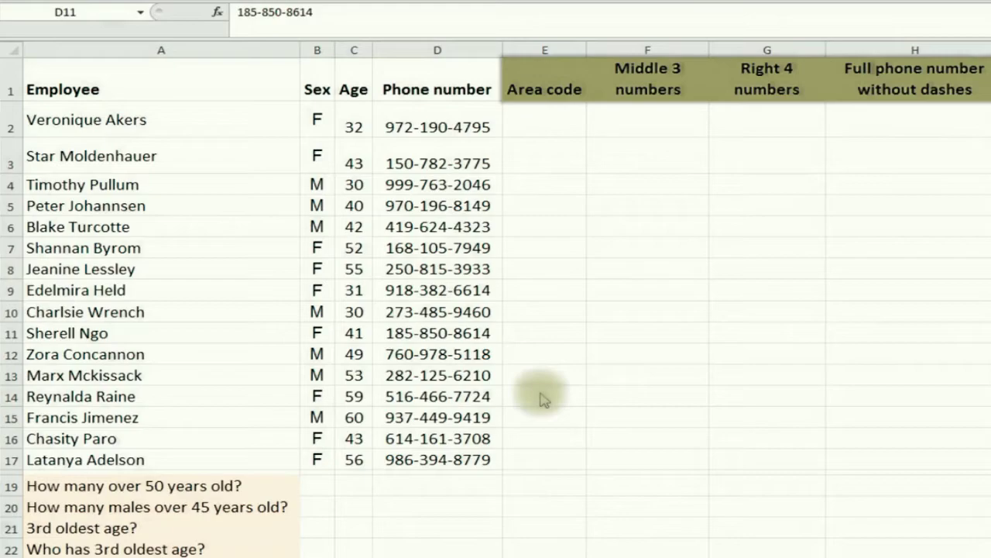
Examine the employee table's name, sex, age and phone number columns and the empty Area code column
left_click(190, 153)
left_click(181, 125)
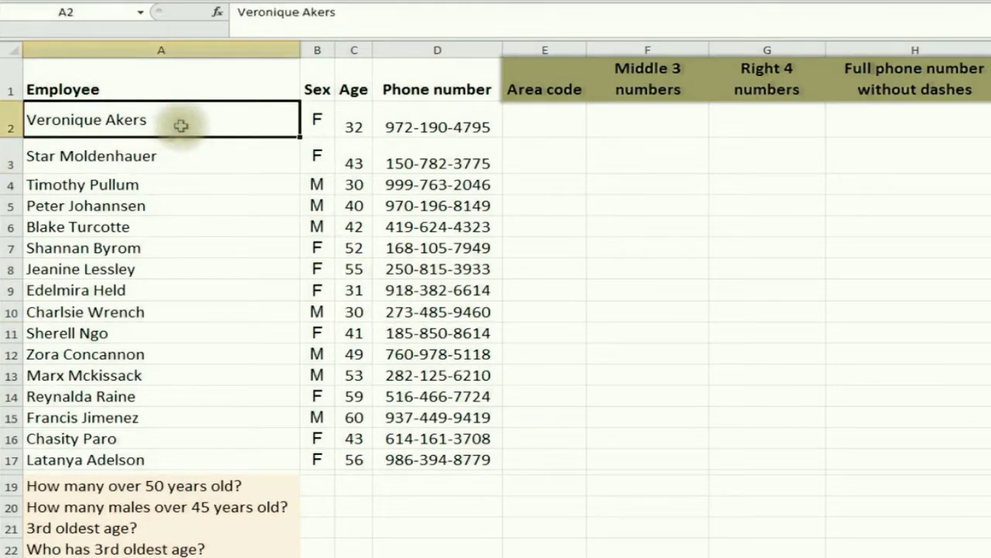
left_click(172, 93)
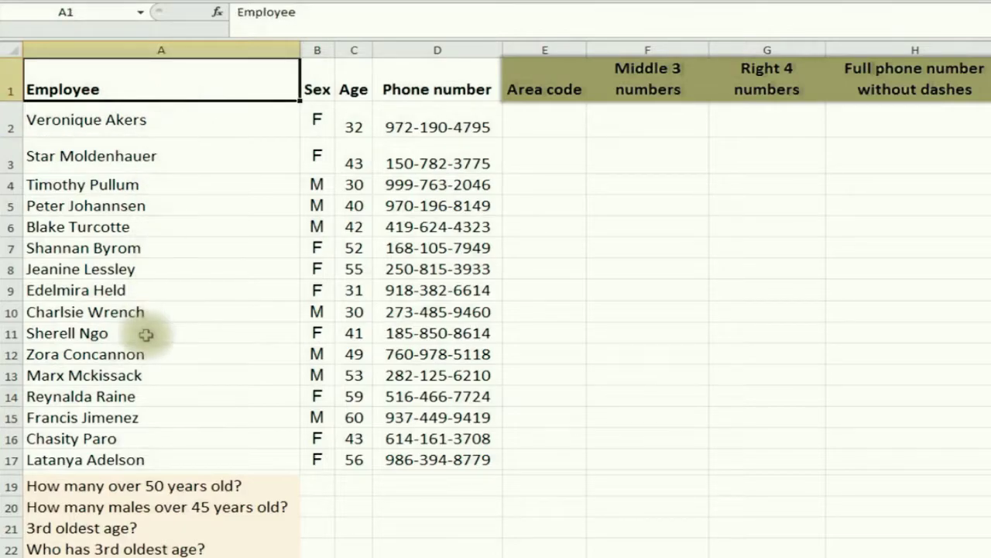
left_click(146, 375)
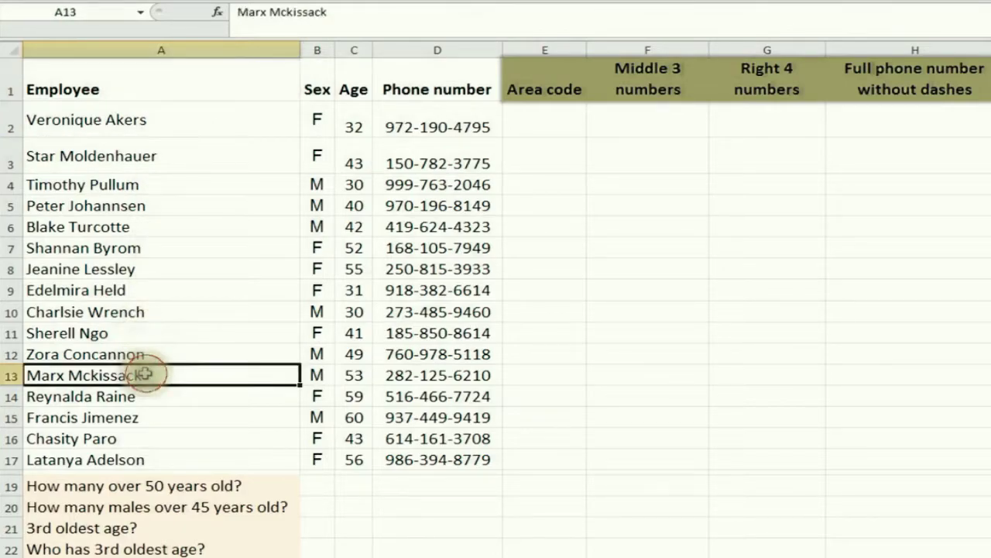
left_click(318, 89)
left_click(316, 151)
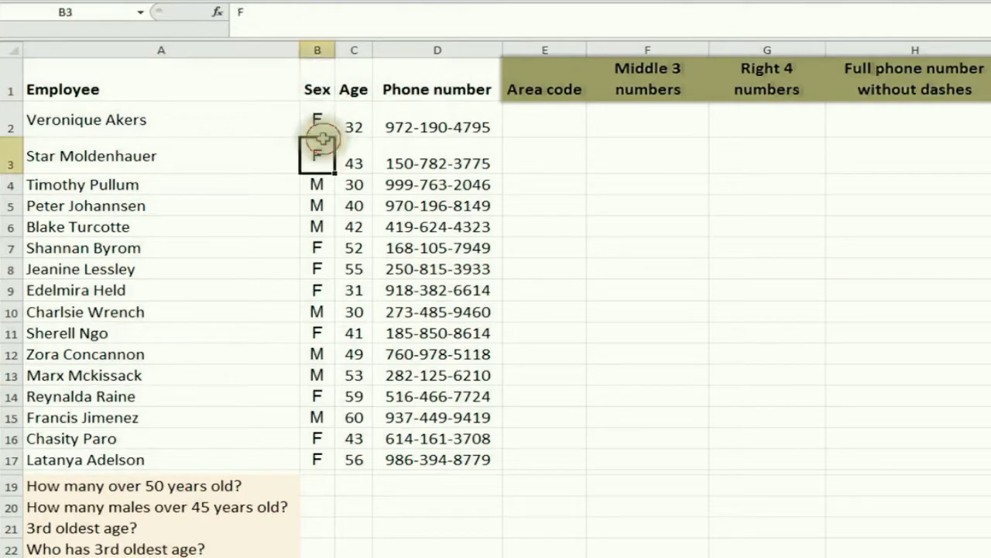
left_click(360, 88)
left_click(438, 88)
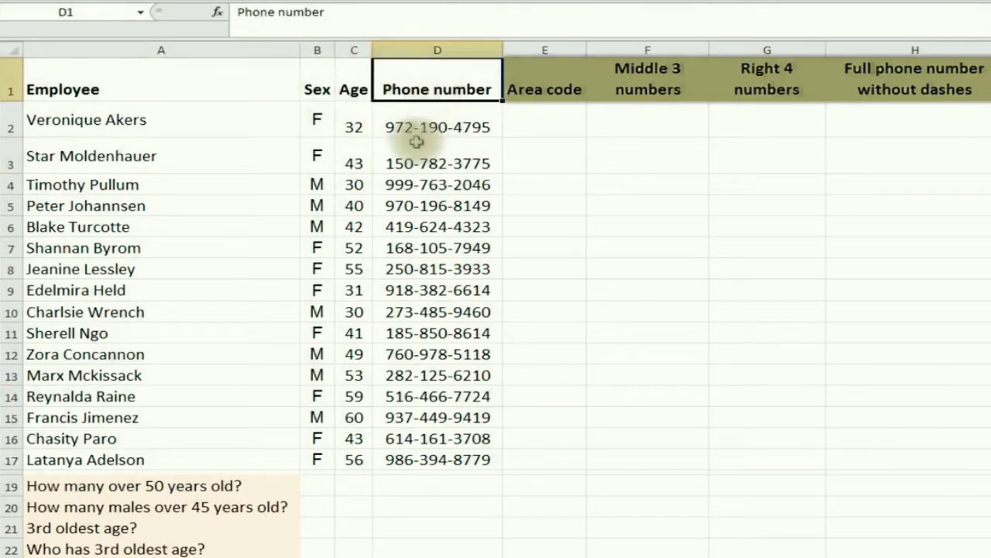
left_click(391, 161)
left_click(398, 224)
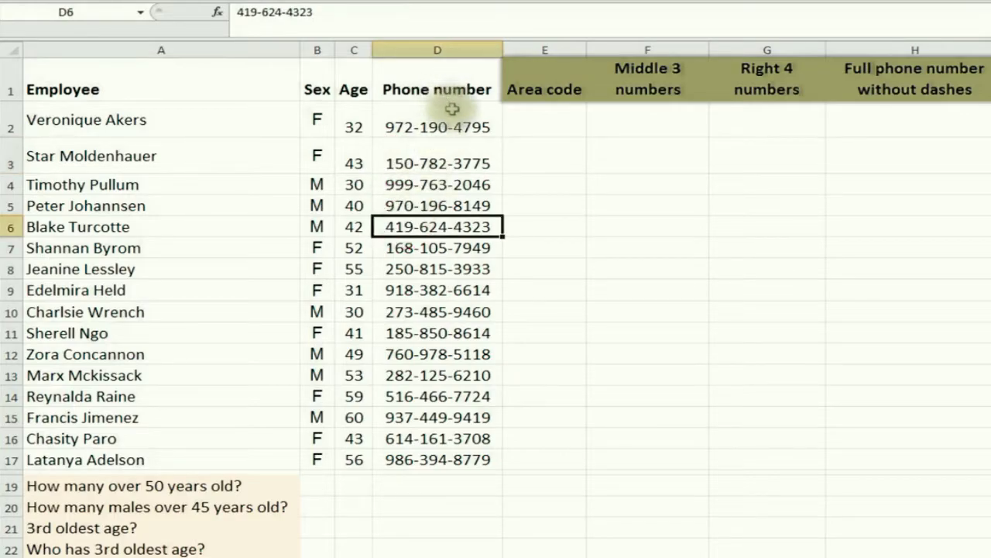
left_click_drag(451, 109, 488, 88)
left_click(532, 89)
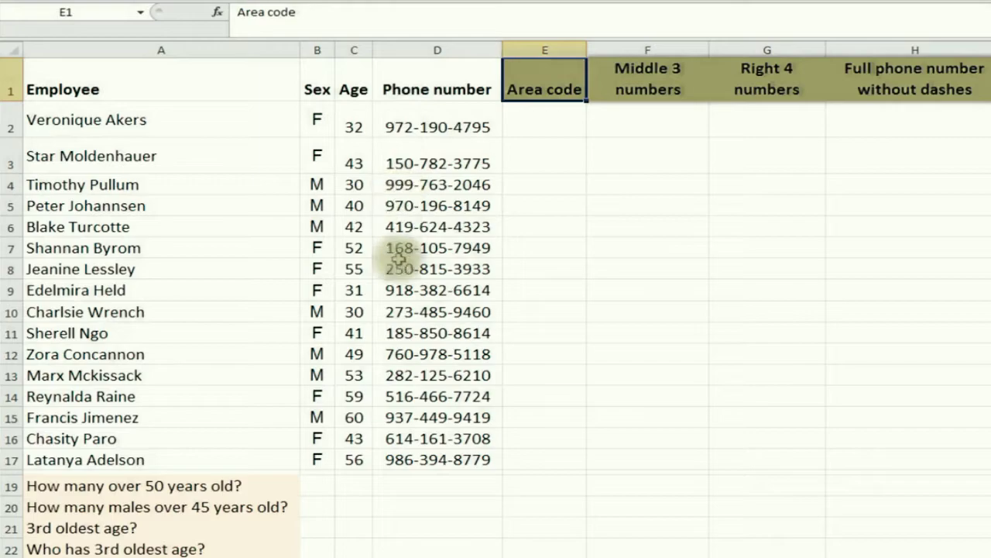
Enter =LEFT(D2,3) in E2 to extract the area code from the first phone number
left_click(541, 120)
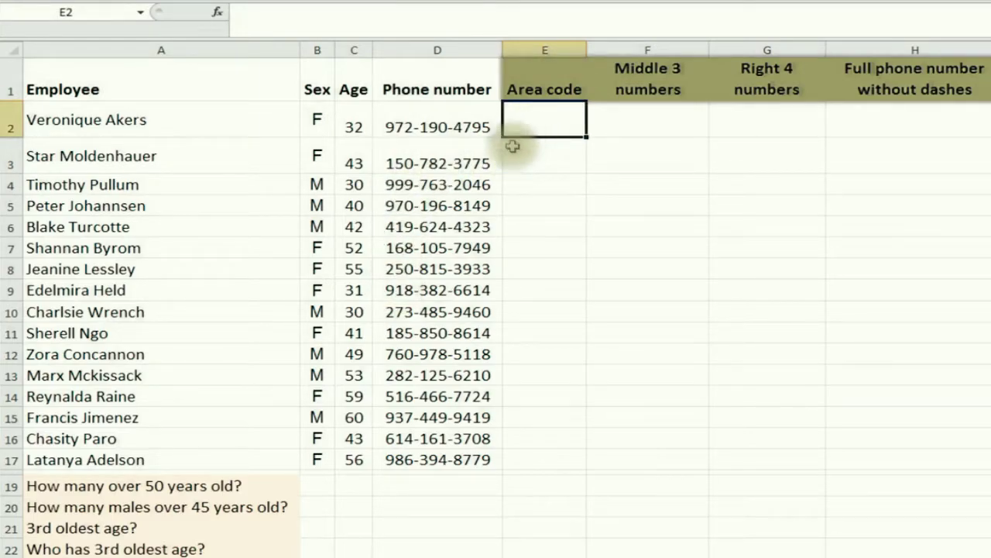
type("=left(")
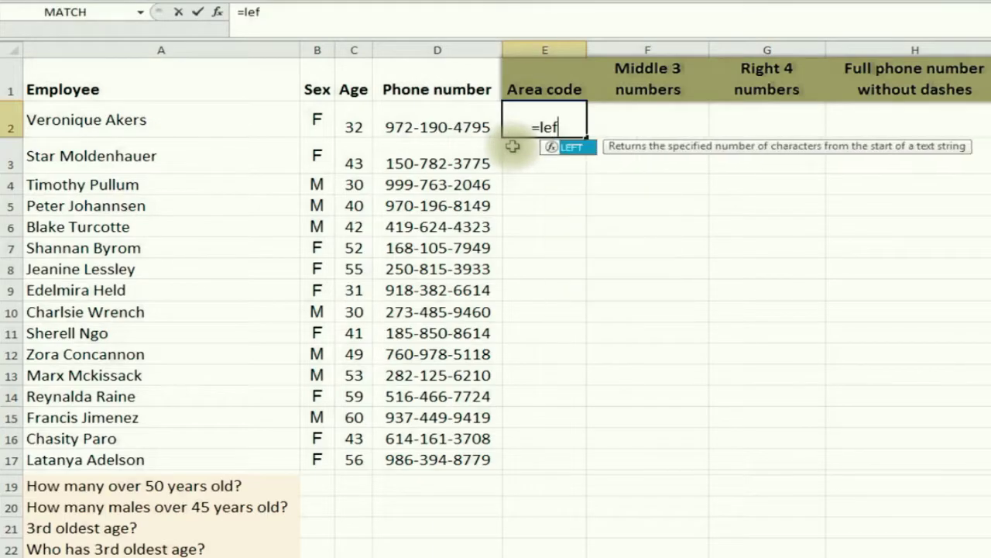
left_click(433, 125)
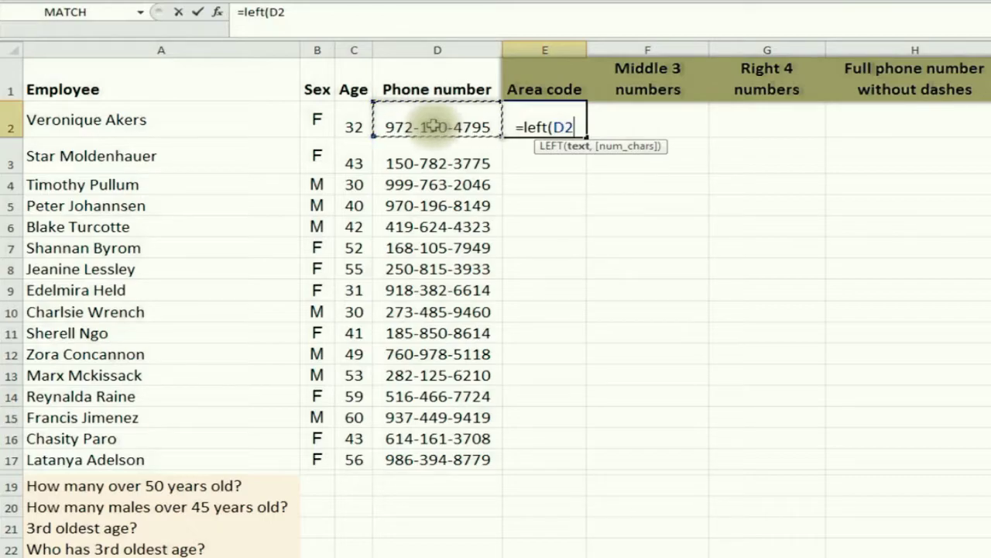
type(",3")
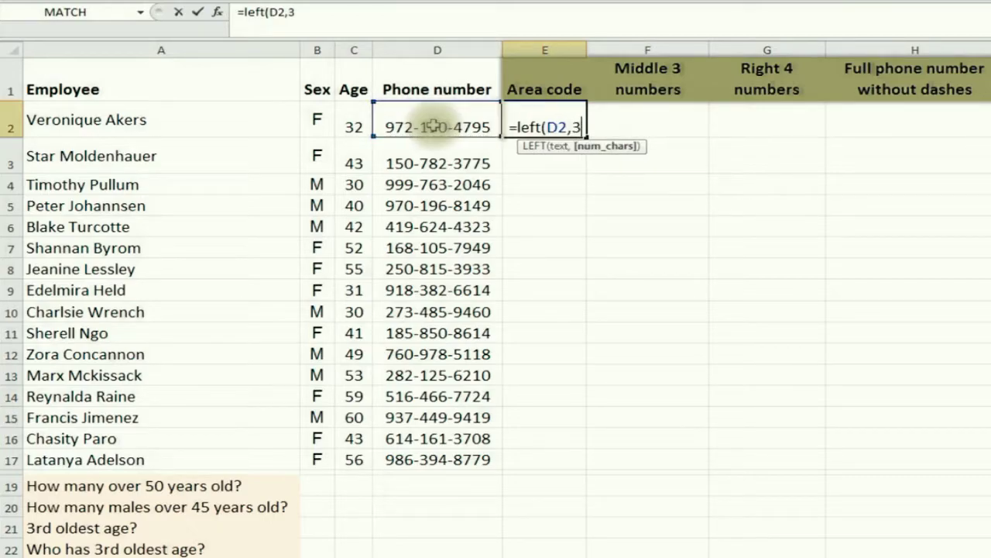
type(")")
key("Return")
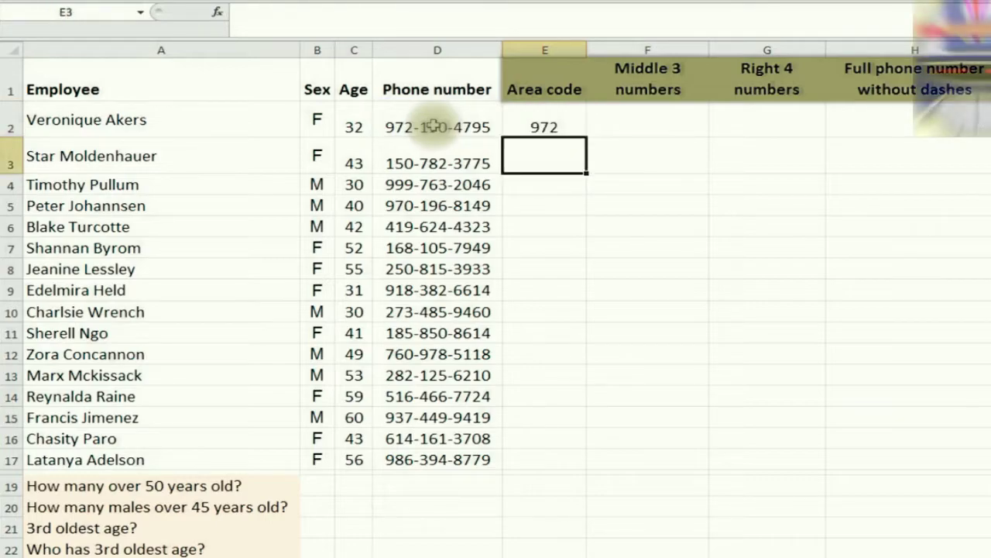
Copy the area code formula from E2 down the column through E19
left_click(534, 125)
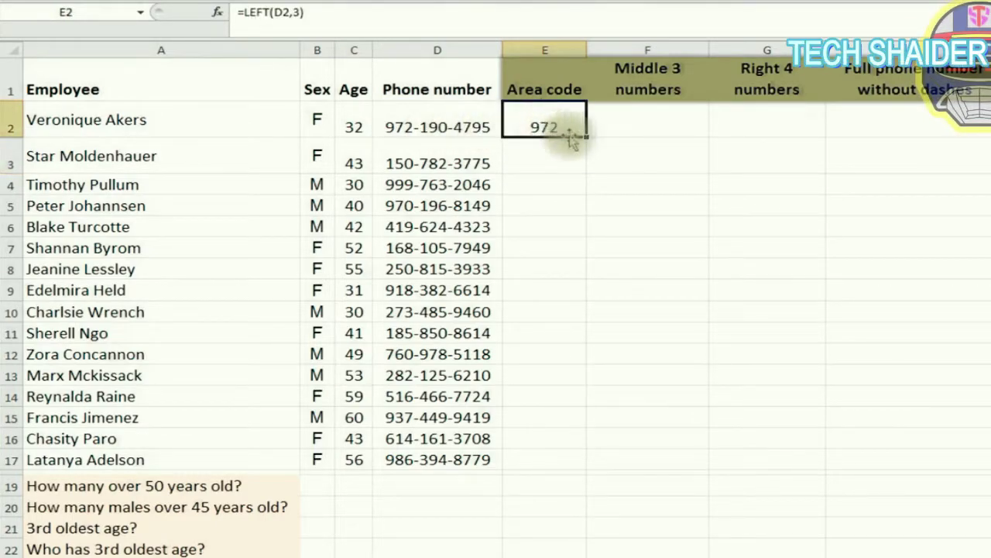
left_click_drag(583, 138, 577, 486)
left_click(546, 485)
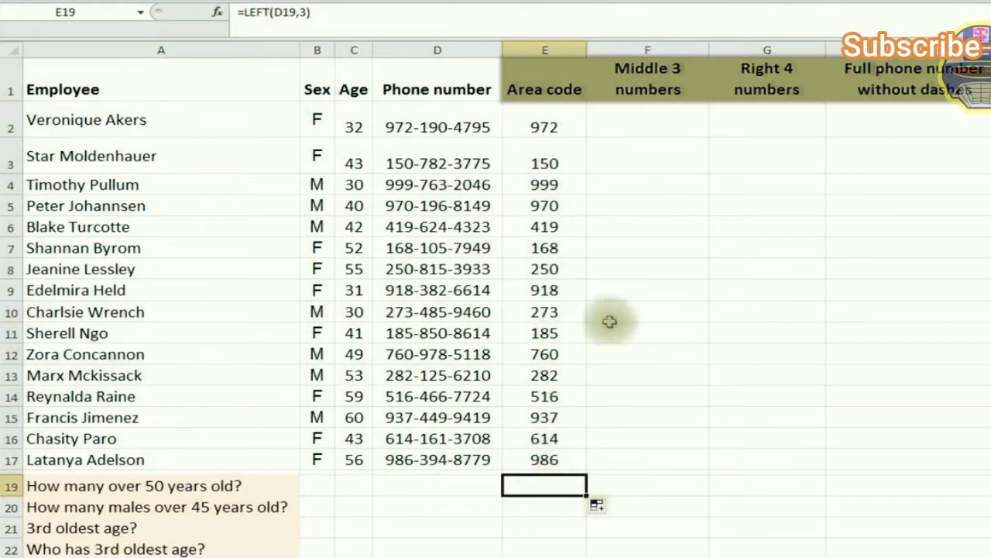
Enter =MID(D2,5,3) in F2 to extract the middle three digits of the first phone number
left_click(641, 129)
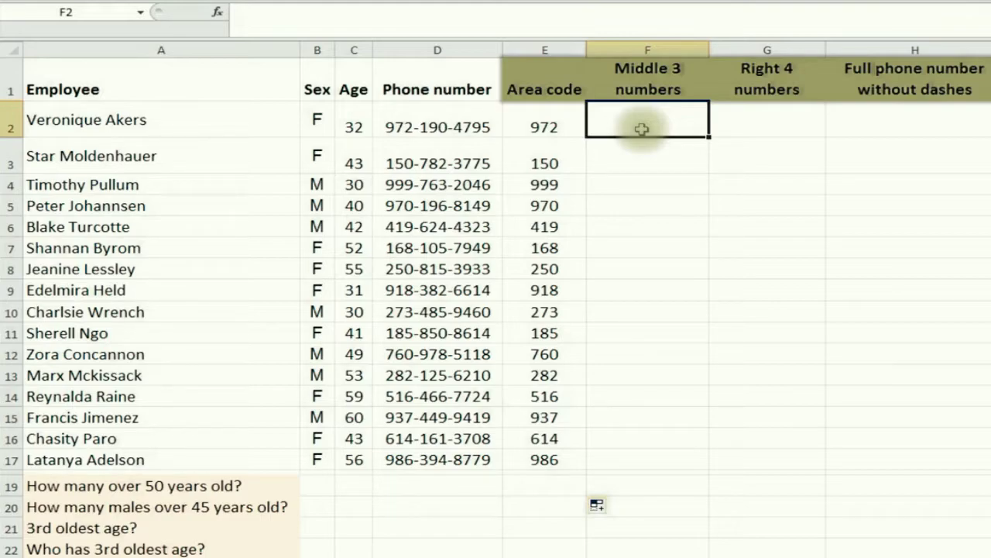
type("=mid")
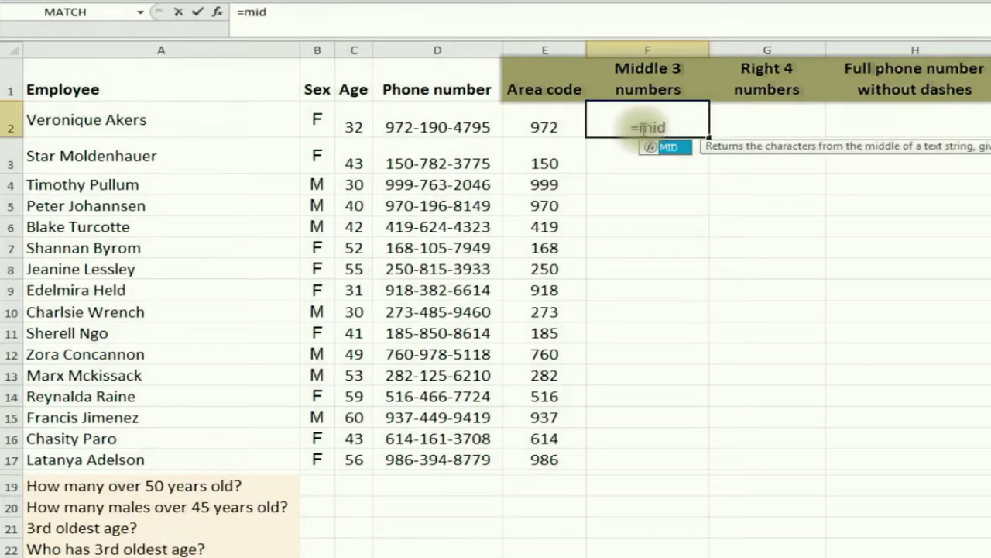
type("(")
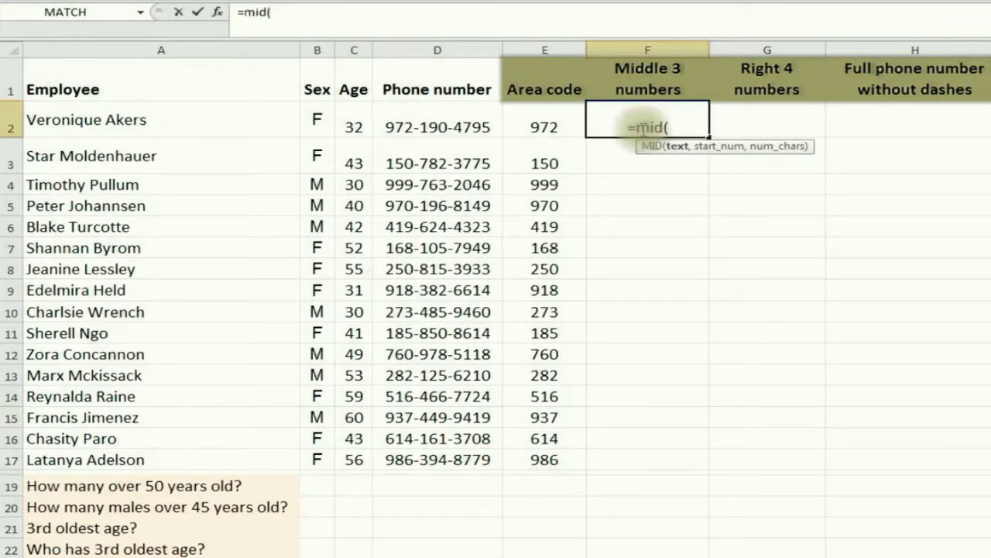
left_click(439, 125)
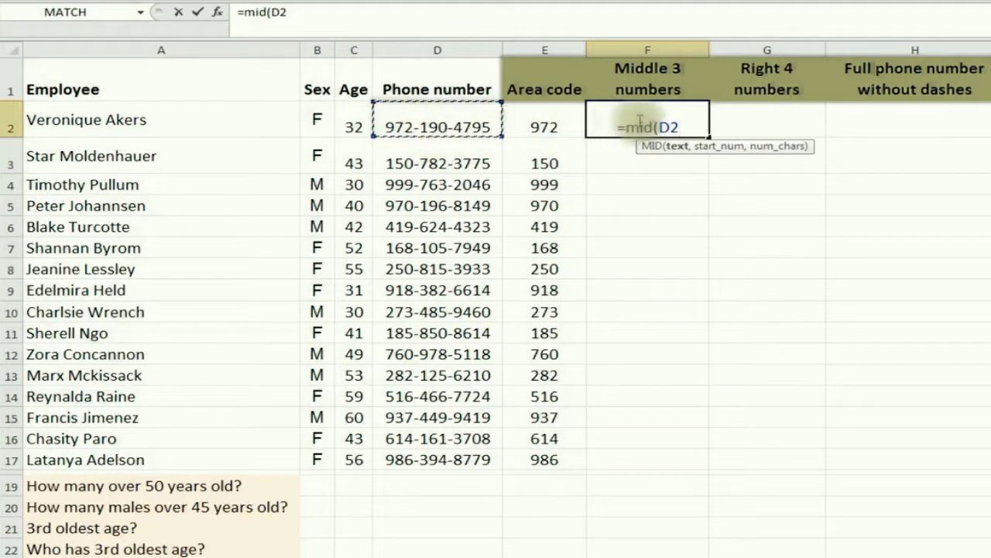
type(",")
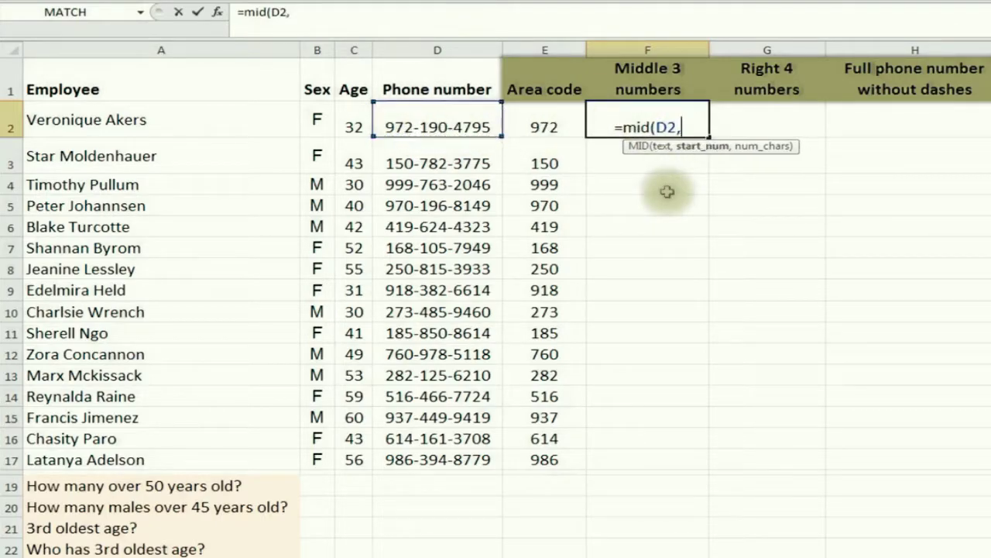
type("5,")
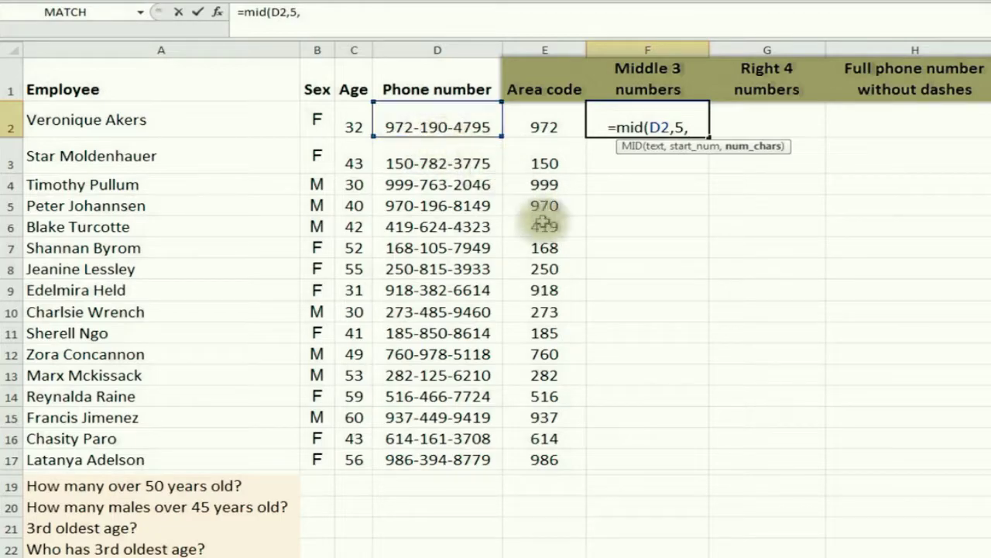
type("3")
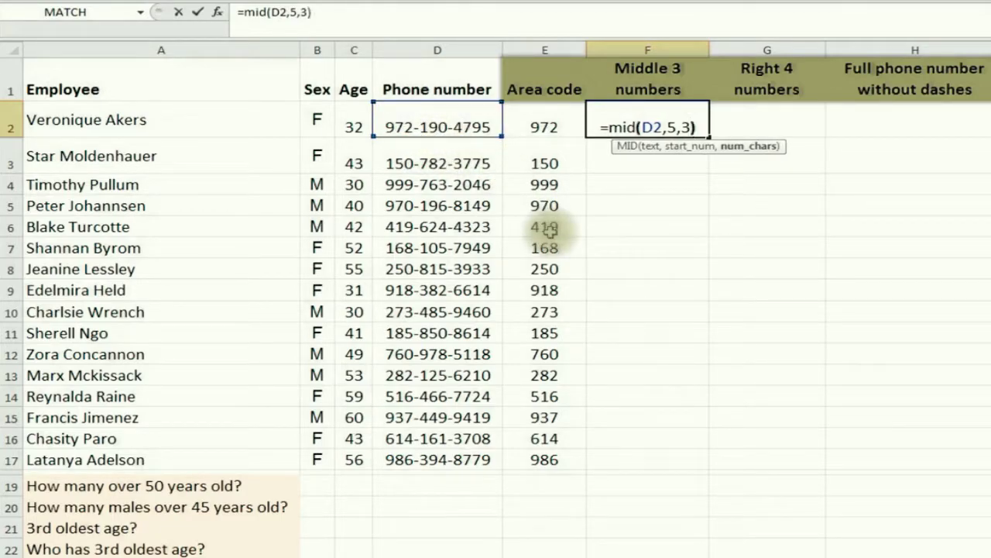
type(")")
key("Return")
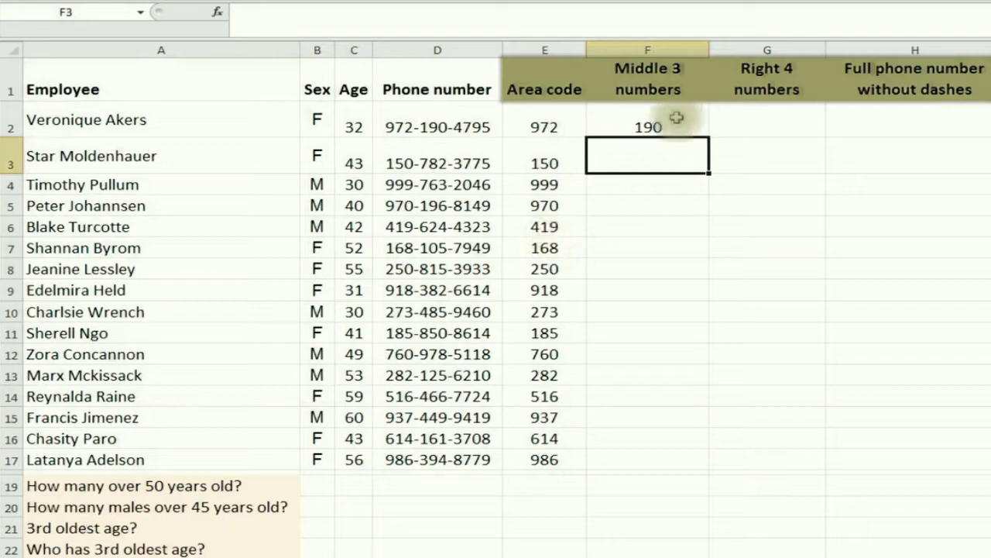
Copy the middle-digits formula from F2 down the column through F17
left_click(649, 128)
left_click_drag(709, 137, 674, 465)
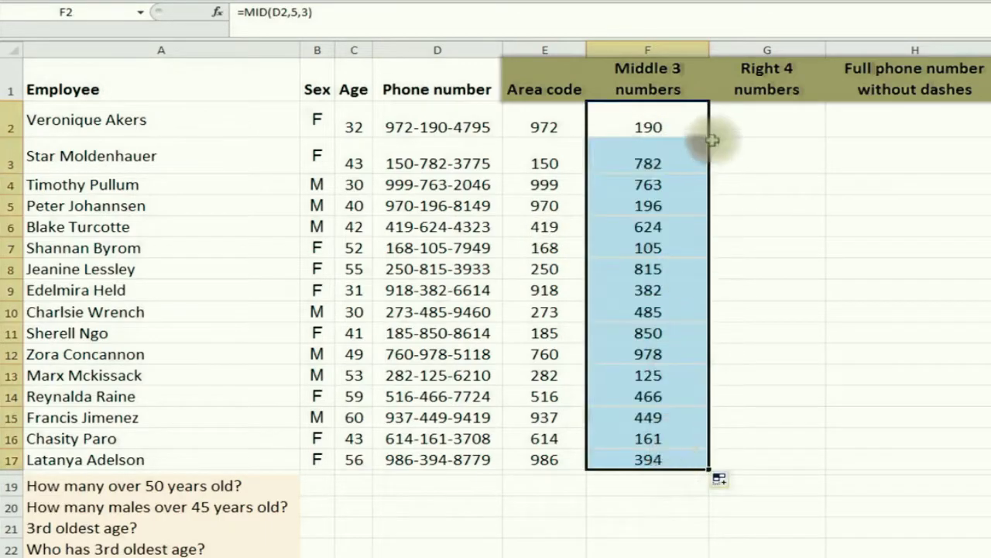
left_click(686, 126)
Enter =RIGHT(D2,4) in G2 to extract the last four digits of the first phone number
left_click(765, 127)
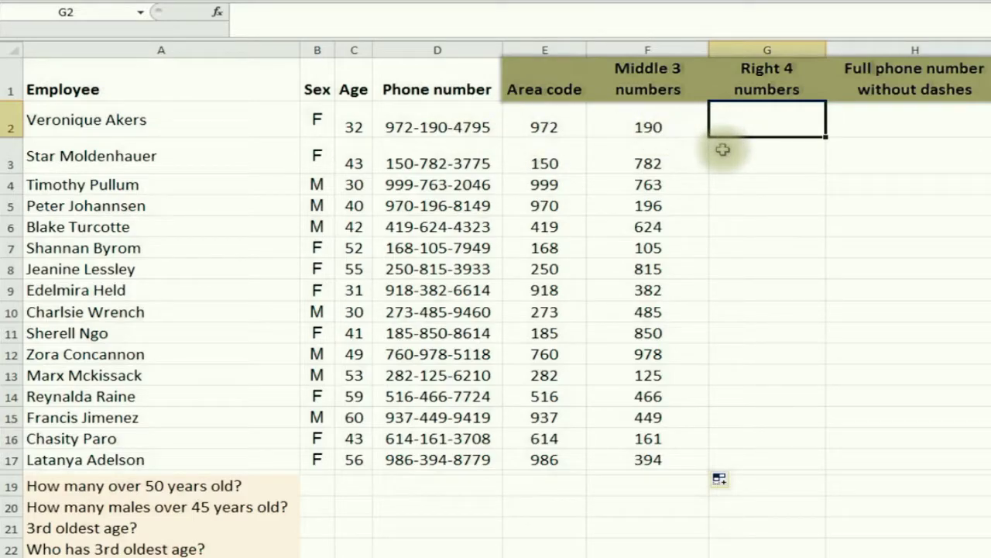
type("=right")
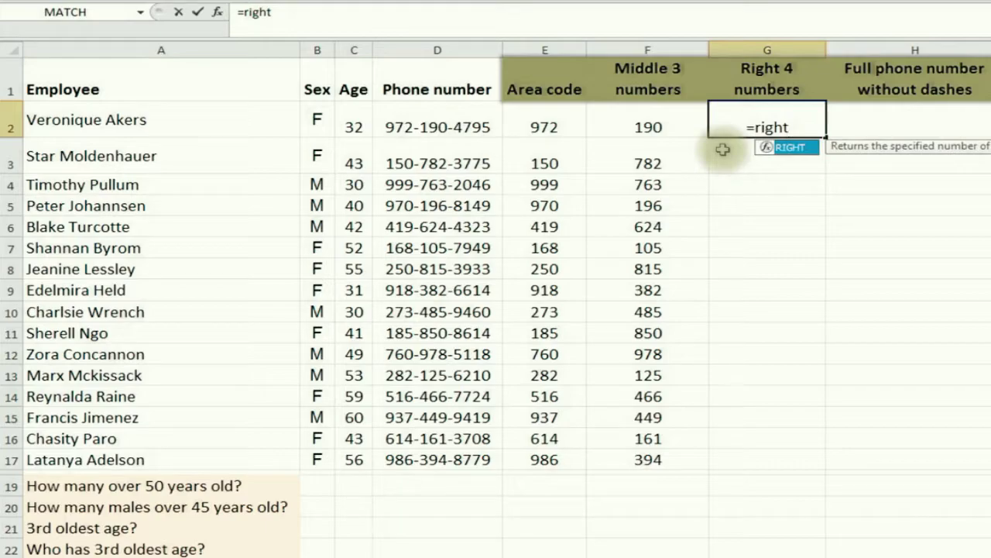
type("(")
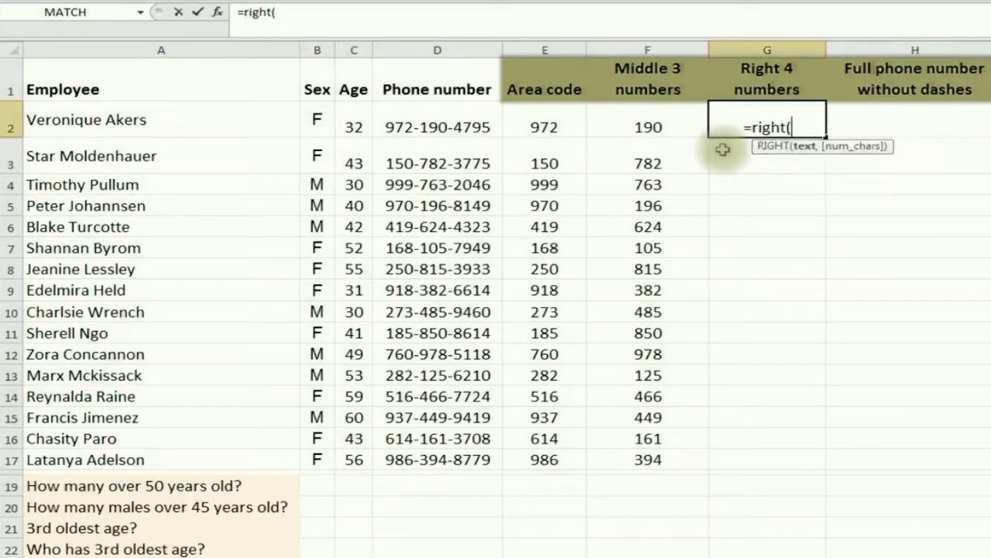
left_click(428, 128)
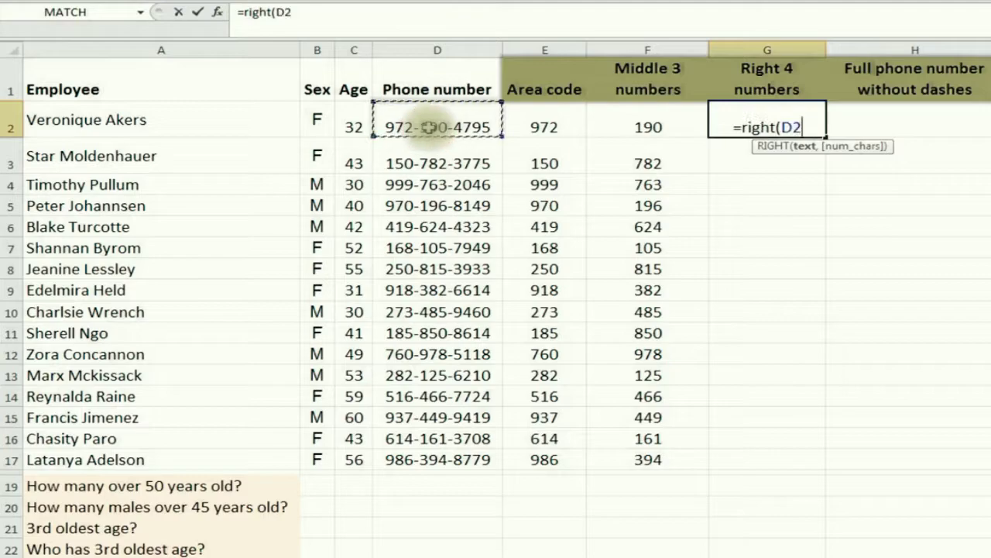
type(",")
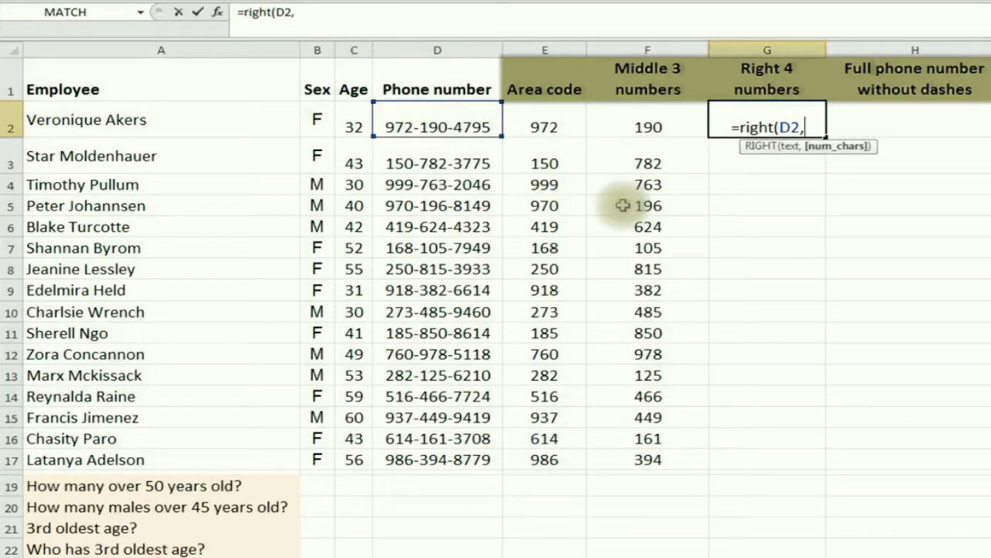
type("4)")
key("Return")
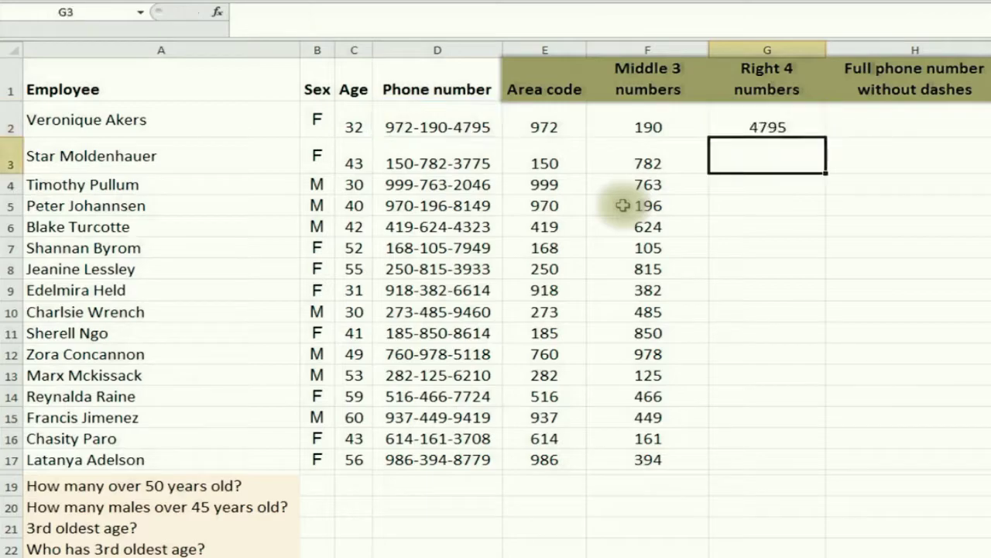
Copy the last-four-digits formula from G2 down through G17 and check the formulas in the first rows
left_click(765, 128)
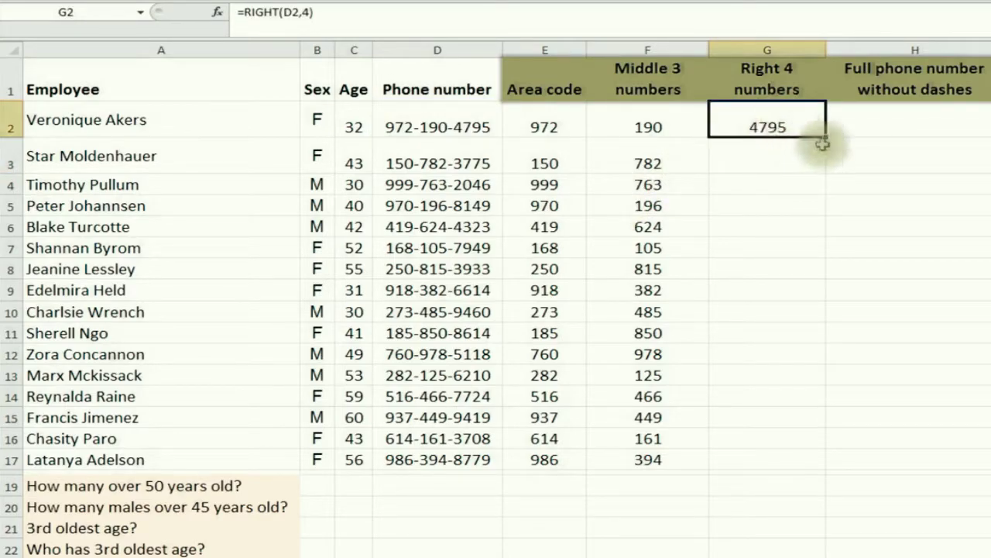
left_click_drag(827, 137, 806, 460)
left_click(766, 128)
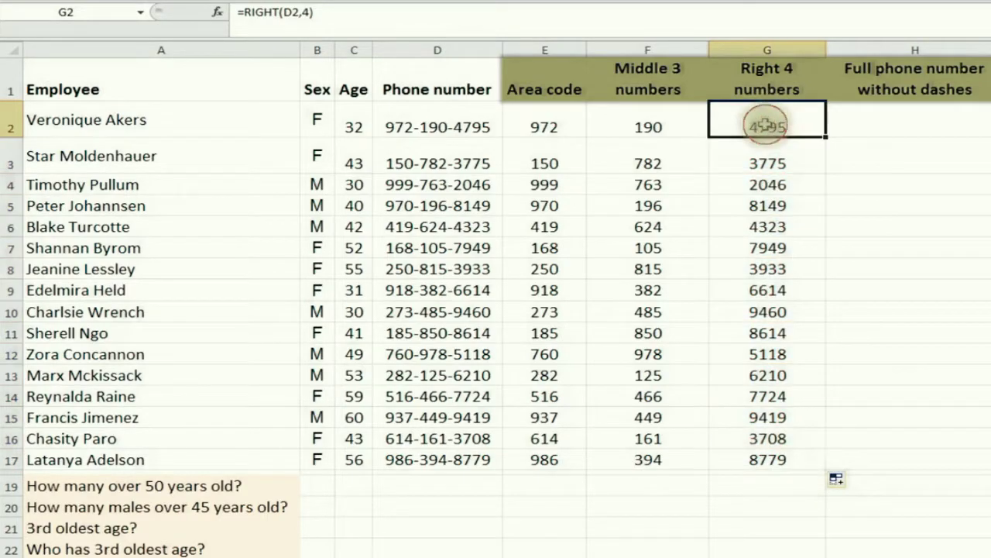
left_click(663, 126)
left_click(769, 127)
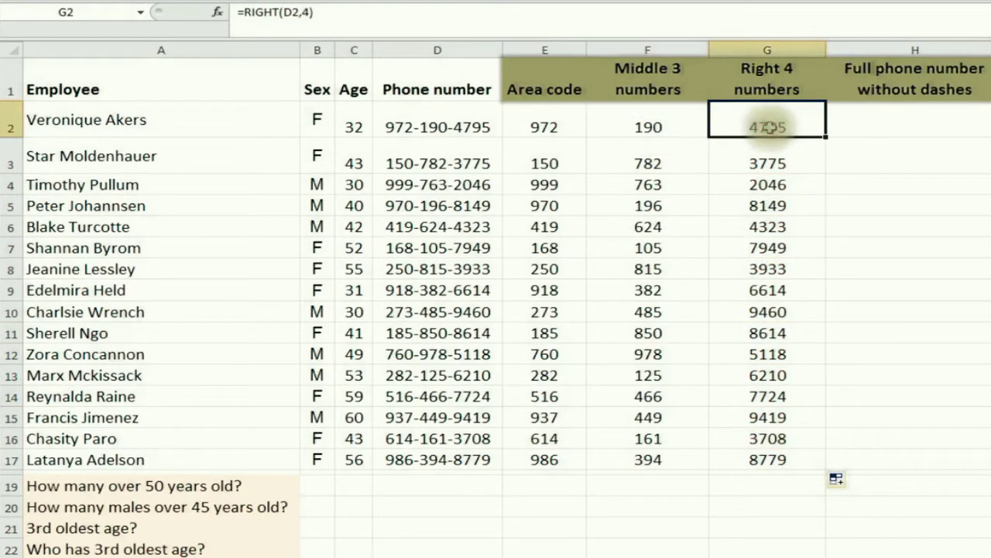
left_click(767, 157)
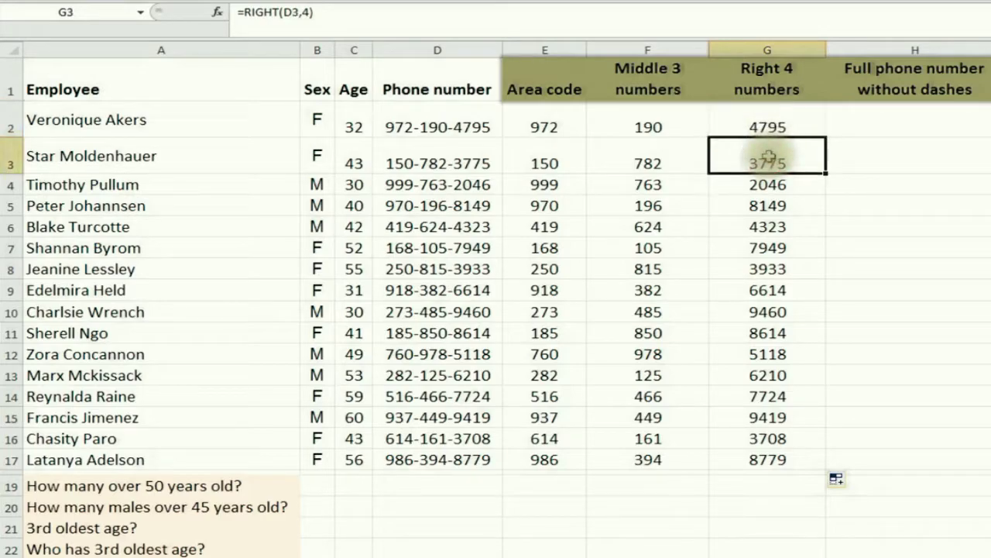
Enter =E2&F2&G2 in H2 to join the three parts of the first phone number without dashes
left_click(867, 116)
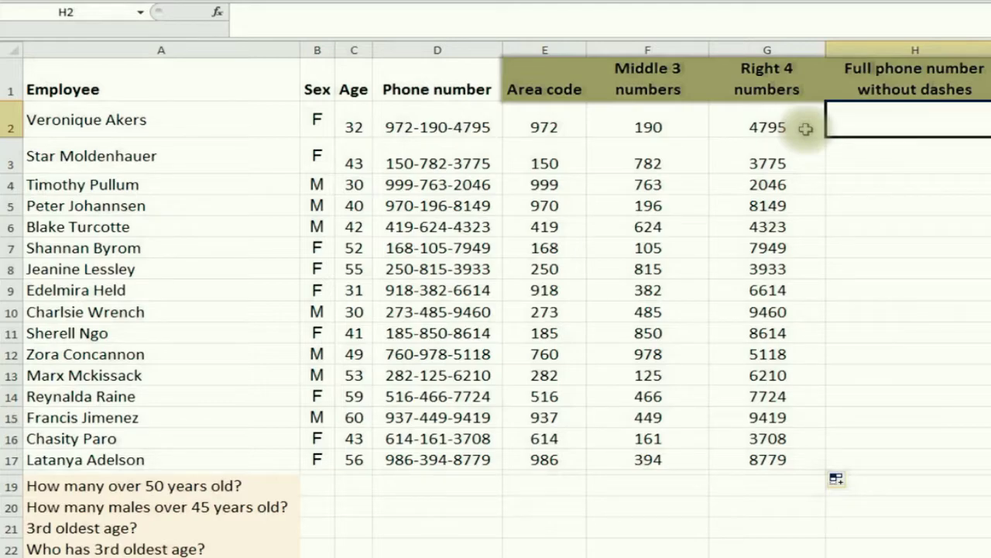
type("=")
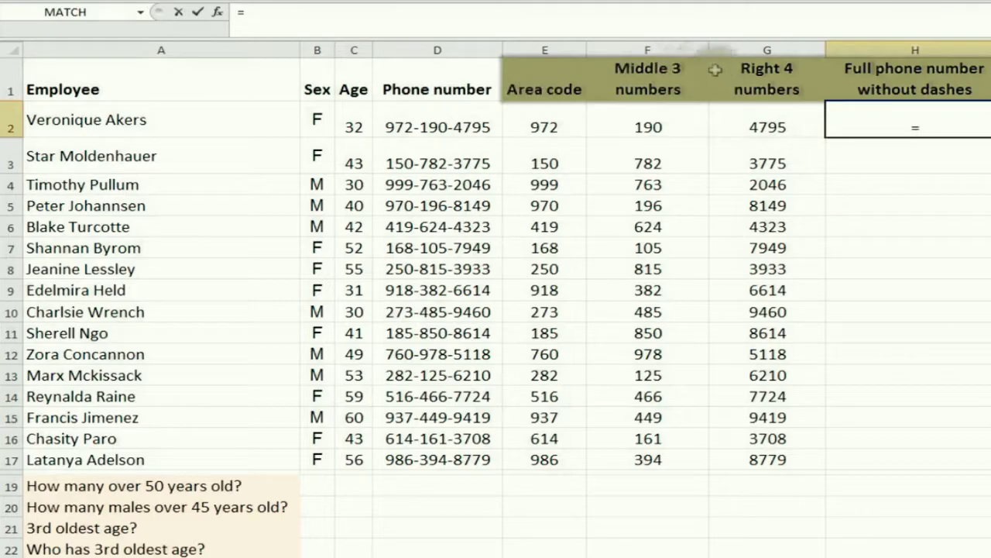
left_click(551, 127)
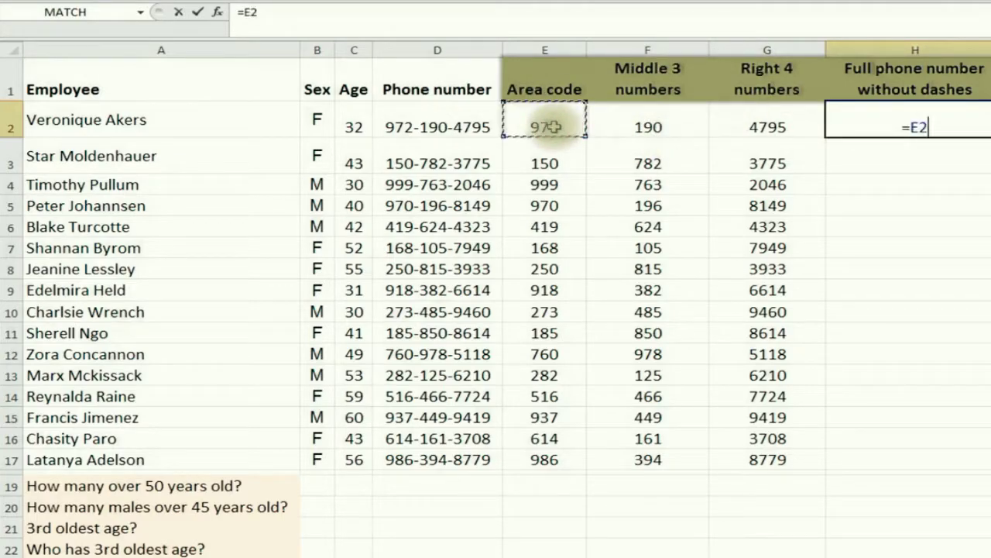
type("&")
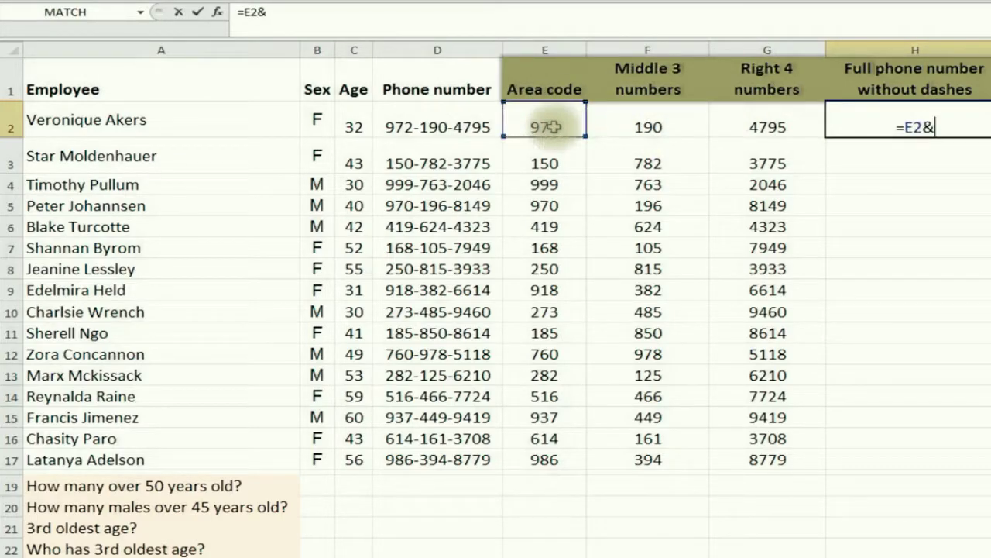
left_click(635, 125)
type("&")
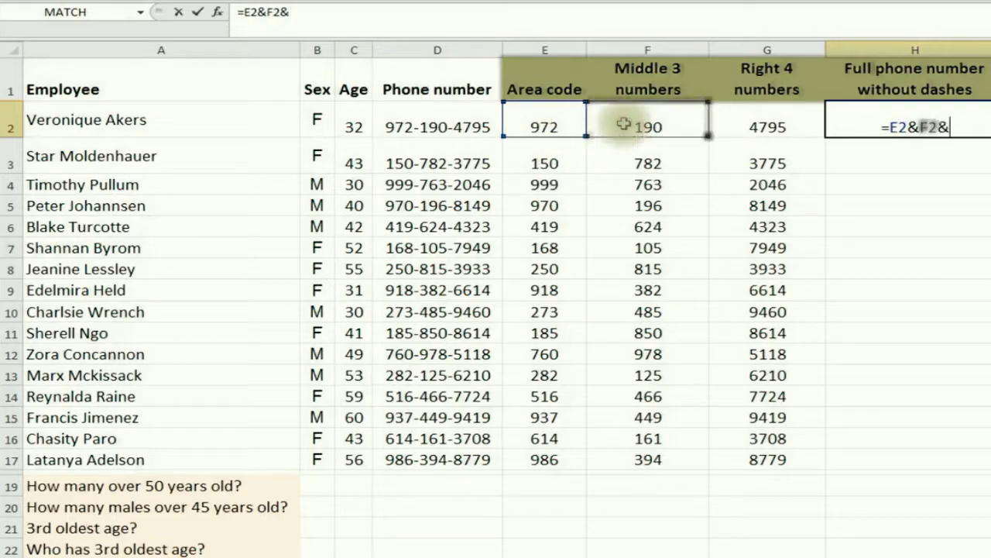
left_click(749, 125)
key("Return")
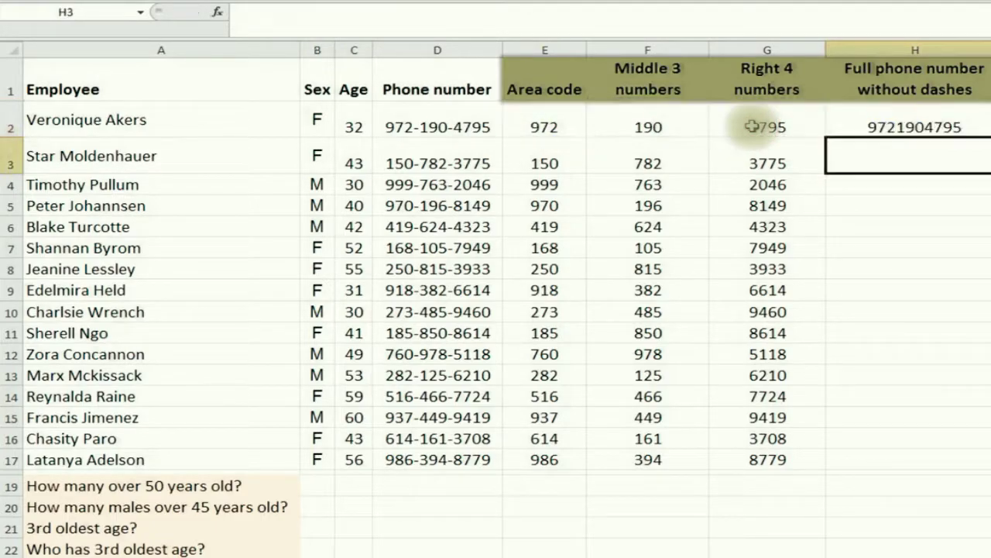
Copy the joining formula from H2 down through H4, check it in H3, and clear H2:H4
left_click(908, 135)
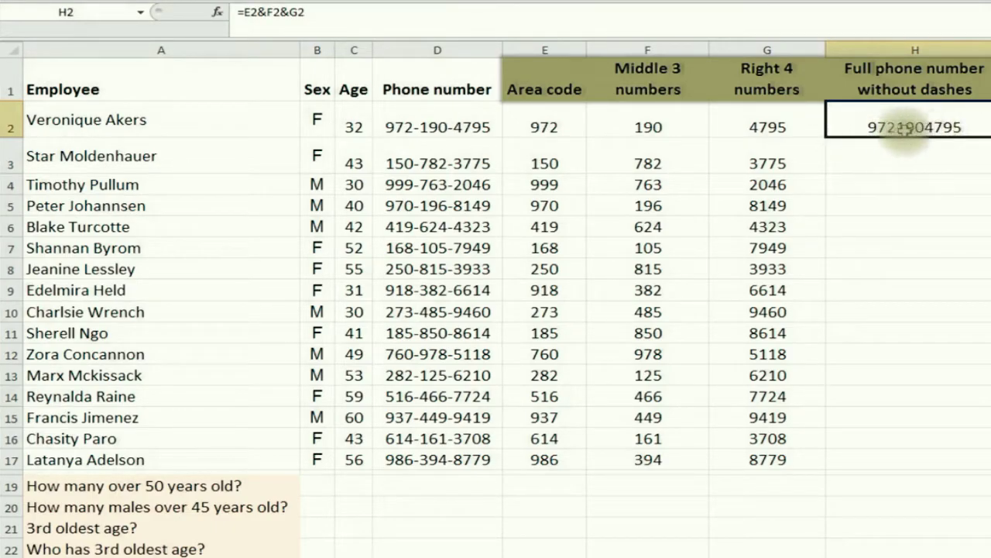
left_click_drag(985, 133, 984, 192)
left_click(917, 156)
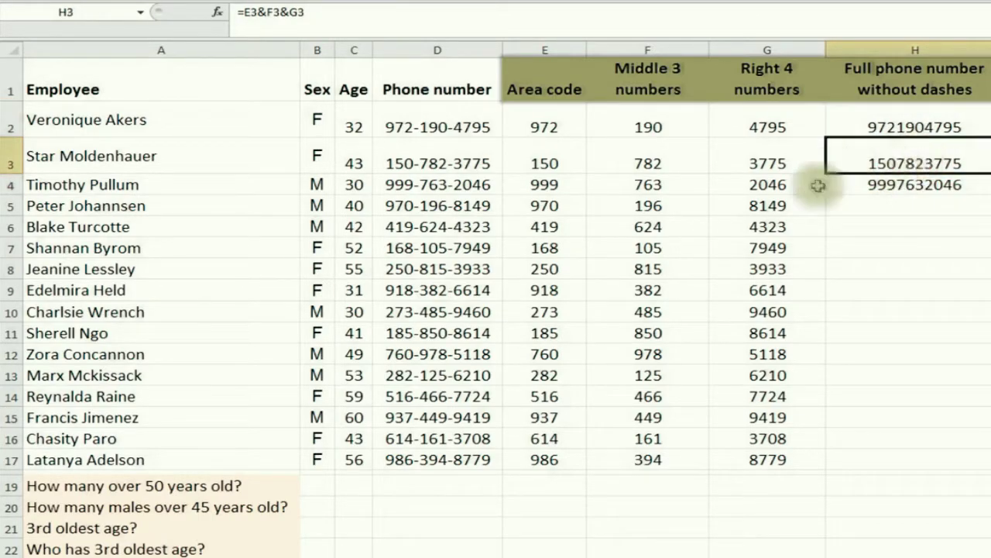
left_click_drag(906, 124, 910, 175)
key("Delete")
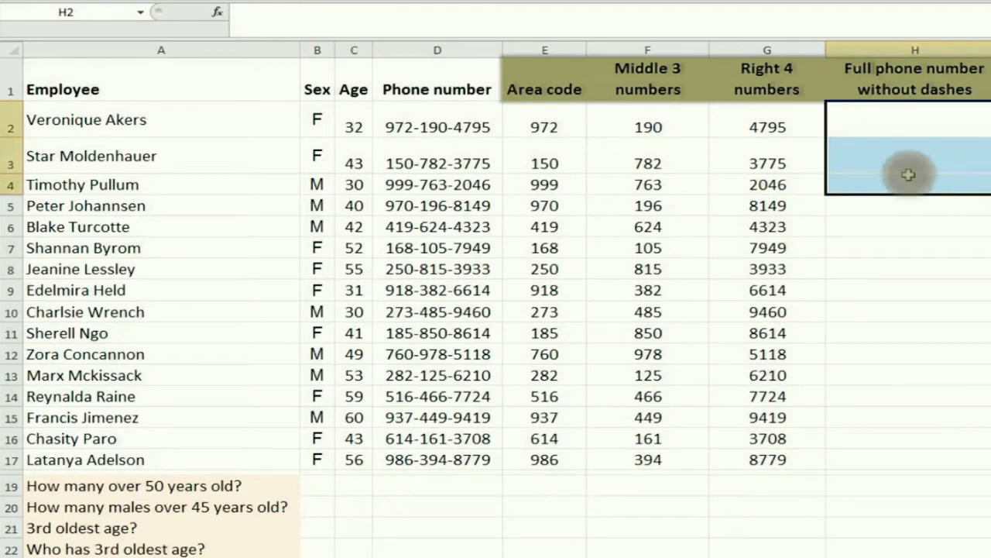
Begin a formula in H2 with =left(D2,3)&mid(D2,5,3)& to join the area code and middle digits
left_click(904, 126)
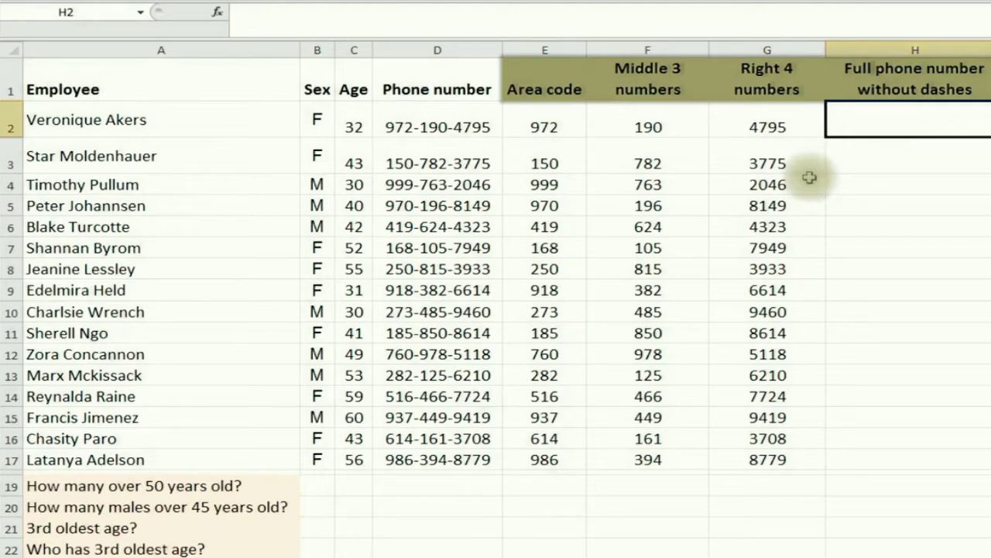
type("=")
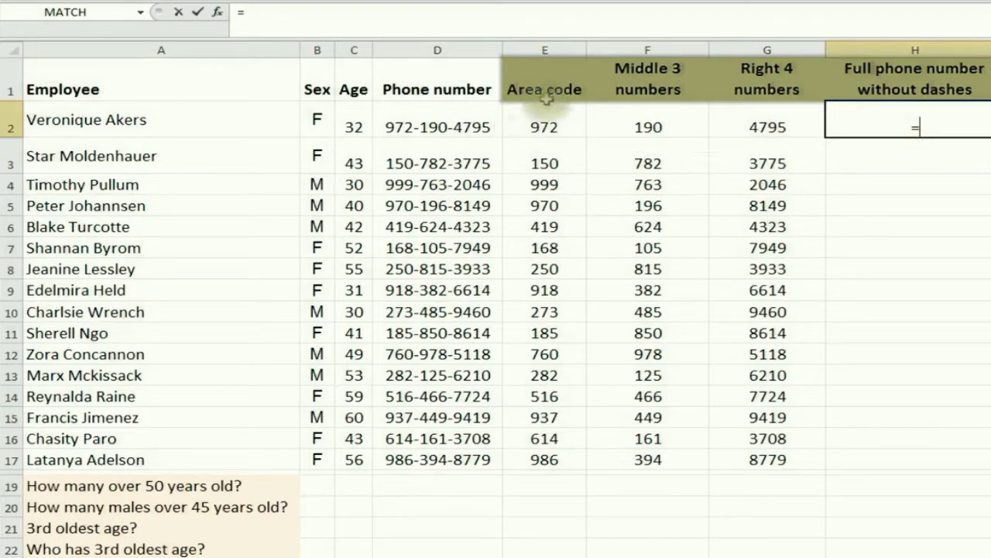
type("eft(")
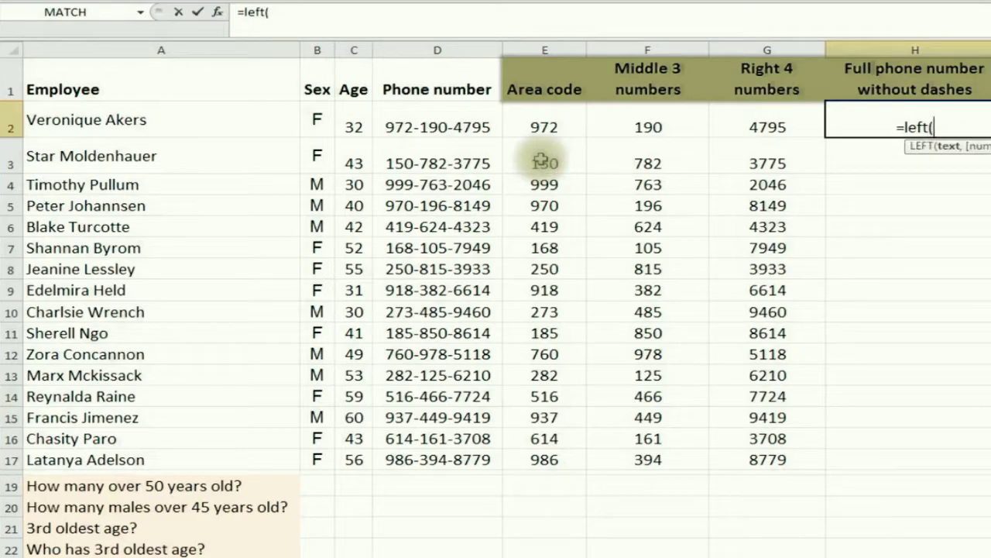
left_click(422, 121)
type(",3")
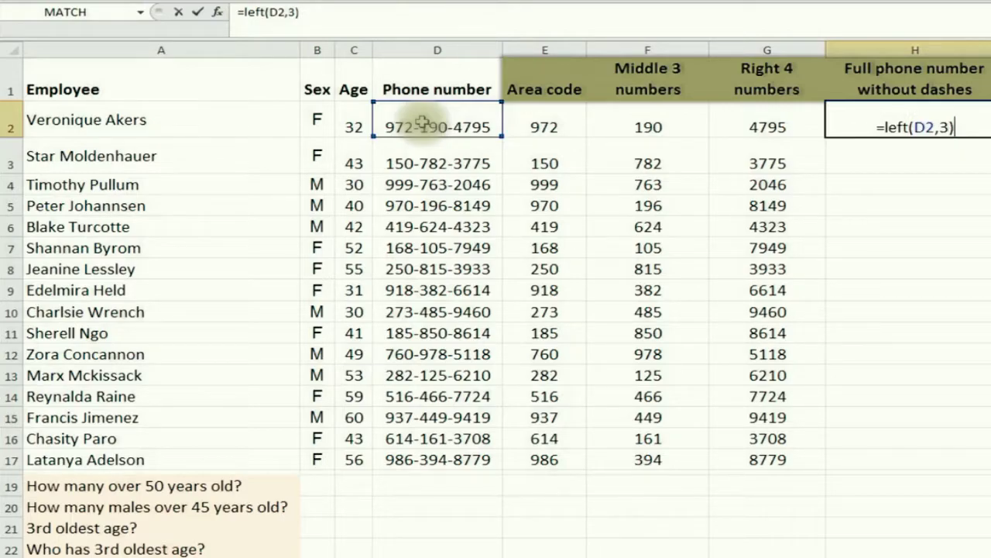
type(")&mid")
type("(")
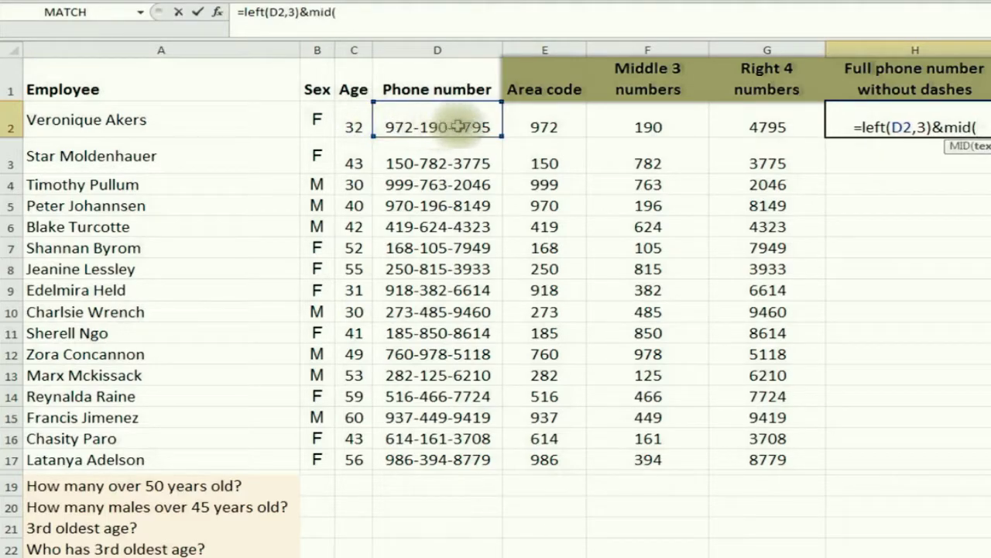
left_click(449, 126)
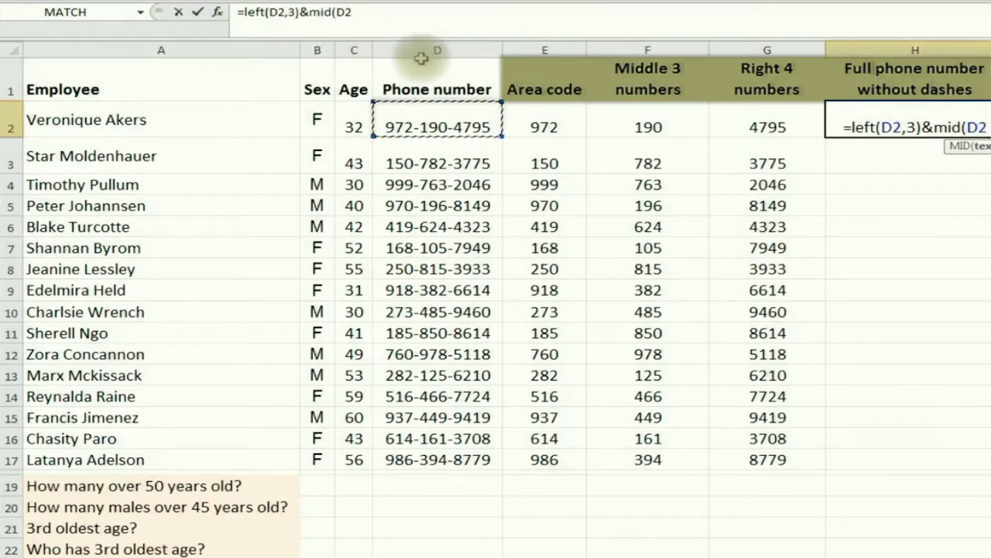
type(",")
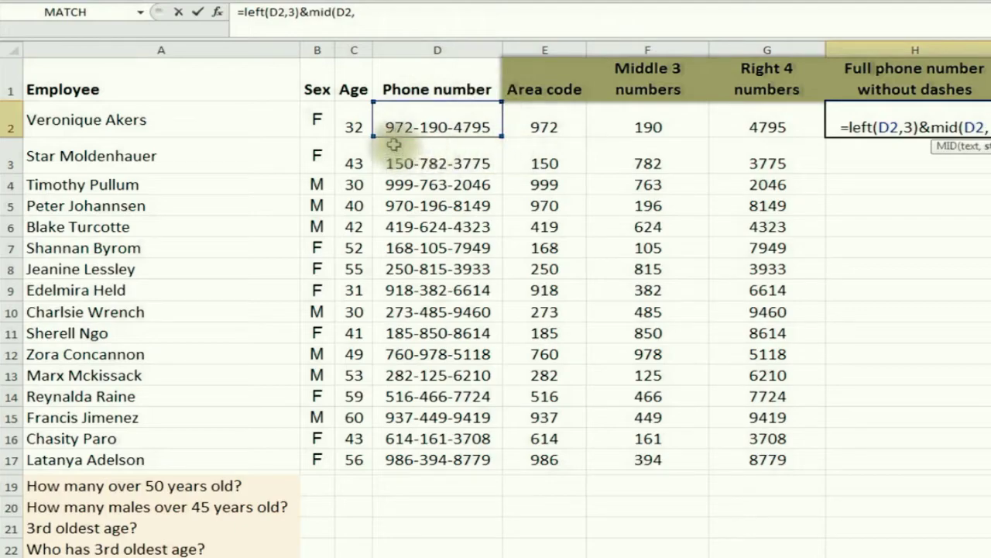
type("5")
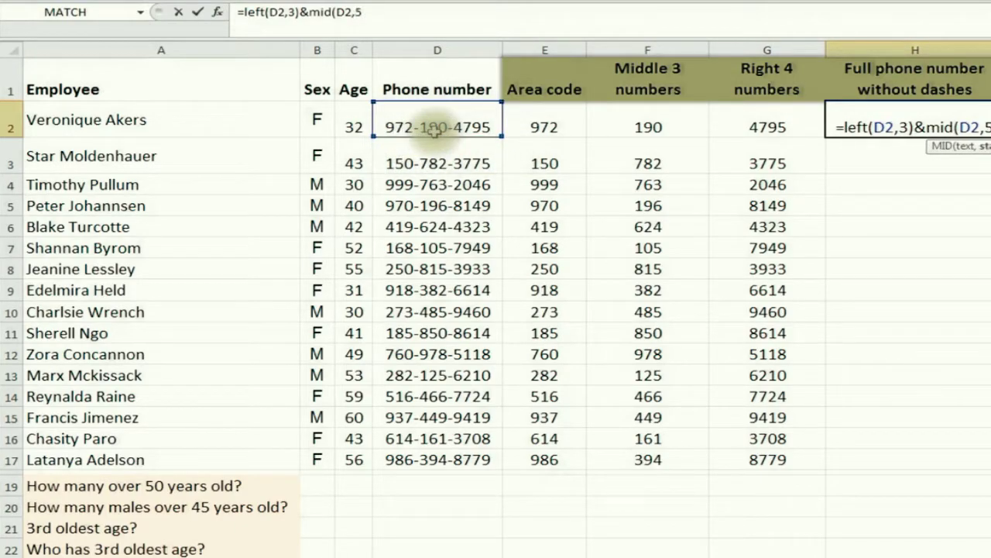
type(",3)&")
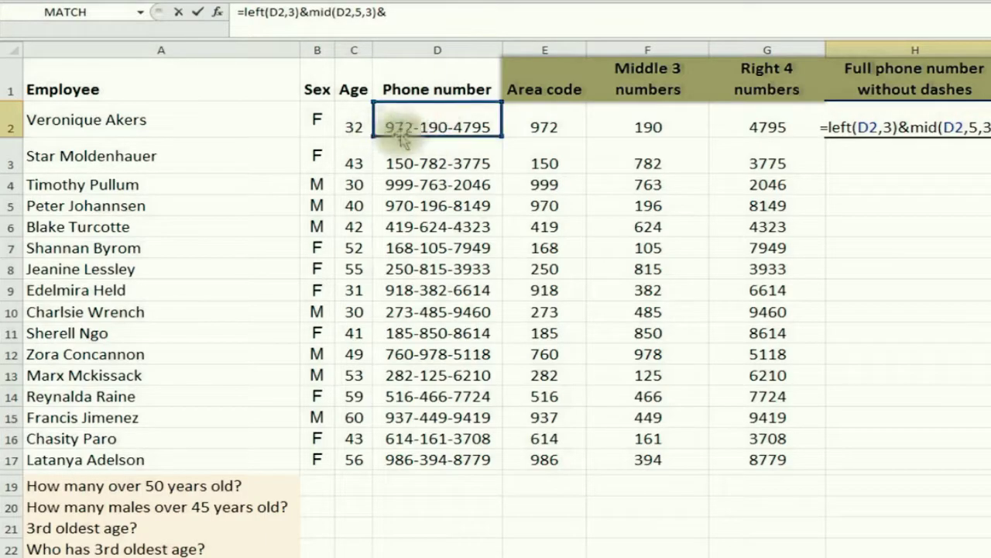
Complete the H2 formula by appending right(D2,4) for the last four digits and enter it
left_click(442, 127)
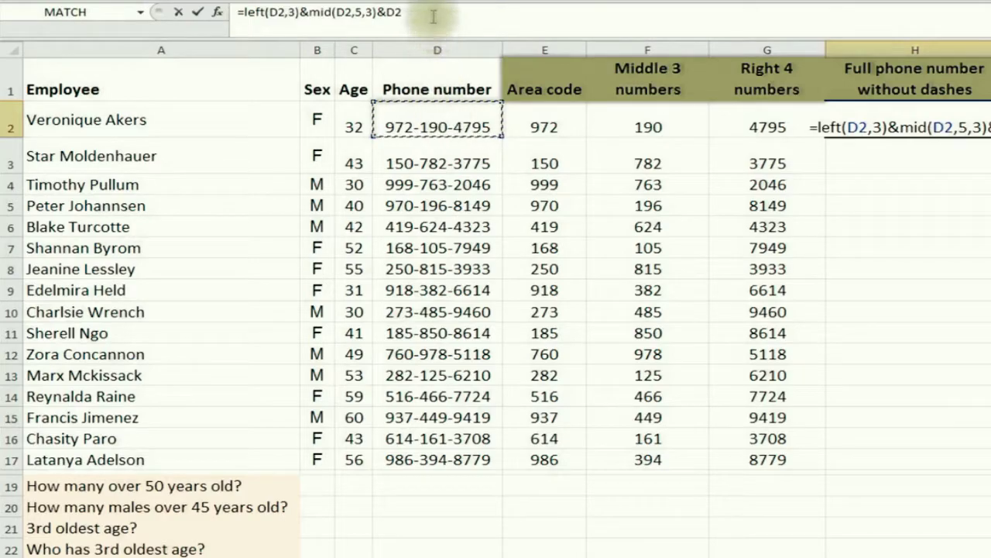
key("BackSpace")
key("BackSpace")
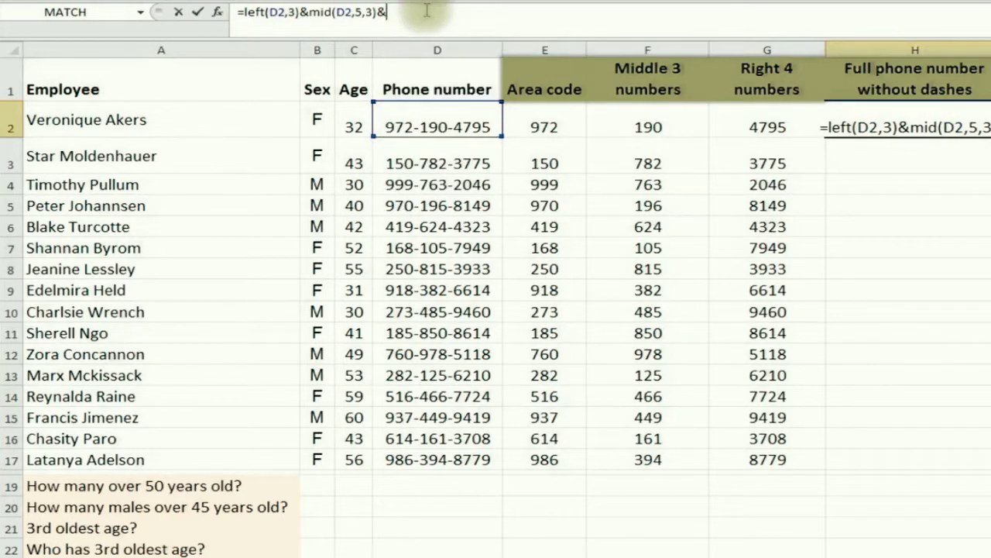
type("right(")
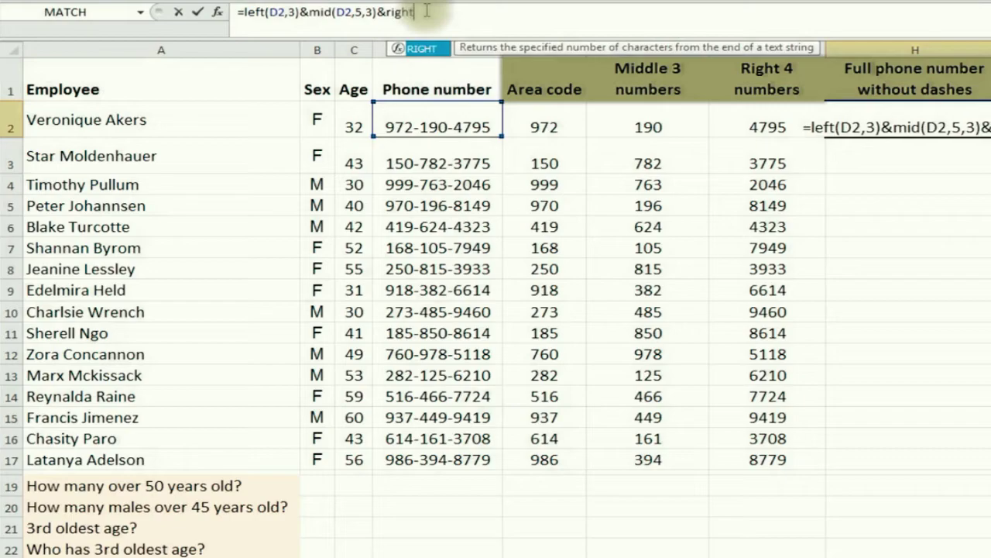
left_click(434, 126)
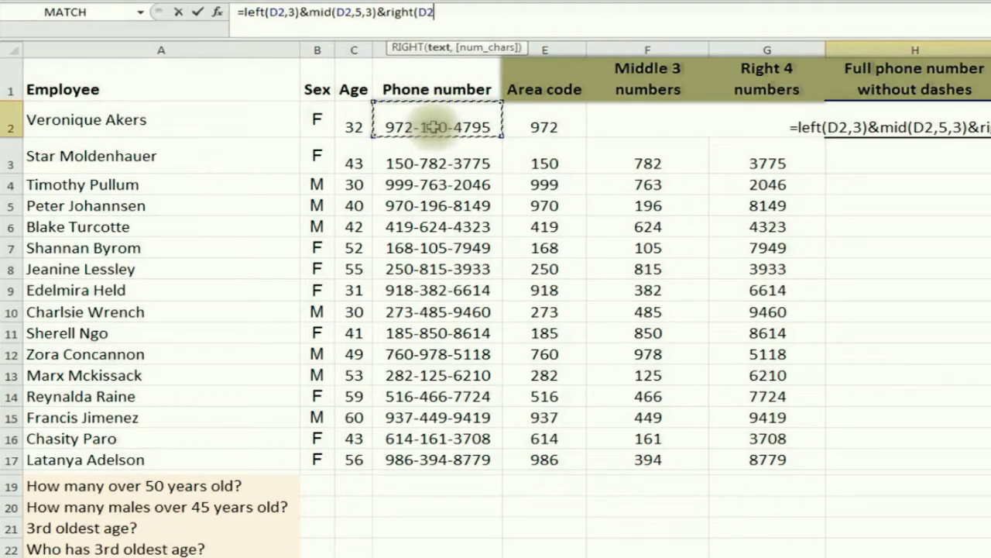
type(",4")
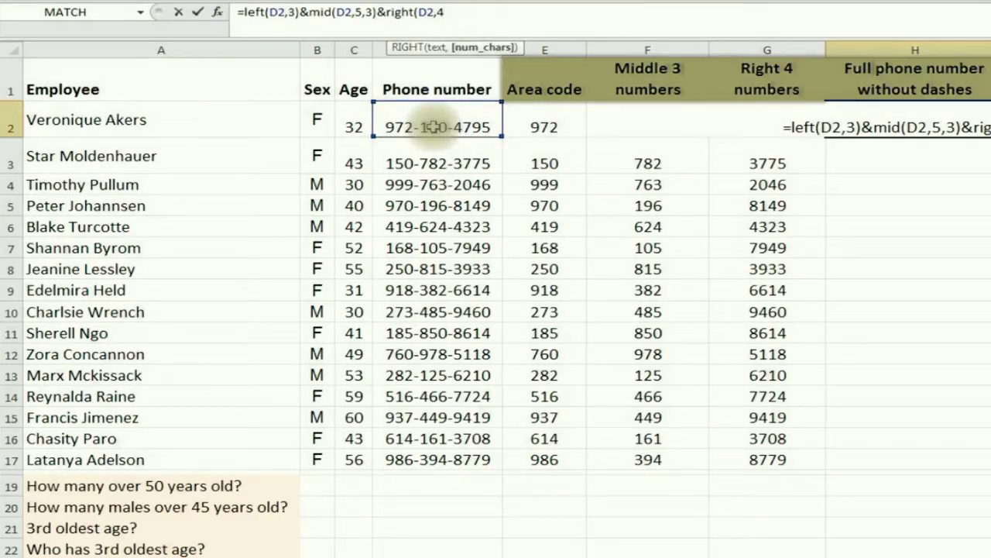
type(")")
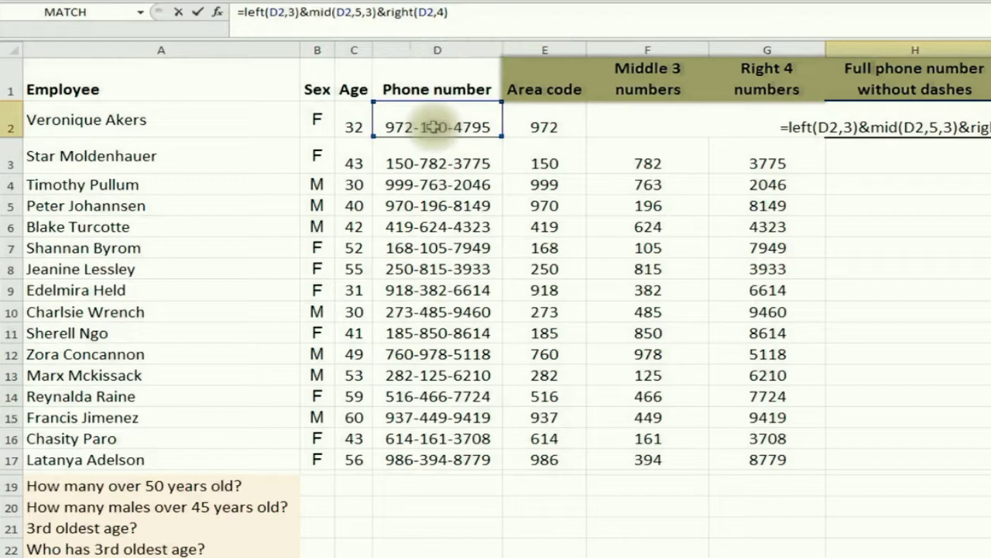
key("Return")
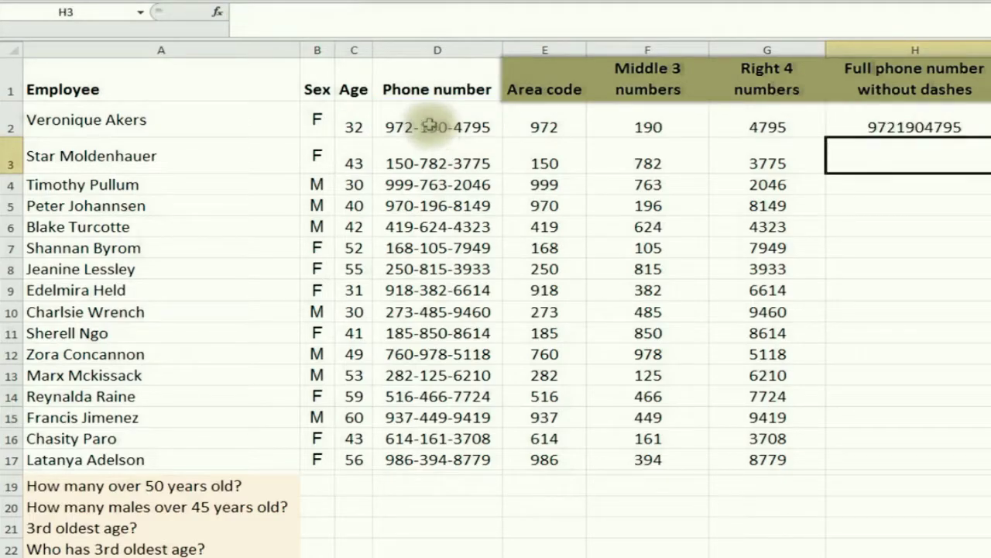
Copy the LEFT, MID and RIGHT formula from H2 down through H8, and clear H2:H8
left_click(946, 129)
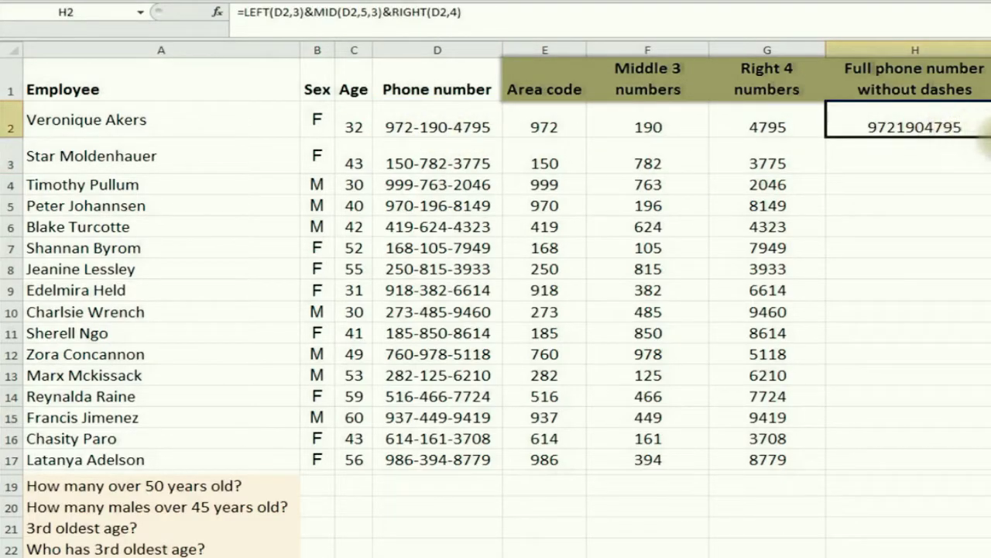
left_click(974, 267, "shift")
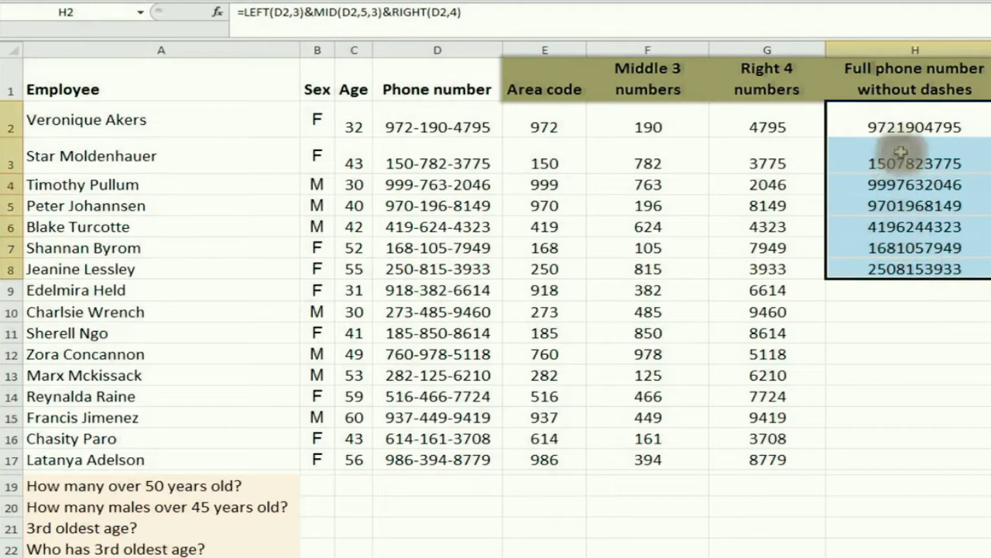
left_click(907, 124)
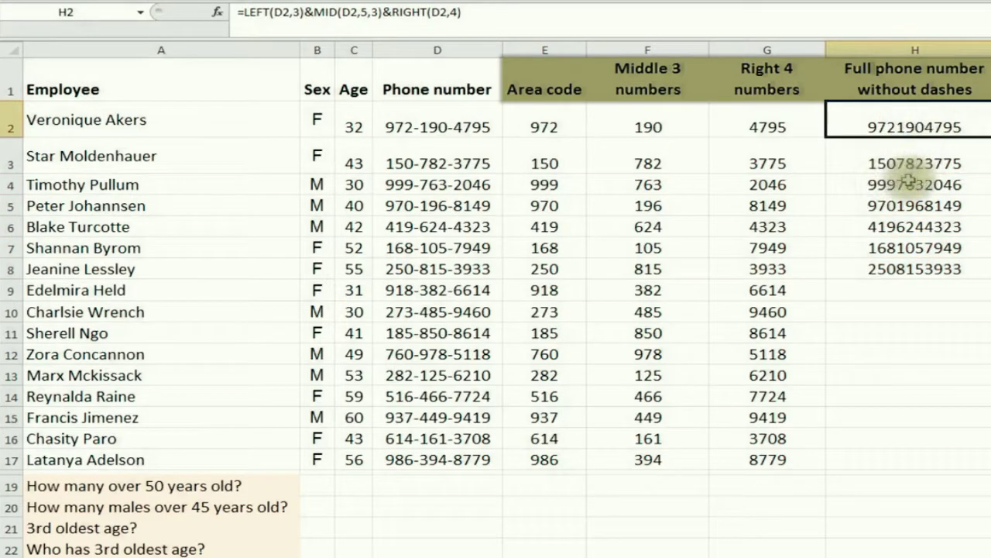
left_click_drag(894, 128, 907, 262)
key("Delete")
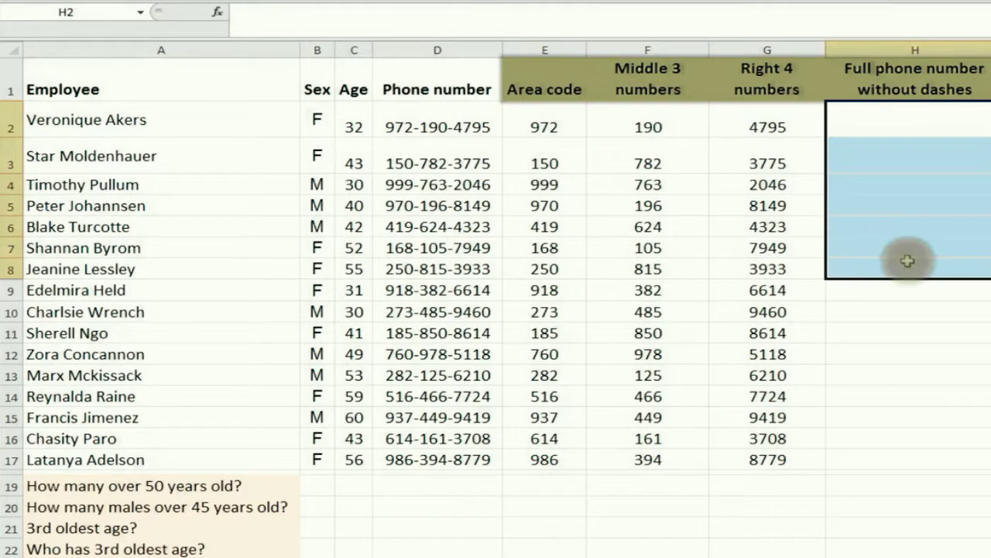
Find the SUBSTITUTE function for H2 and open its arguments, moving the dialog clear of the first phone number row
left_click(896, 124)
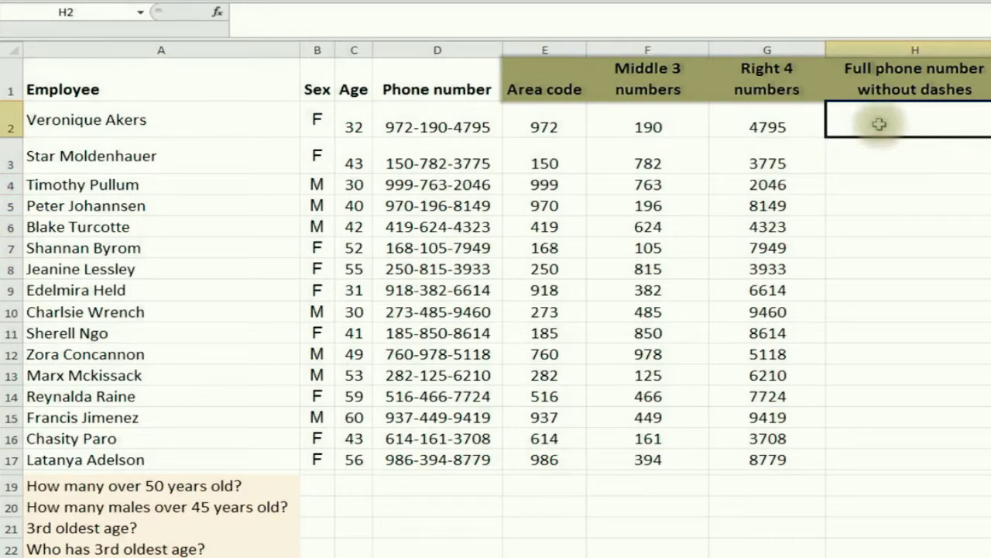
left_click(218, 14)
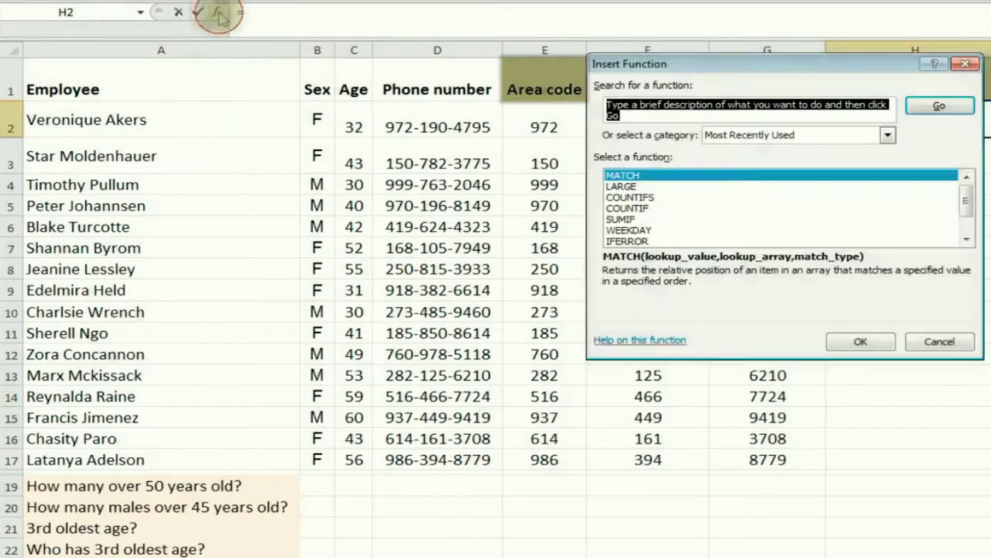
type("substitute")
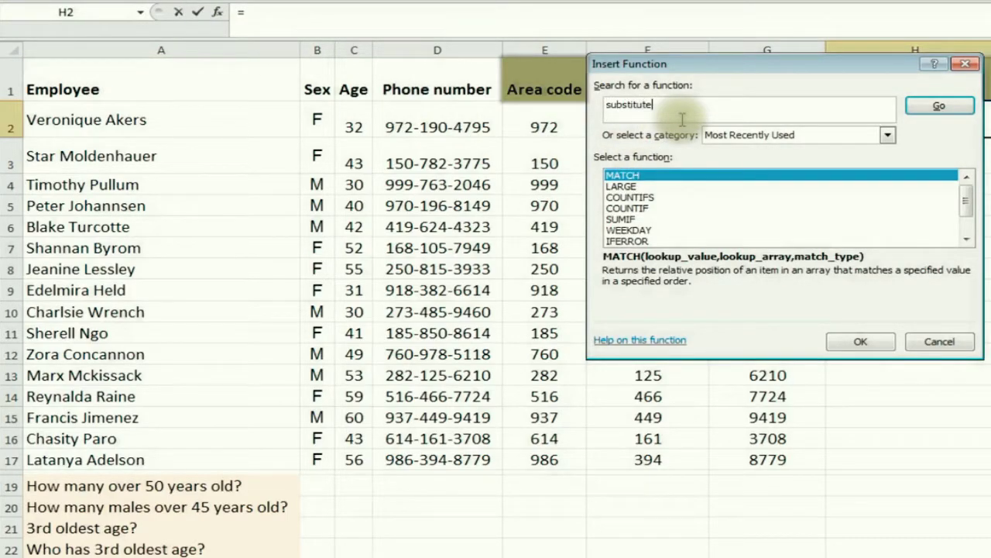
key("Return")
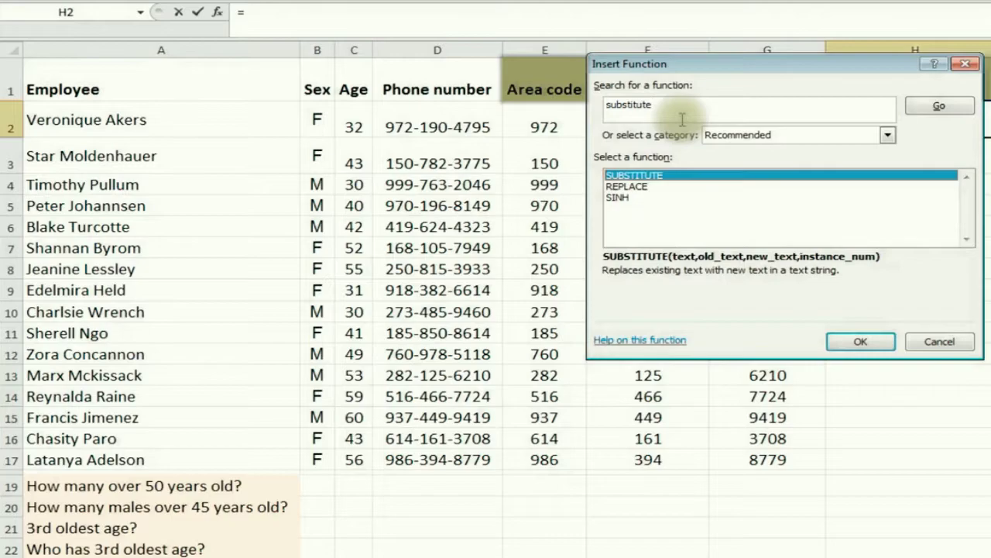
left_click(855, 341)
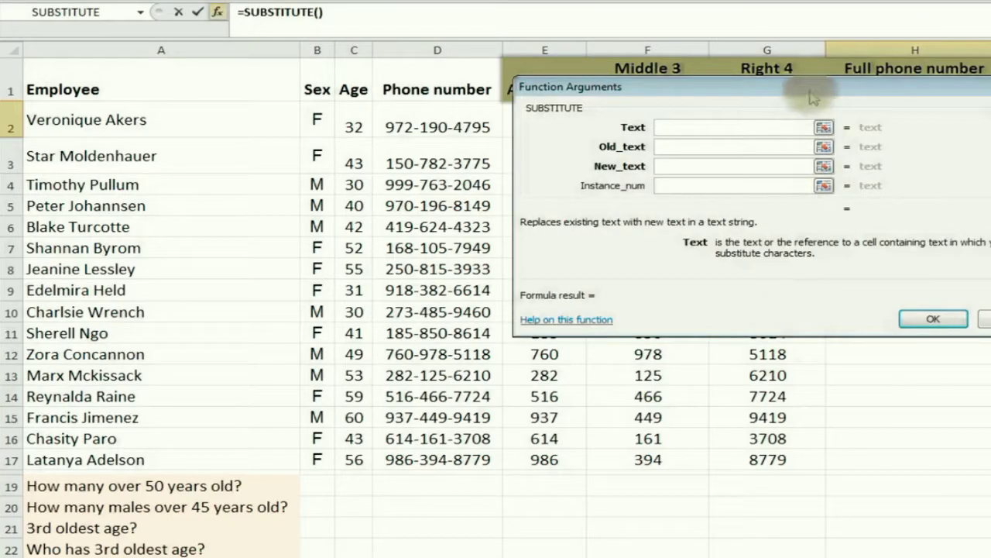
left_click_drag(809, 90, 704, 204)
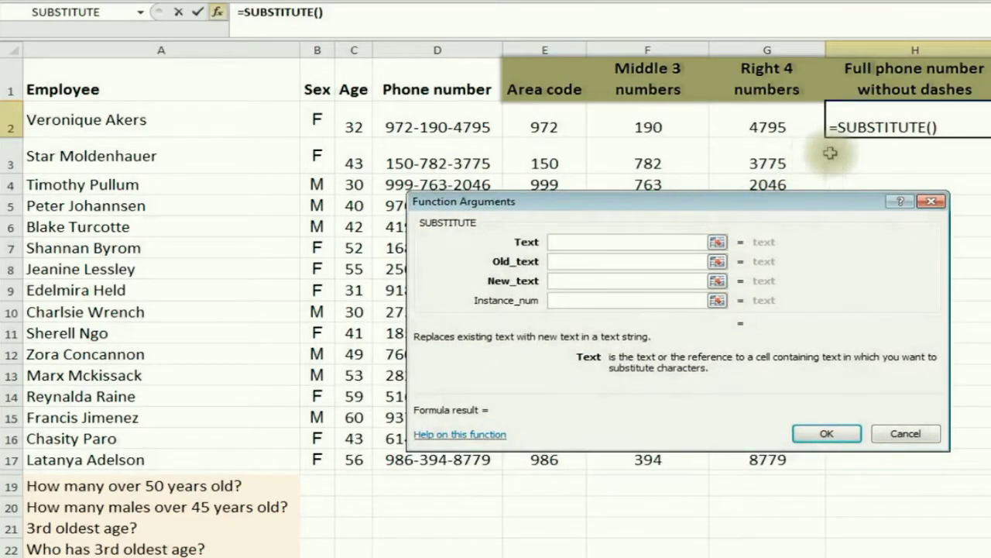
Complete SUBSTITUTE in H2 with text D2, old text "-" and empty new text "", and copy the formula down to H17
left_click(454, 126)
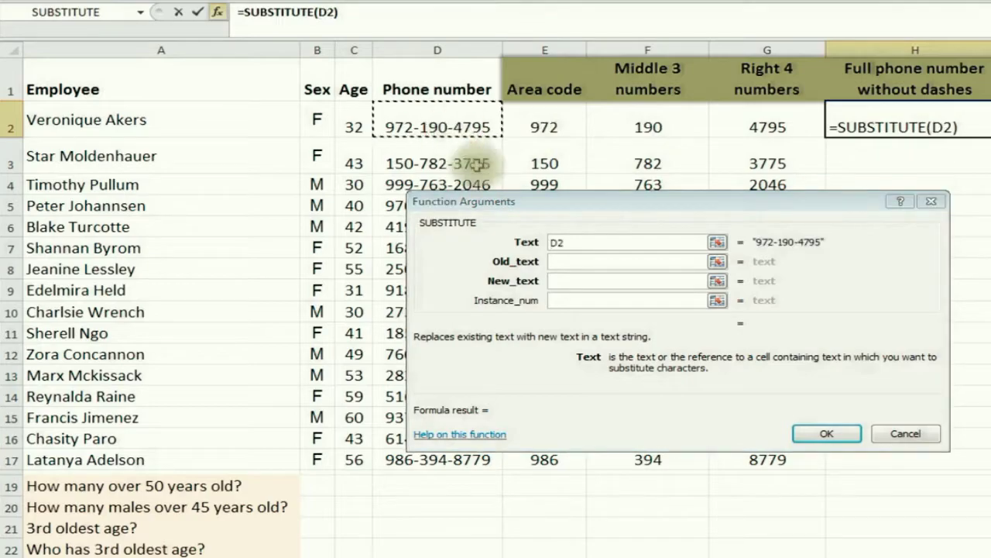
left_click(566, 264)
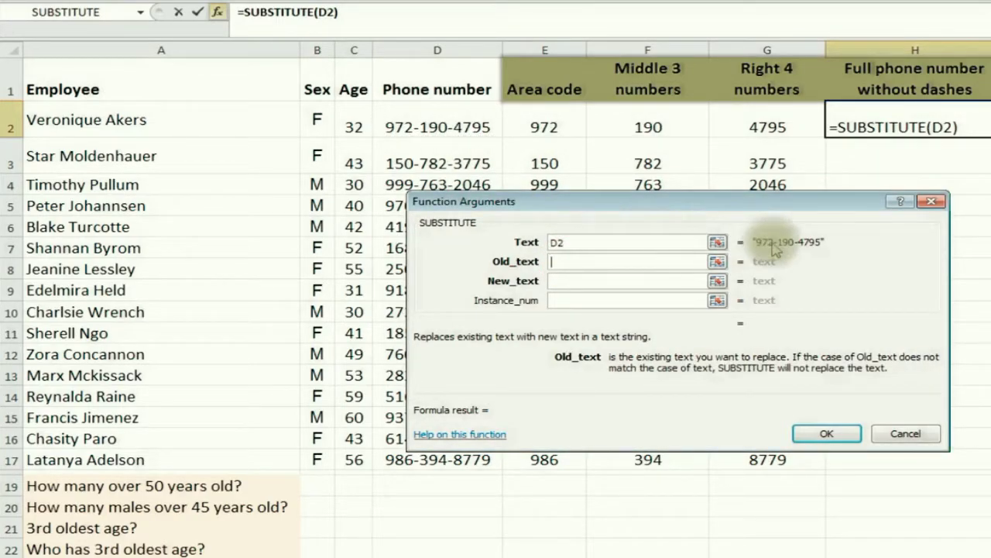
type("-")
left_click(567, 281)
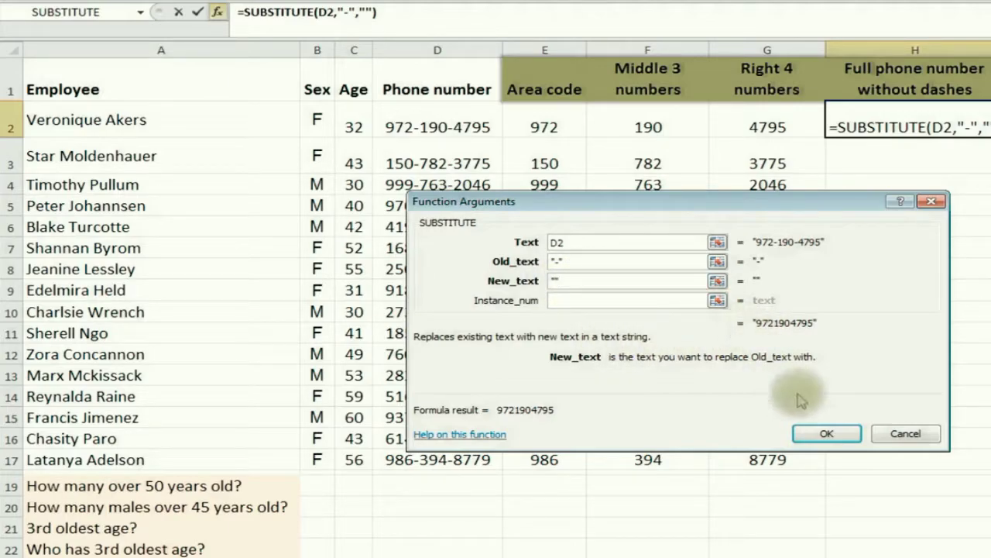
left_click(826, 433)
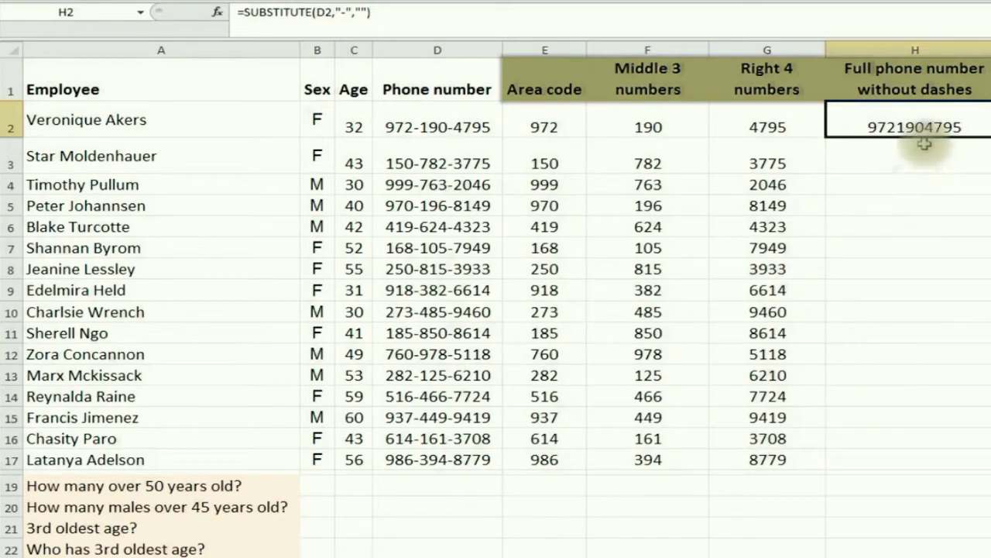
left_click_drag(982, 135, 968, 465)
Check the copied SUBSTITUTE formulas and their results in several cells between H2 and H7
left_click(922, 247)
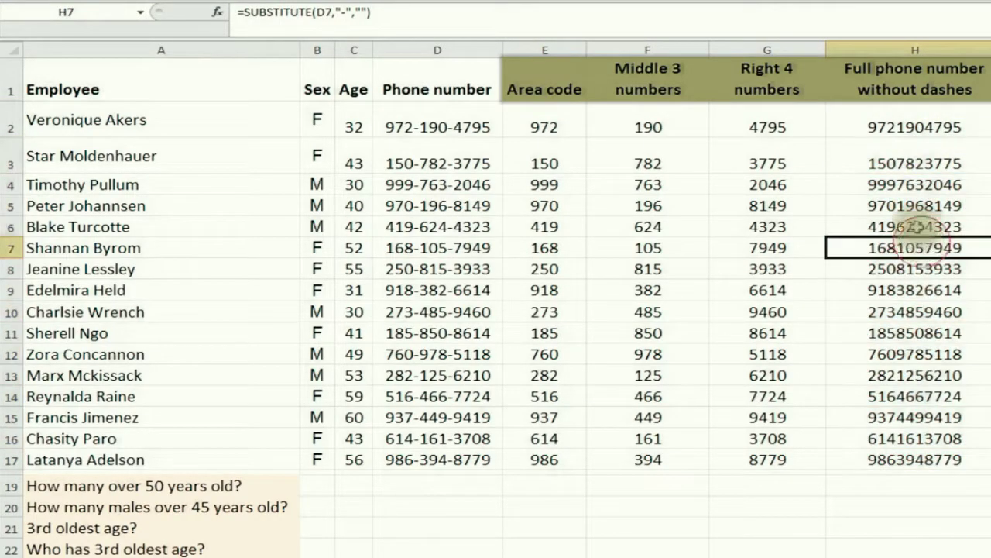
left_click(916, 164)
left_click(915, 127)
left_click(914, 205)
left_click(915, 227)
left_click(912, 164)
left_click(912, 122)
left_click(911, 206)
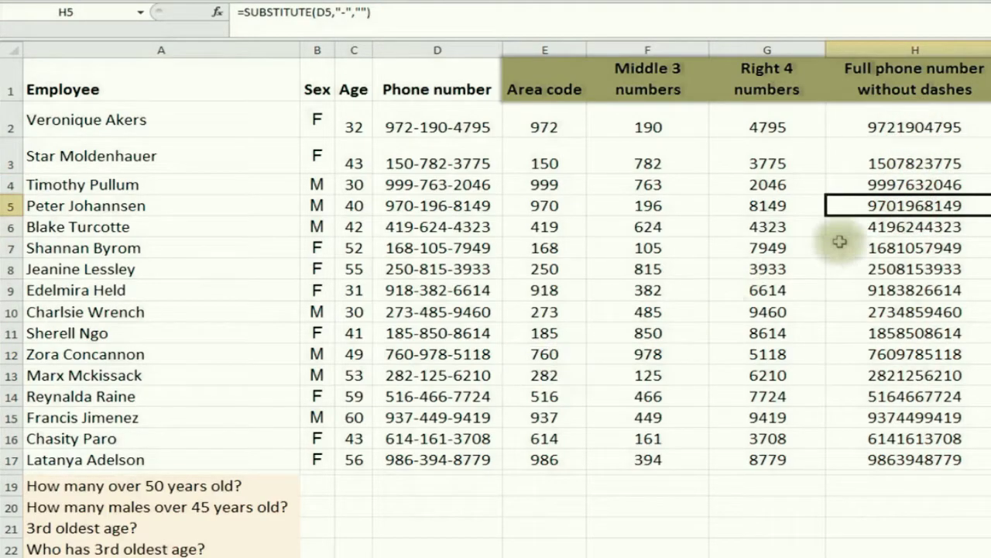
Review the questions in A19:A22 and open the COUNTIF function's arguments in D19 for the over 50 years old count
left_click(201, 487)
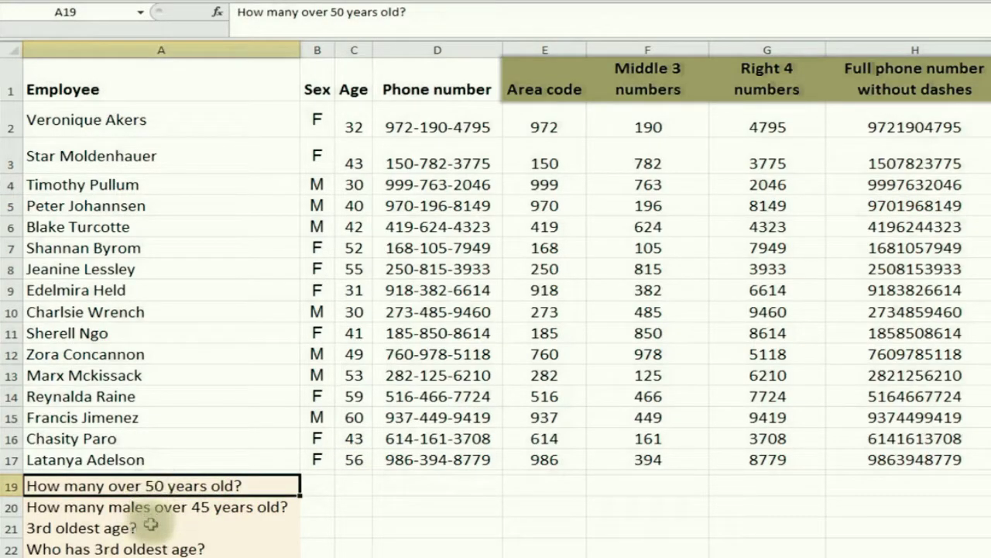
left_click(149, 549)
left_click(151, 507)
left_click(165, 485)
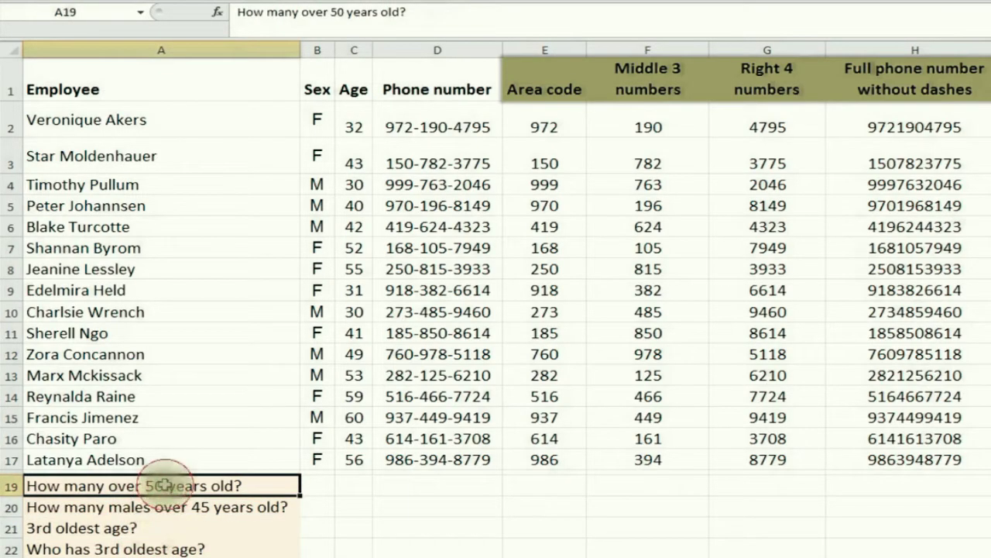
left_click(383, 488)
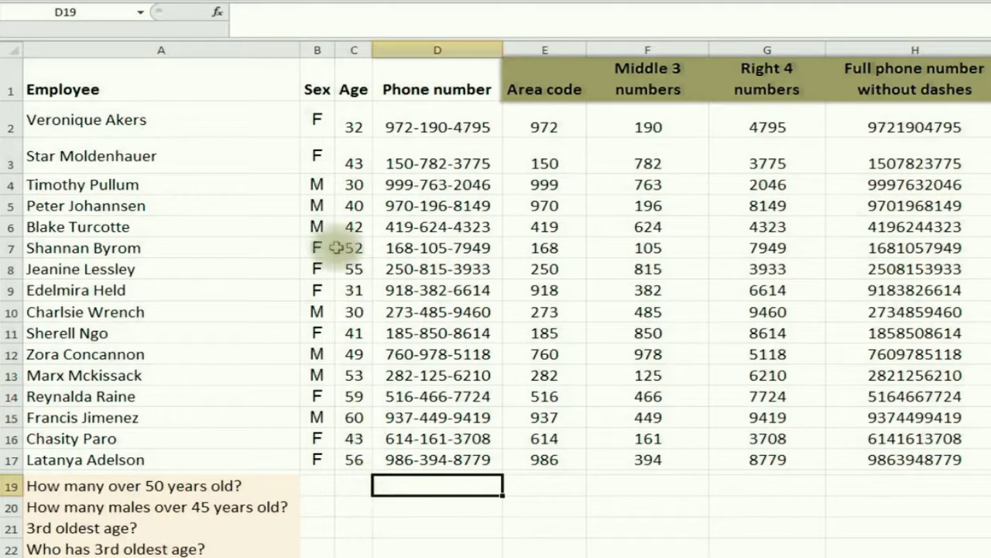
left_click(220, 14)
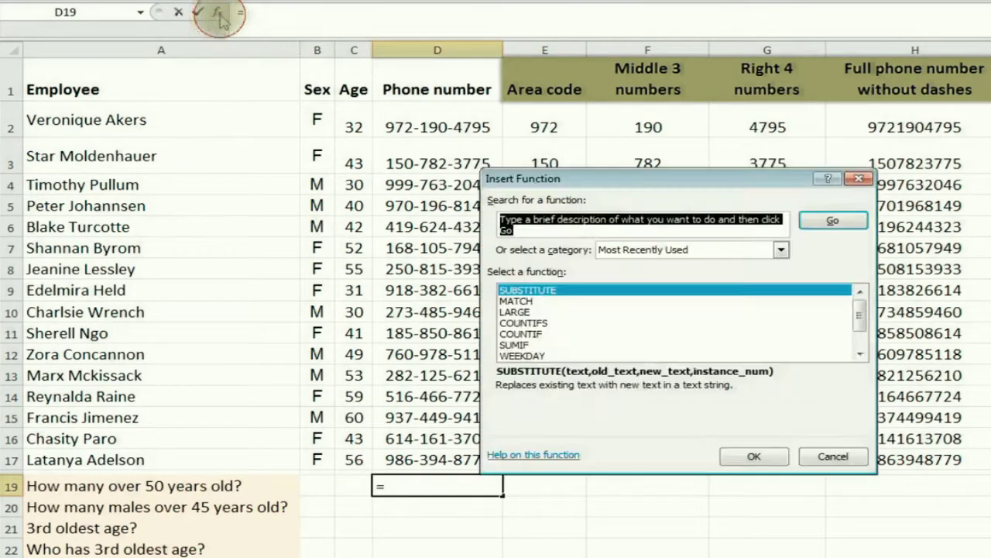
left_click(545, 334)
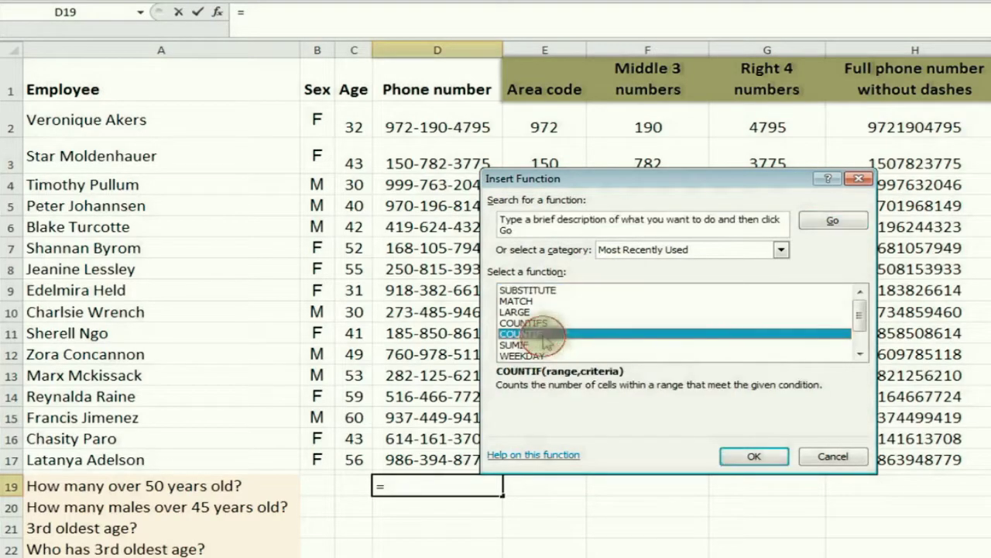
left_click(753, 456)
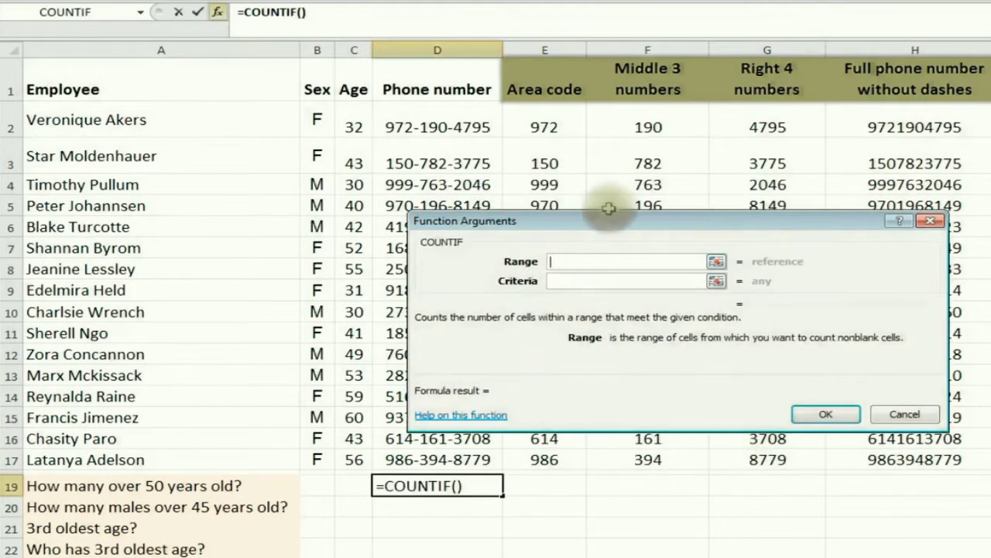
left_click_drag(593, 217, 602, 210)
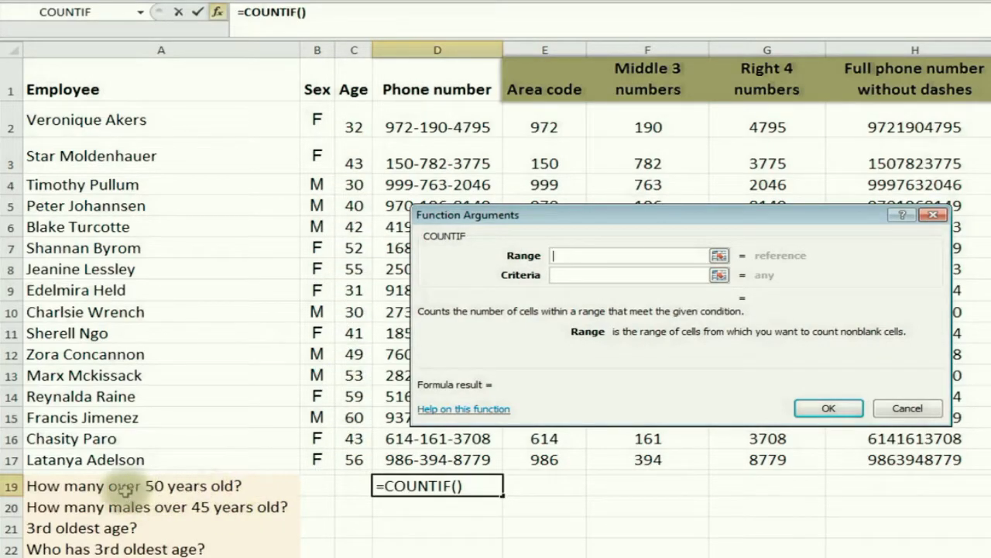
Complete COUNTIF in D19 with range C2:C17 and criteria >50, and clear the duplicate result from E19
left_click_drag(364, 132, 361, 459)
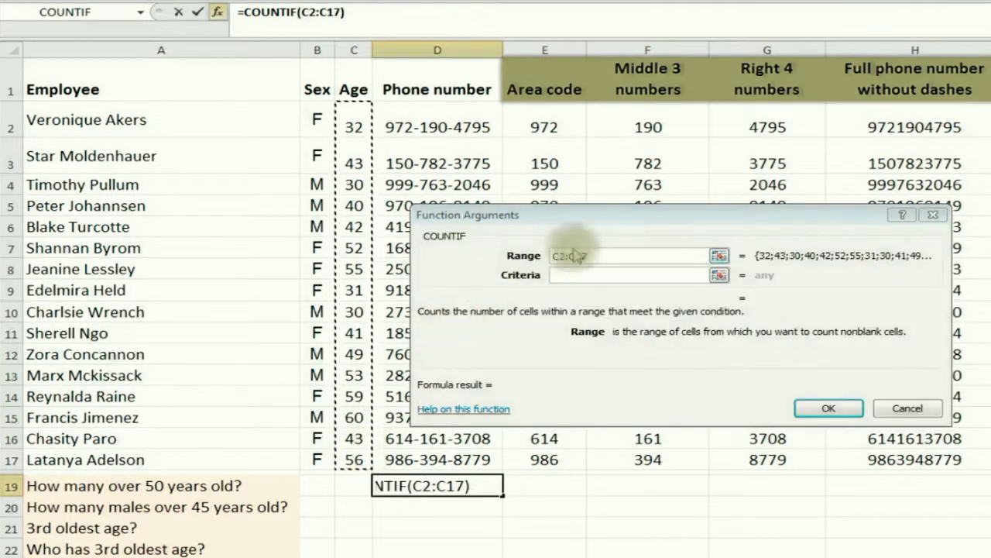
left_click(555, 275)
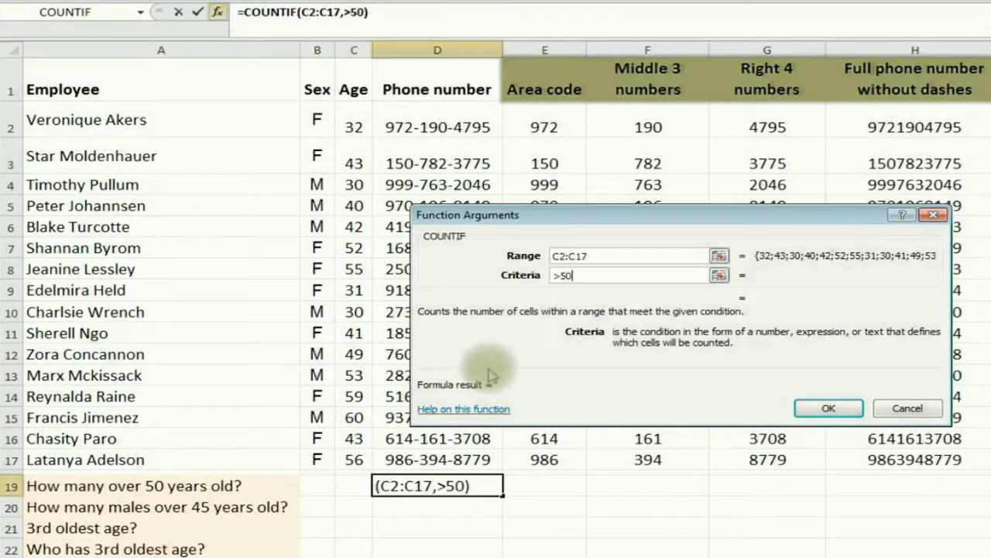
type(">50")
left_click(821, 407)
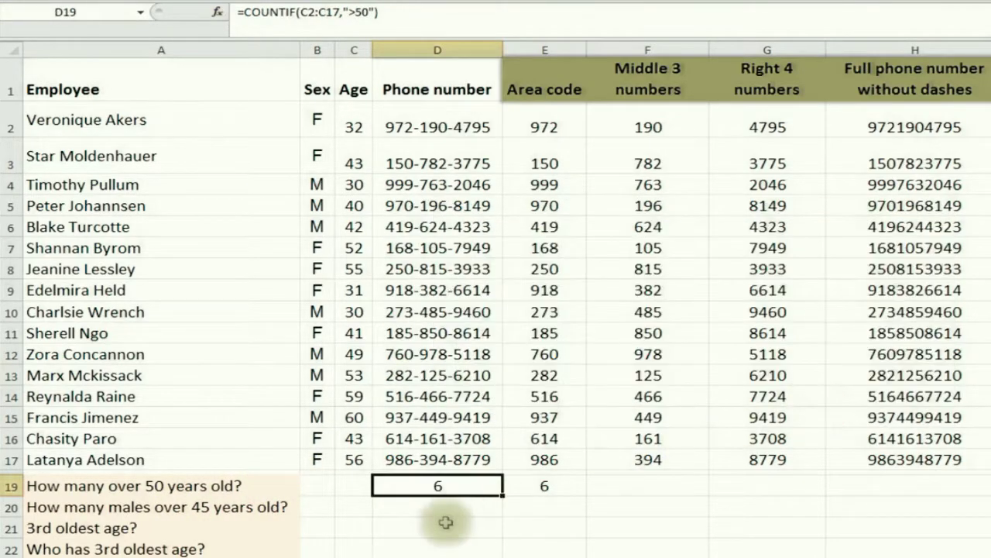
left_click(541, 487)
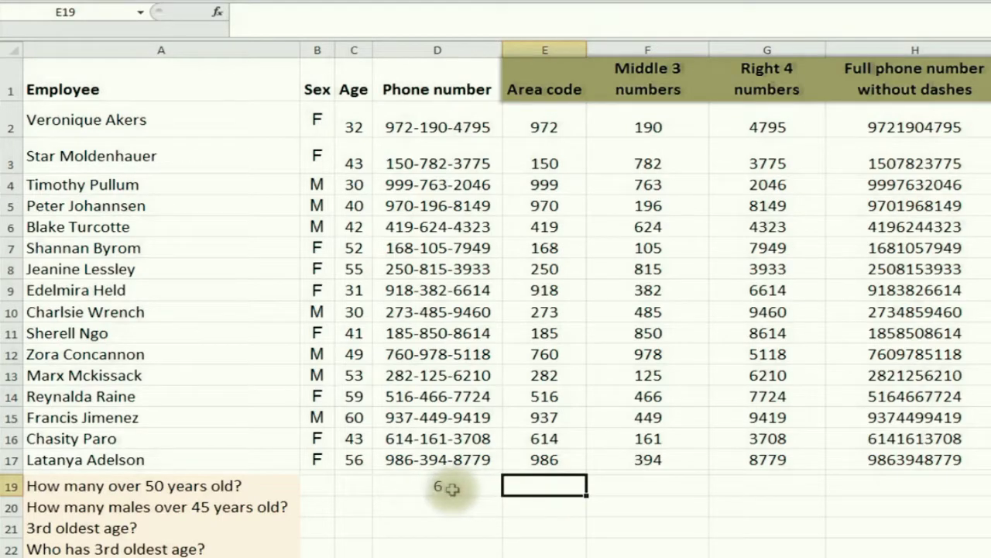
left_click(451, 489)
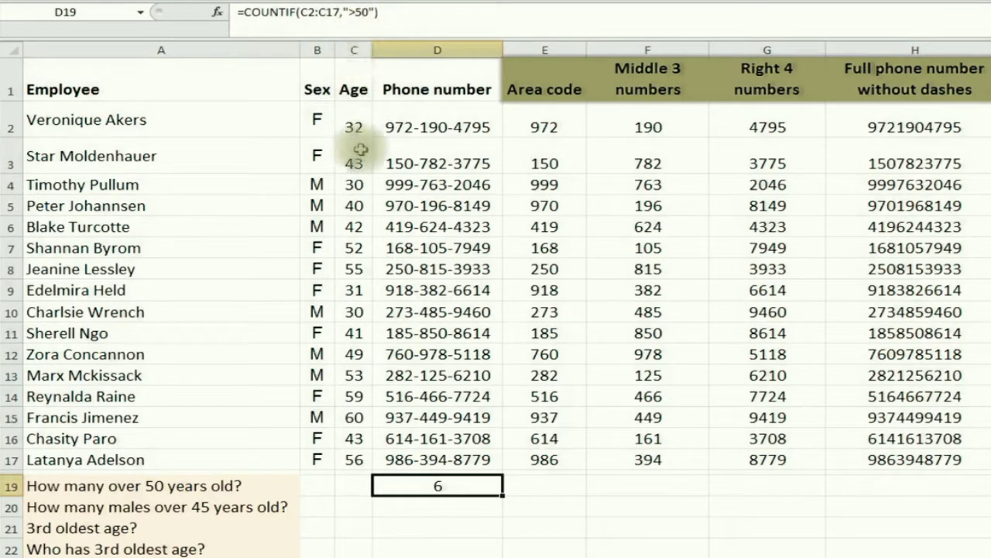
Insert COUNTIFS in D20 for males over 45, with first criteria range B2:B17 and criterion M
left_click(420, 504)
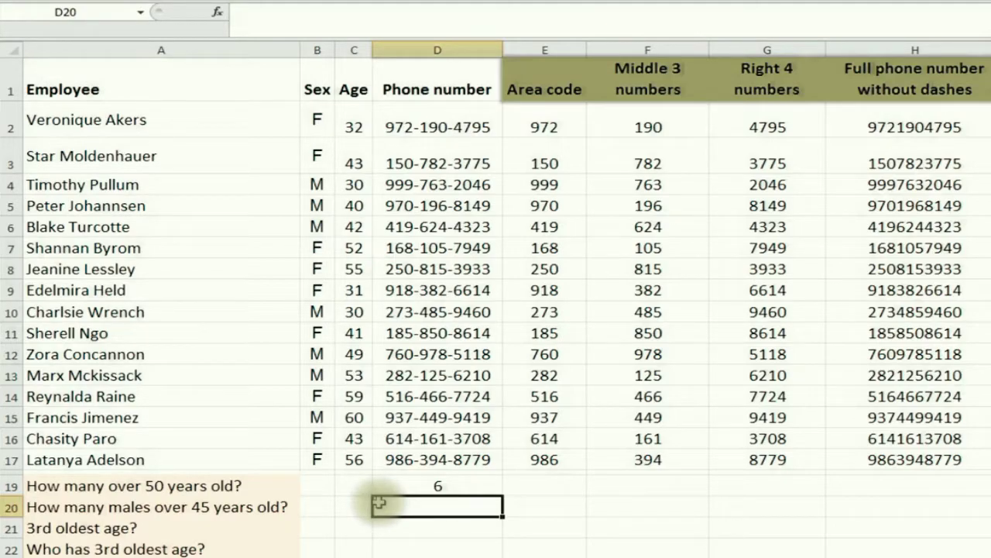
left_click(219, 14)
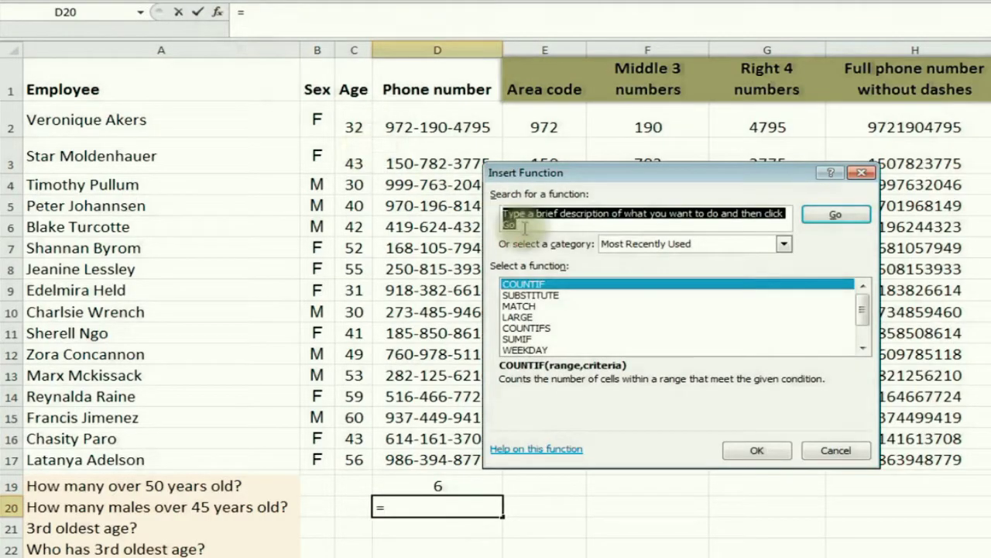
left_click(552, 329)
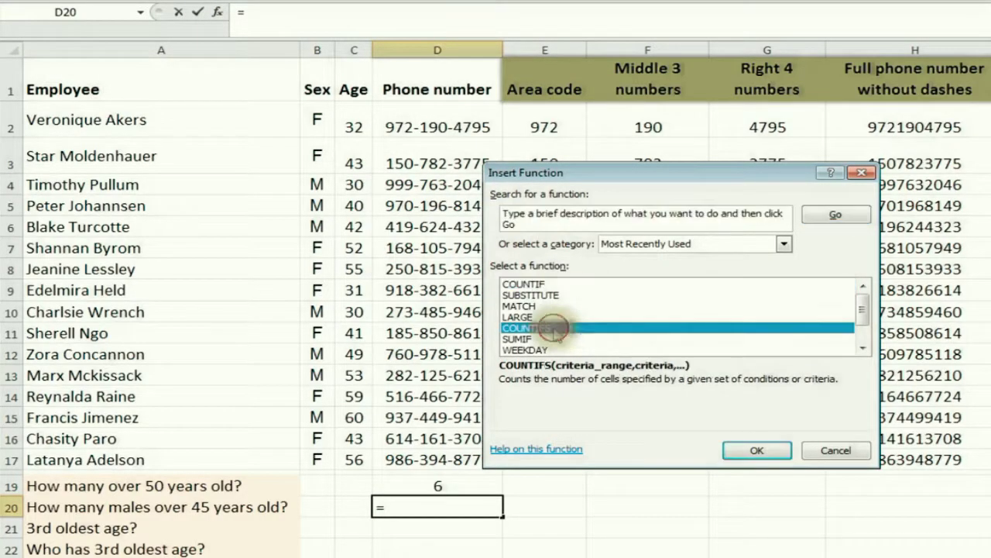
left_click(756, 452)
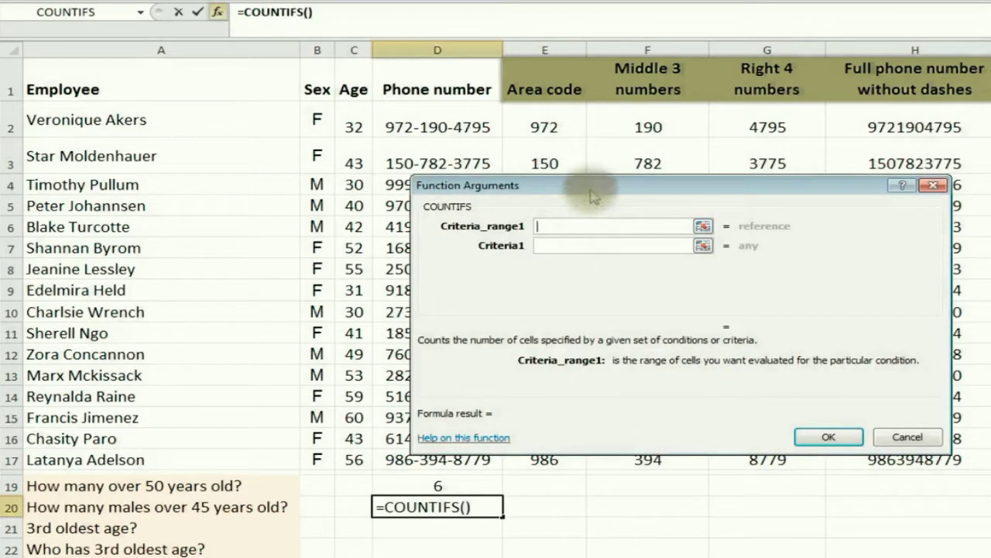
left_click_drag(587, 186, 575, 166)
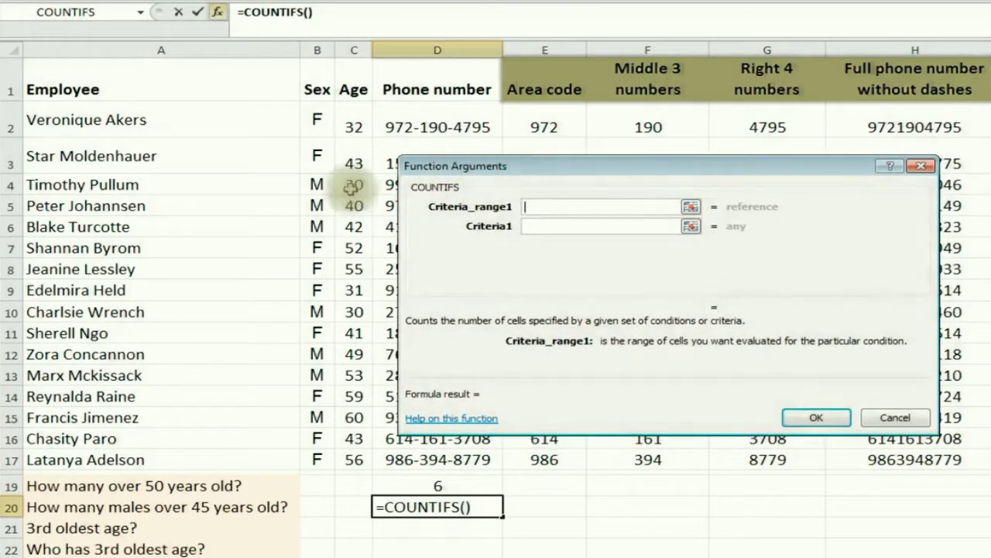
left_click_drag(320, 118, 328, 458)
left_click(554, 230)
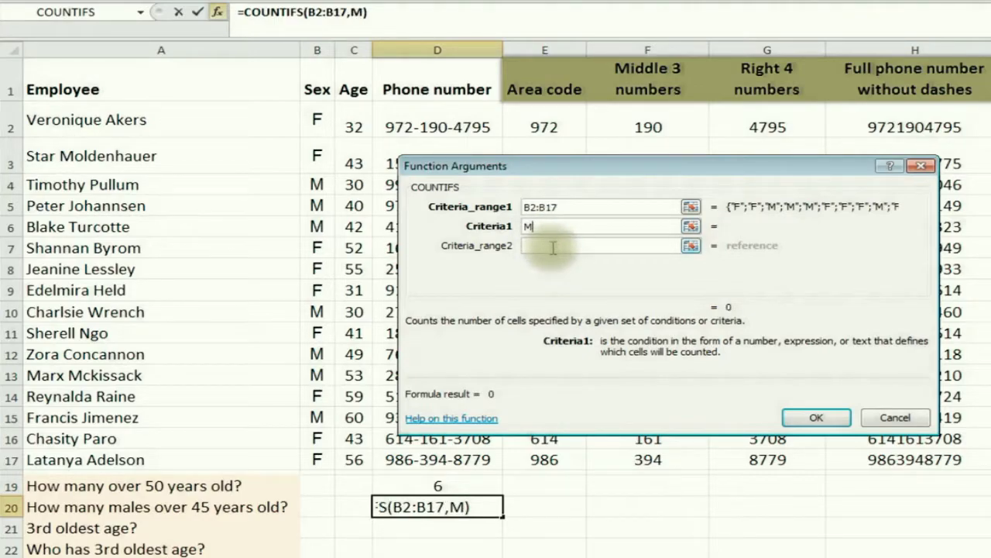
left_click(553, 246)
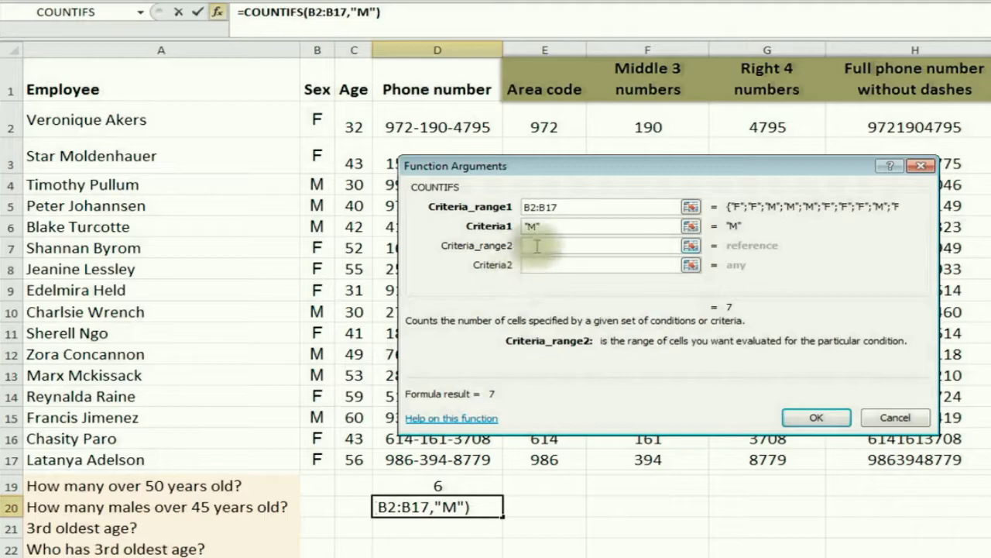
Add the second COUNTIFS condition in D20 with range C2:C17 and criterion >45, and enter the formula
left_click_drag(354, 125, 359, 458)
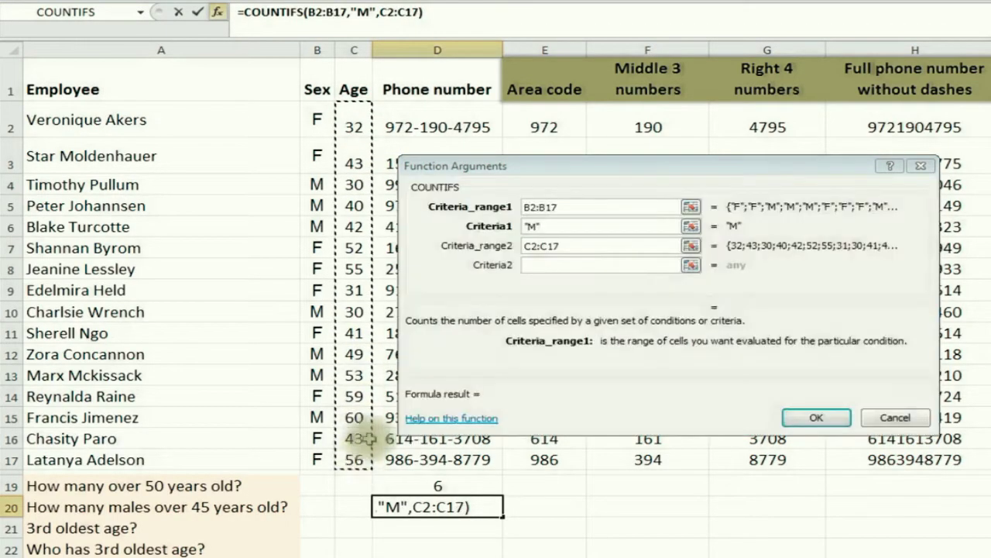
left_click(552, 265)
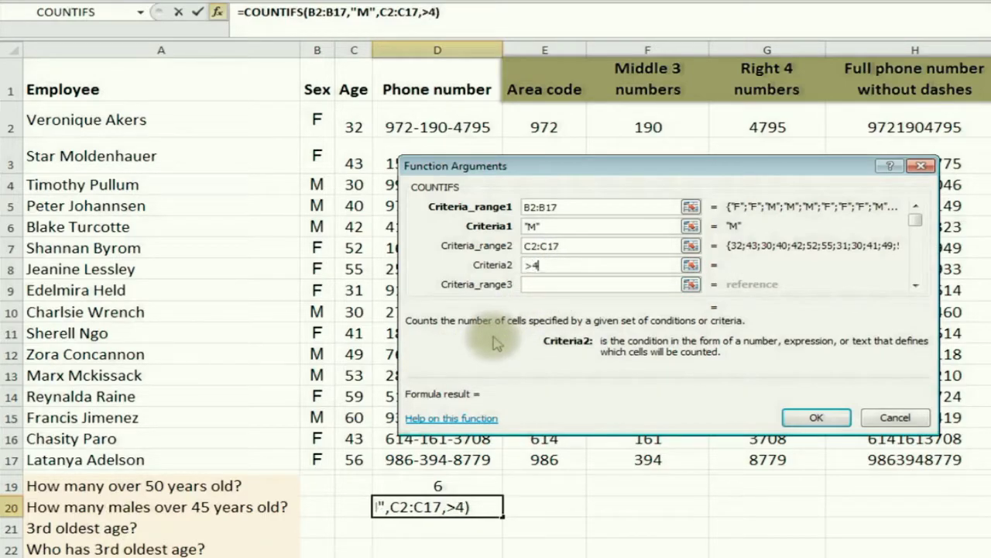
type(">45")
key("Tab")
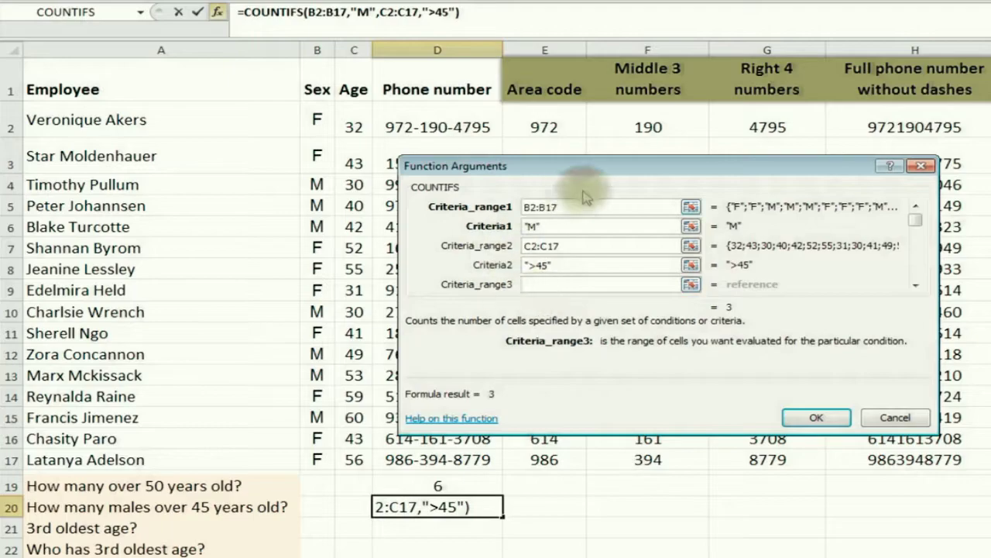
left_click(813, 416)
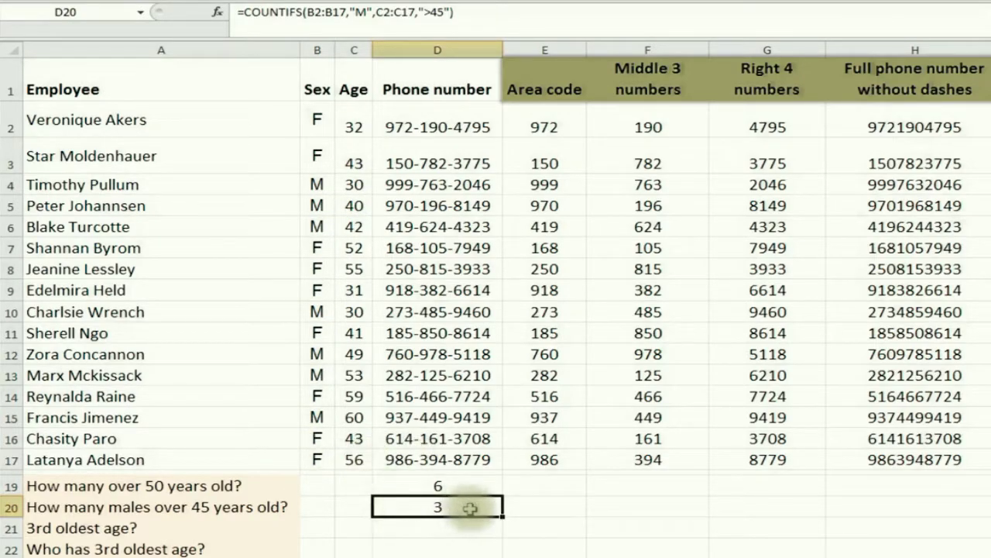
Find the 3rd oldest age in D21 with the LARGE function, using array C2:C17 and K 3
left_click(440, 529)
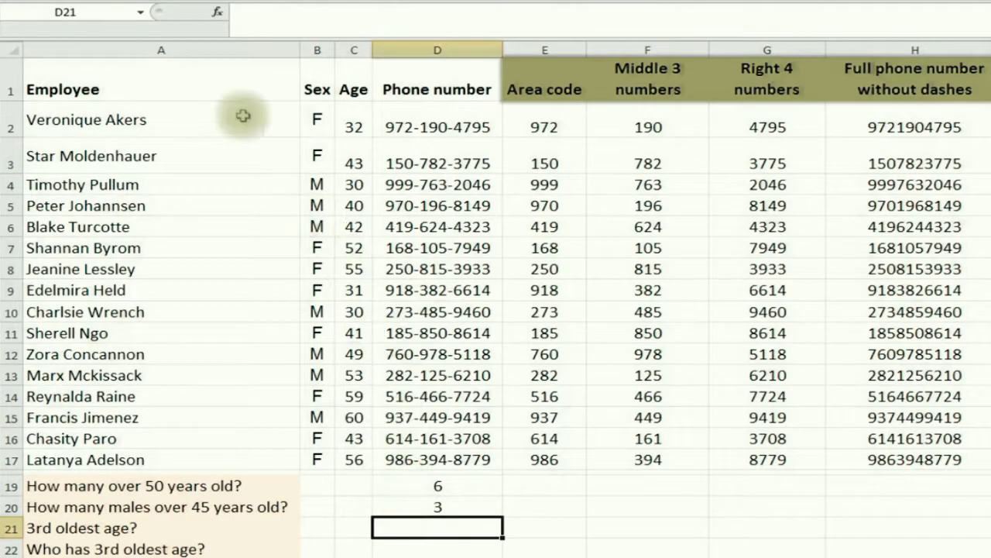
left_click(218, 16)
left_click(596, 309)
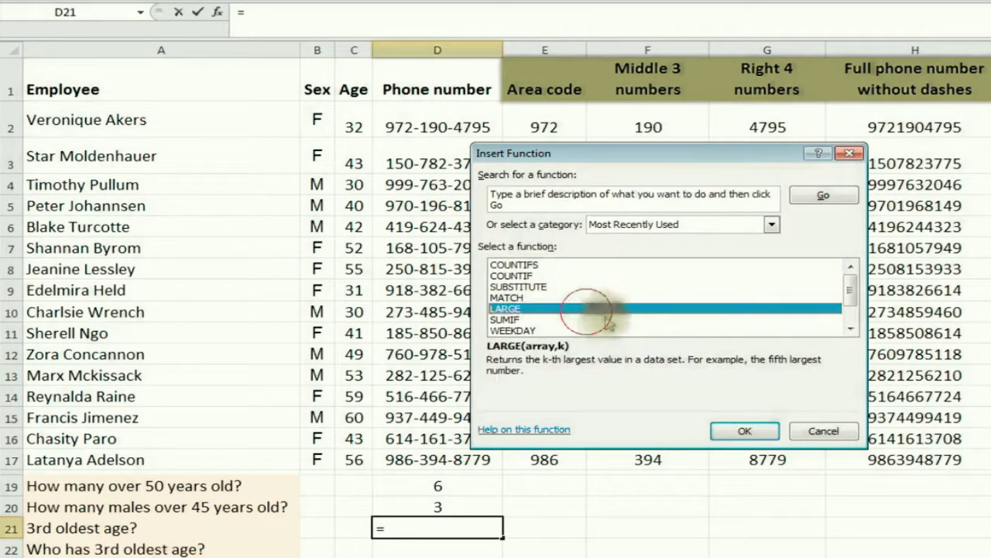
left_click(744, 431)
left_click_drag(525, 208, 553, 204)
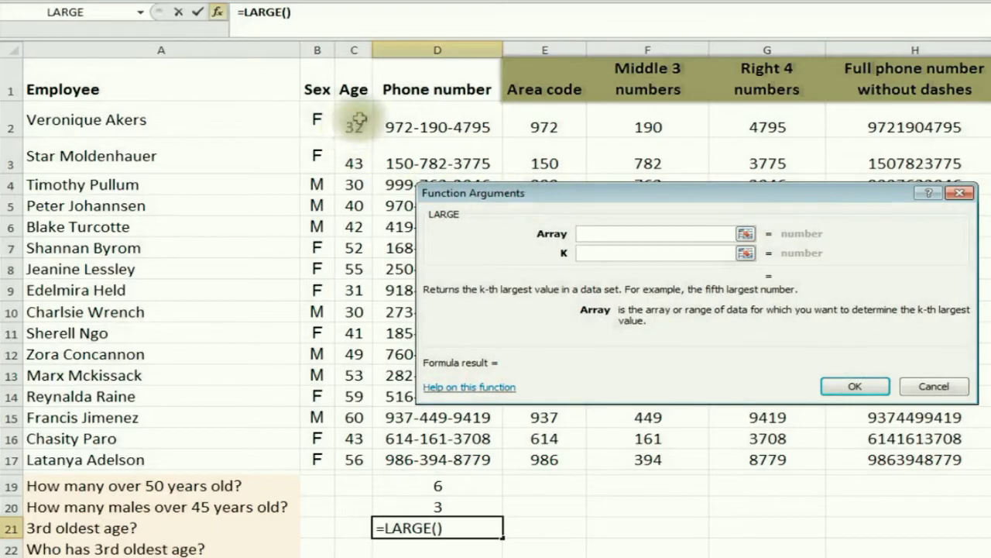
left_click_drag(354, 120, 354, 457)
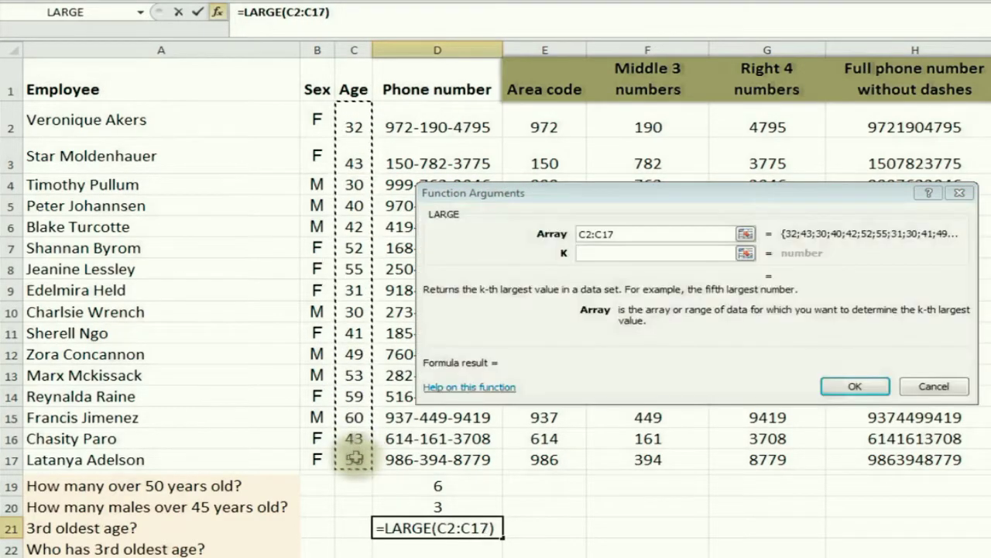
left_click(608, 253)
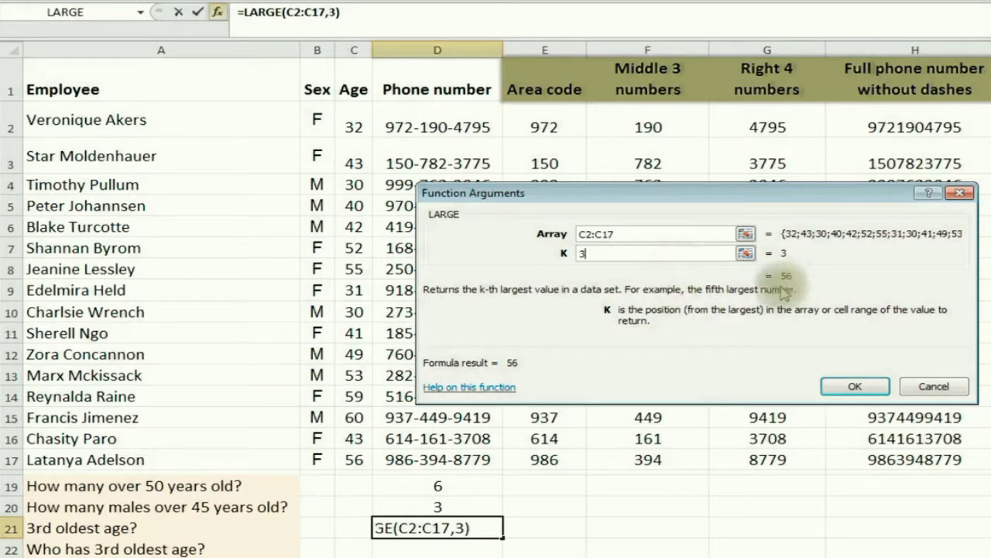
left_click(842, 387)
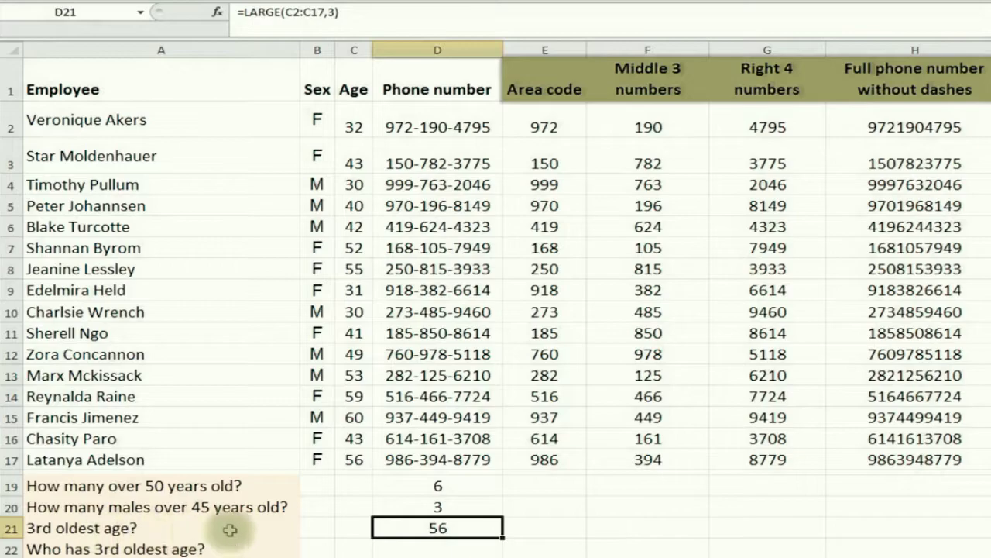
Insert the MATCH function in D22 for the employee with the 3rd oldest age, with lookup value LARGE(C2:C17,3)
left_click(428, 551)
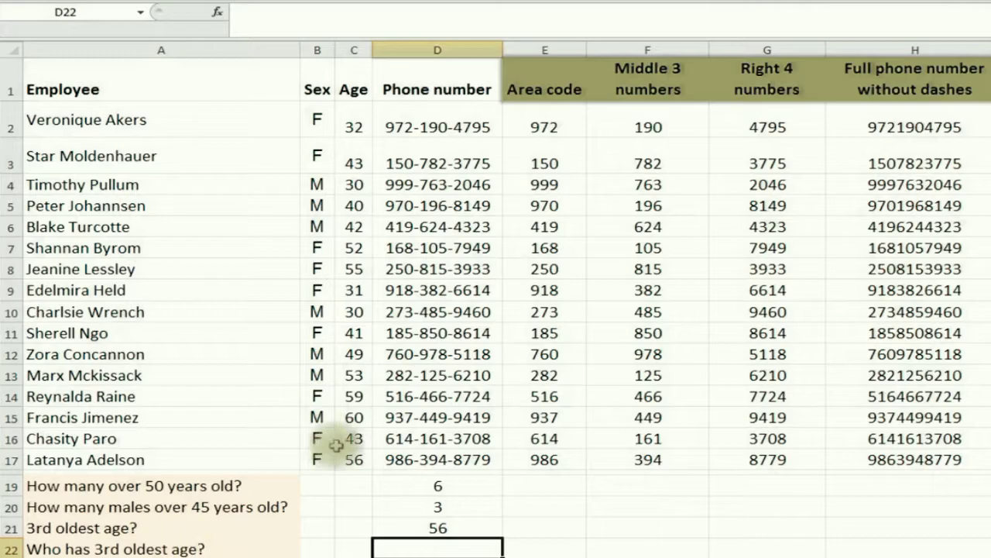
left_click(357, 460)
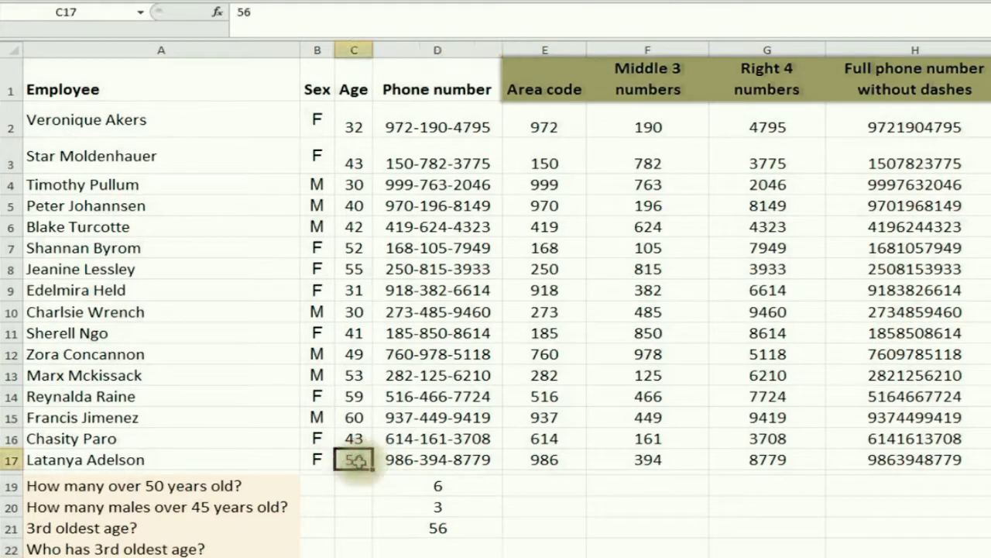
left_click(122, 461)
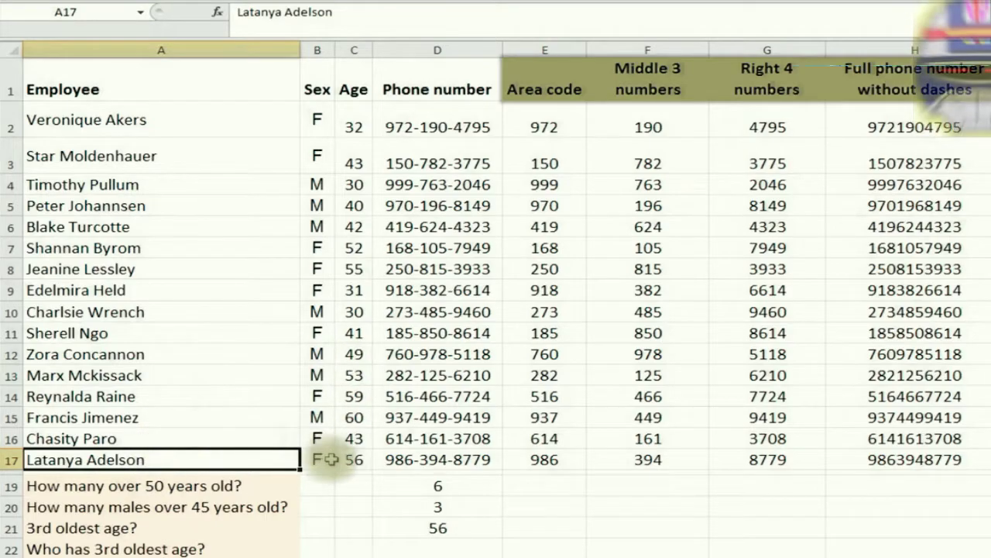
left_click(439, 549)
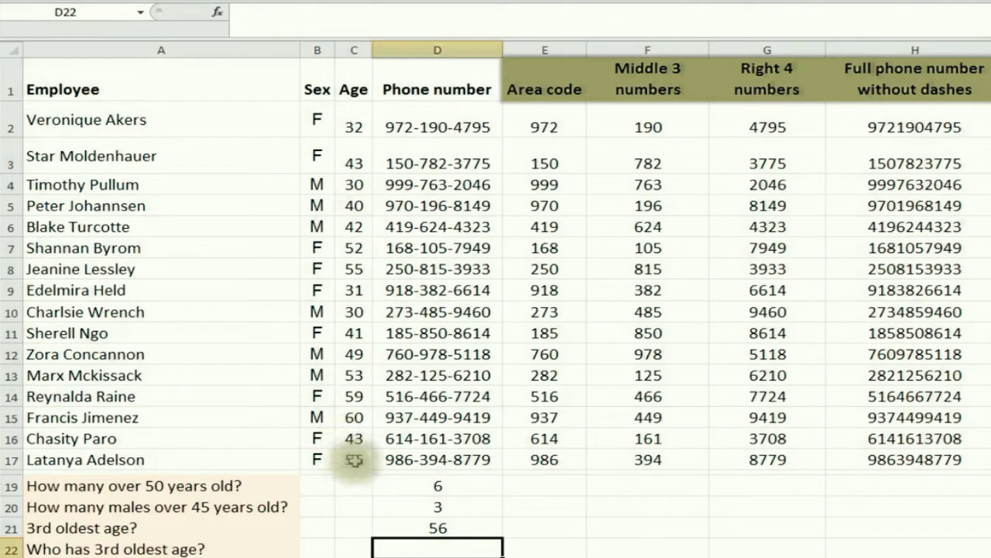
left_click(217, 13)
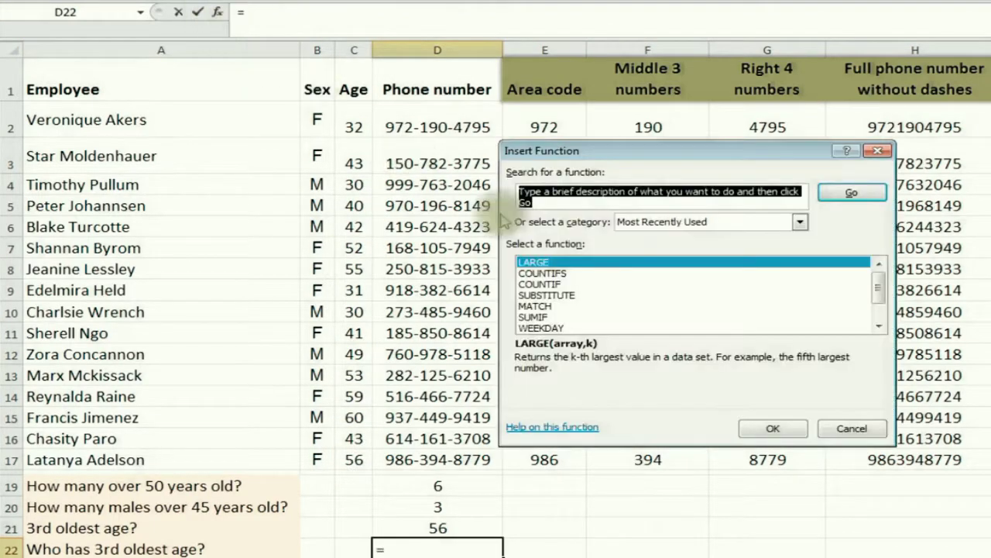
left_click(561, 307)
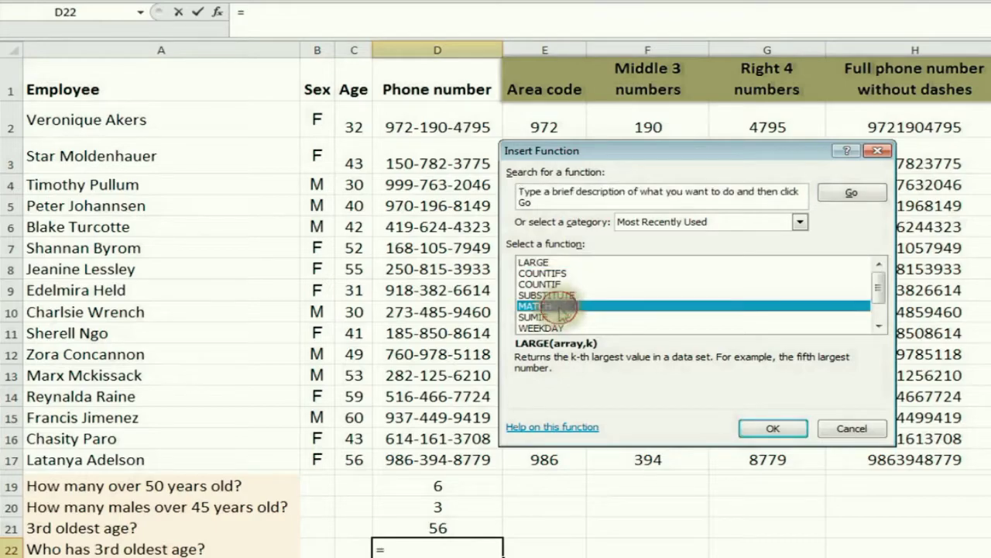
left_click(772, 428)
left_click_drag(617, 192, 583, 214)
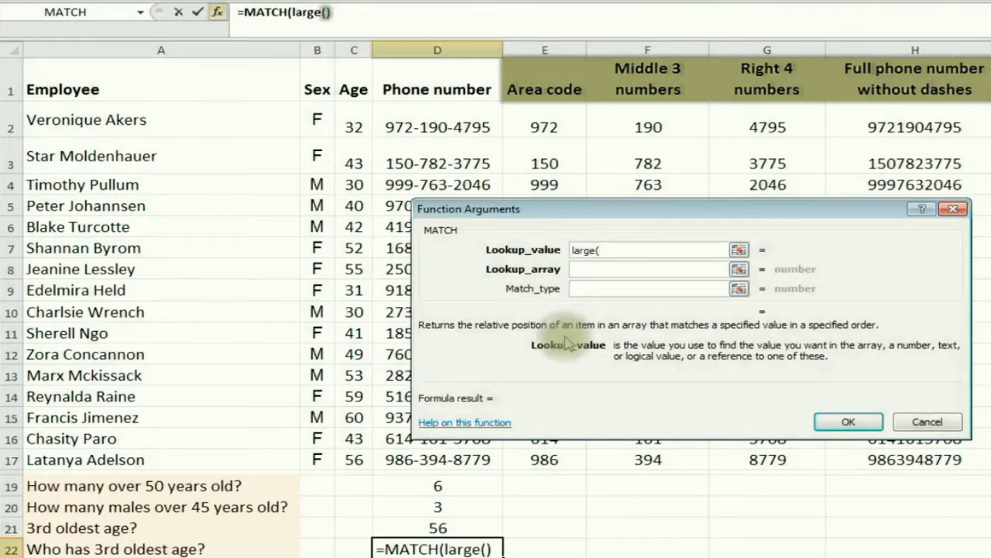
left_click_drag(354, 127, 354, 457)
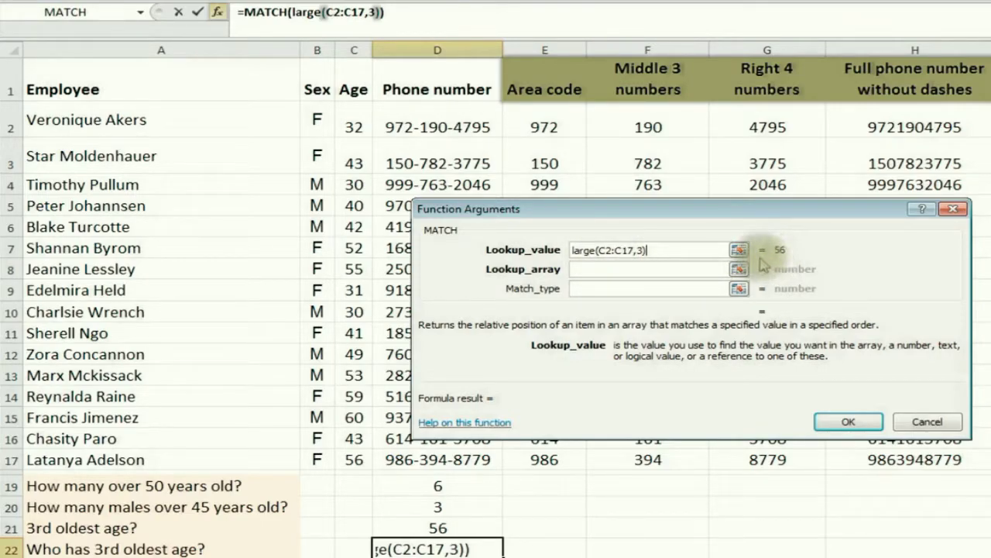
Complete MATCH in D22 with lookup array C2:C17 and match type 0, and enter the formula
left_click(596, 270)
left_click_drag(347, 133, 352, 459)
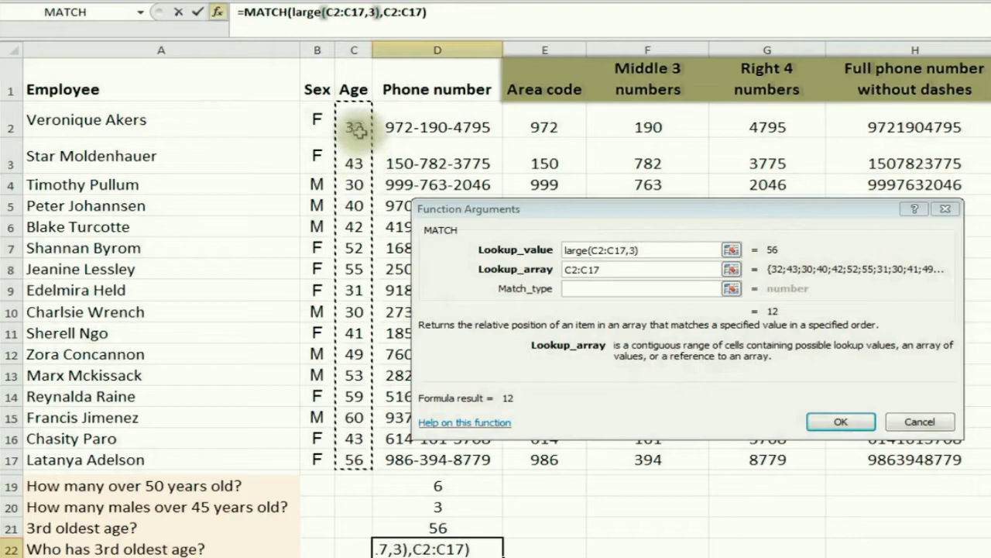
left_click(581, 288)
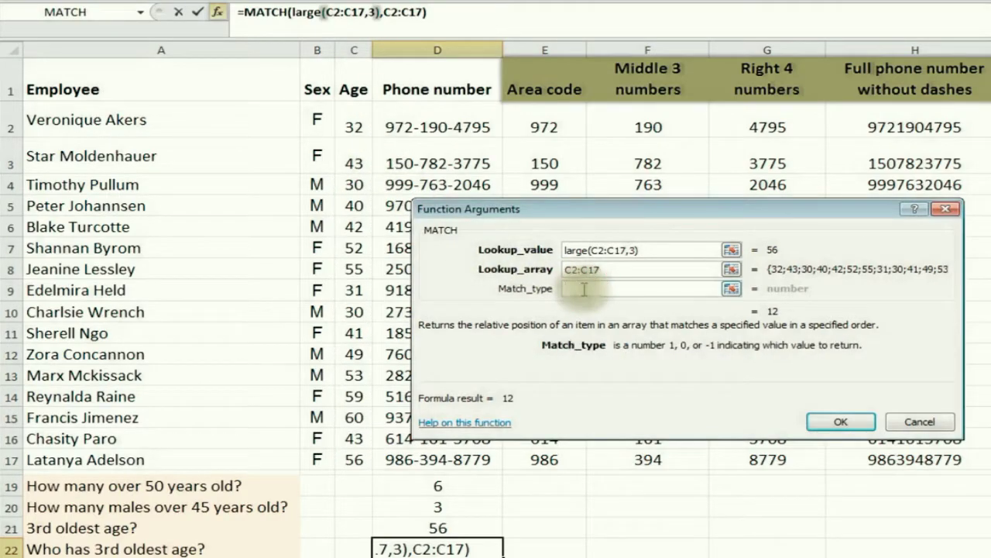
left_click(832, 421)
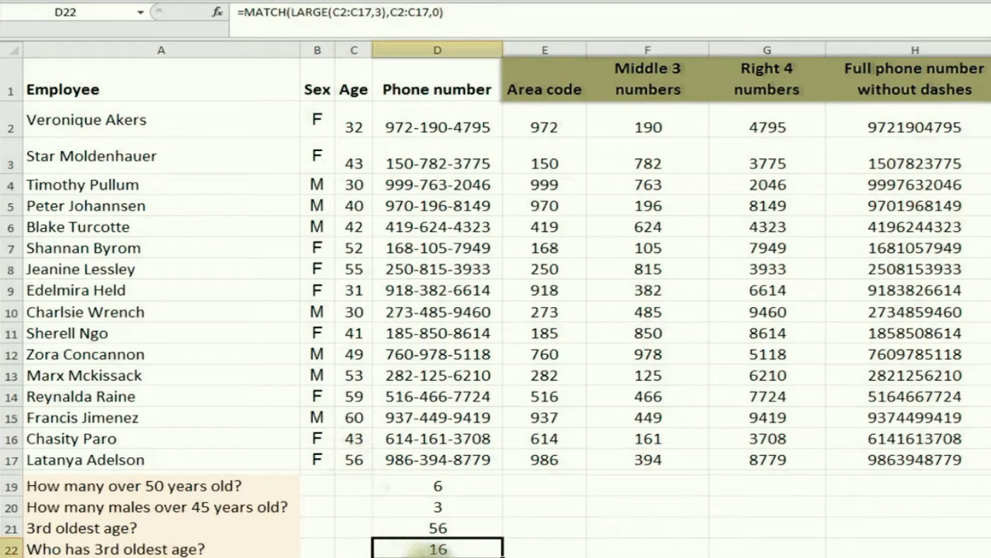
Wrap the MATCH formula in D22 in INDEX with array A2:A17, and check the returned name against A17
left_click(246, 14)
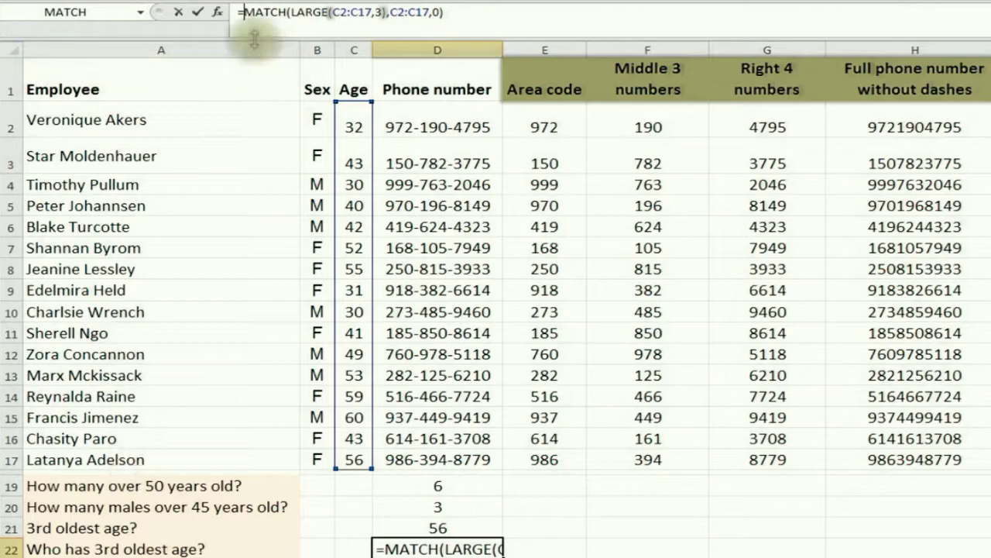
type("index(")
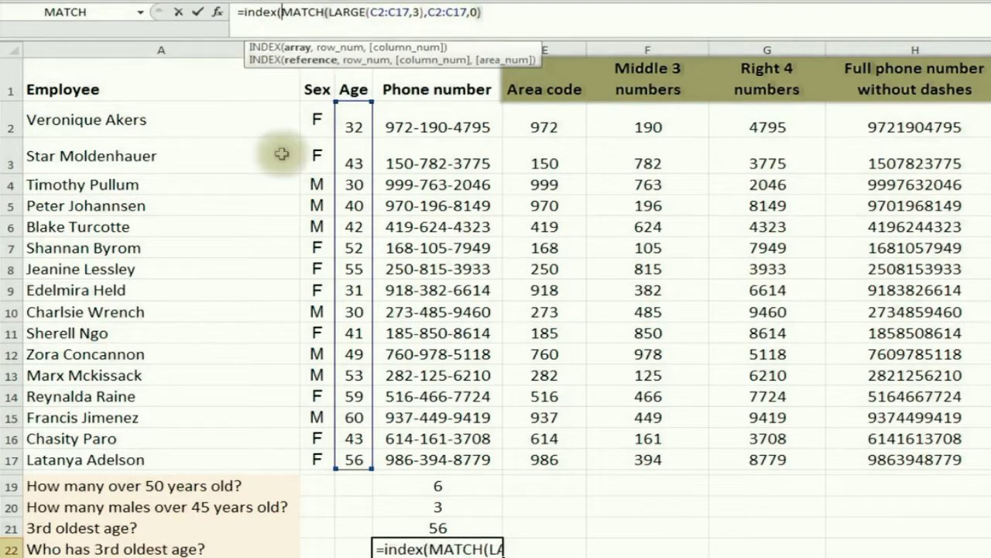
left_click_drag(188, 122, 151, 461)
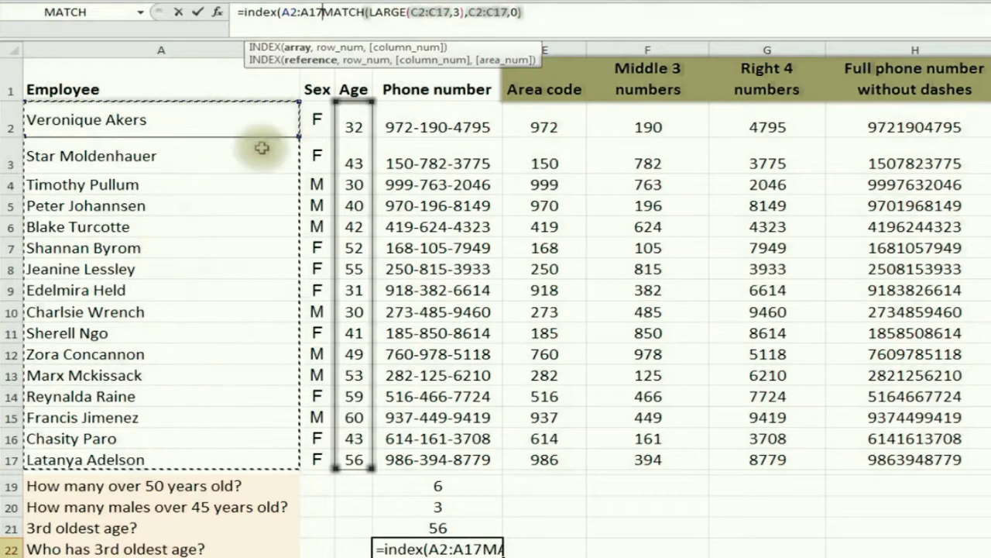
type(",")
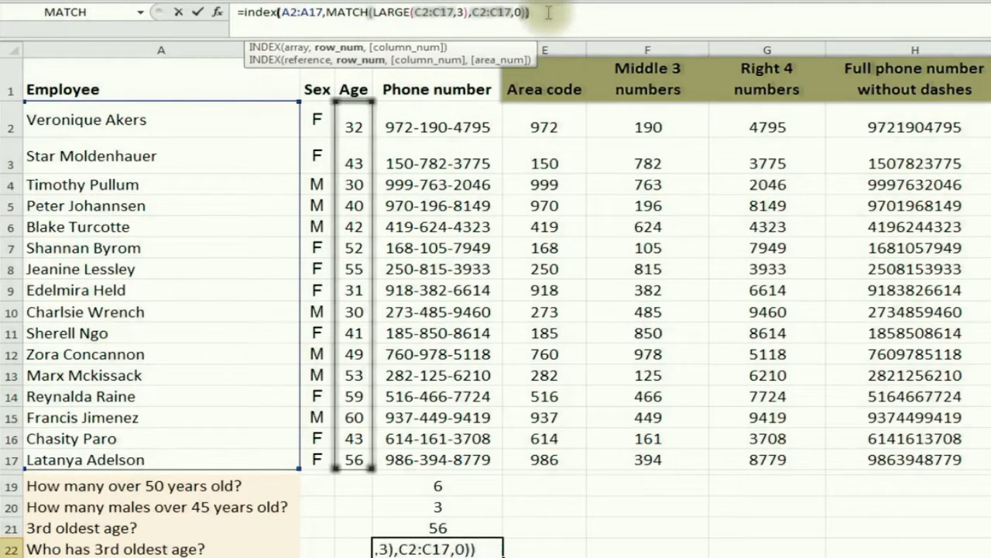
key("Return")
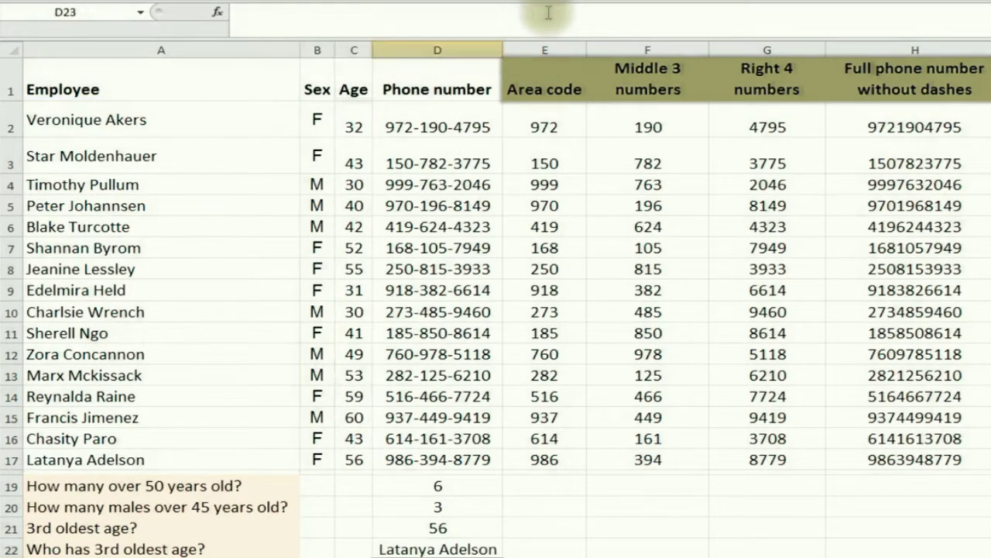
left_click(427, 549)
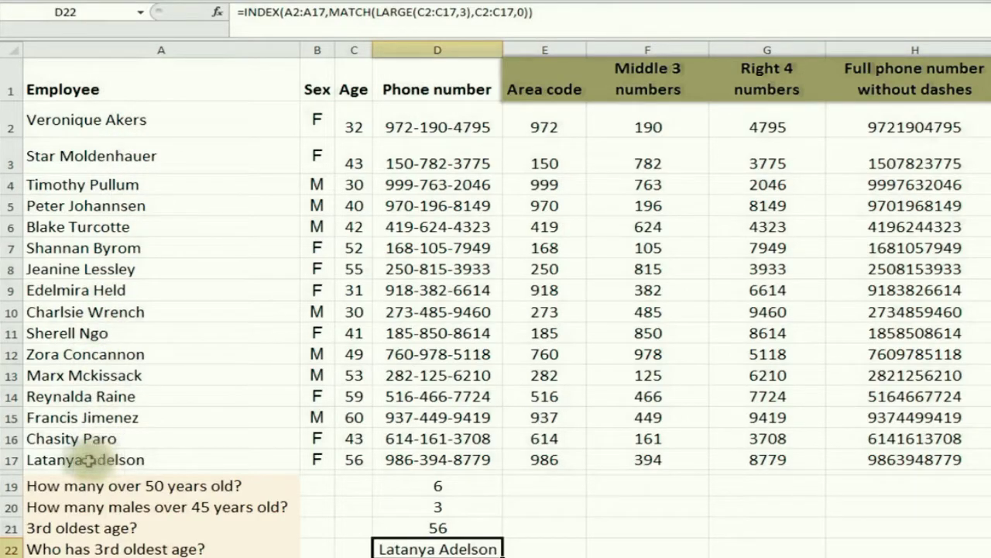
left_click(116, 460)
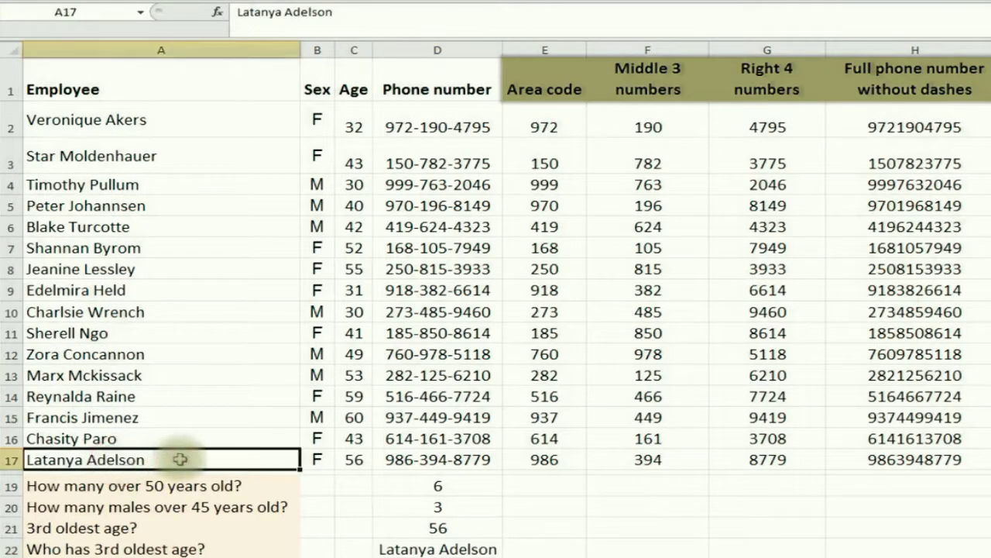
left_click(410, 546)
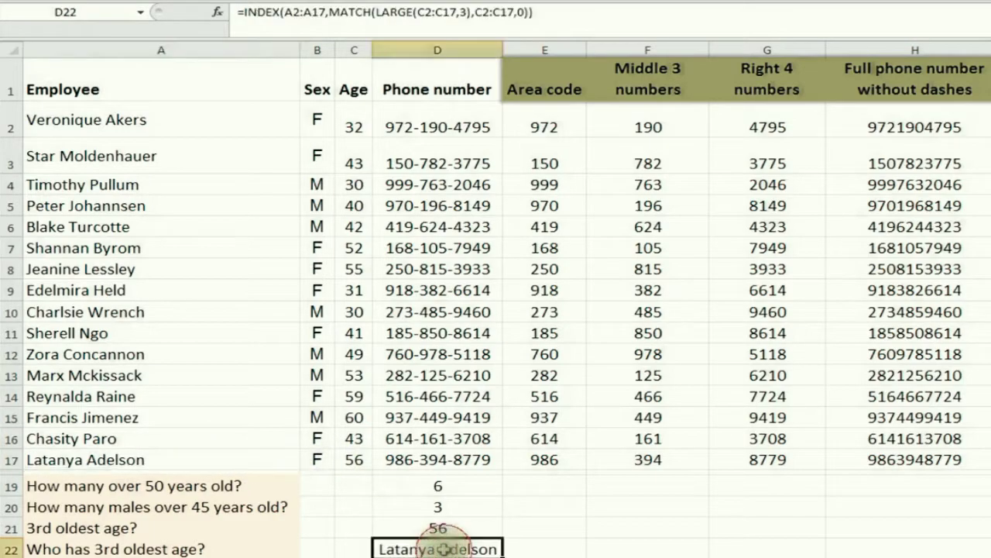
left_click(545, 522)
left_click(626, 502)
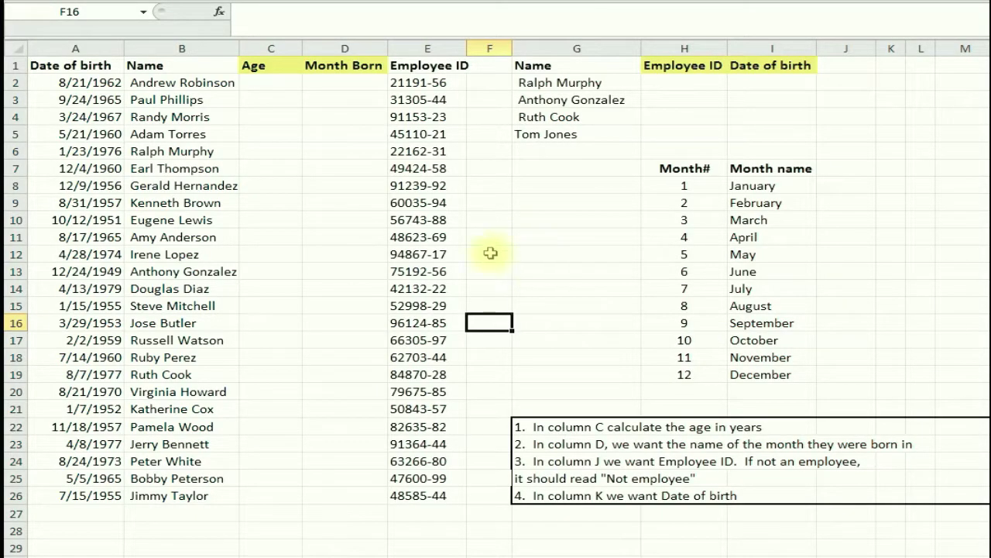
Examine the birth dates, names and employee IDs, the empty highlighted columns and the task list on the new sheet
left_click(161, 162)
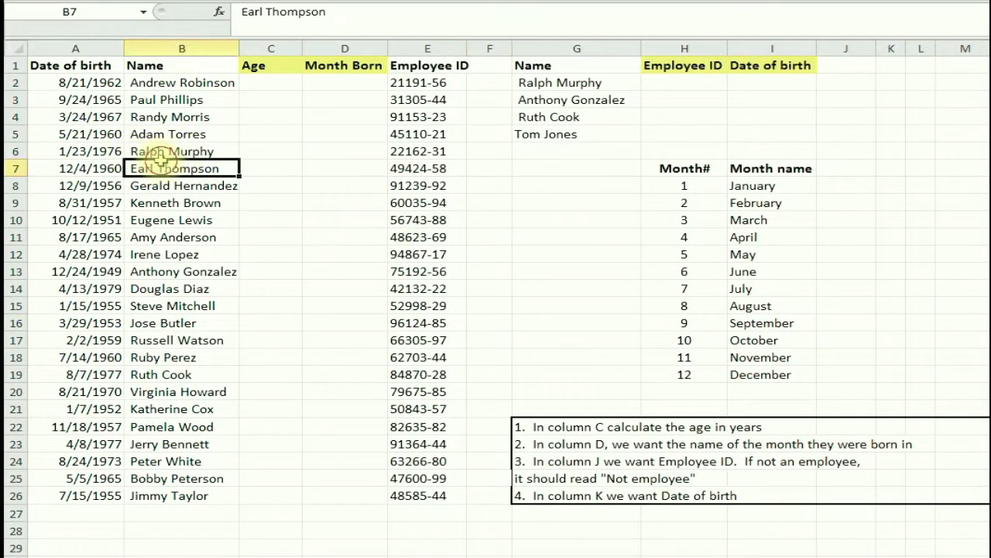
left_click(103, 152)
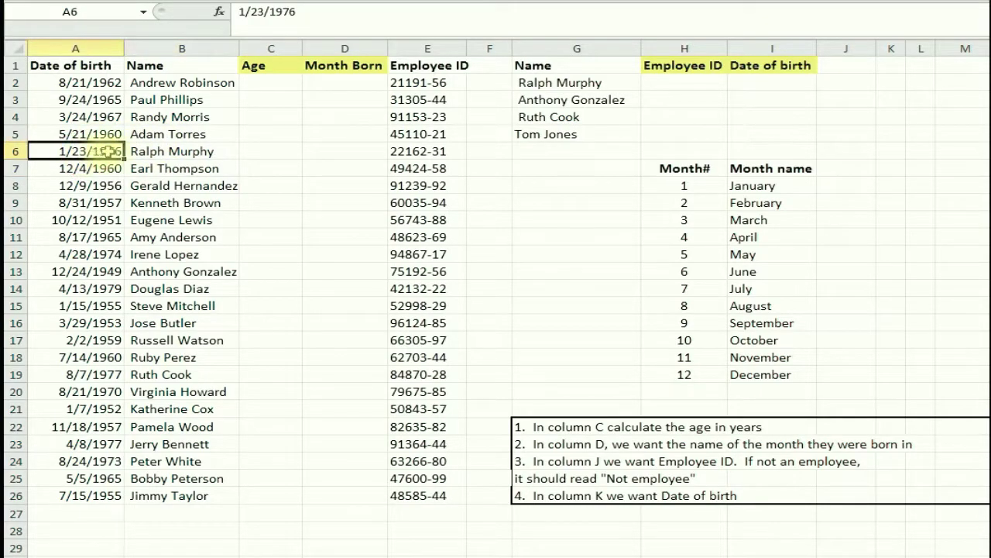
left_click(257, 102)
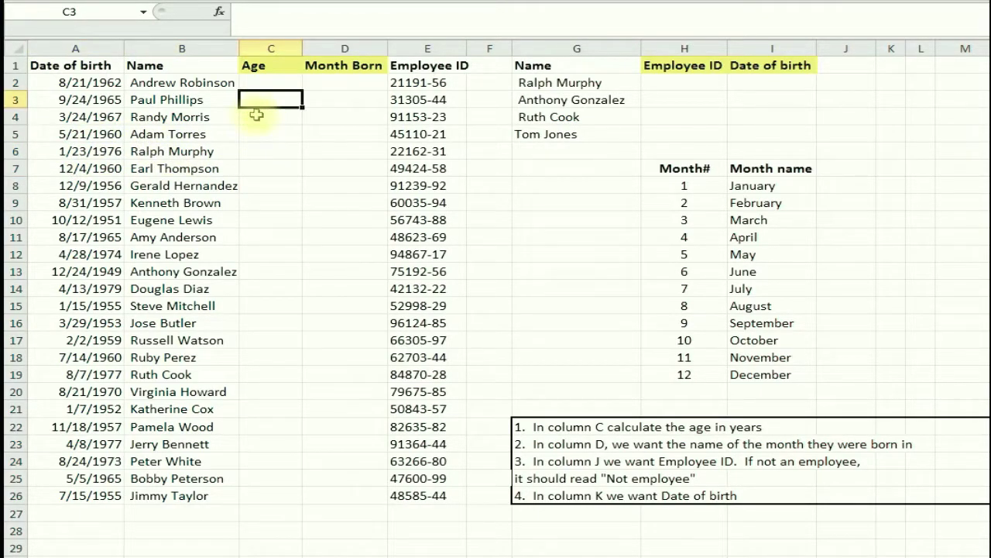
left_click(399, 100)
left_click(405, 150)
left_click(406, 115)
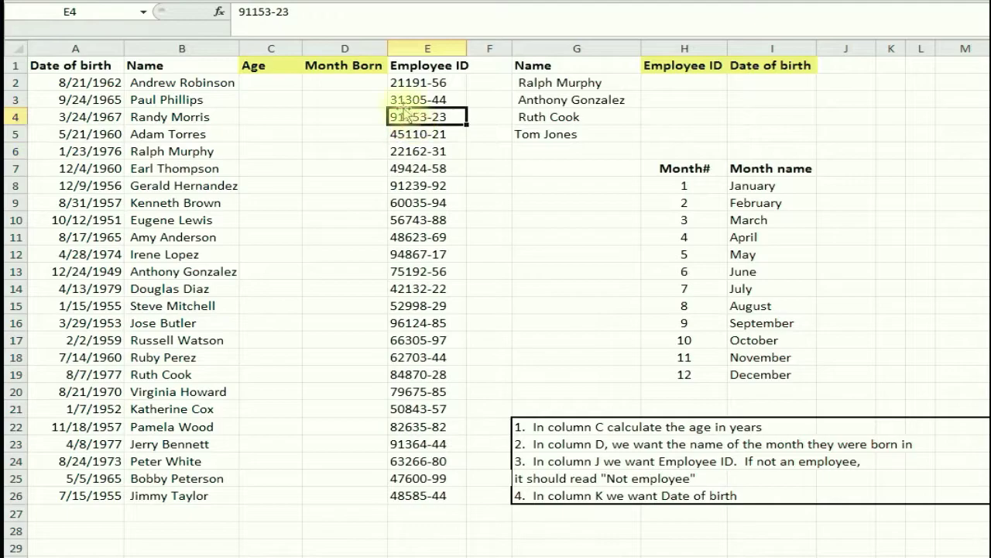
left_click(271, 69)
left_click(369, 76)
left_click(363, 68)
left_click(744, 65)
left_click(658, 65)
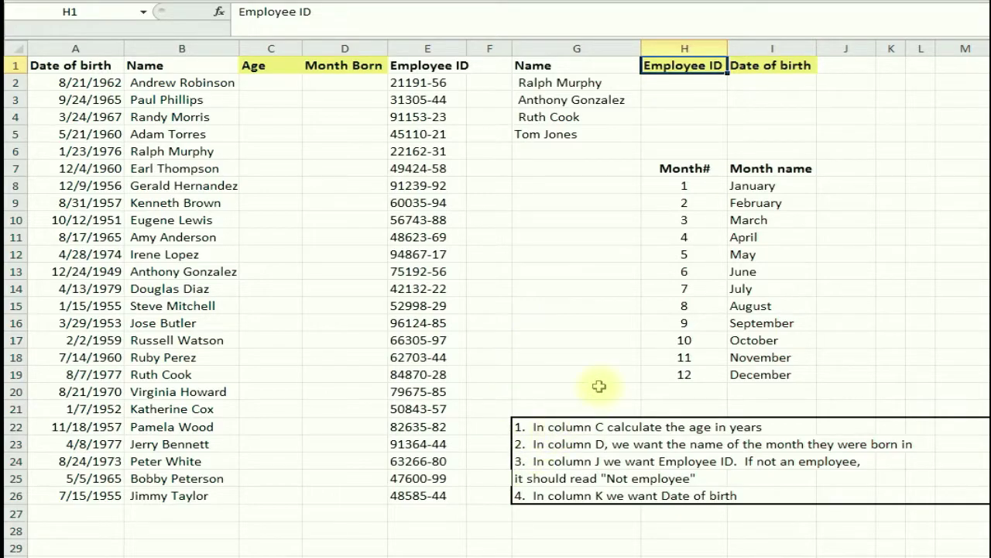
left_click(565, 409)
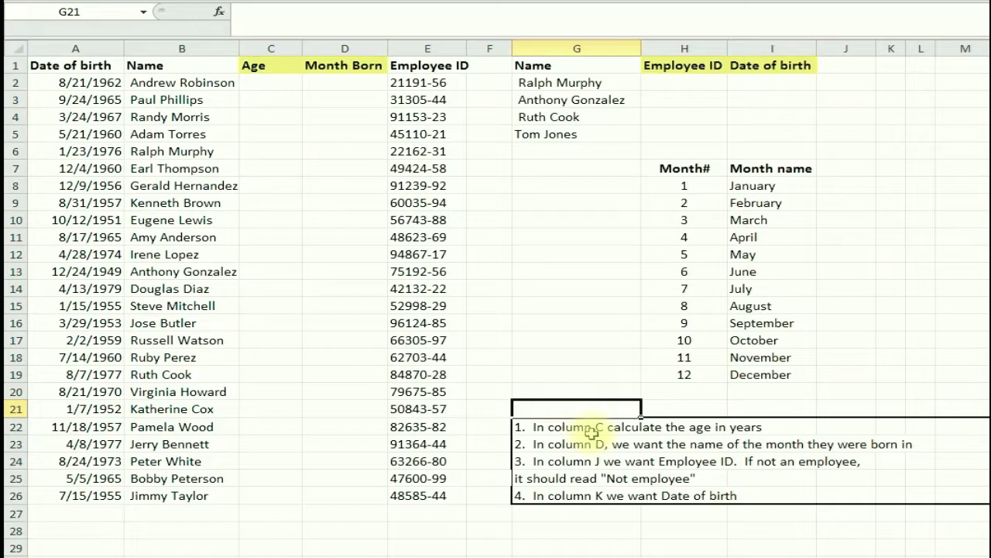
Enter =TODAY() in C2 as the start of the age calculation for the date of birth in A2
left_click(269, 94)
left_click(270, 82)
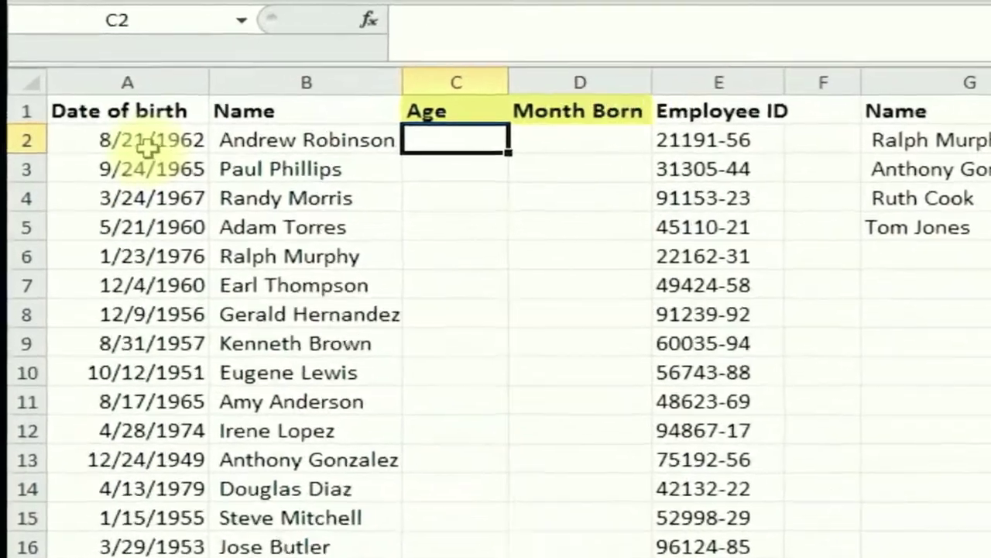
left_click(105, 102)
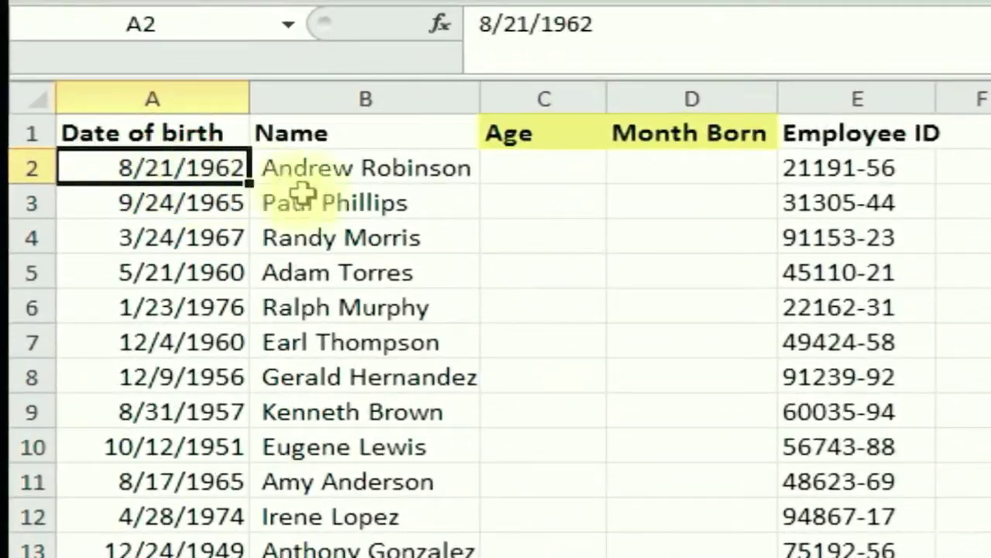
left_click(548, 169)
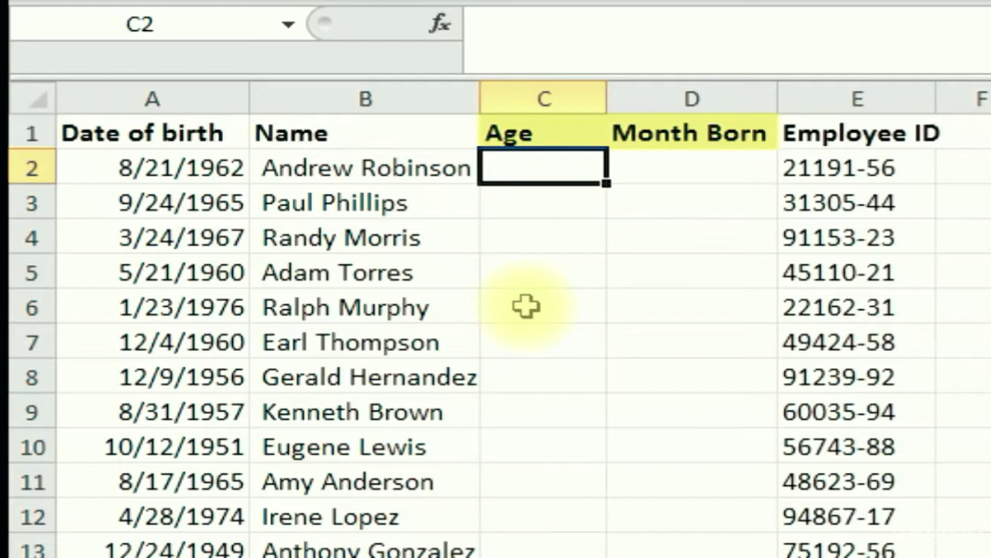
type("=to")
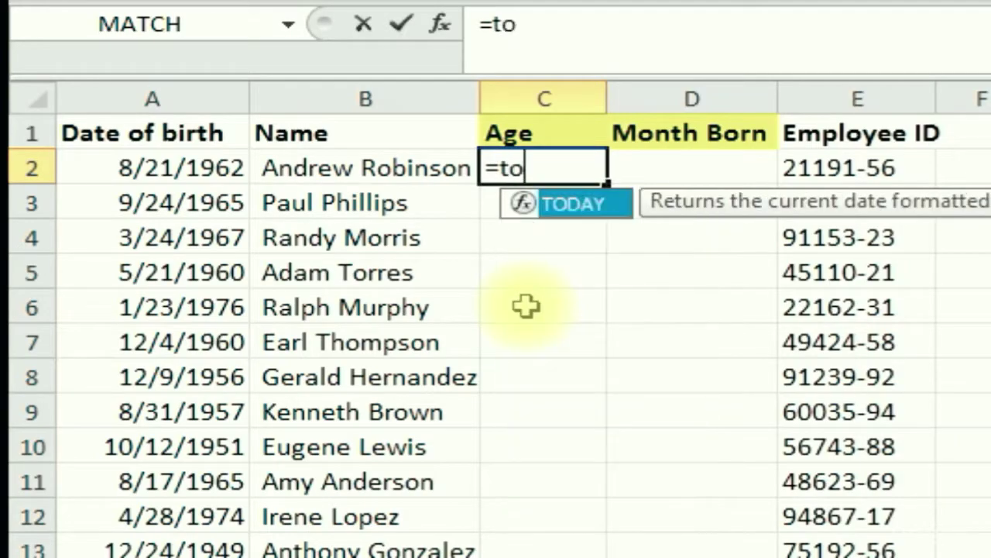
type("day()")
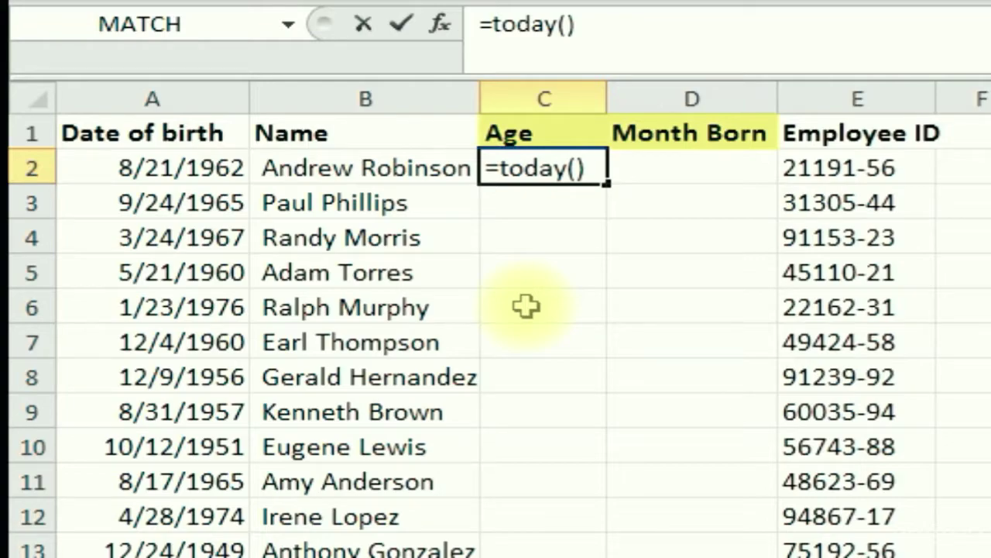
key("Return")
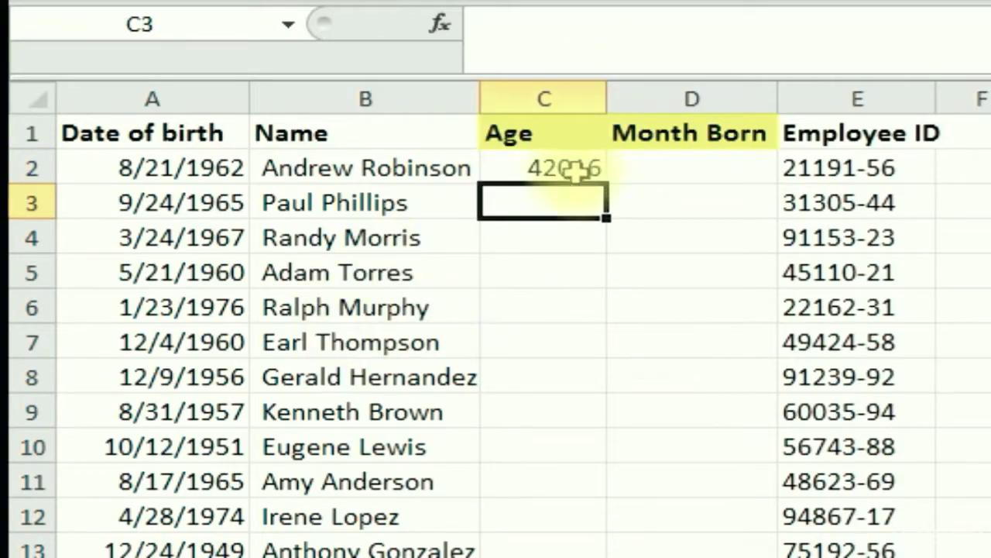
Extend the formula in C2 to =TODAY()-A2 so the date of birth is subtracted from today's date
left_click(542, 167)
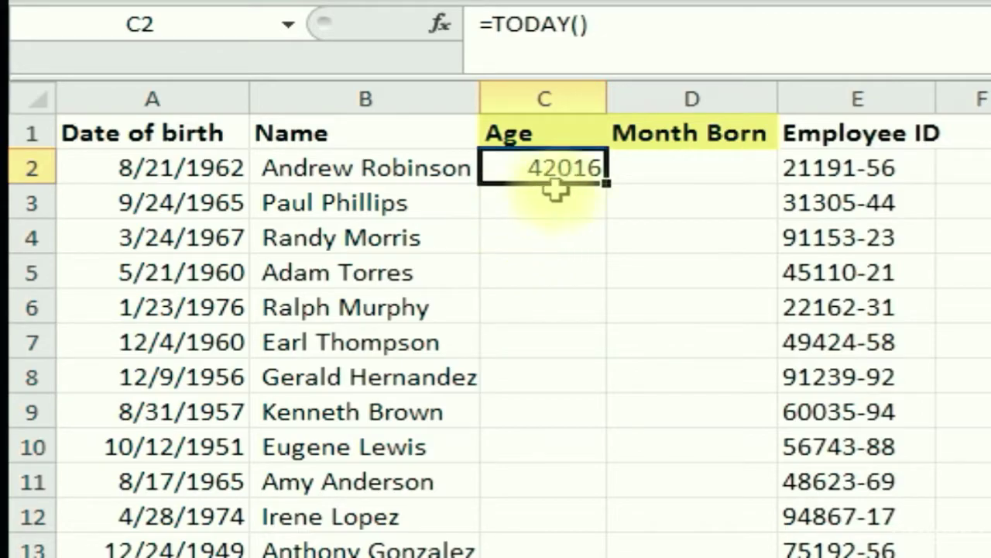
left_click(637, 24)
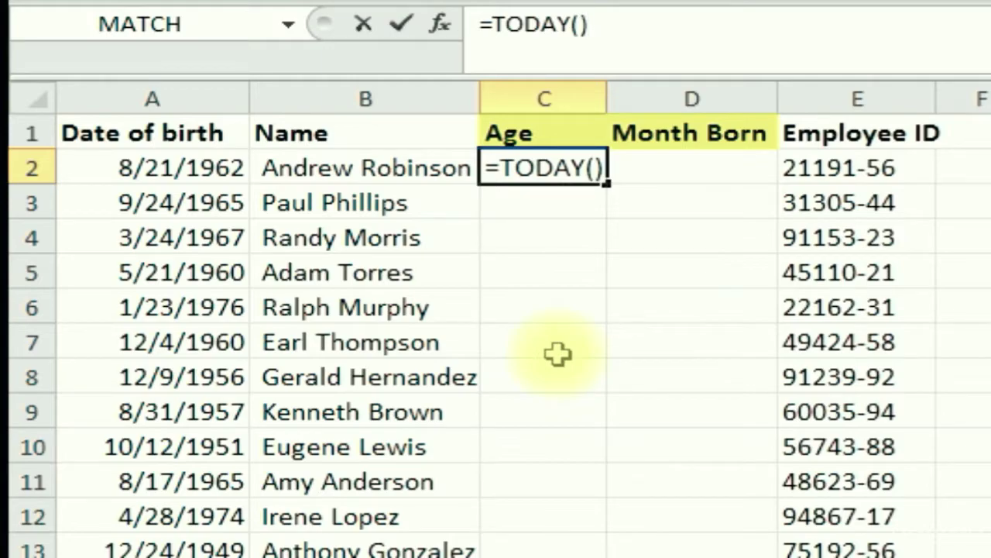
type("-")
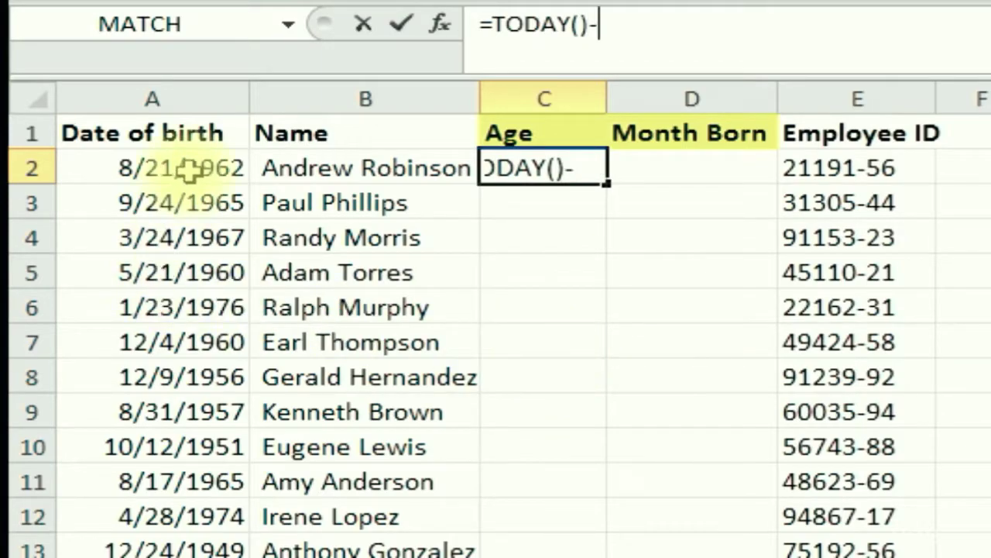
left_click(160, 171)
key("Return")
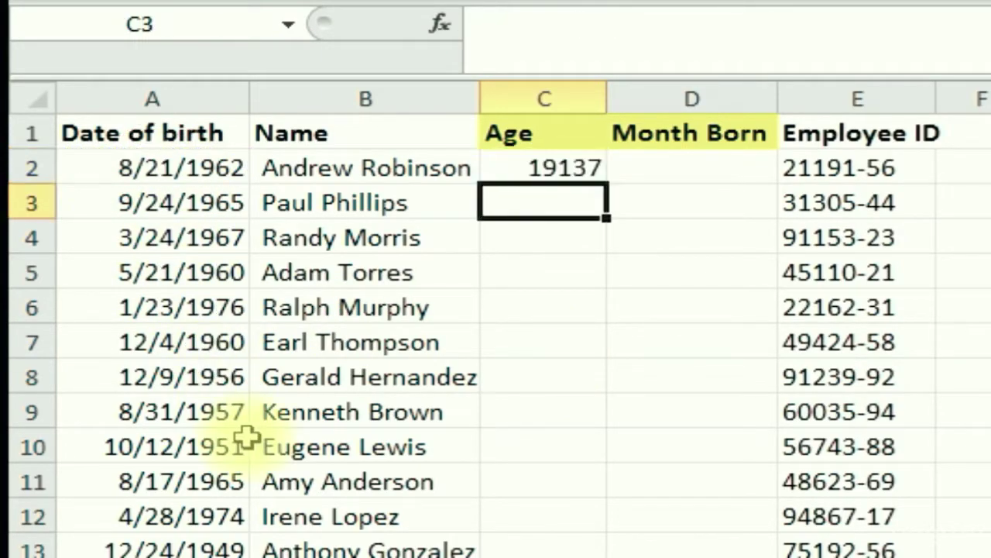
Enclose the subtraction in C2 in parentheses and divide it by 365, giving =(TODAY()-A2)/365
left_click(568, 164)
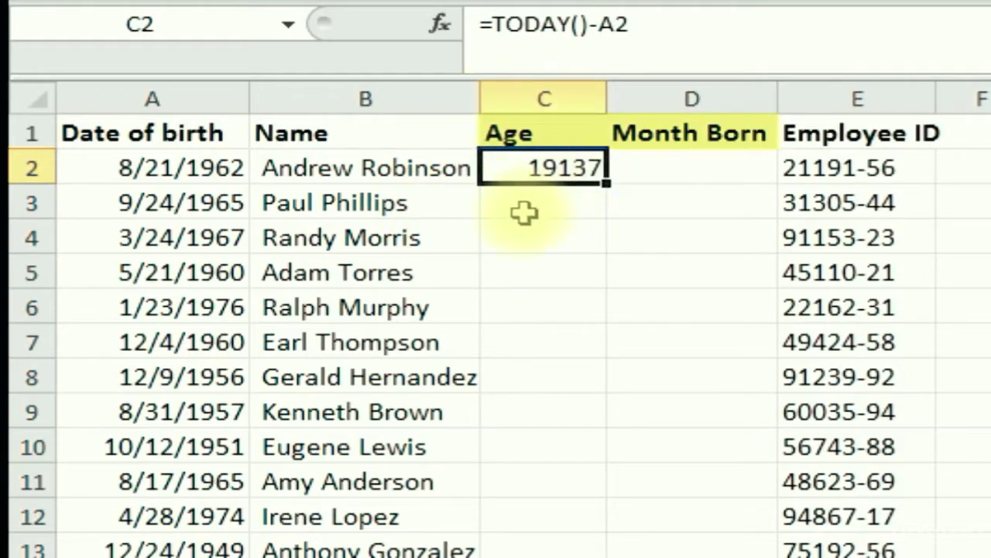
left_click(484, 24)
type("(")
key("Right")
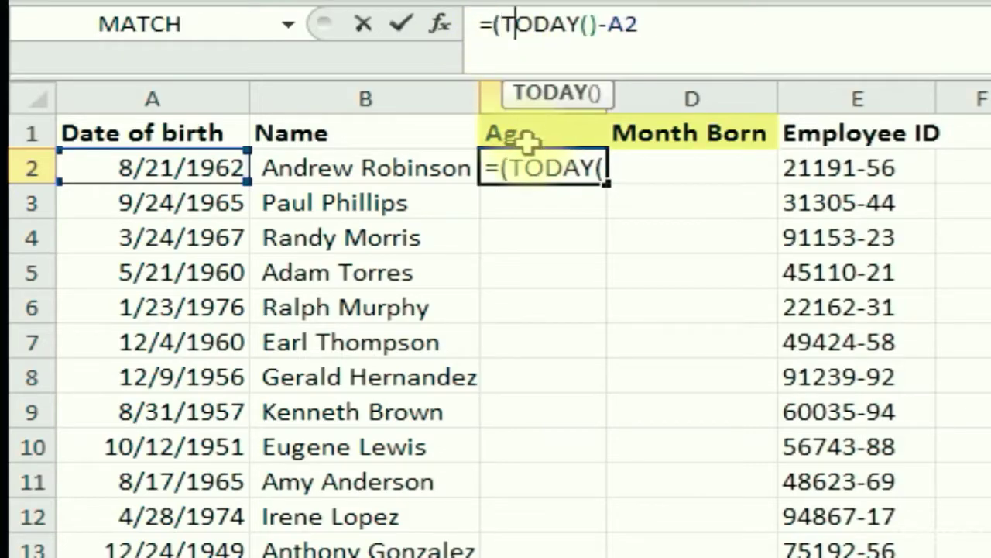
key("End")
type(")/")
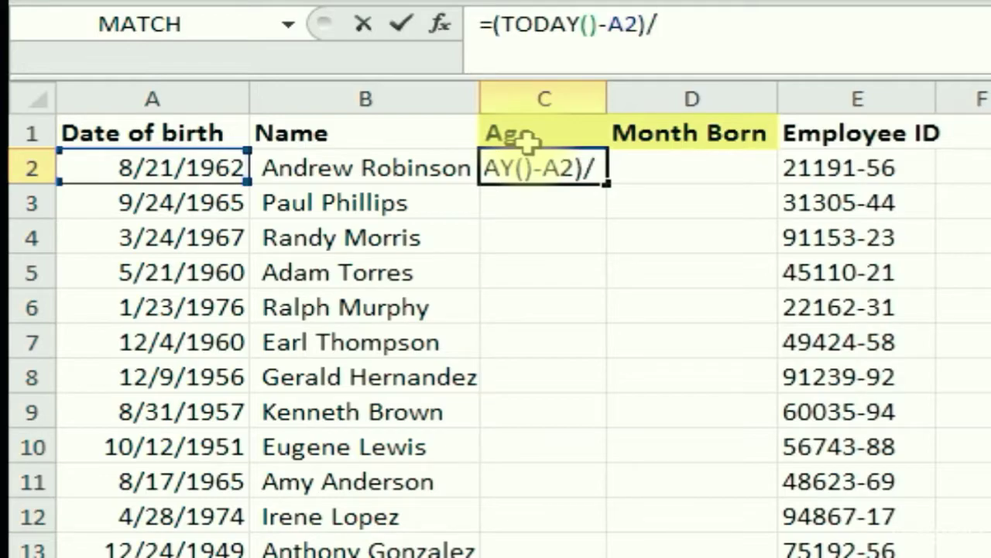
type("365")
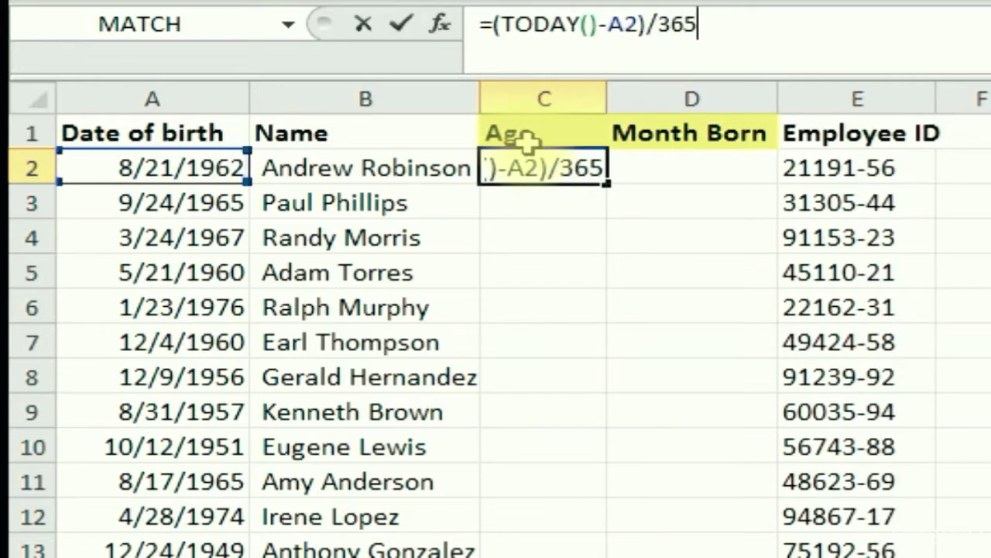
key("Return")
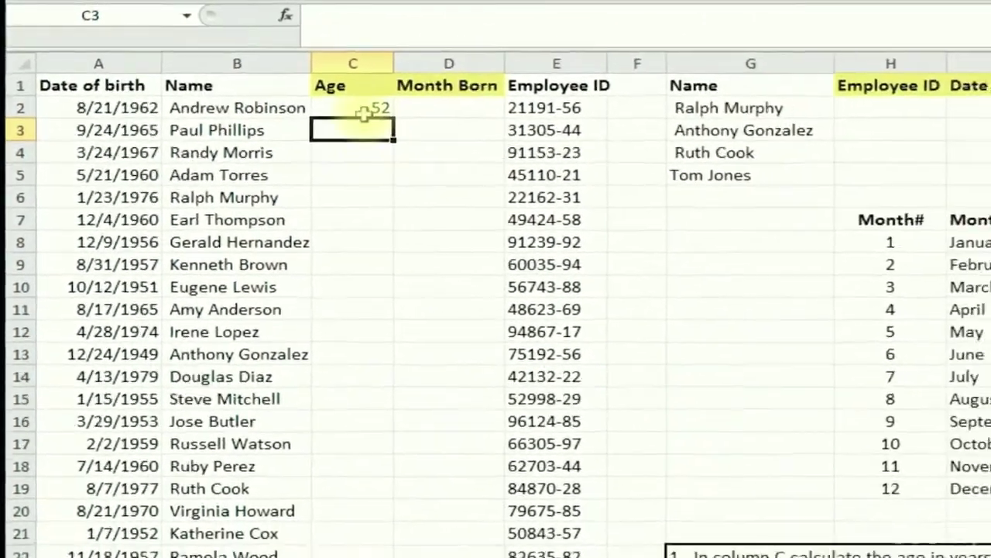
Fill the age formula from C2 down to C26 and check several of the copied cells
left_click(364, 112)
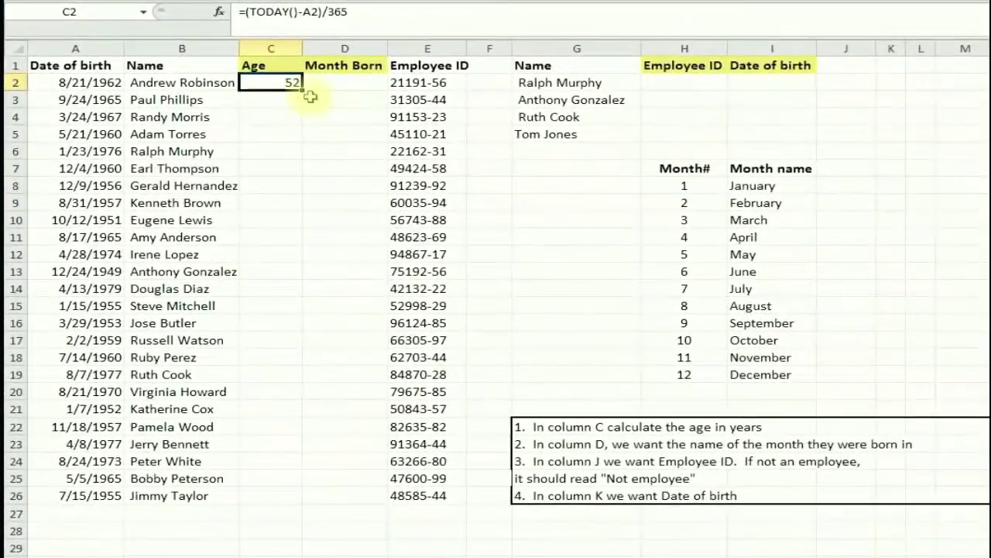
left_click_drag(302, 91, 312, 498)
left_click(270, 426)
left_click(265, 289)
left_click(261, 254)
left_click(265, 202)
left_click(270, 154)
left_click(271, 117)
left_click(274, 84)
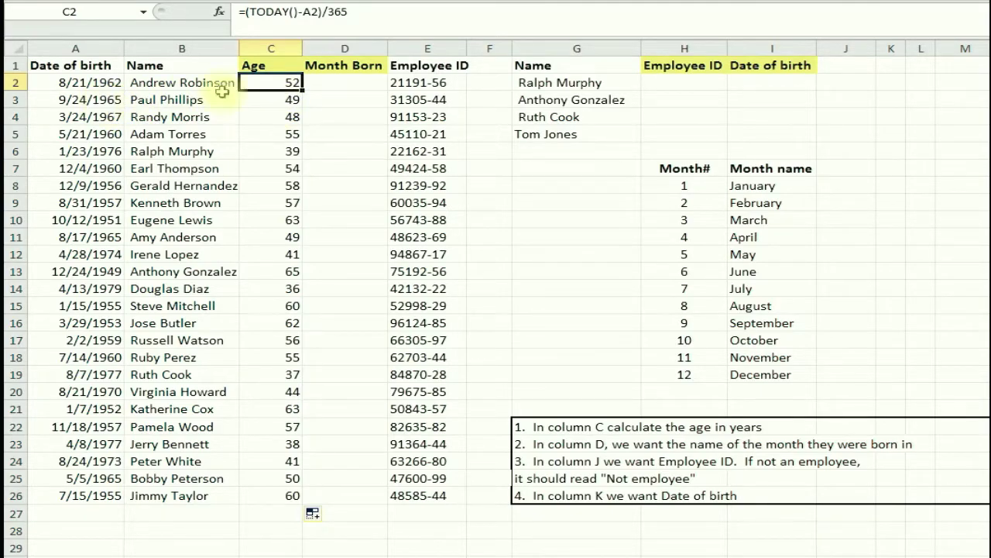
left_click(281, 100)
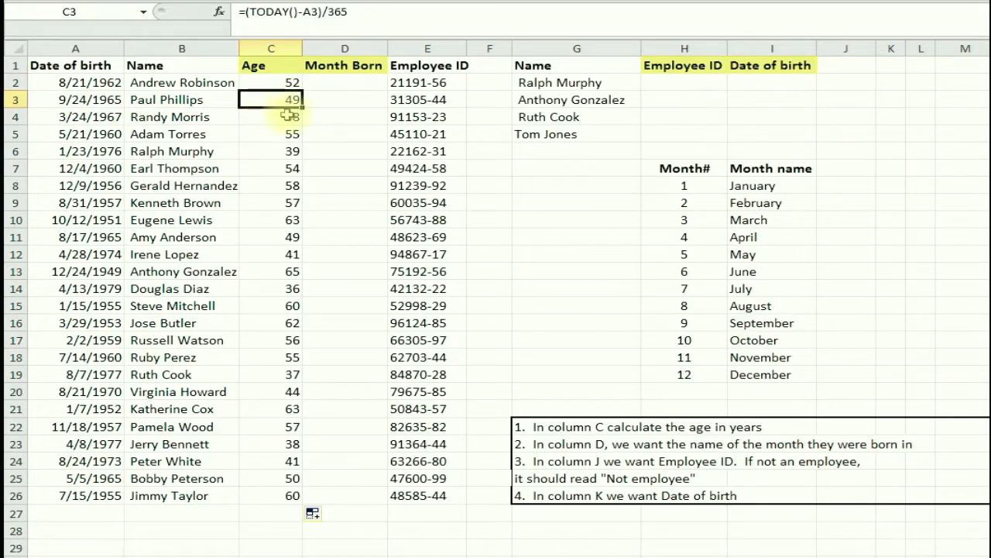
left_click(270, 169)
left_click(276, 99)
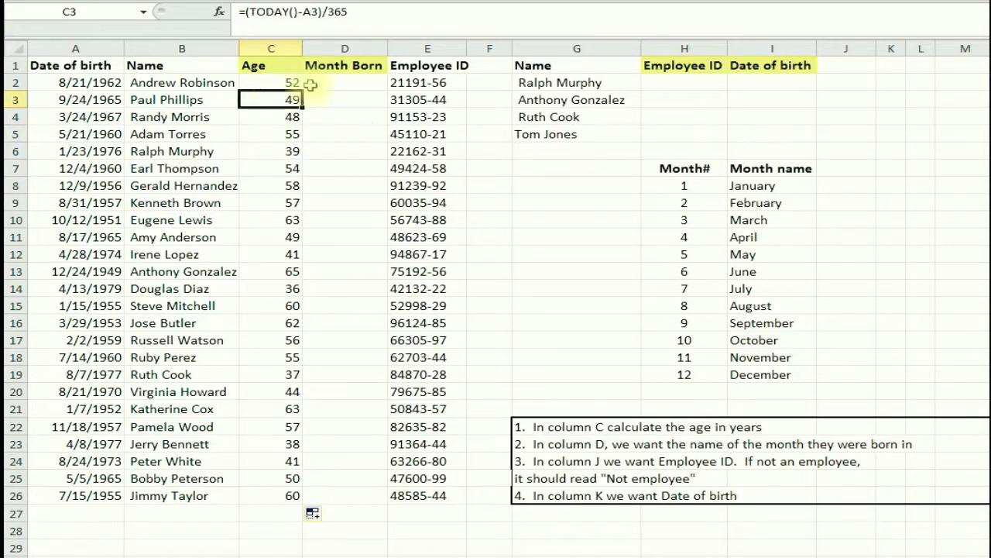
Compare the birth dates in A2 and A3 with the empty Month Born cells beside them
left_click(343, 81)
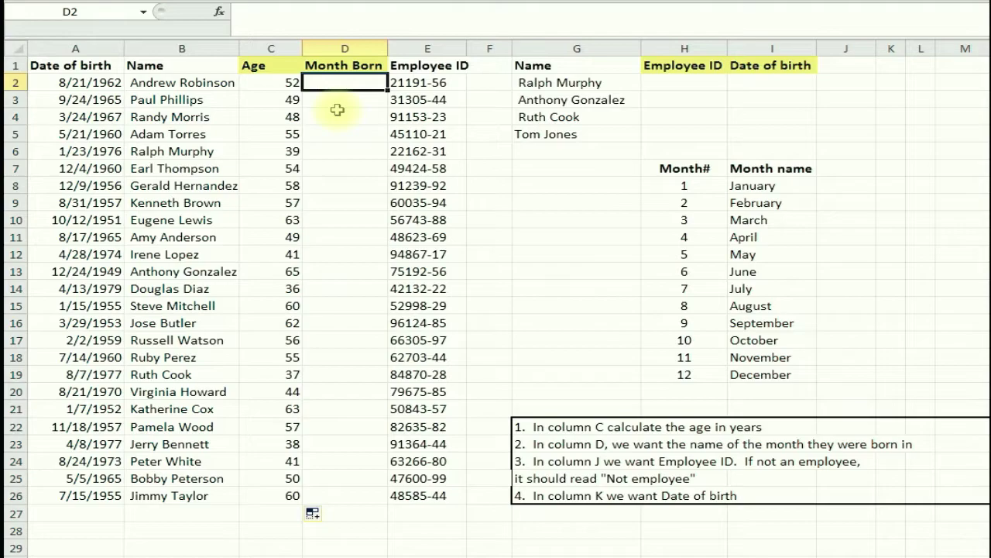
left_click(75, 82)
left_click(75, 99)
left_click(78, 82)
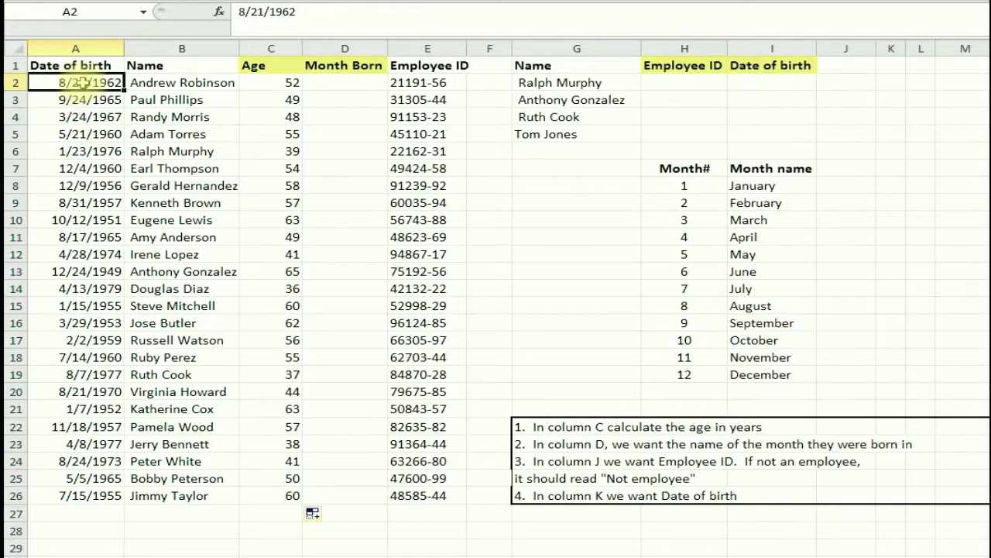
left_click(75, 99)
left_click(69, 82)
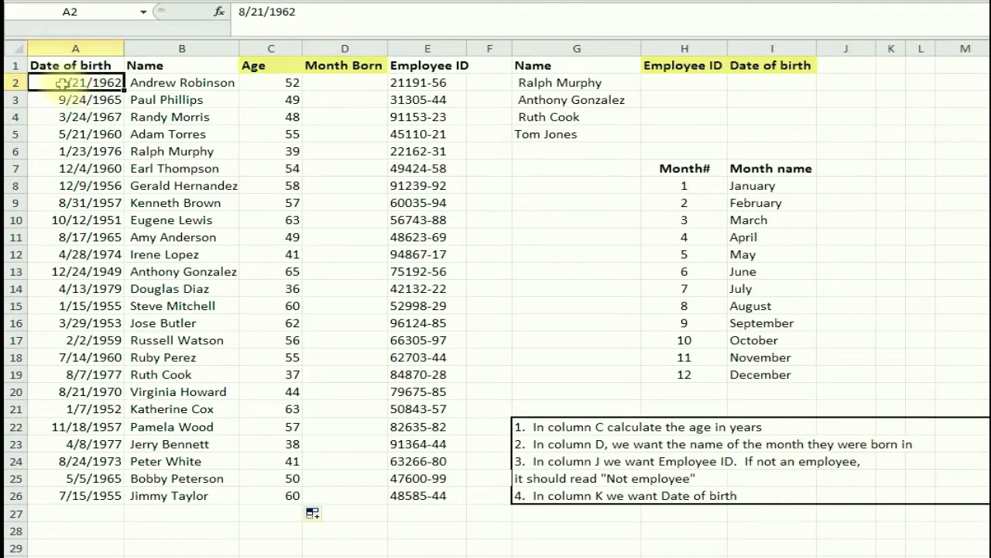
left_click(77, 99)
left_click(86, 82)
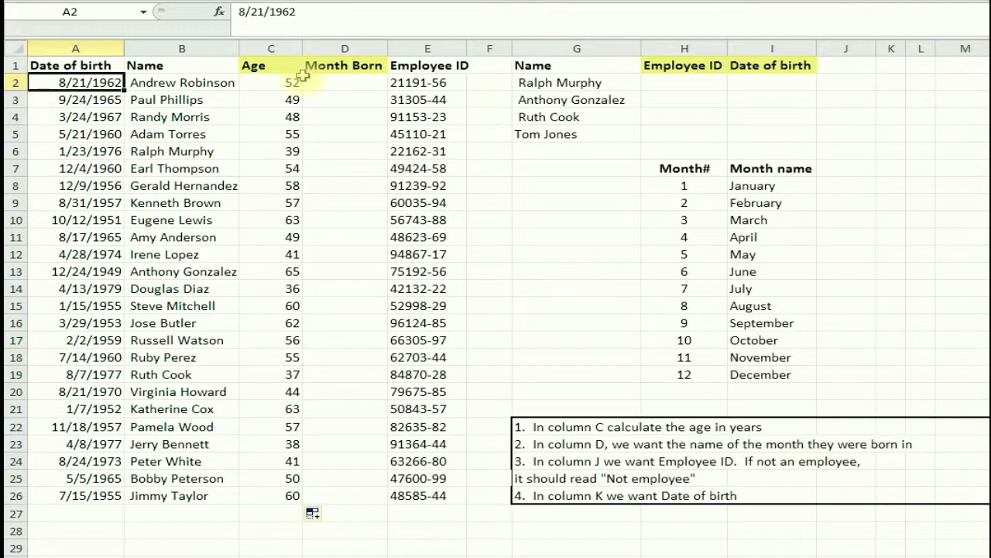
left_click(335, 81)
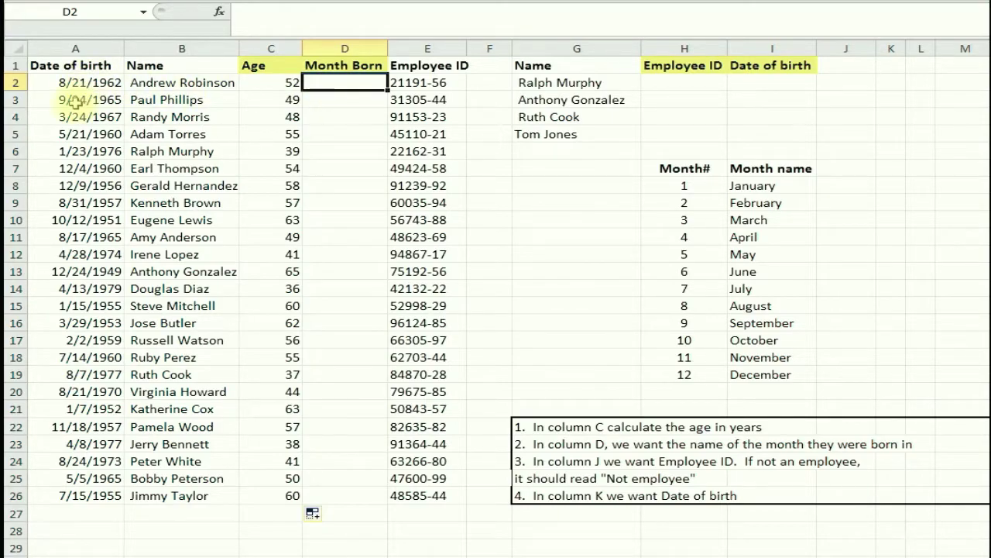
left_click(334, 100)
left_click(334, 117)
left_click(336, 100)
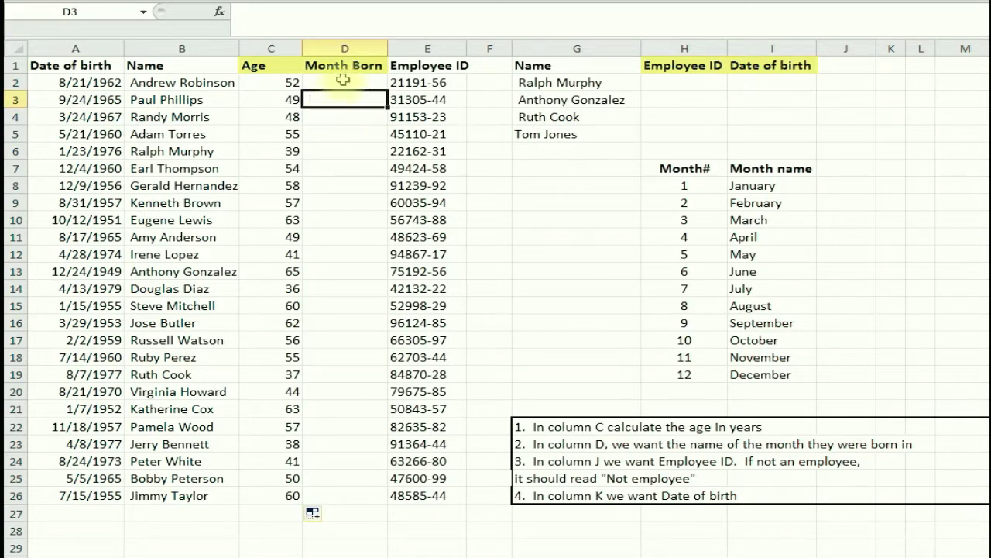
Enter =MONTH(A2) in D2 to extract the birth month number, and check the result
left_click(342, 83)
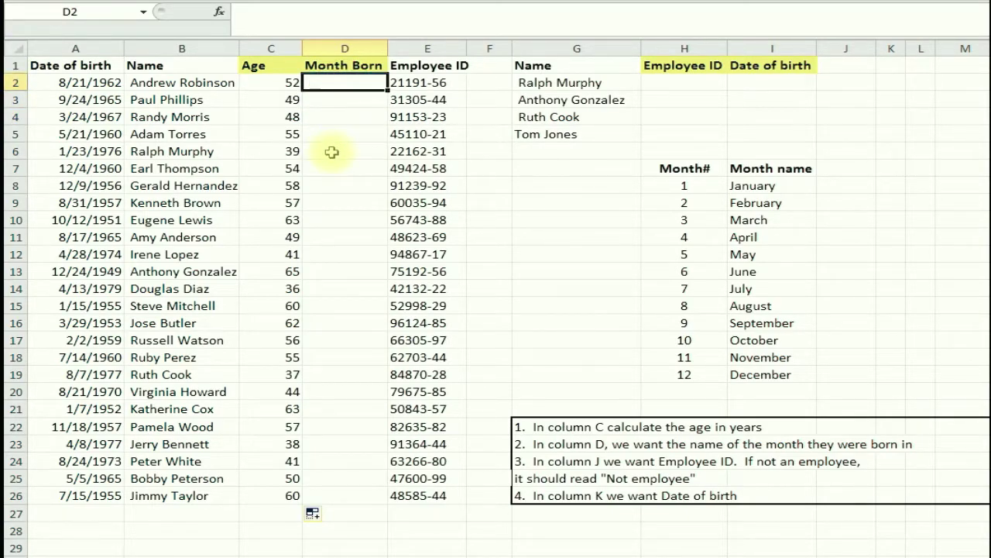
type("=")
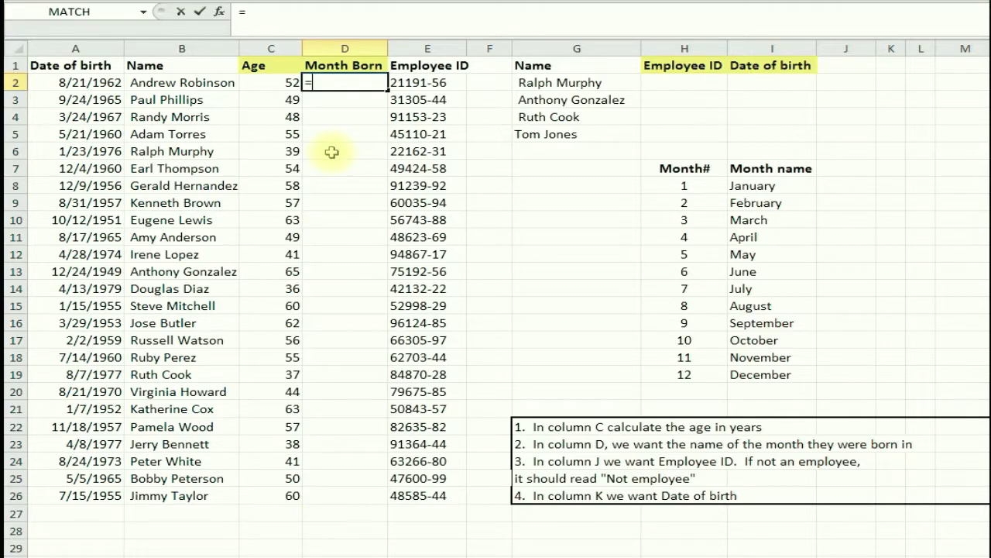
type("month(")
left_click(80, 82)
type(")")
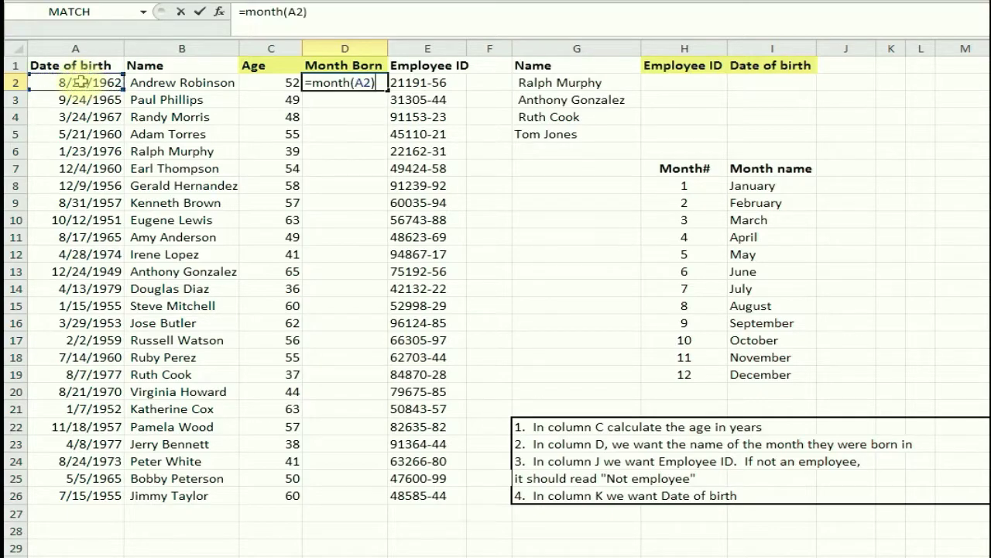
key("Return")
left_click(333, 83)
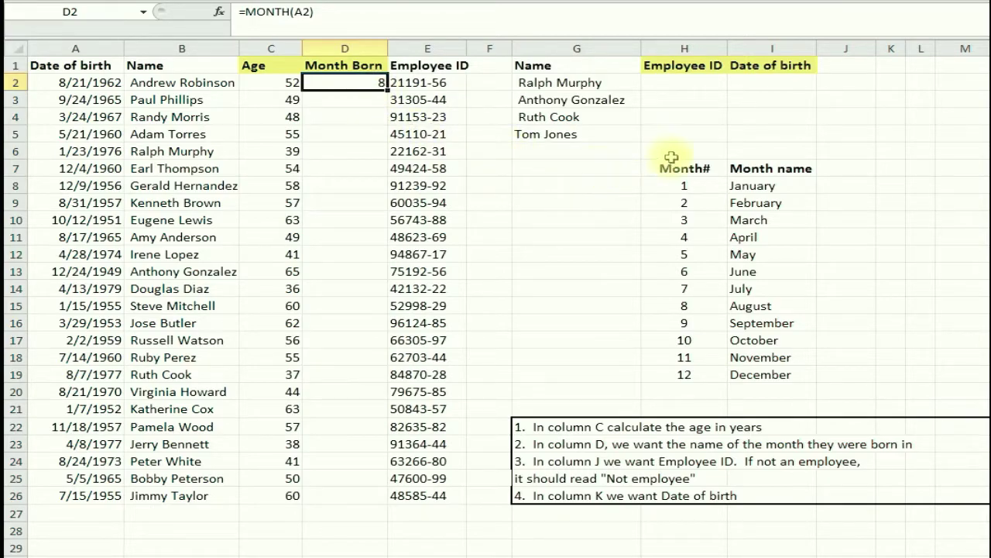
Examine the lookup table of month numbers and month names in H7:I19
left_click(664, 186)
left_click(682, 357)
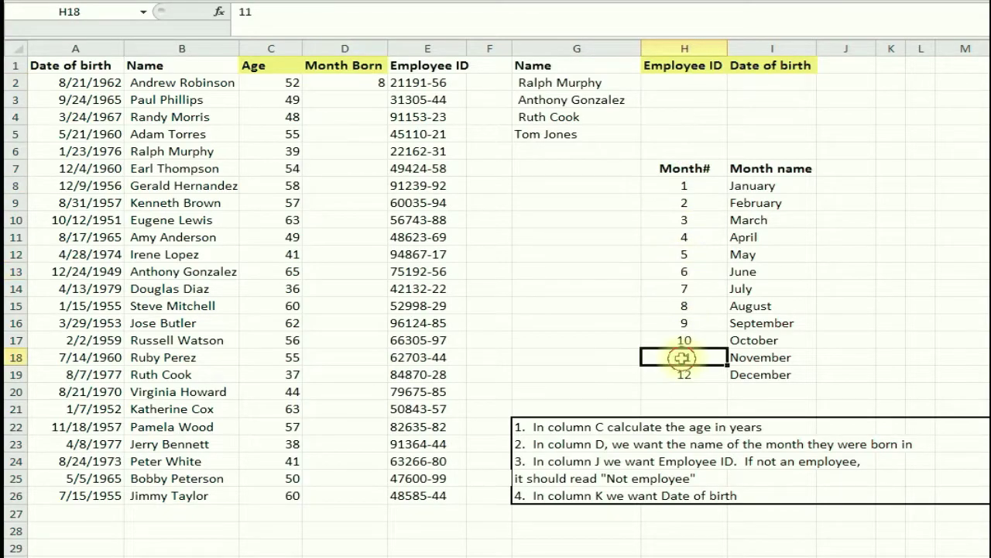
left_click_drag(755, 220, 759, 188)
left_click(763, 186)
left_click(747, 271)
left_click(753, 323)
left_click(756, 358)
left_click(757, 374)
left_click(756, 186)
left_click(758, 169)
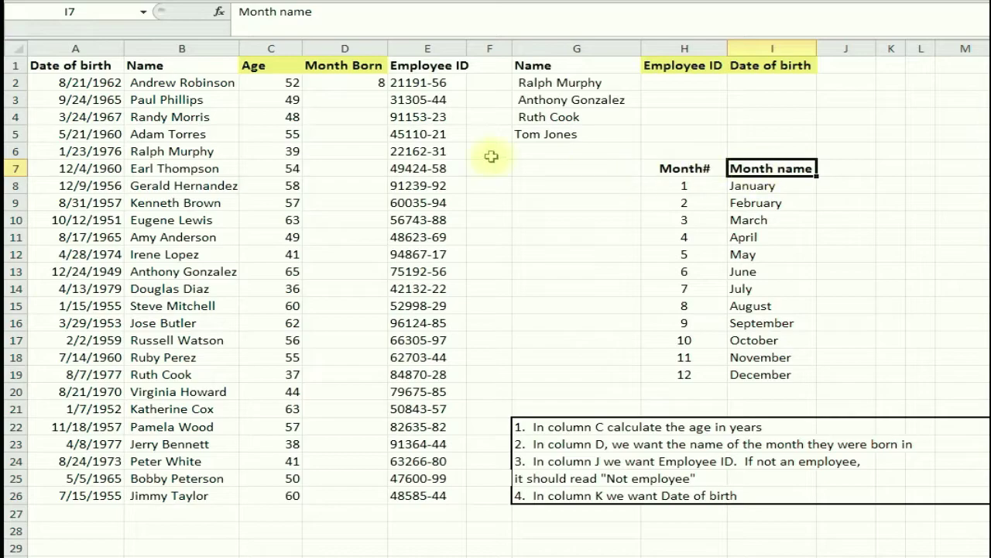
Wrap the MONTH formula in D2 in a VLOOKUP, using MONTH(A2) as the lookup value
left_click(354, 85)
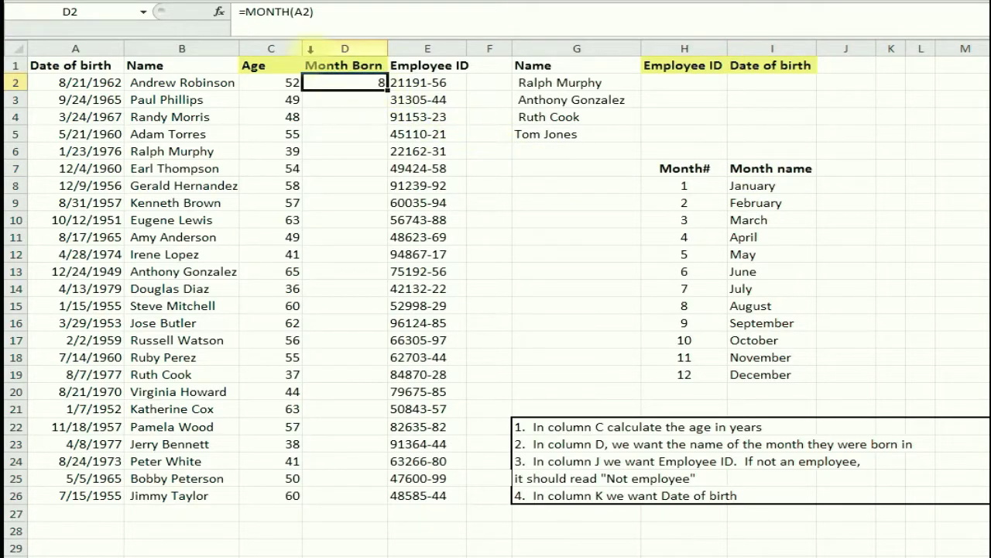
left_click(246, 12)
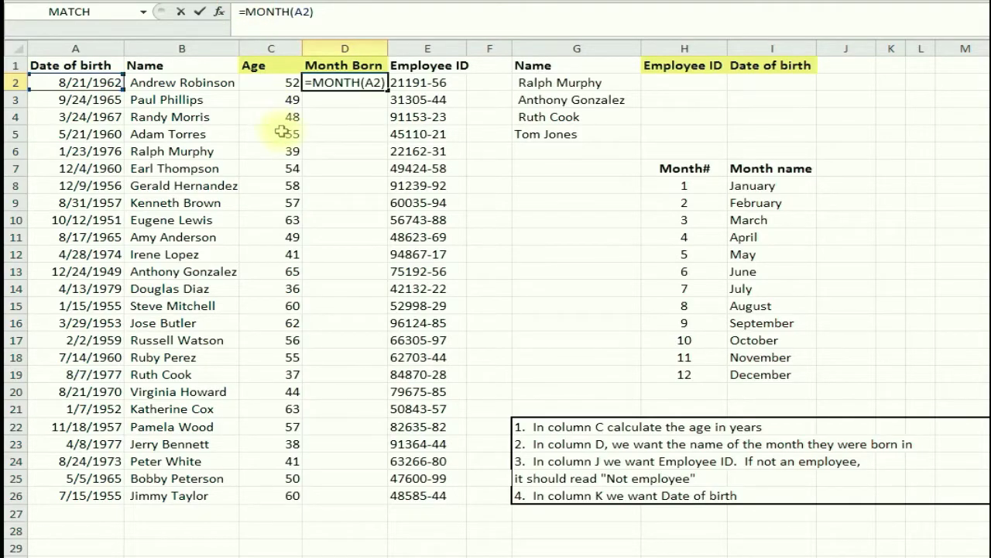
type("vlook")
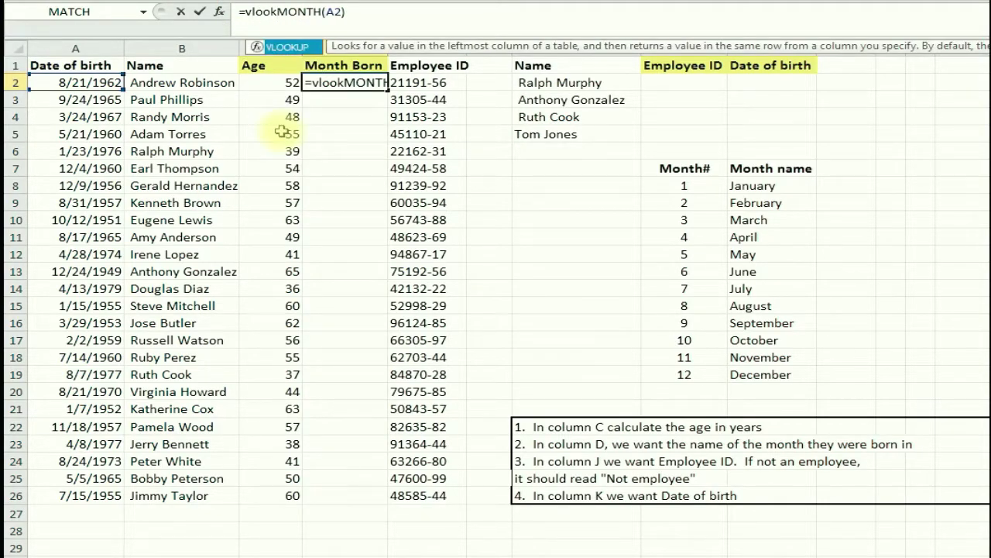
type("k")
key("BackSpace")
type("up(")
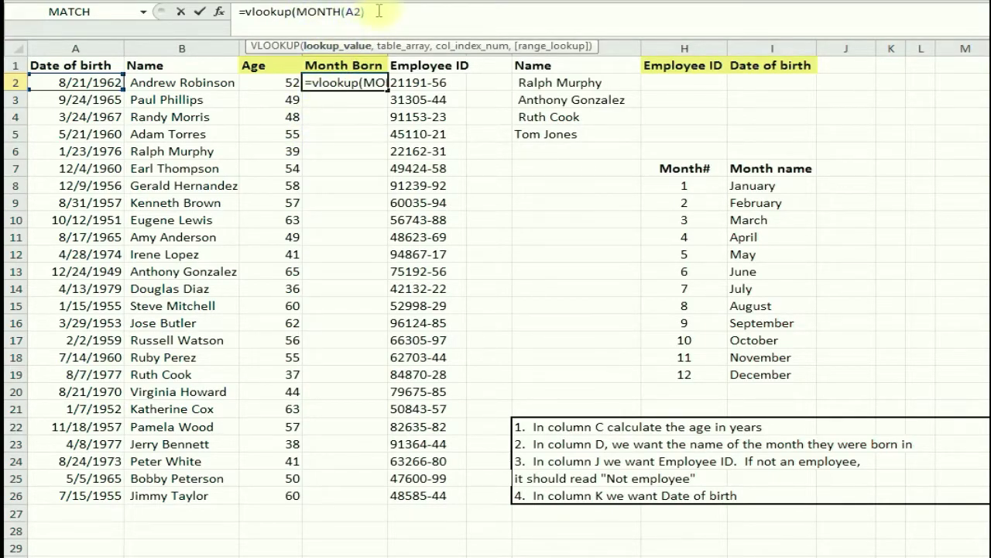
type(",")
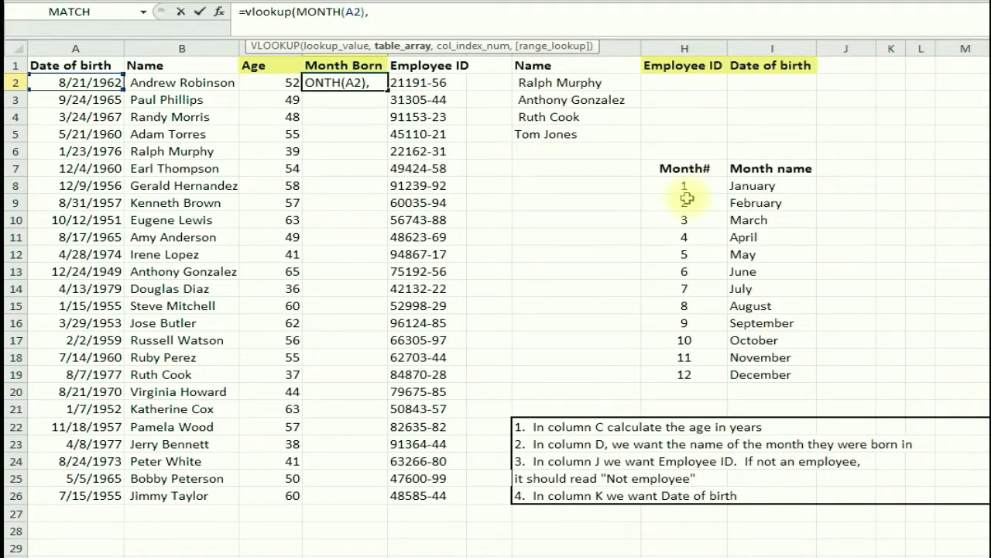
Complete the VLOOKUP in D2 with table array H7:I19, column index 2 and FALSE, enter it, and check the formula
left_click_drag(680, 165, 762, 375)
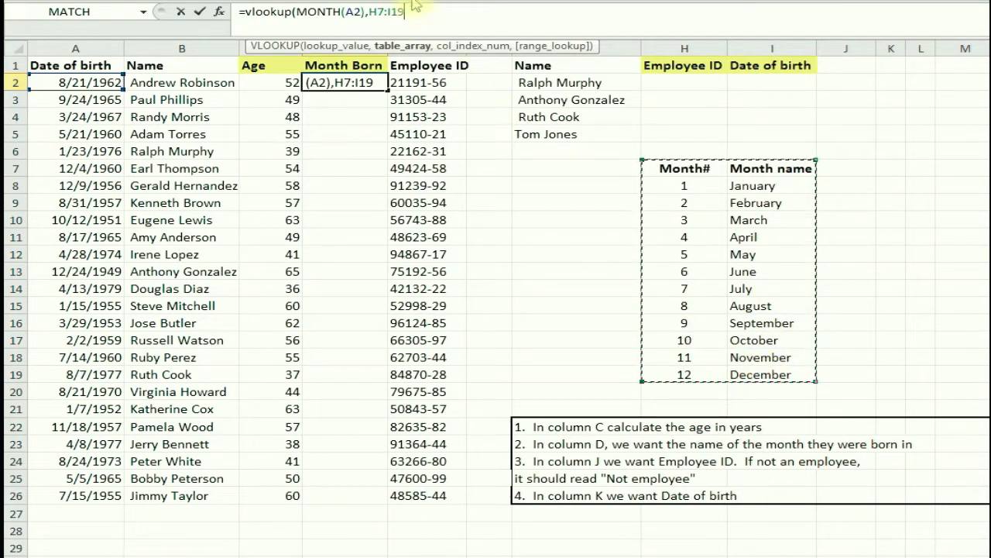
type(",2")
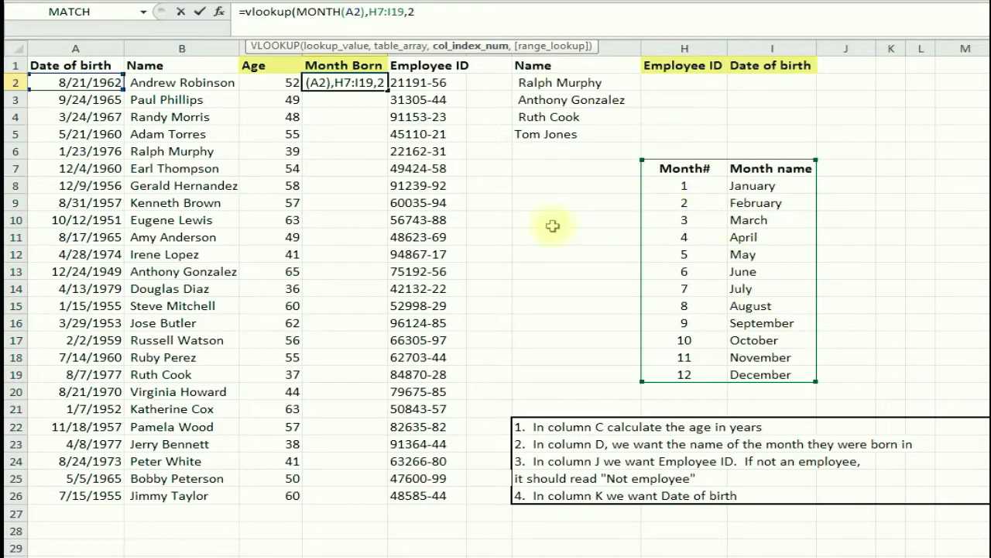
type(",false")
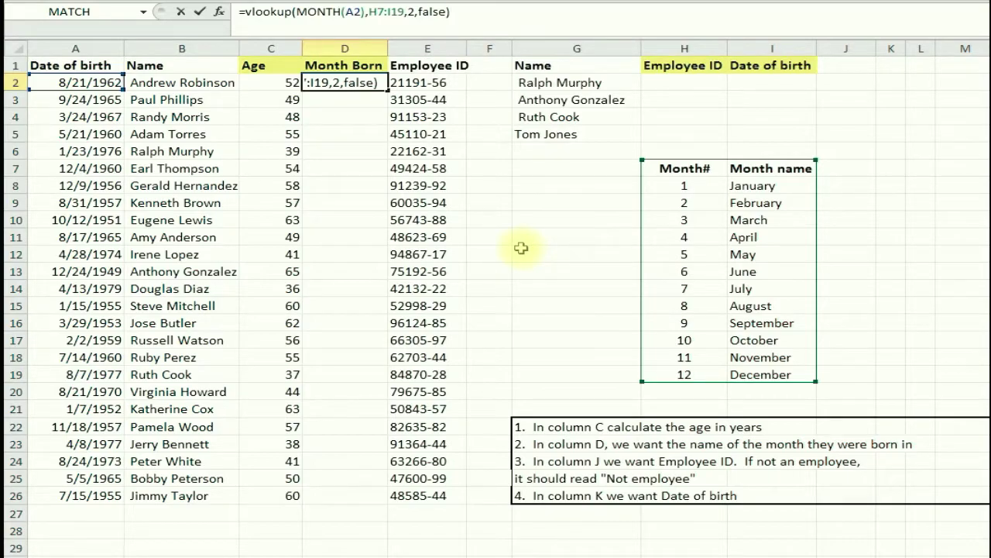
key("Return")
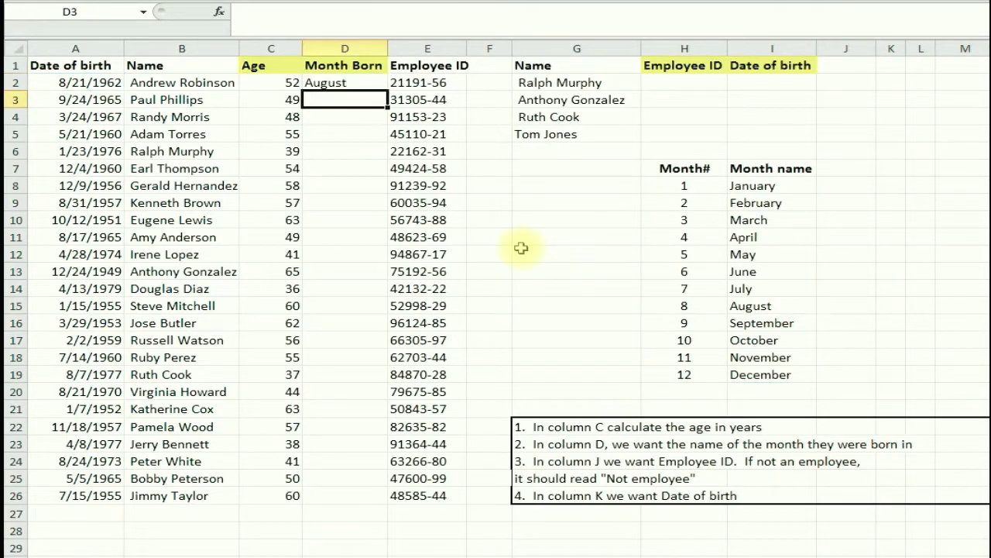
left_click(333, 82)
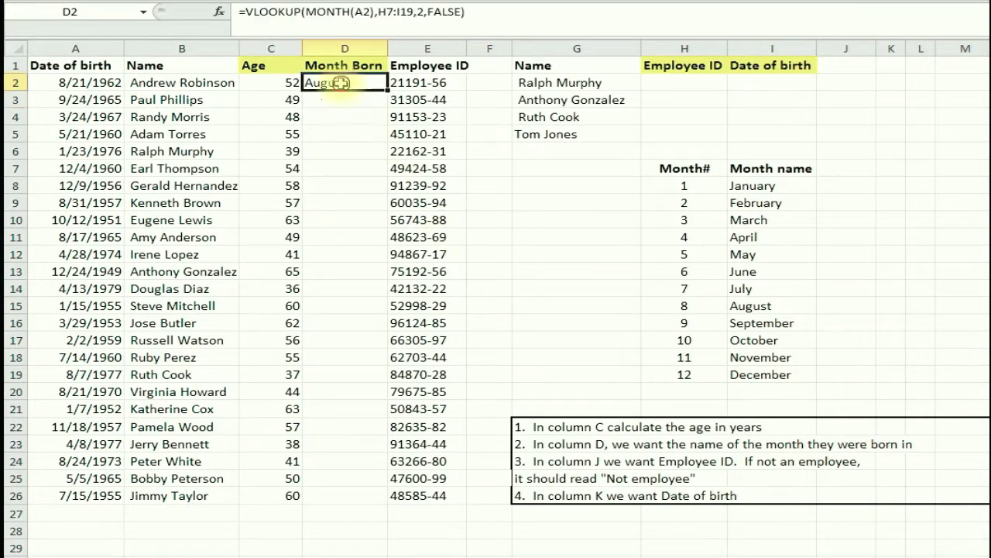
Make the VLOOKUP table array in D2 absolute as $H$7:$I$19 and enter the formula
left_click(377, 11)
type("$H")
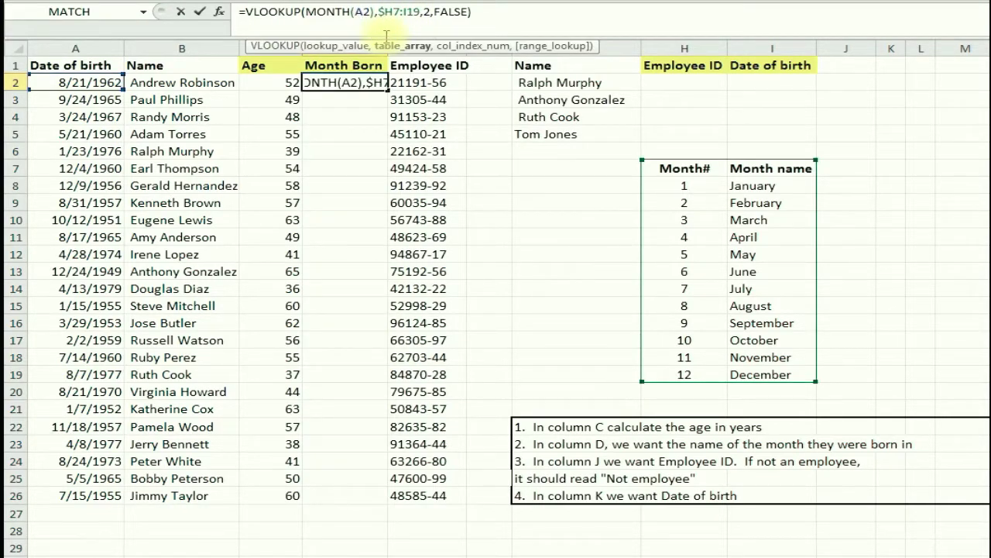
type("$")
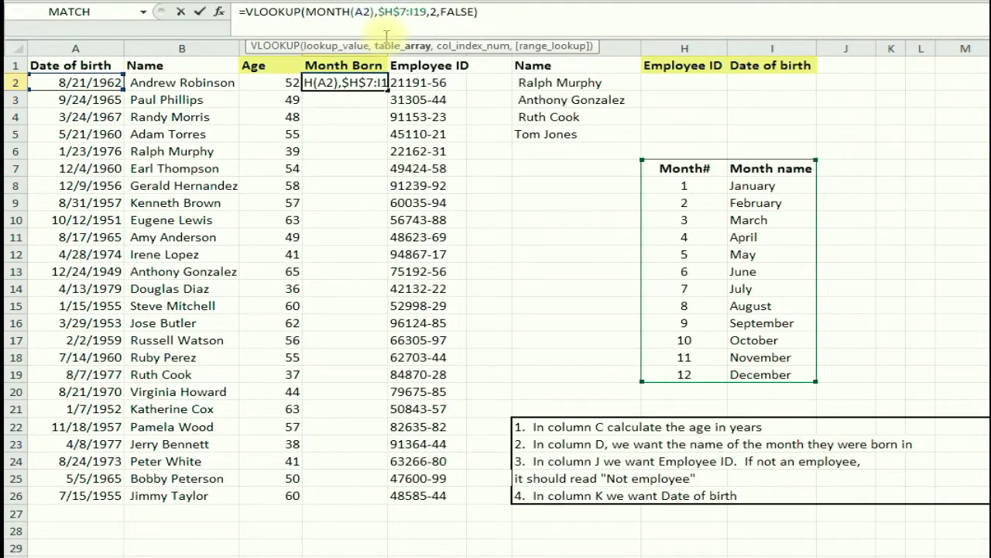
key("Right")
key("Right")
type("$$")
key("Return")
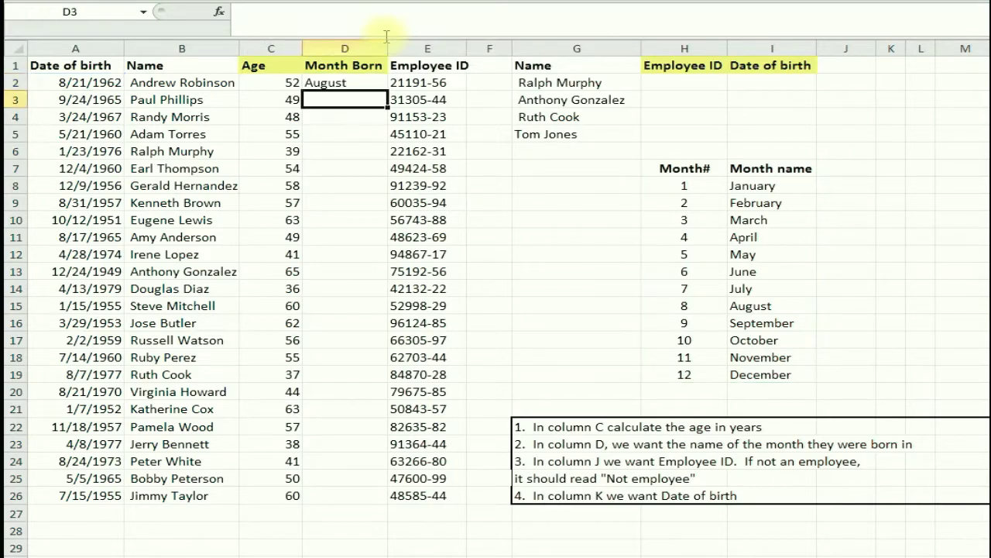
Fill the VLOOKUP formula from D2 down through D26, clear the surplus cell D27, and check the formula in D12
left_click(342, 88)
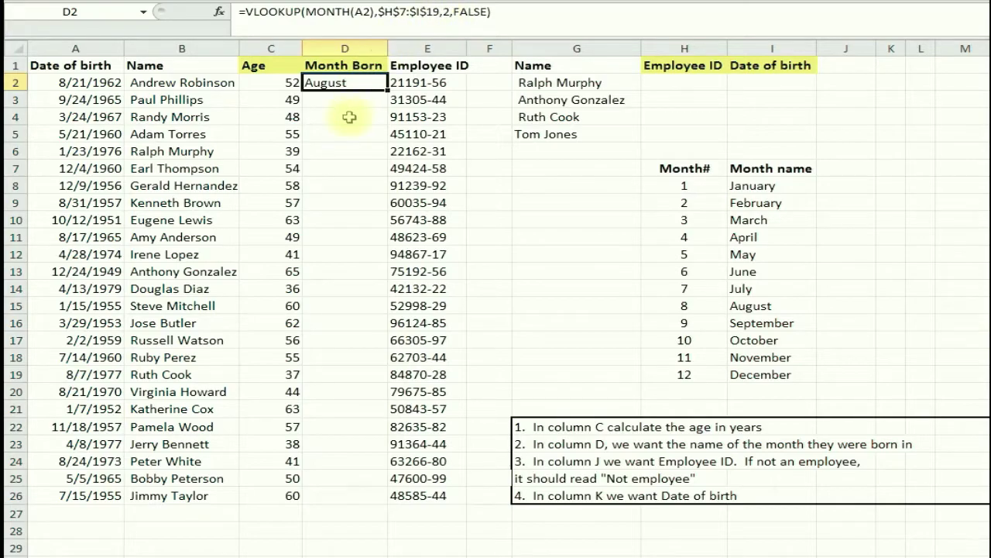
left_click_drag(384, 92, 358, 513)
left_click(342, 513)
key("Delete")
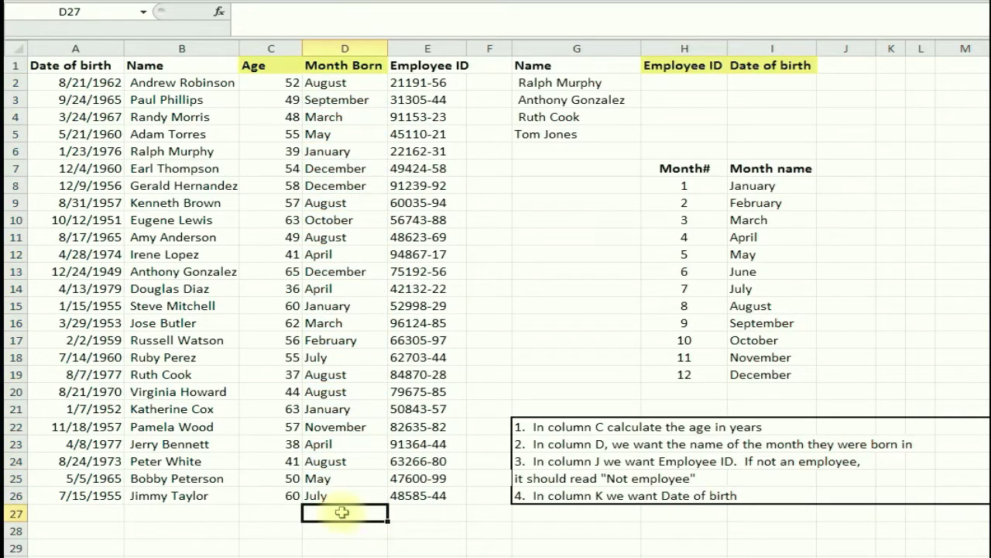
left_click(325, 254)
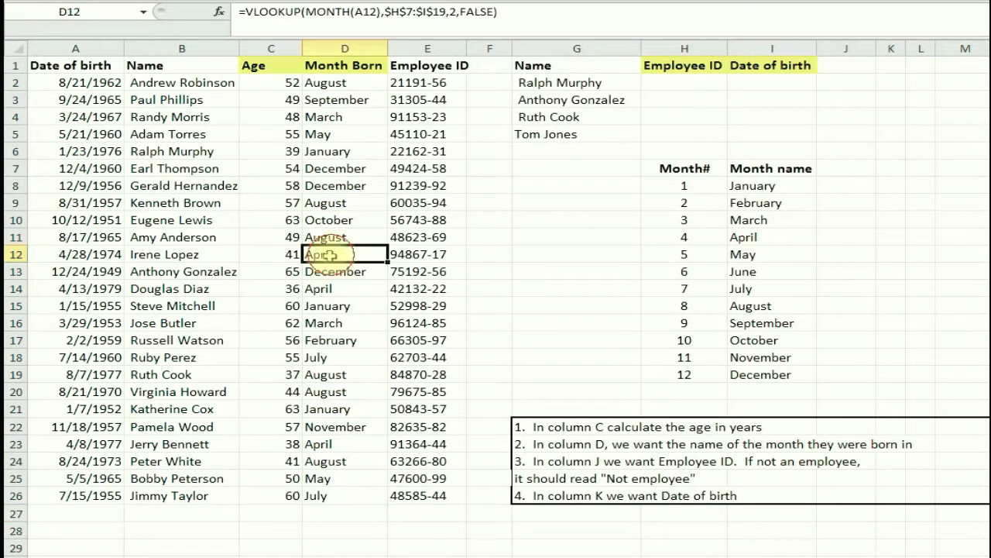
left_click(54, 254)
left_click(326, 254)
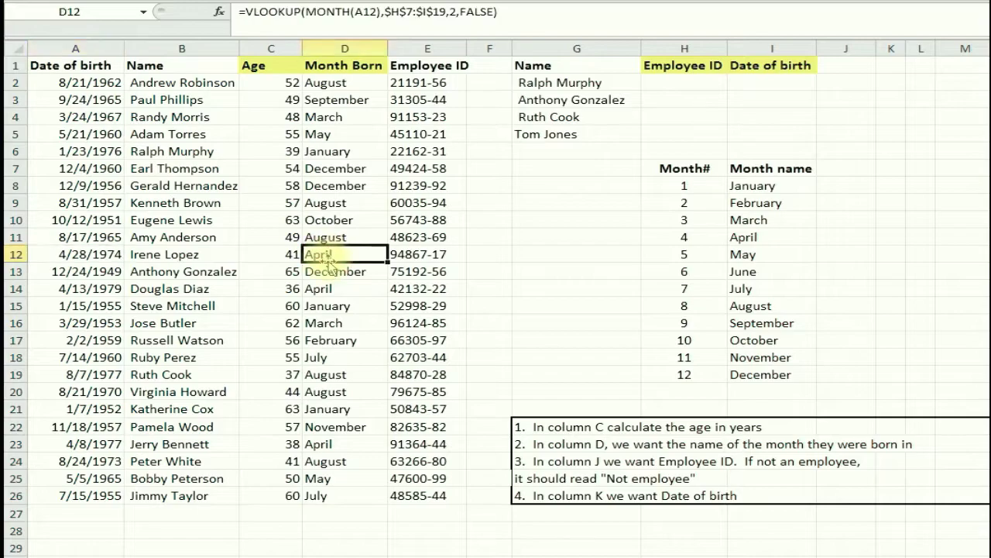
Clear the VLOOKUP month formulas from D2:D26
left_click(332, 86)
left_click_drag(326, 85, 333, 497)
key("Delete")
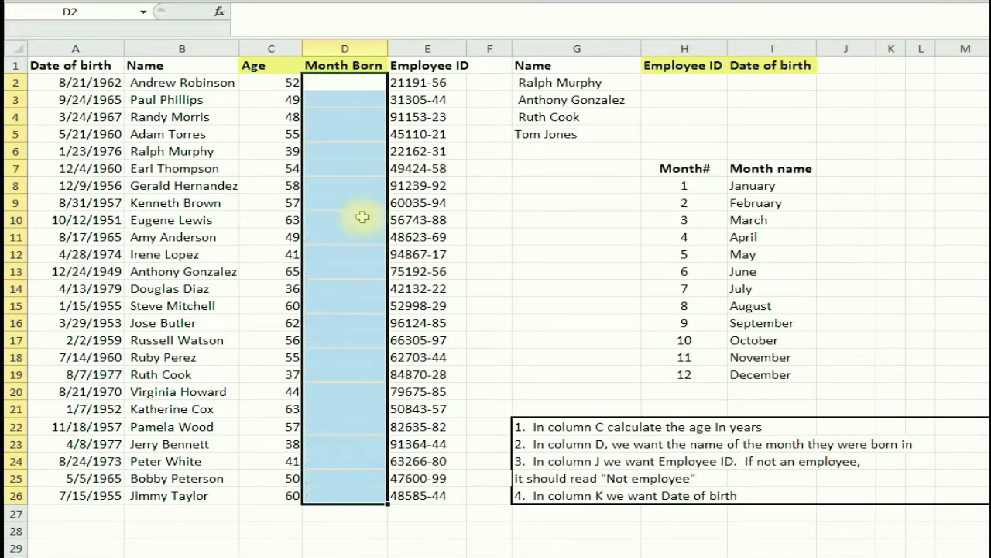
Enter =MONTH(A2) in D2 to get the birth month number again
left_click(332, 83)
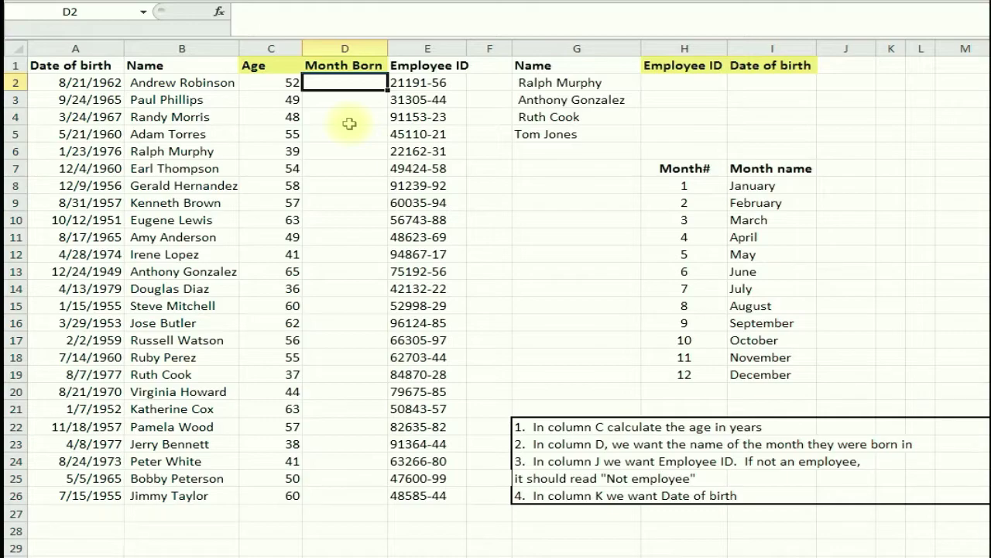
type("=month")
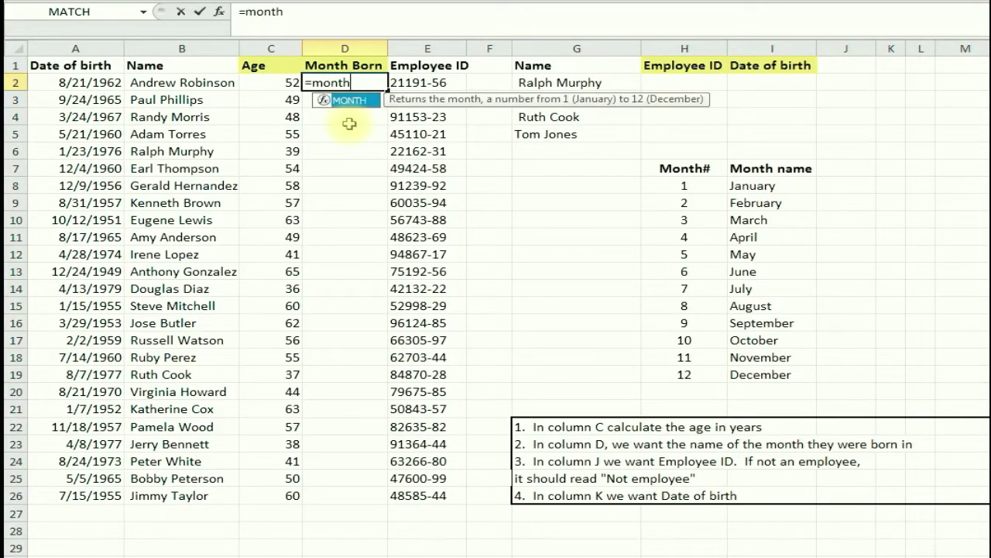
type("(")
left_click(103, 82)
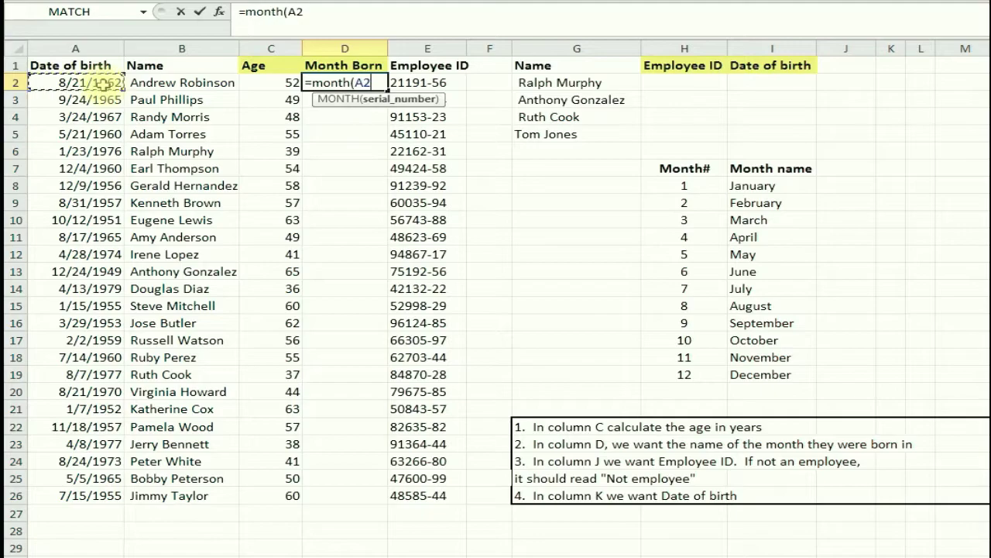
type(")")
key("Return")
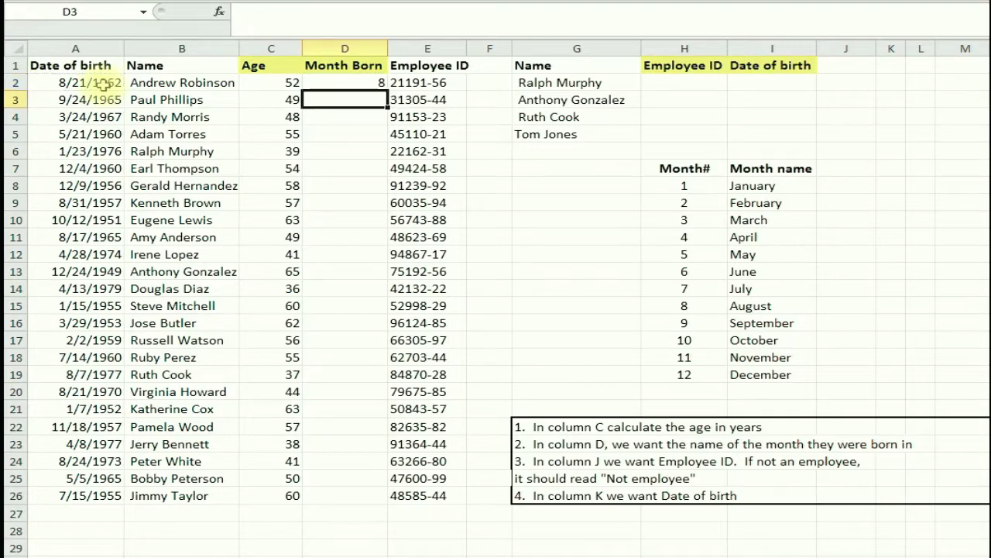
Wrap the MONTH formula in D2 in a CHOOSE function, using MONTH(A2) as the index number
left_click(337, 84)
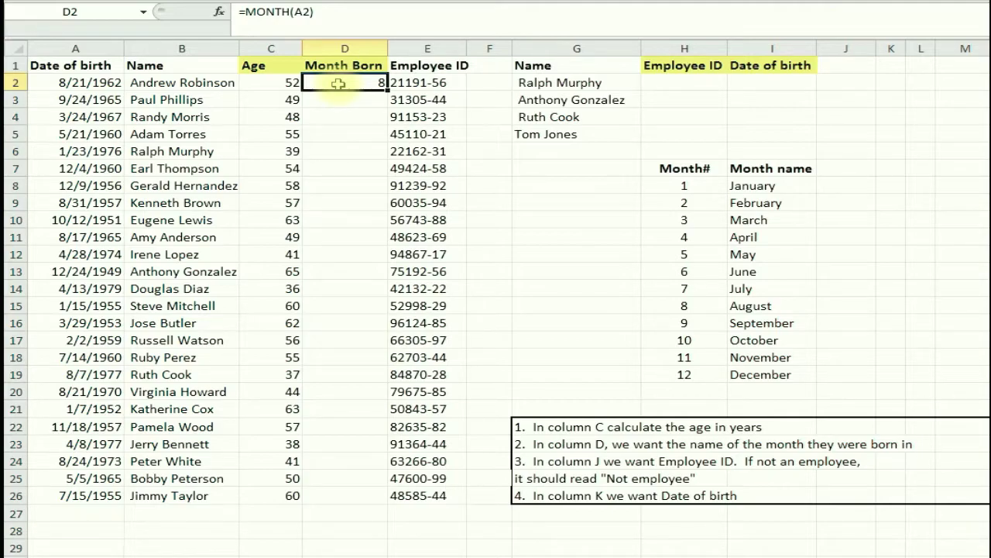
left_click(248, 12)
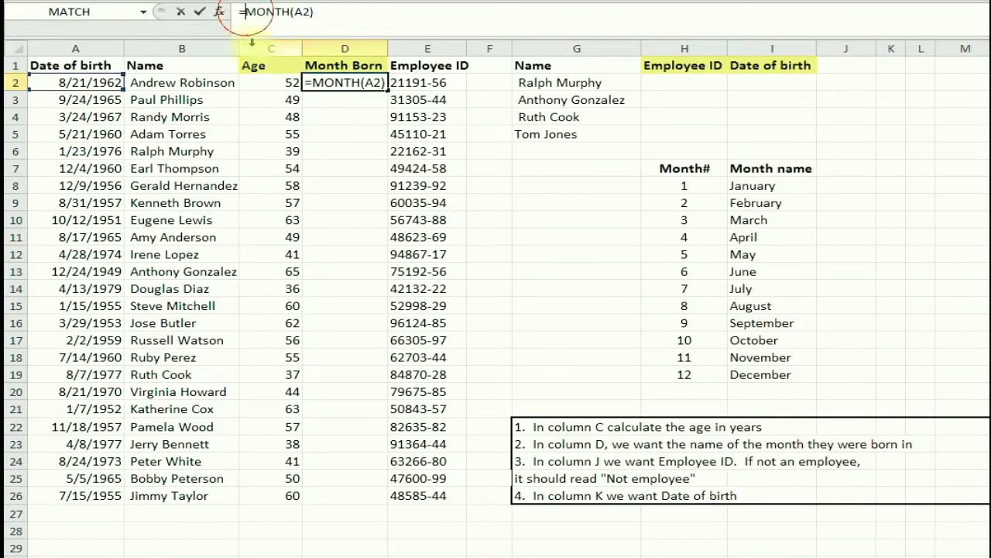
type("choose(")
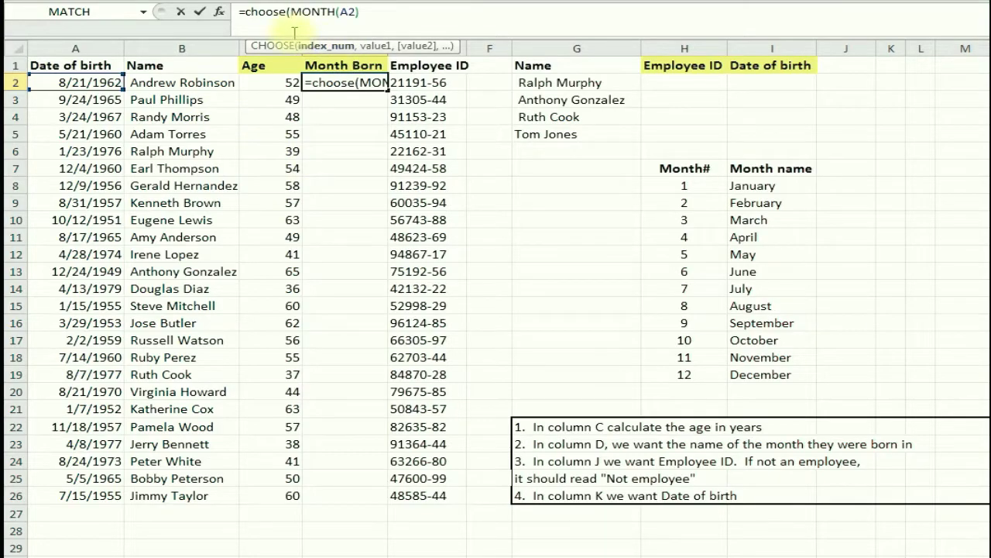
left_click(371, 13)
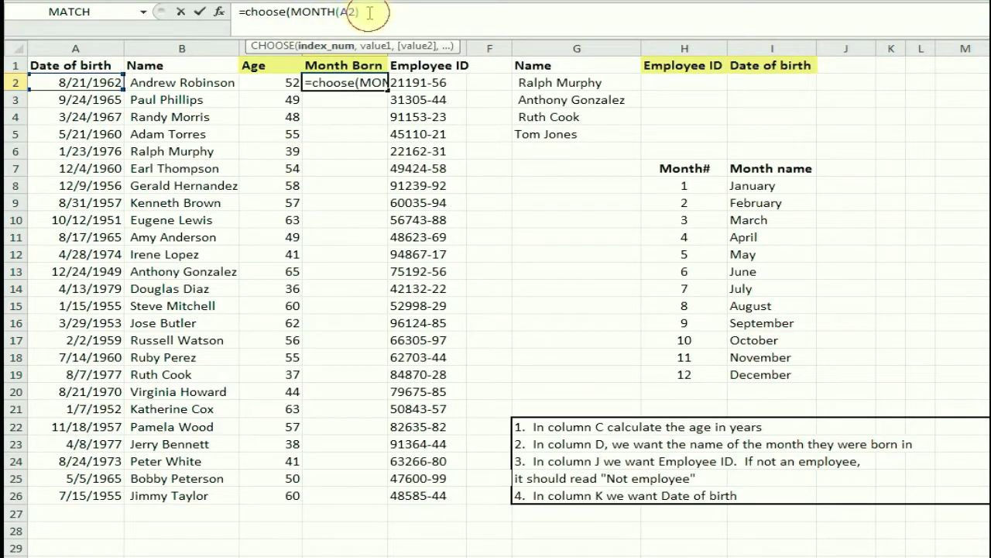
type(",")
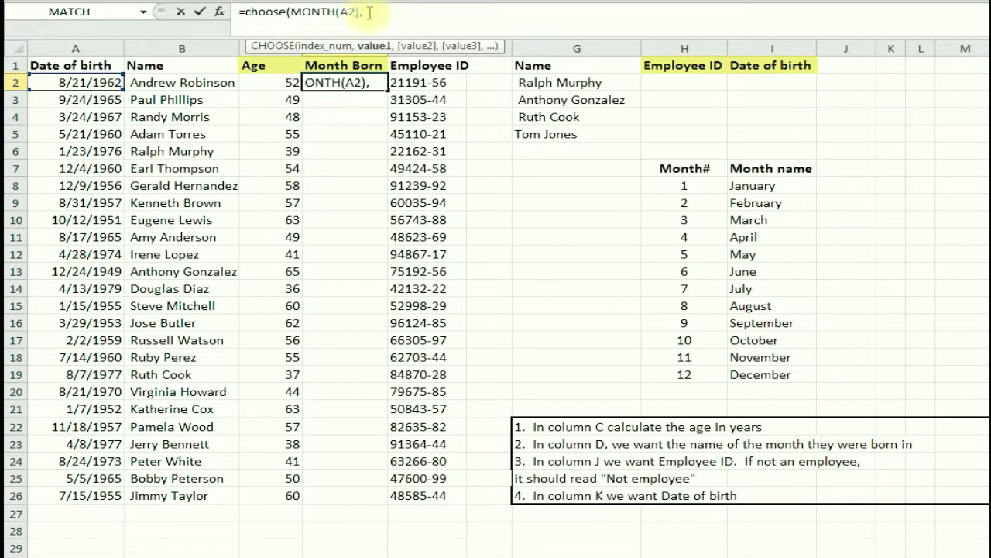
List the quoted month names "January" through "December" as the twelve CHOOSE values in D2, and enter the formula
type("\"January\",\"February\",\"M")
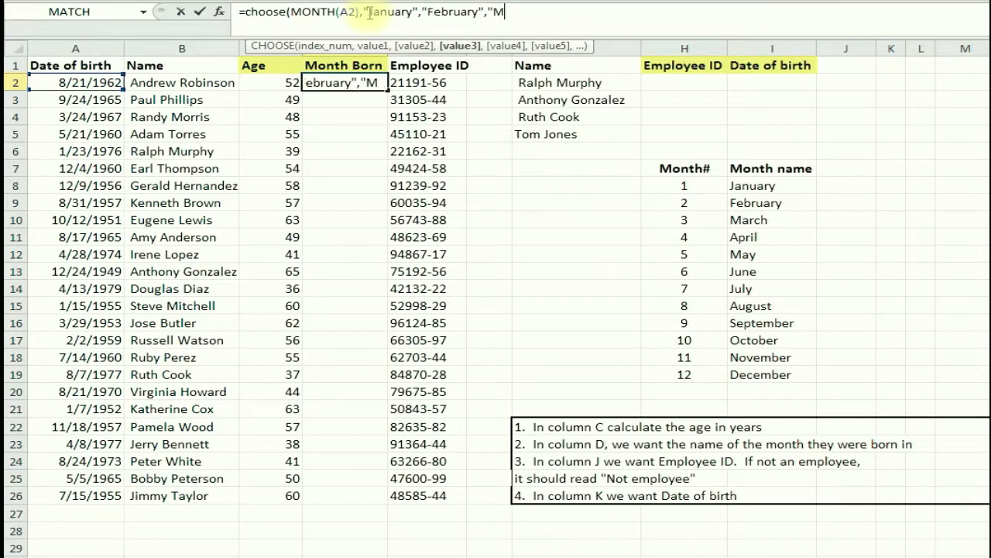
type("arch\",")
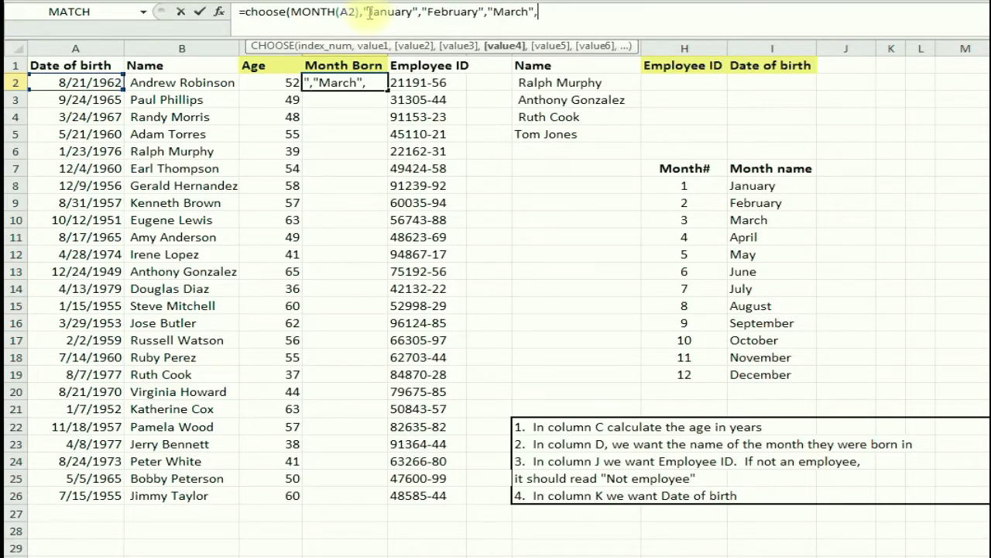
type("\"April")
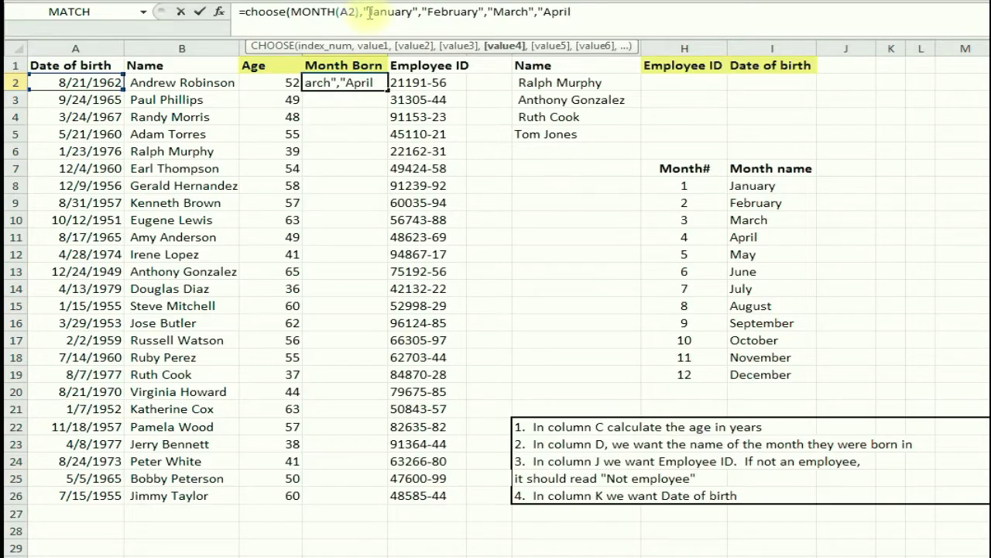
type("\",\"May\",\"June\",")
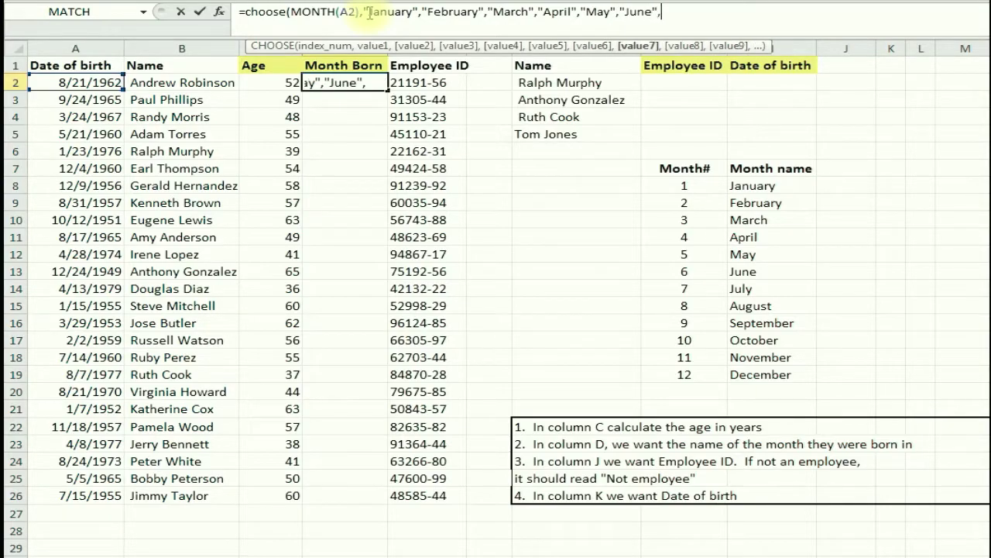
type("\"July\",")
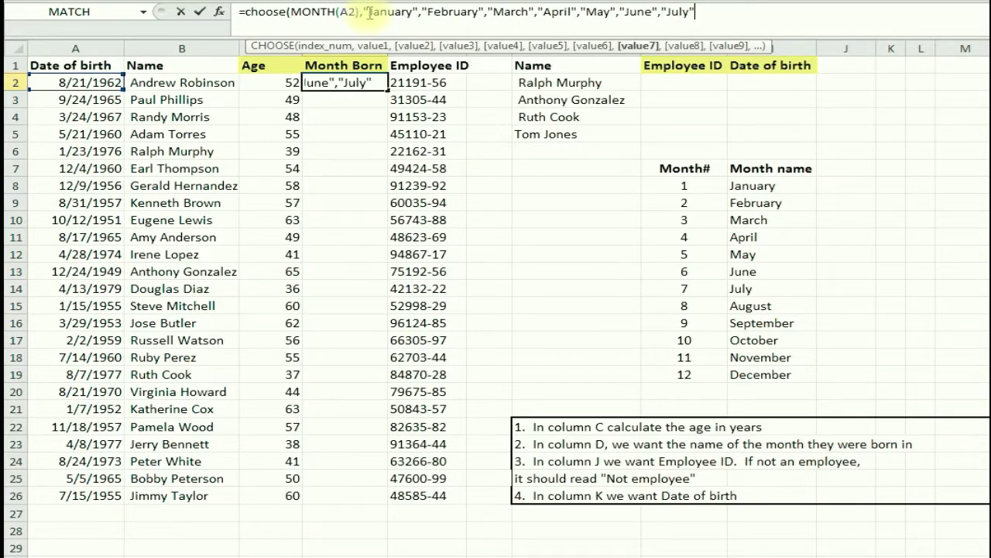
type("\"Augu")
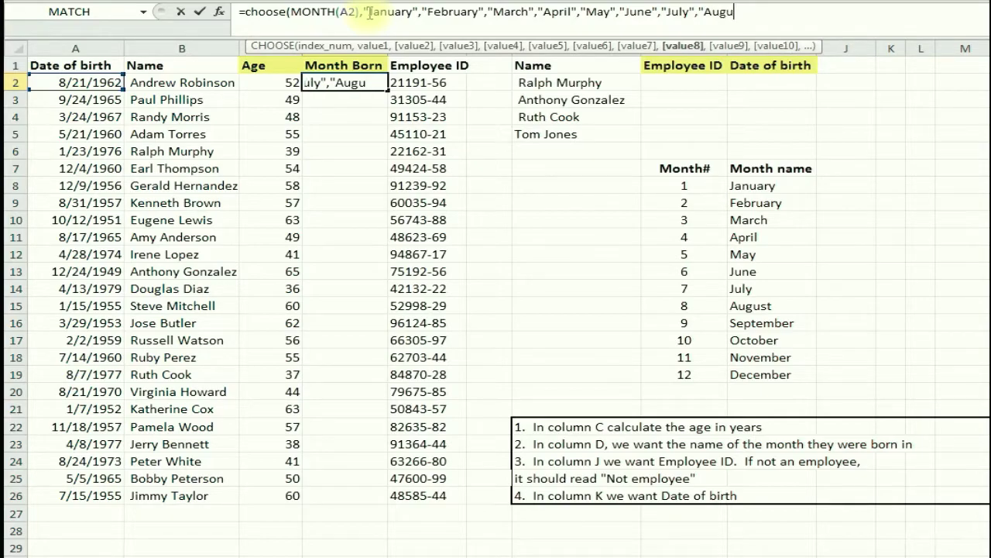
type("st\",\"September\",")
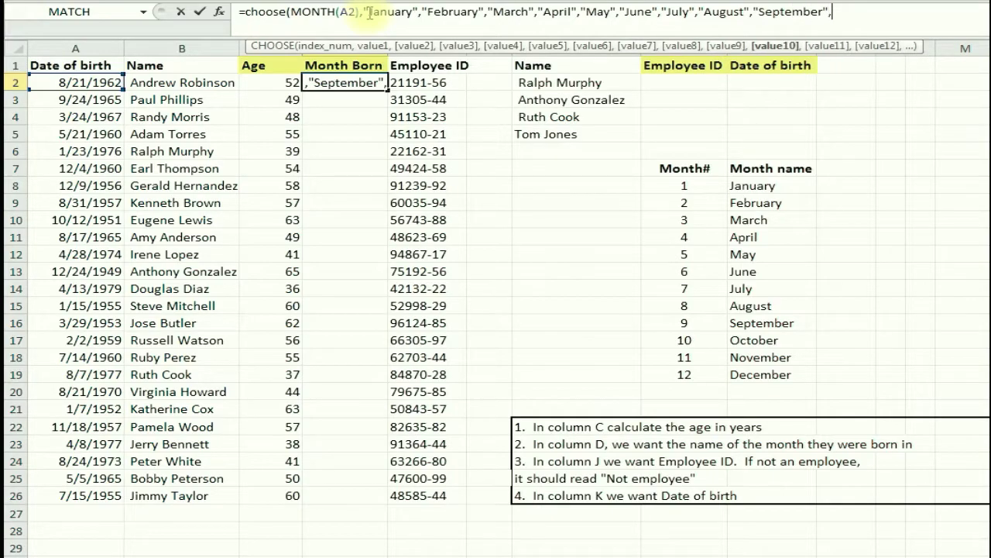
type("\"October\",\"Nov")
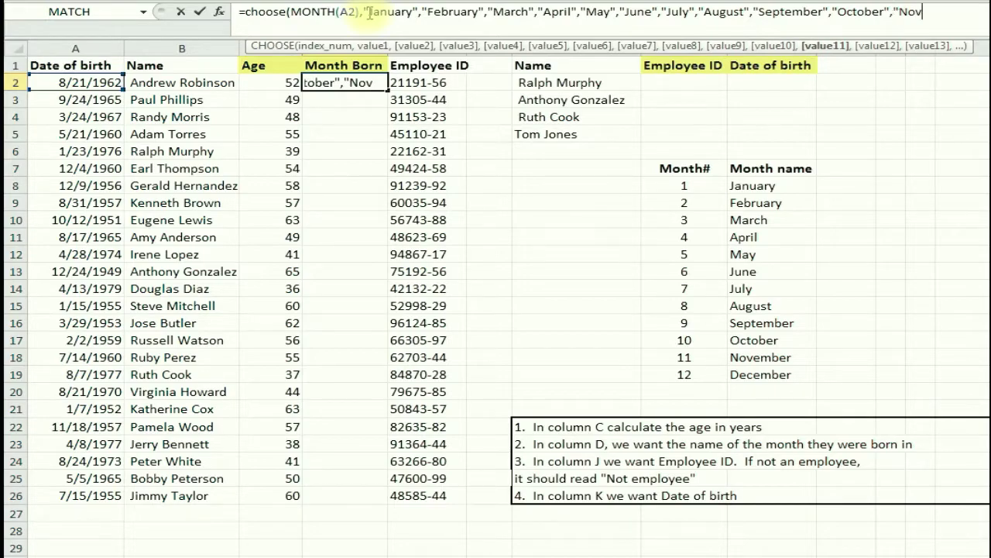
type("ember\",\"December\"")
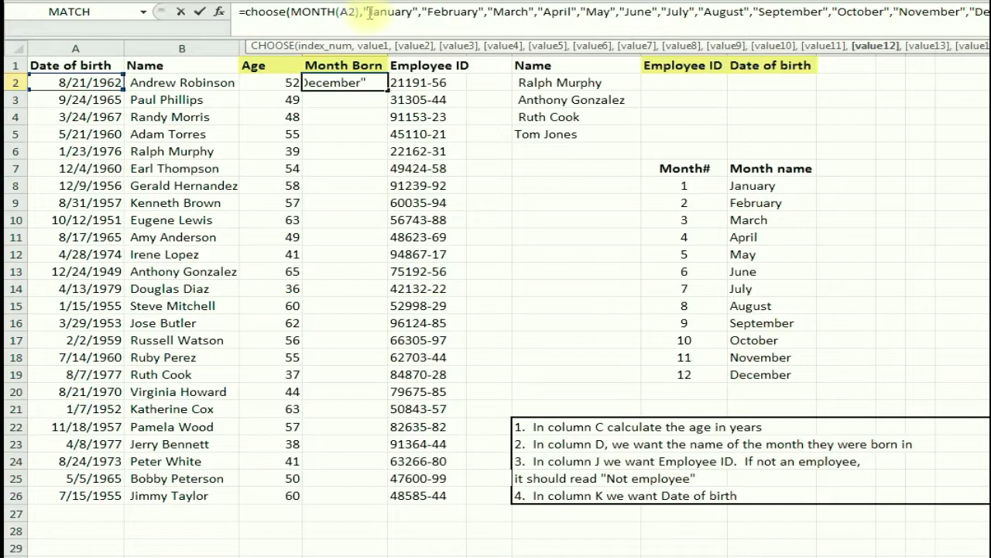
type(")")
key("Return")
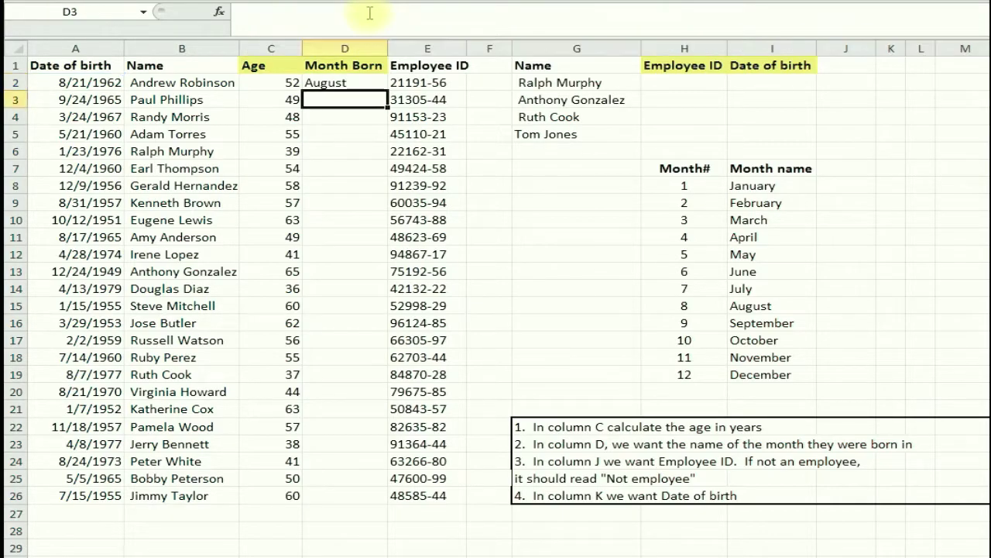
Fill the CHOOSE formula from D2 down through D26 and clear the surplus cell D27
left_click(341, 83)
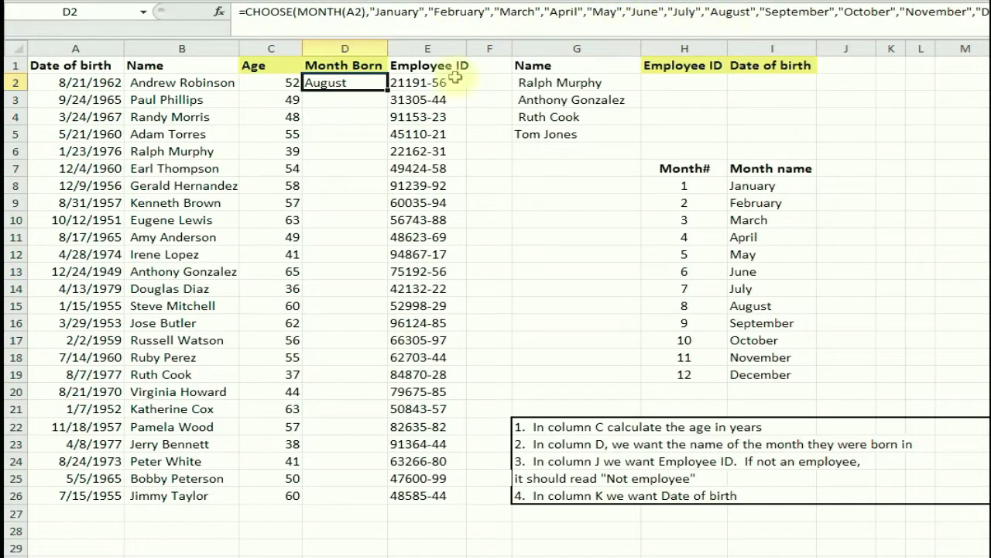
left_click_drag(389, 92, 372, 530)
left_click(344, 515)
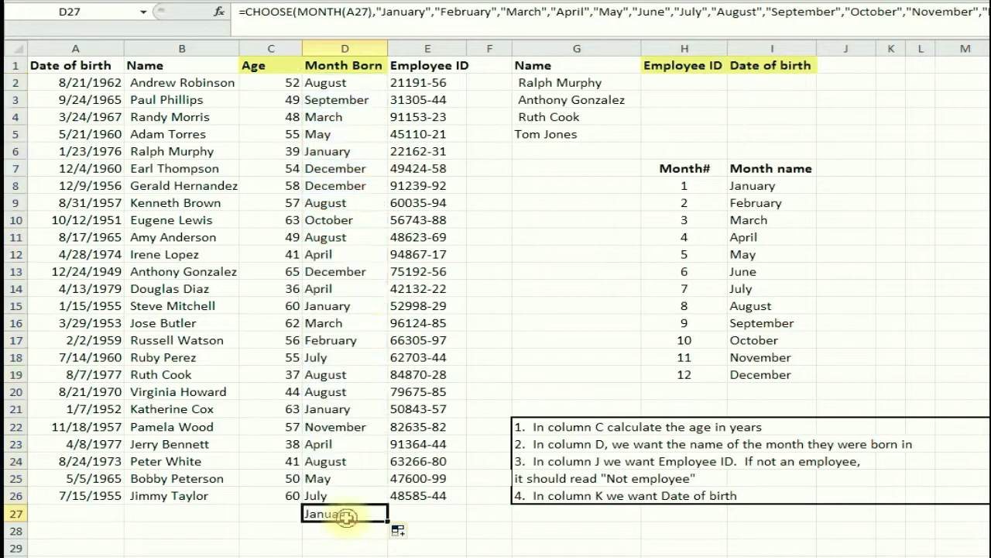
key("Delete")
Examine several CHOOSE formulas and month names in column D against the birth dates in column A
left_click(321, 257)
left_click(324, 358)
left_click(65, 427)
left_click(329, 427)
left_click(328, 255)
left_click(333, 151)
left_click(331, 99)
left_click(327, 134)
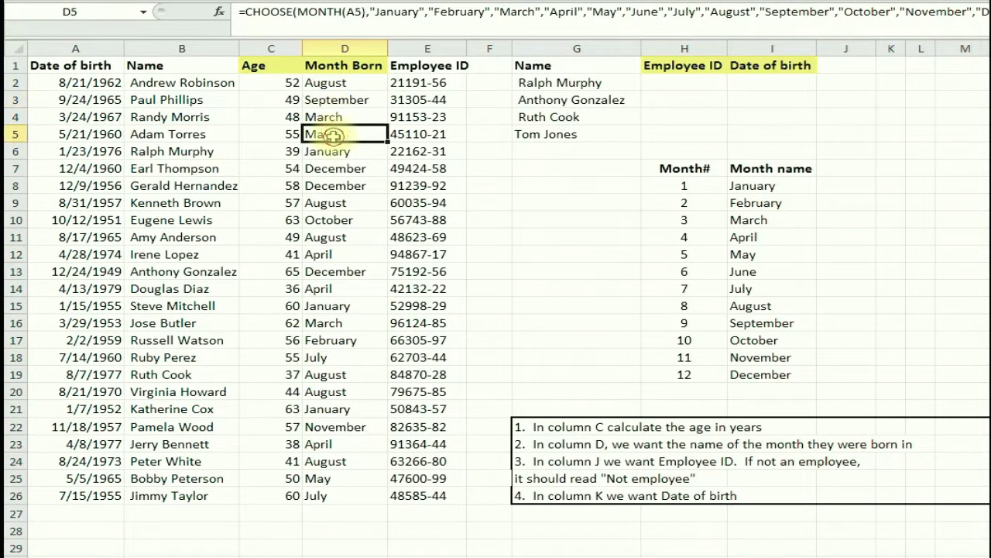
left_click(333, 84)
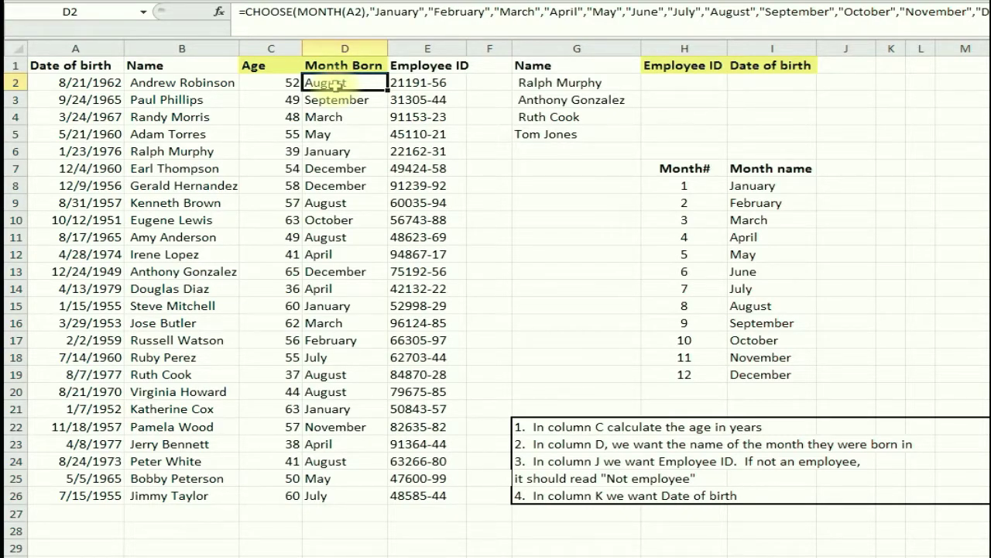
Read the Employee ID task in G24, and name the range B1:E26 employees for the lookup
left_click(539, 463)
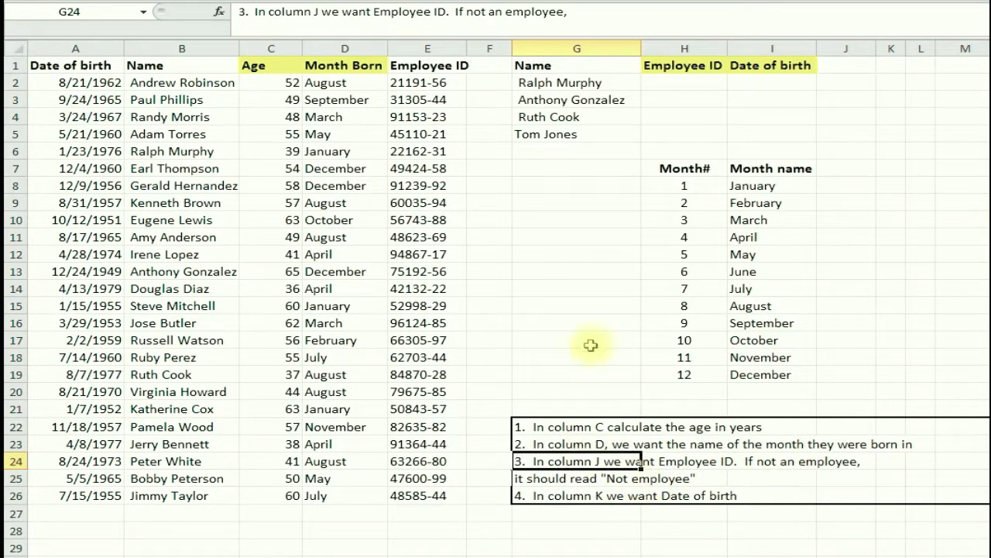
left_click(687, 85)
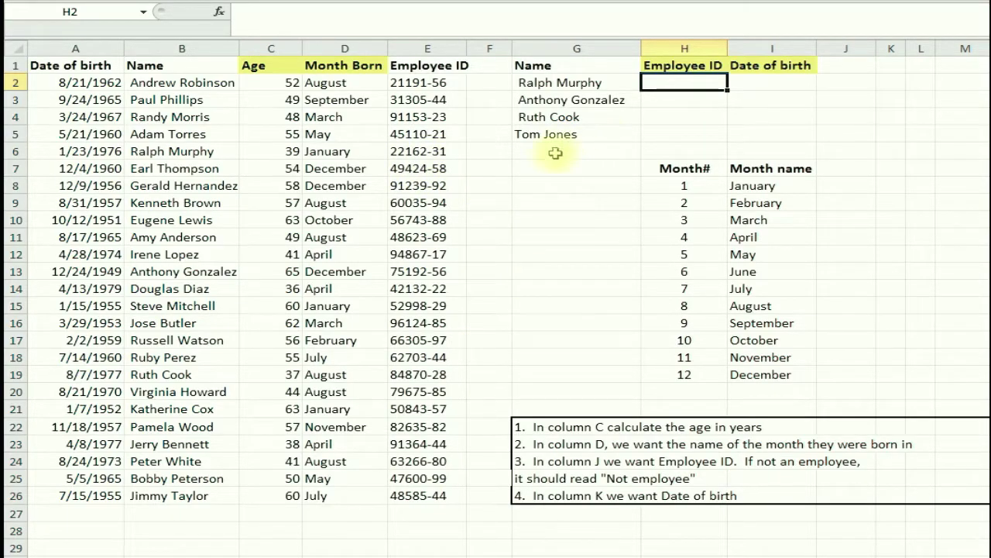
left_click(184, 65)
left_click_drag(183, 65, 405, 491)
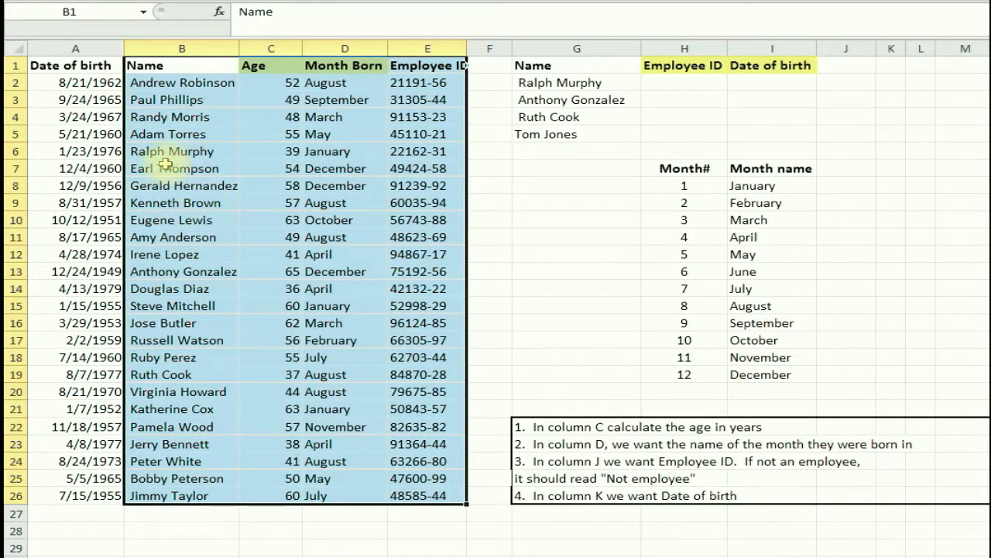
left_click(87, 12)
type("employees")
key("Return")
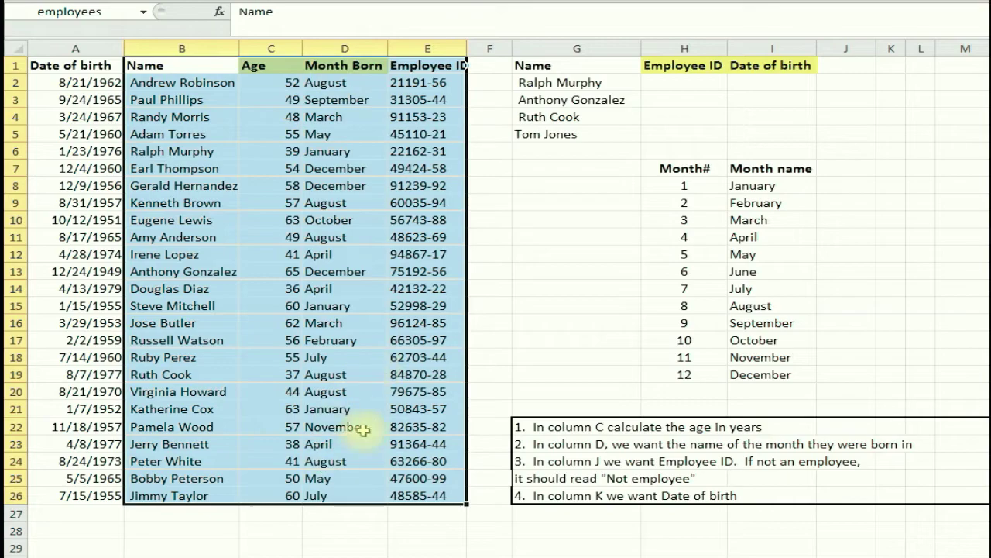
Enter a VLOOKUP in H2 that looks up G2 in "employees", typed with quotation marks, with column index 4 and FALSE for exact match
left_click(681, 85)
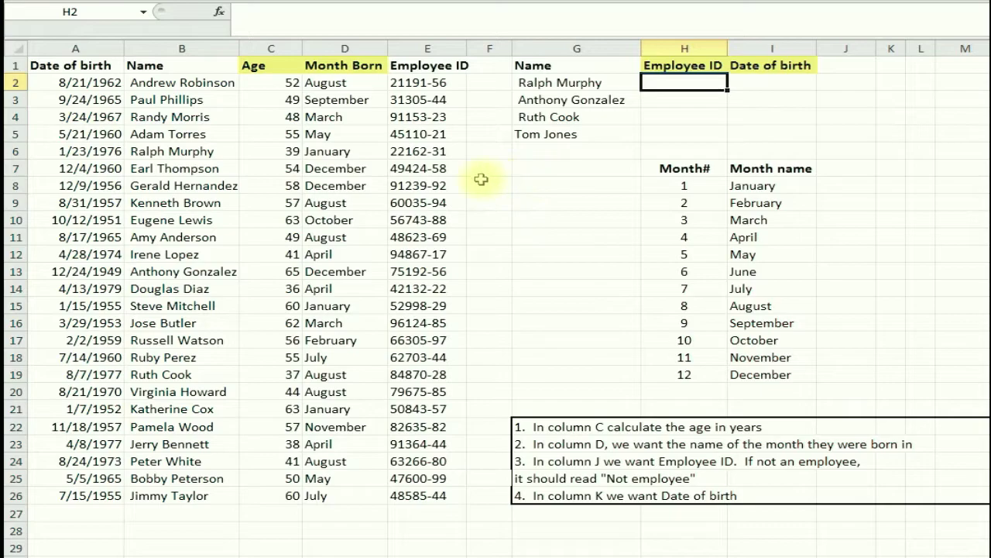
type("=")
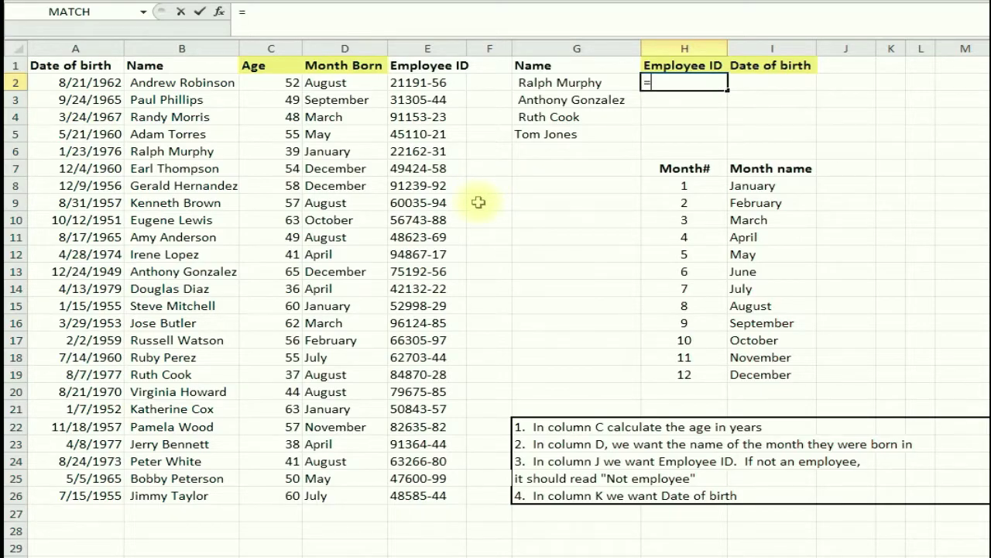
type("vlookup")
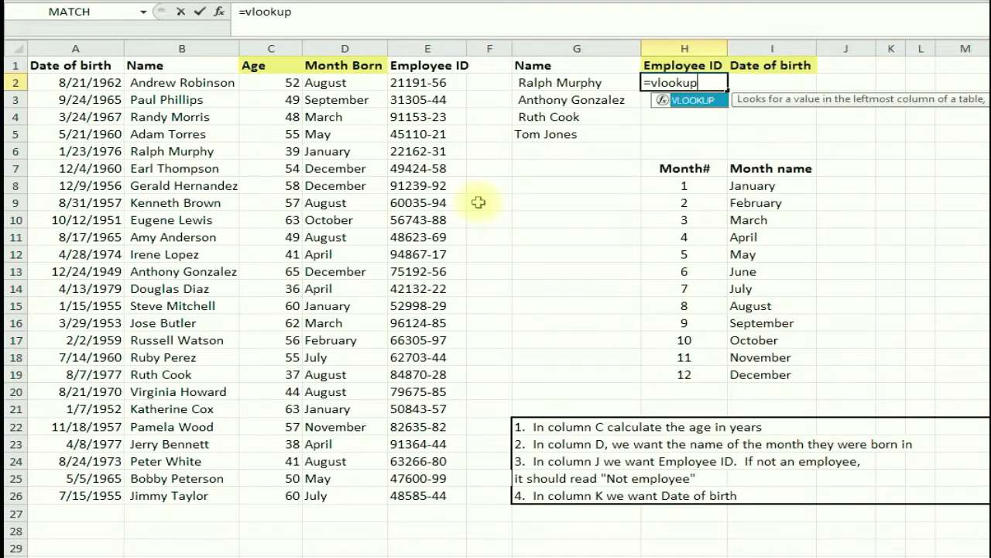
type("(")
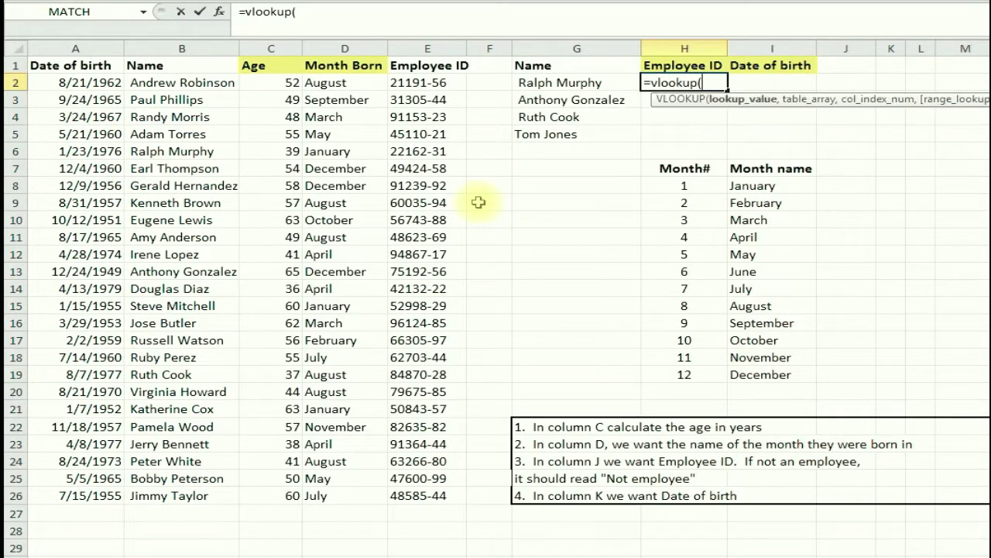
left_click(569, 83)
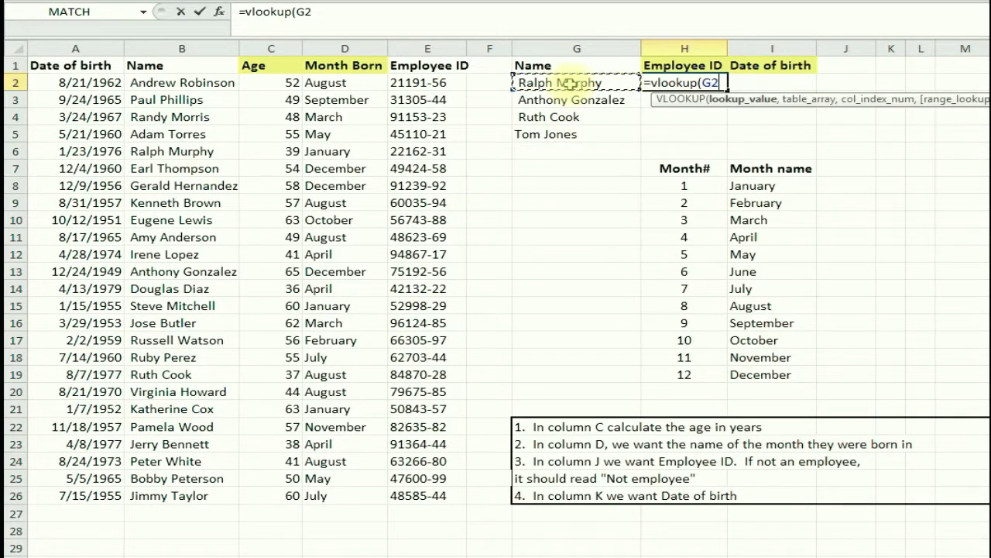
type(",\"emplo")
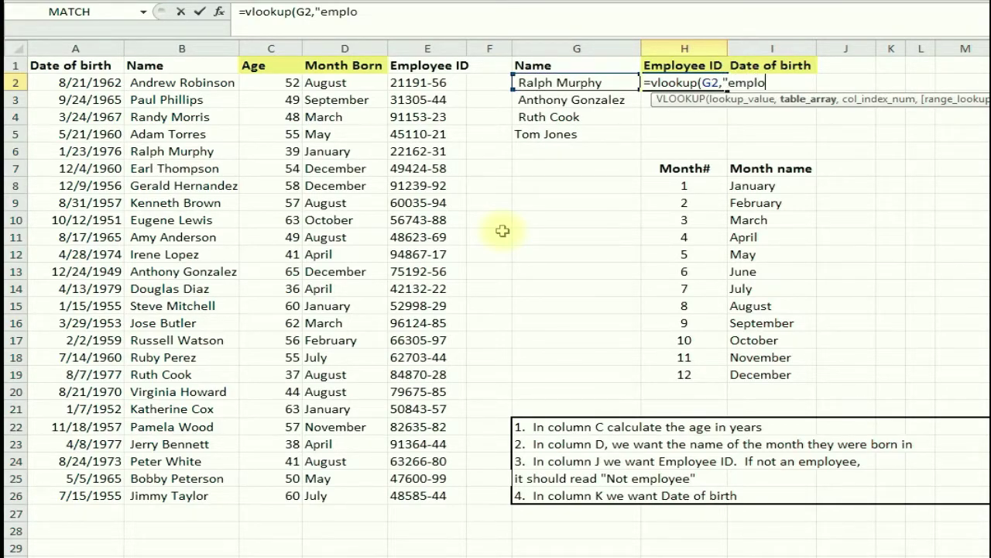
type("yees\",")
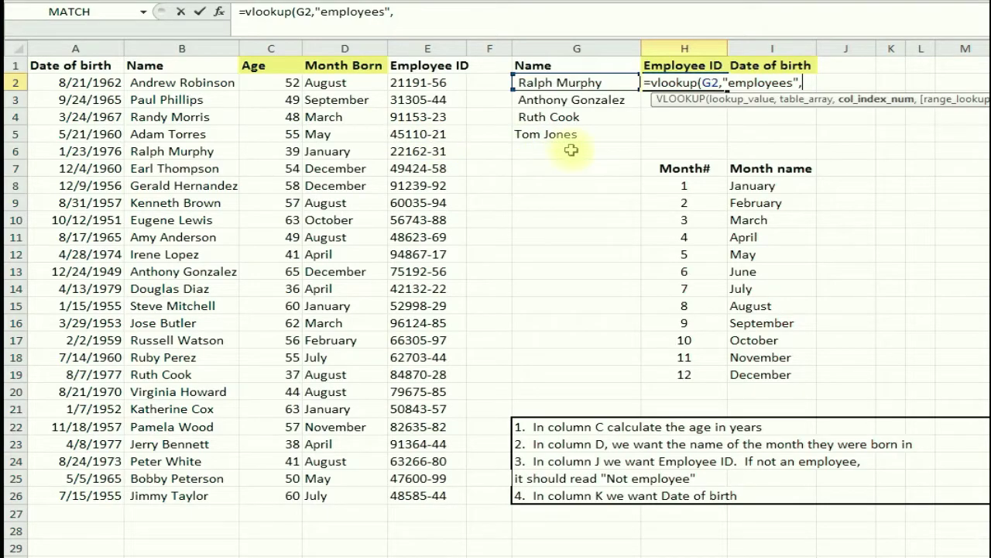
type(",false")
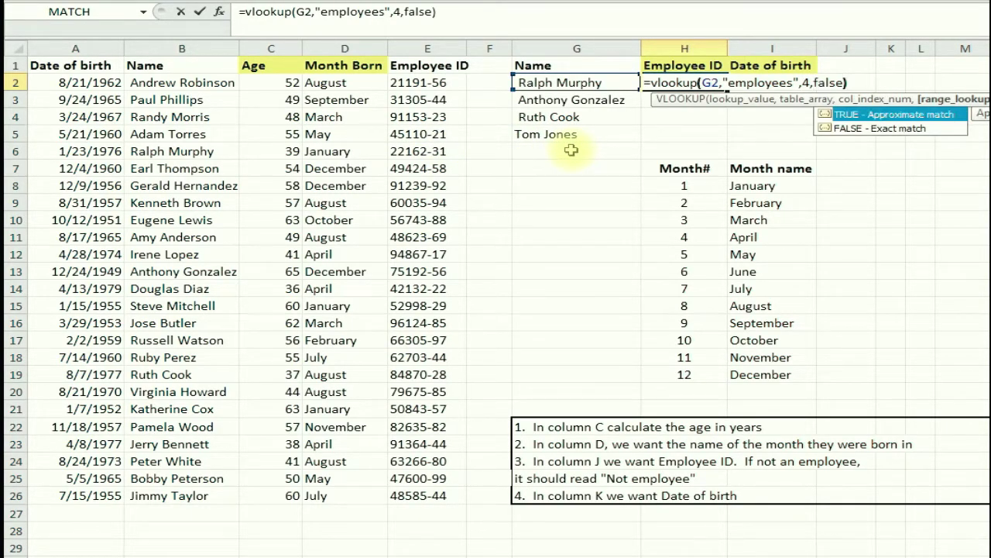
key("Return")
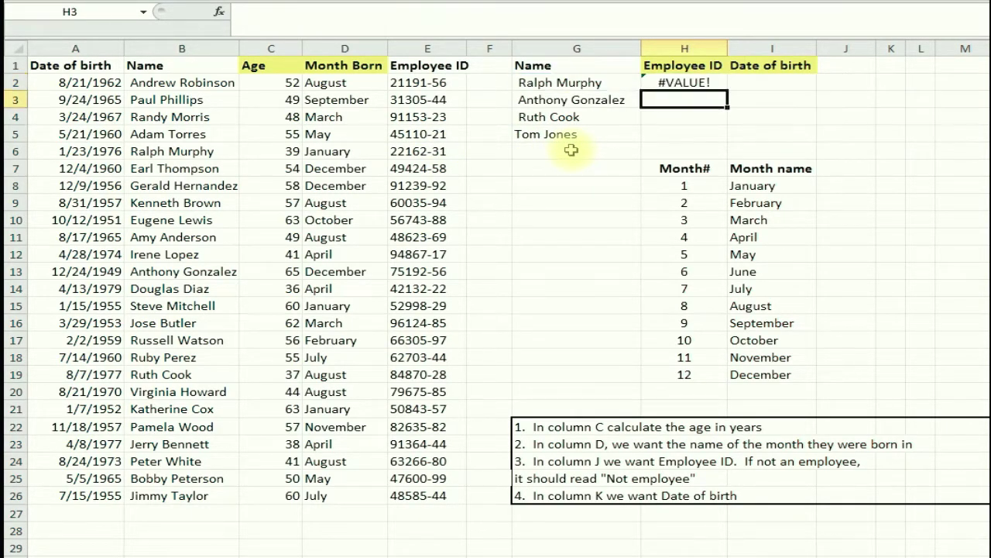
Remove the quotation marks around employees in the H2 formula so it reads =VLOOKUP(G2,employees,4,FALSE)
left_click(697, 82)
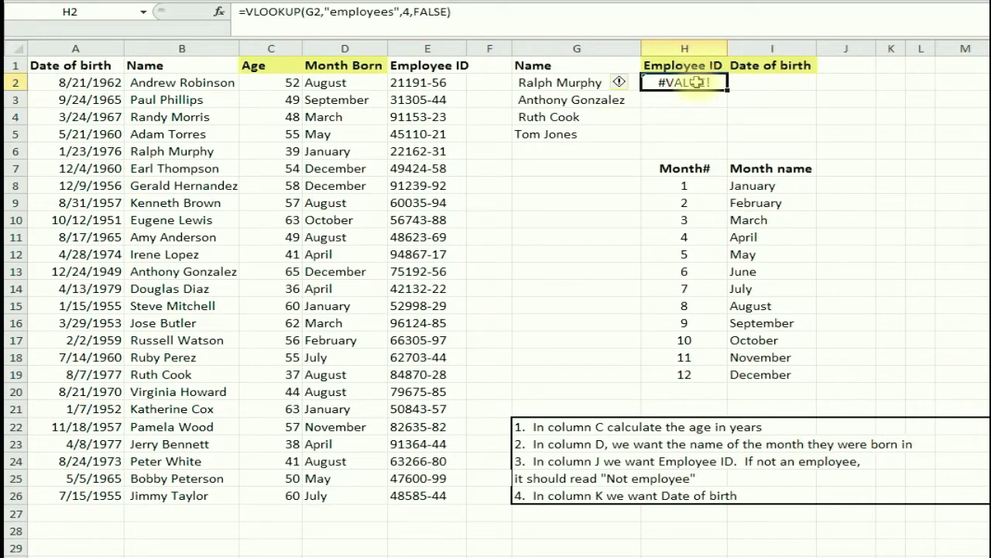
left_click(397, 11)
key("Delete")
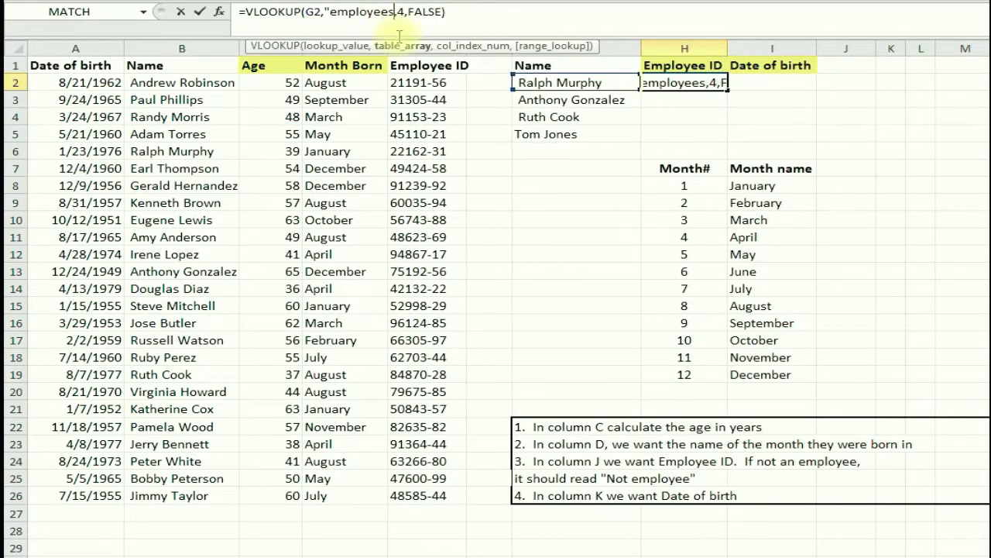
key("BackSpace")
key("Return")
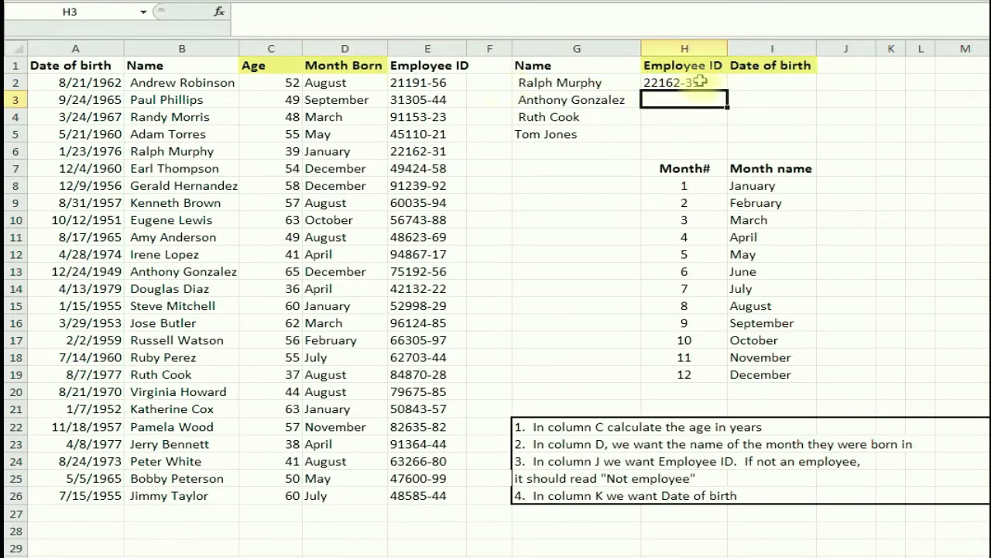
Review the employees range B1:E26 against the H2 lookup, and fill the VLOOKUP formula from H2 down through H5
left_click(672, 82)
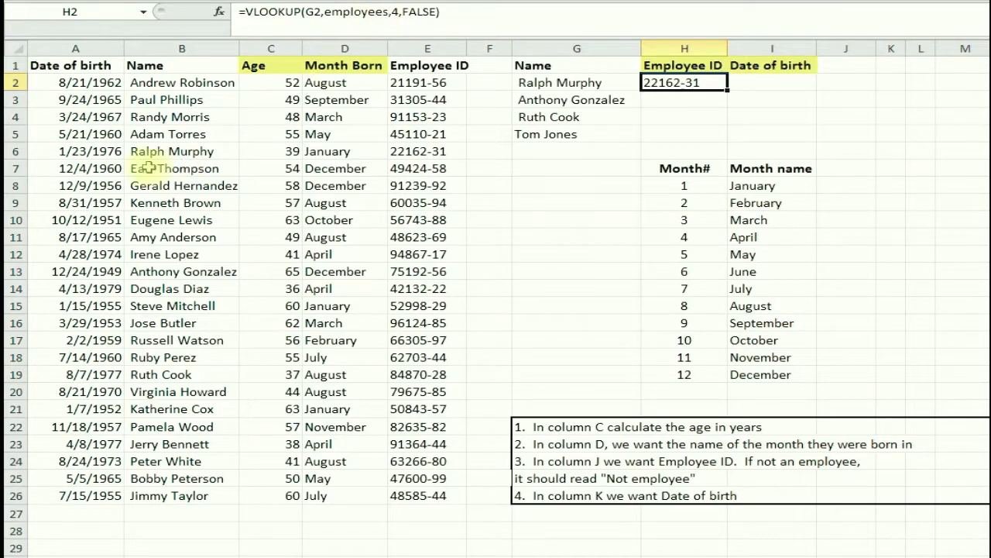
left_click_drag(150, 65, 418, 494)
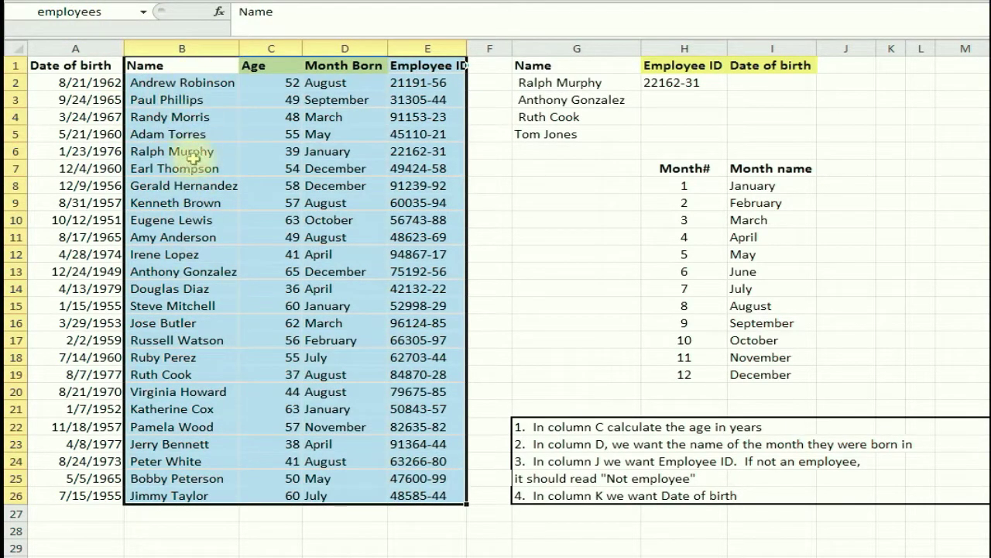
left_click(690, 85)
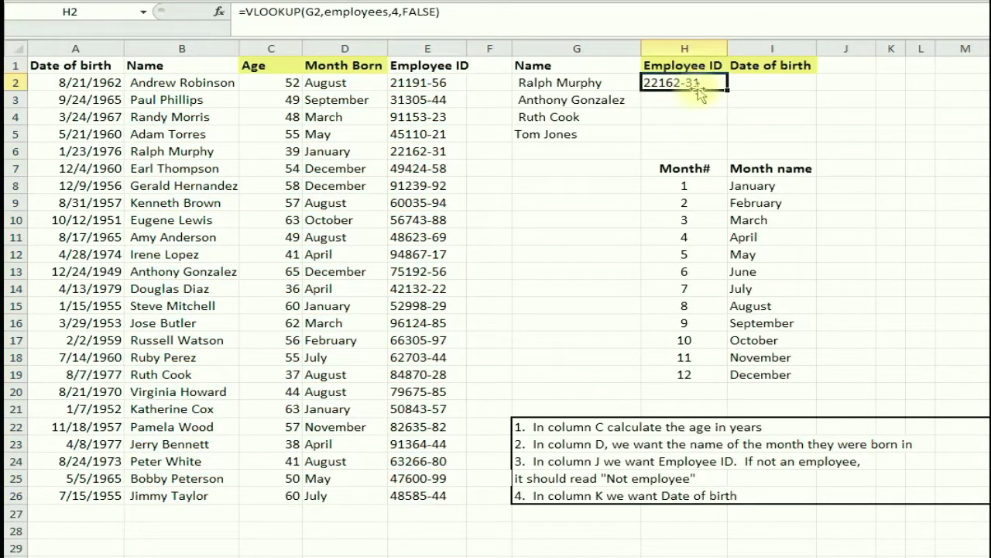
left_click_drag(728, 92, 690, 135)
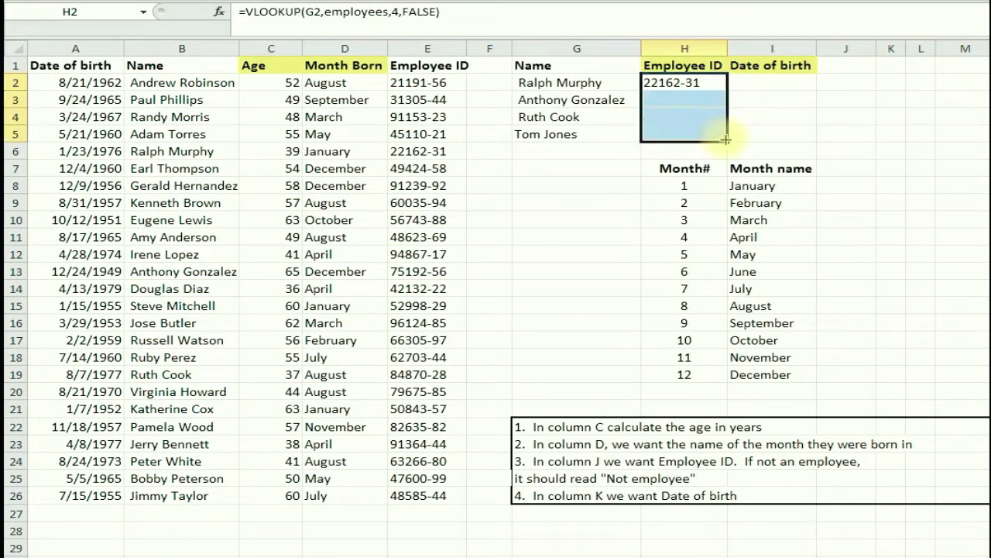
Examine the VLOOKUP formulas and their results in cells H2 through H5
left_click(679, 99)
left_click(675, 82)
left_click(678, 99)
left_click(679, 117)
left_click(675, 82)
left_click(679, 99)
left_click(680, 120)
left_click(685, 134)
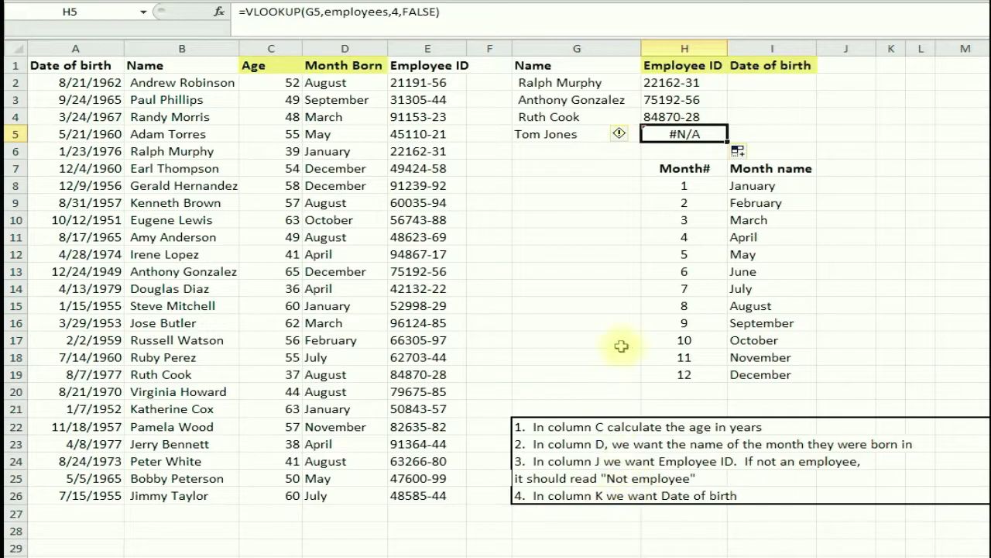
Wrap the H2 VLOOKUP in IFERROR with "Not employee" as the value returned on an error
left_click(679, 82)
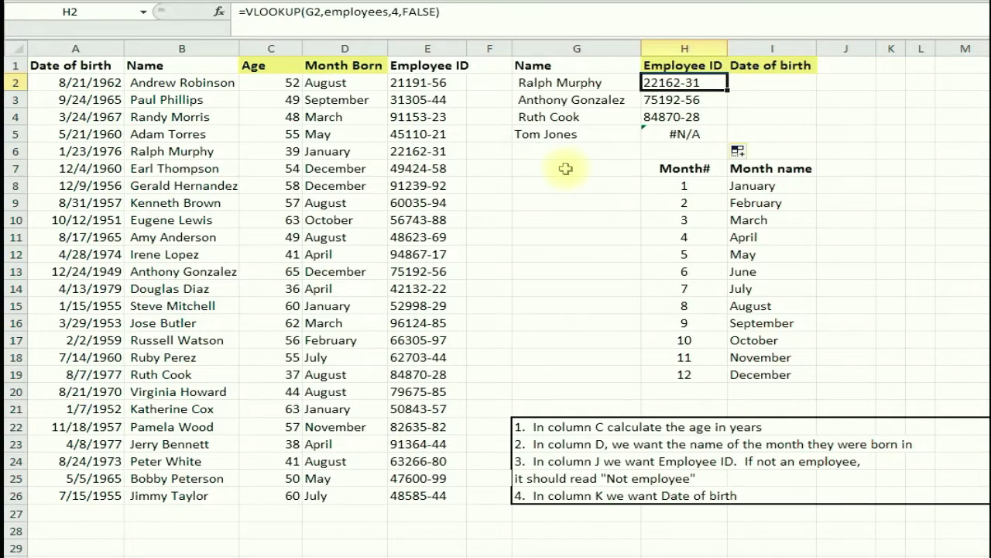
left_click(246, 11)
type("iferro")
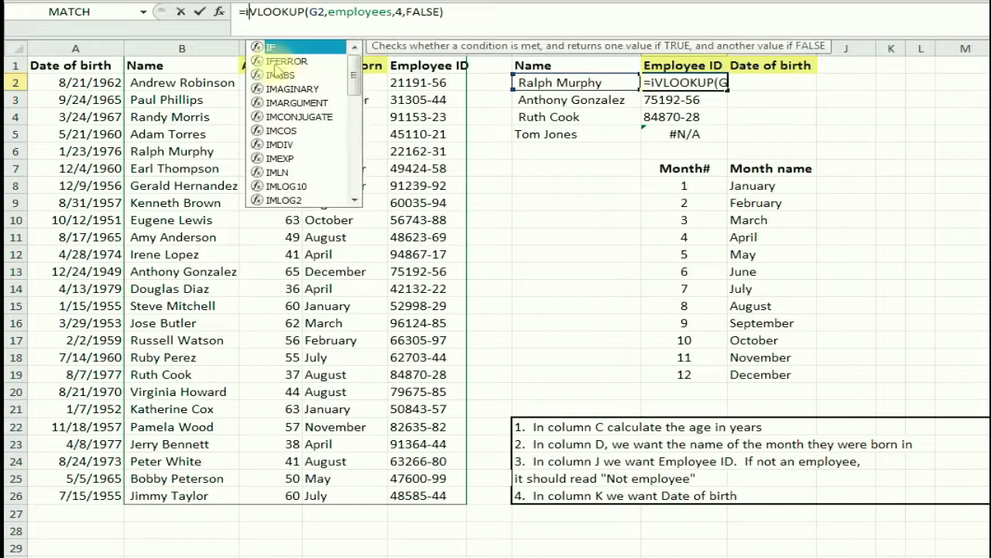
type("r")
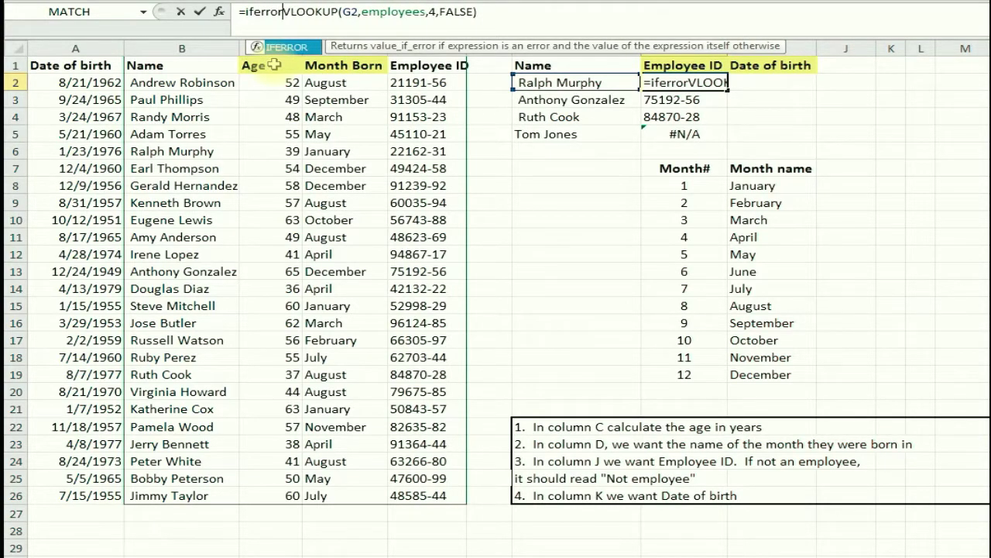
type("(")
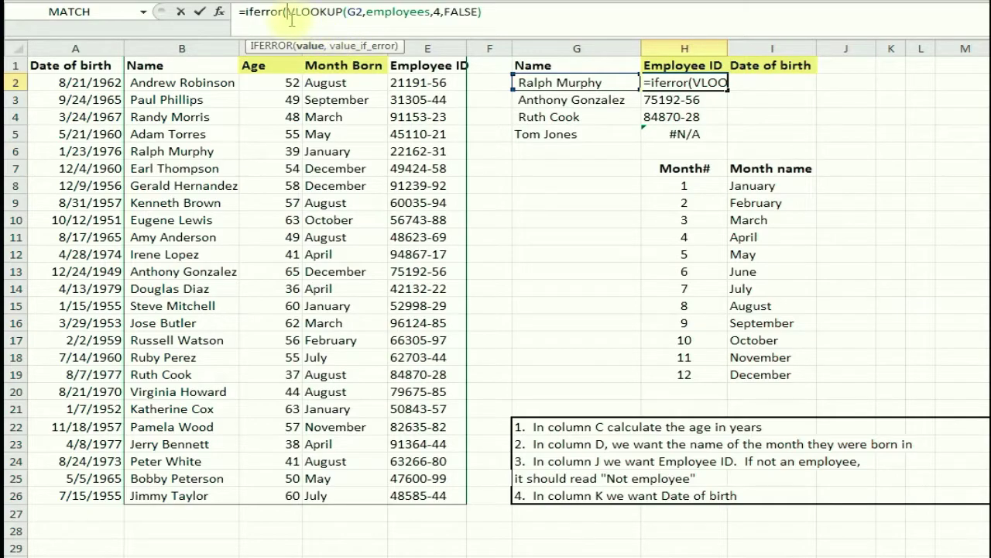
type(",")
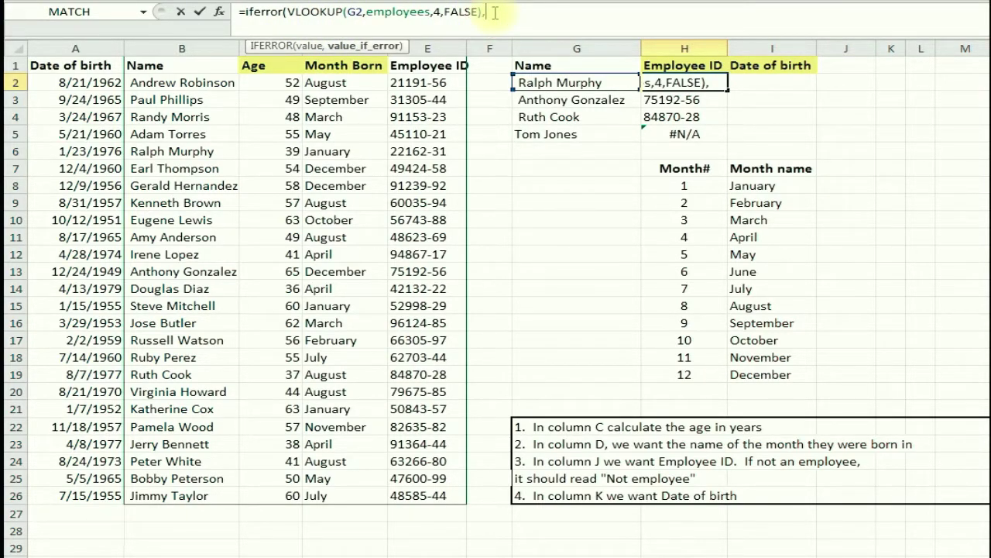
type("\"Not employee\")")
key("Return")
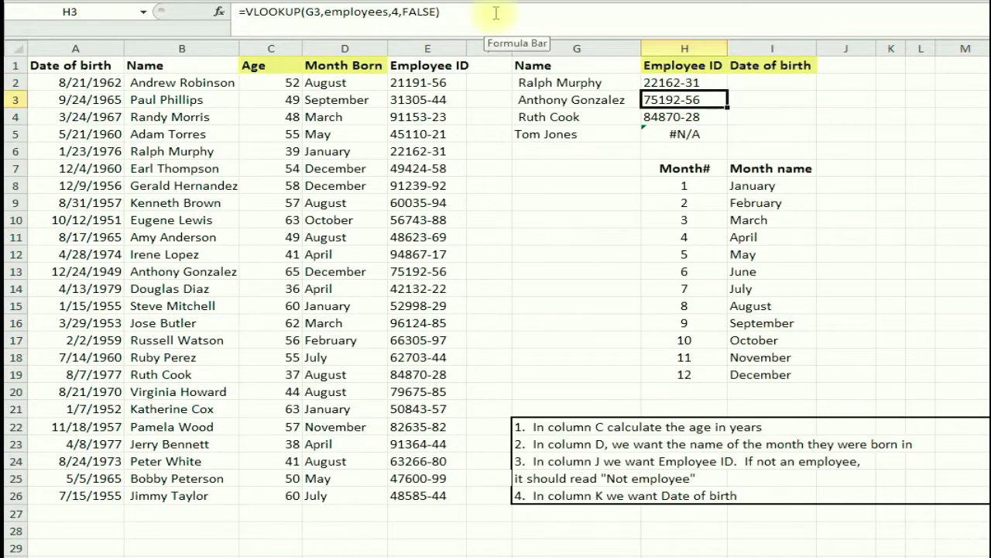
Fill the IFERROR formula from H2 down through H5 and check the result in H5
left_click(669, 83)
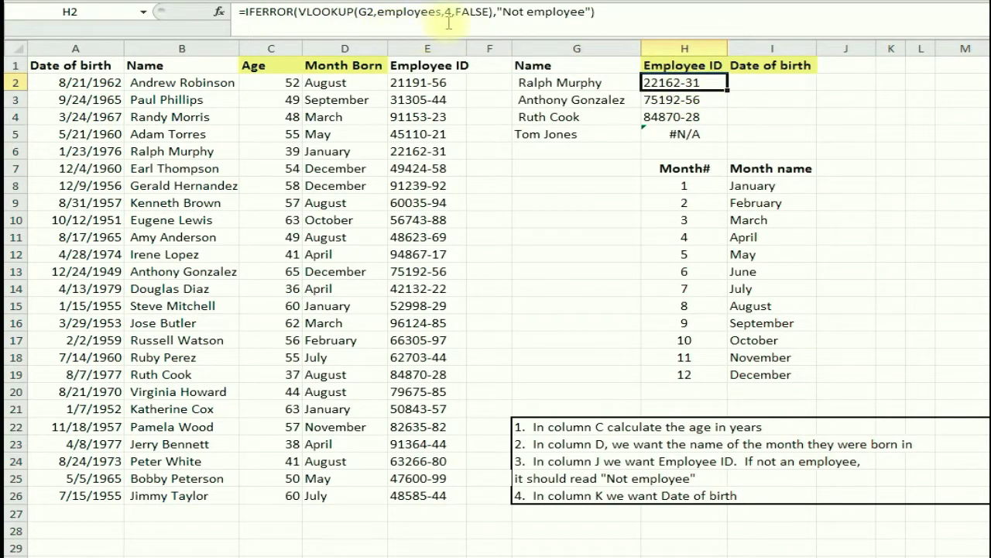
left_click_drag(728, 90, 727, 140)
left_click(687, 134)
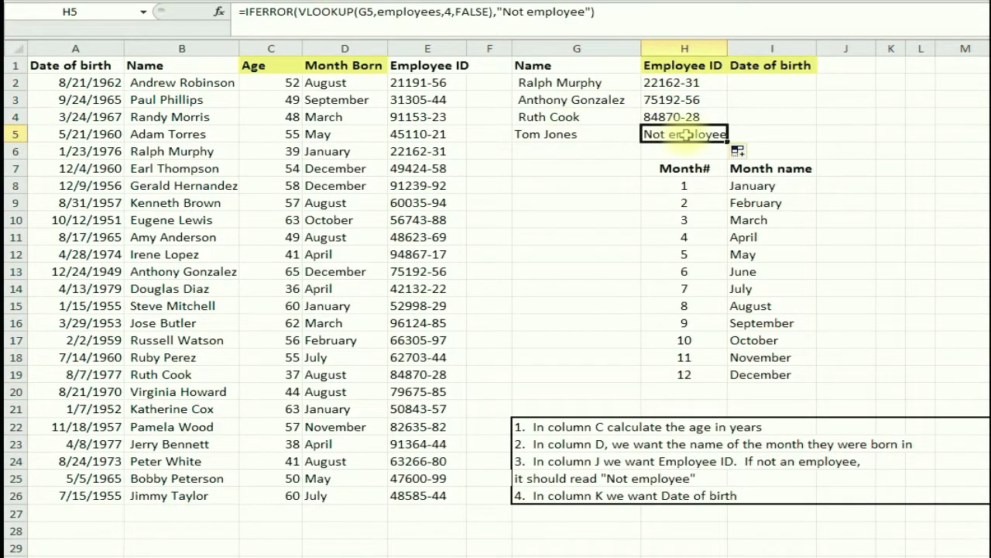
Examine the lookup name in G2 and the names in column B beside the birth dates in column A for the Date of birth task
left_click(765, 83)
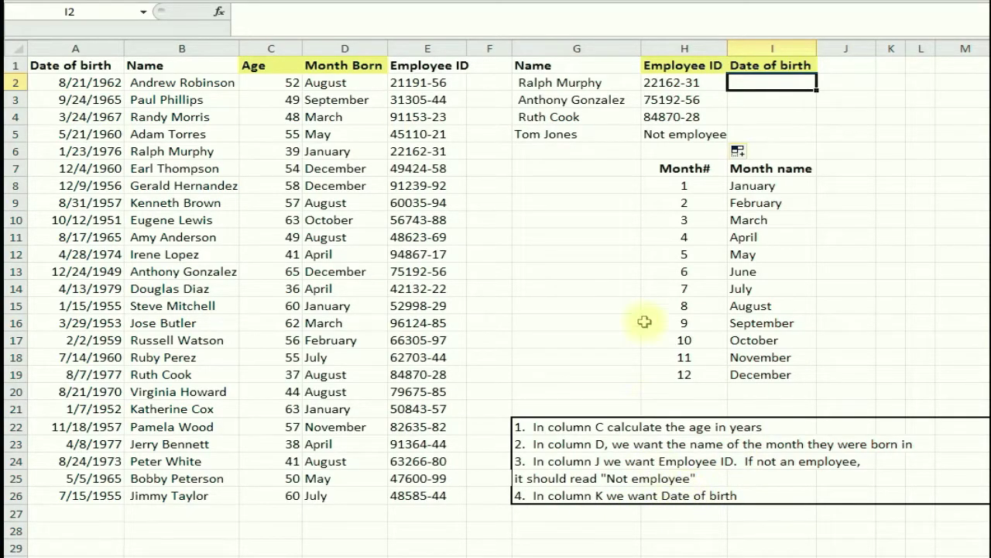
left_click(581, 88)
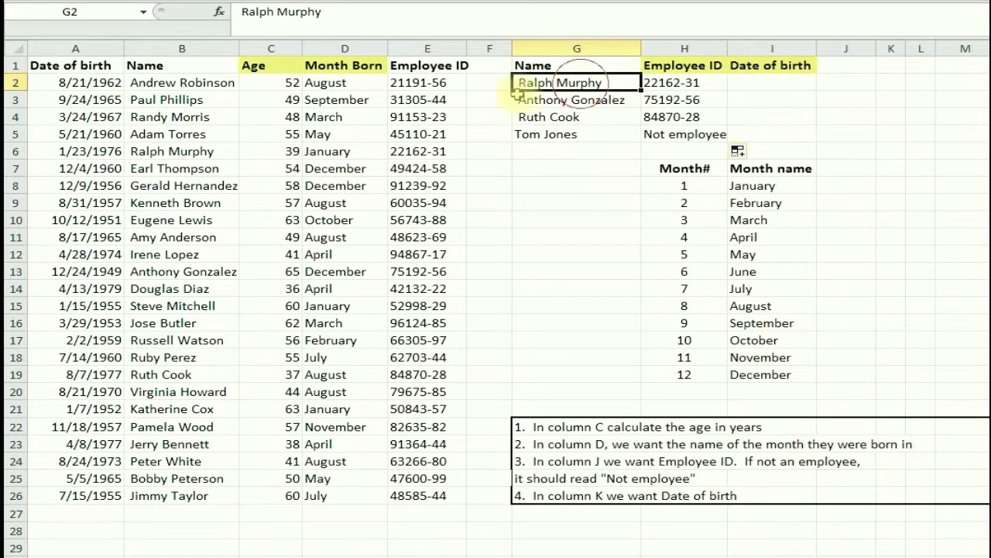
left_click(176, 168)
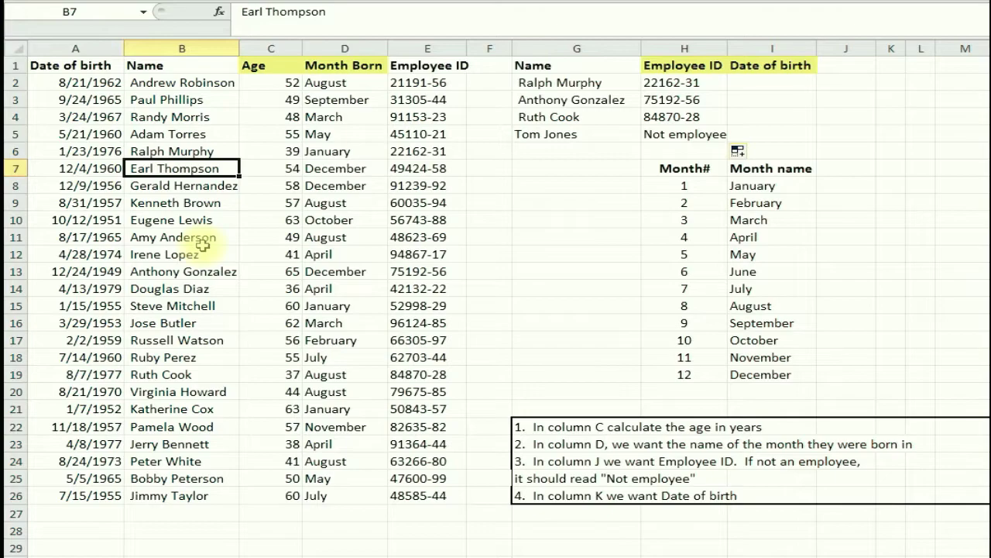
mouse_move(178, 252)
left_mouse_down()
mouse_move(340, 257)
mouse_move(167, 257)
left_mouse_up()
left_click_drag(161, 219, 81, 220)
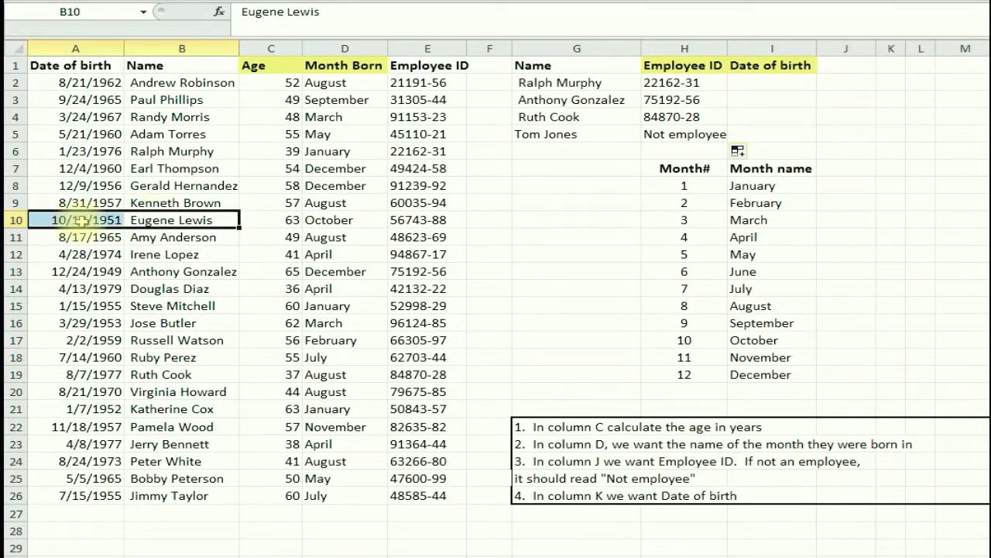
left_click(183, 199)
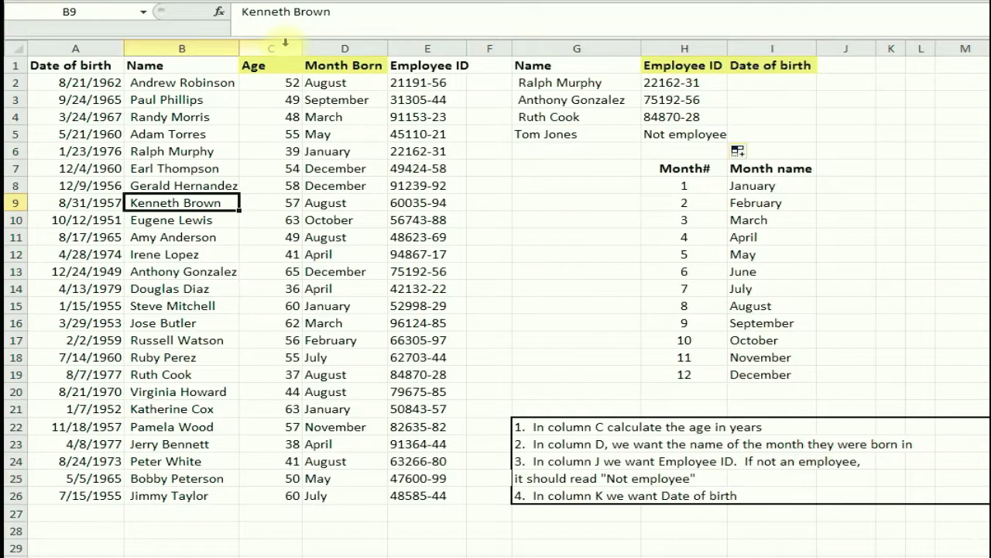
left_click(203, 150)
left_click(198, 185)
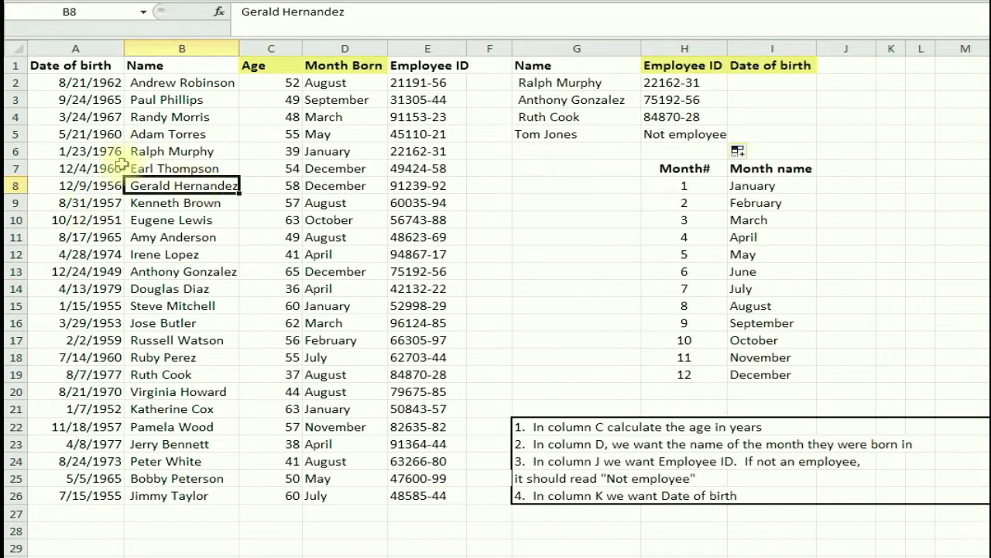
Start a MATCH function in cell I2 with G2 as the lookup value
left_click(762, 82)
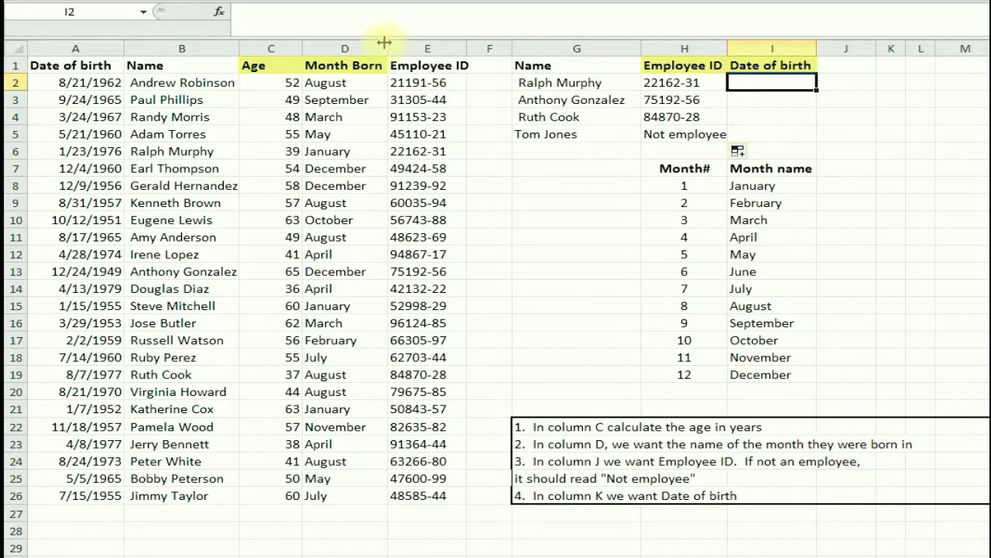
left_click(220, 12)
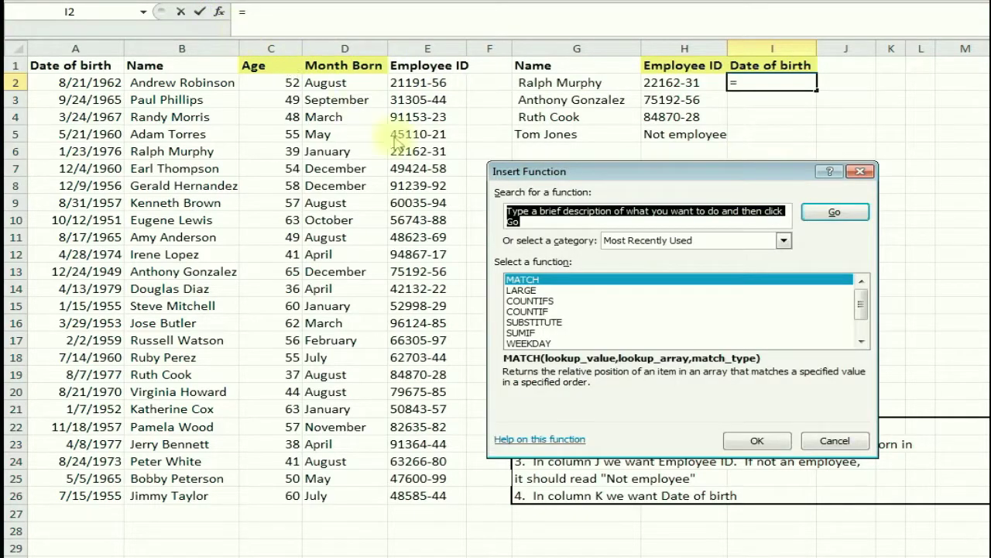
double_click(527, 279)
left_click_drag(642, 203, 569, 177)
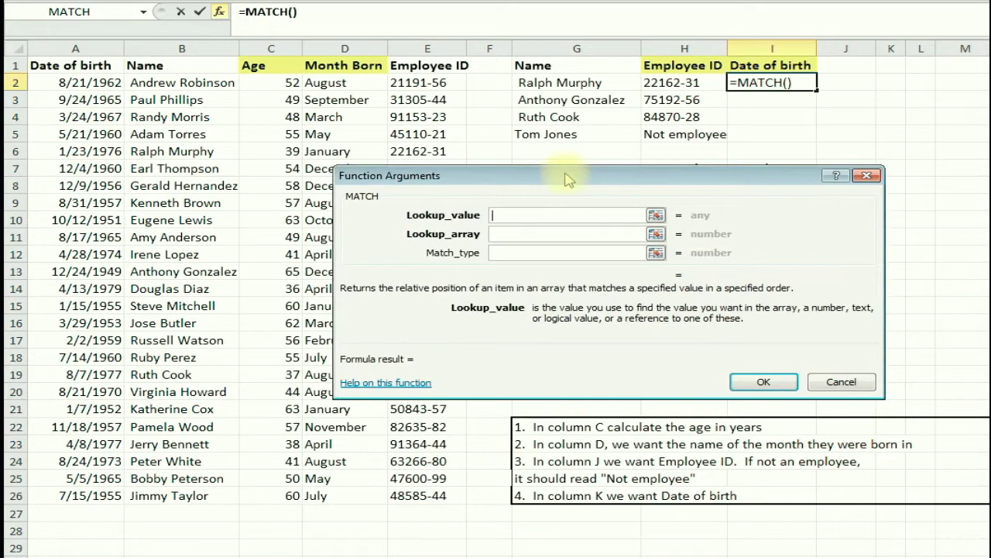
left_click(581, 83)
Complete the MATCH in I2 with lookup array B2:B26 and match type 0, and check the returned position against column B
left_click(509, 239)
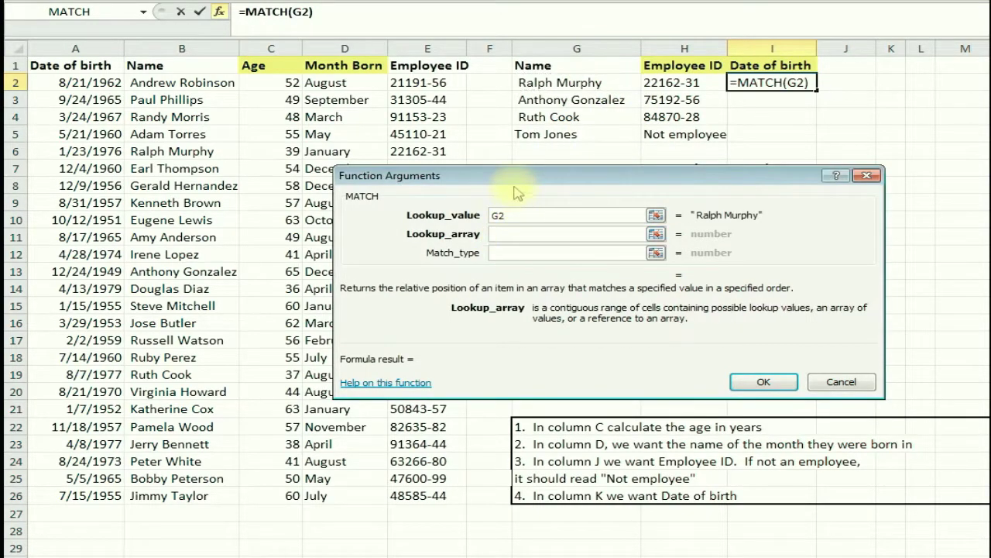
left_click_drag(514, 179, 566, 179)
left_click_drag(189, 82, 181, 495)
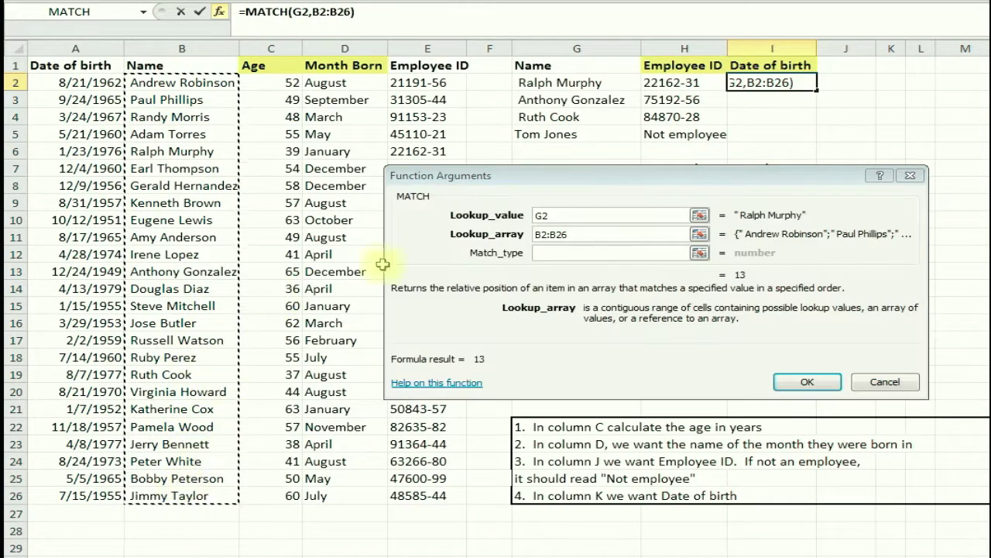
left_click(563, 253)
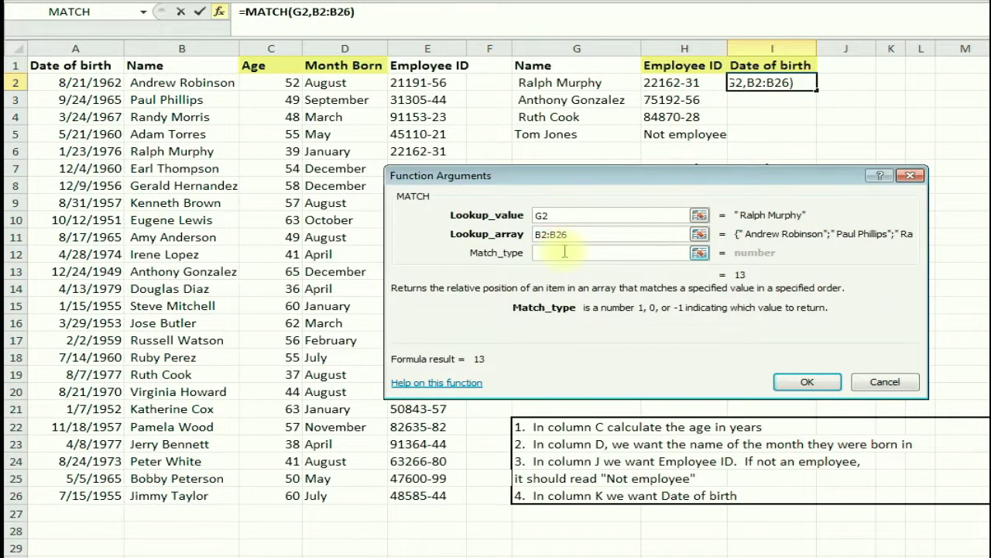
type("0")
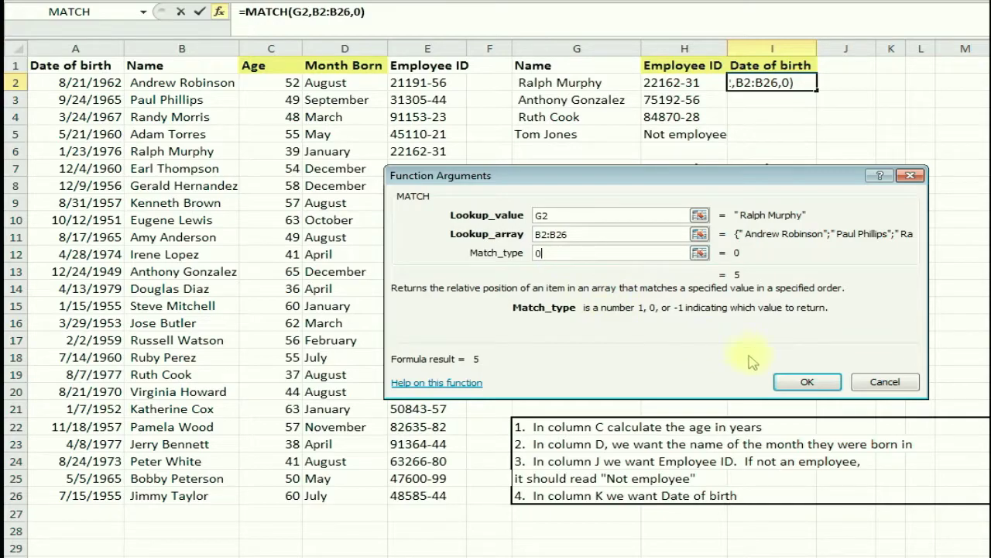
left_click(811, 384)
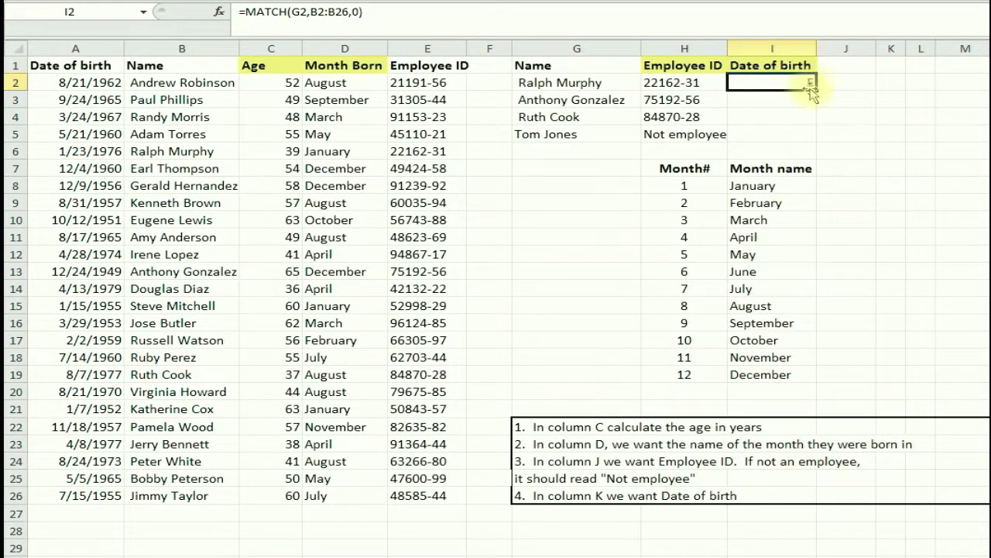
left_click(182, 97)
left_click(185, 116)
left_click(174, 134)
left_click(203, 151)
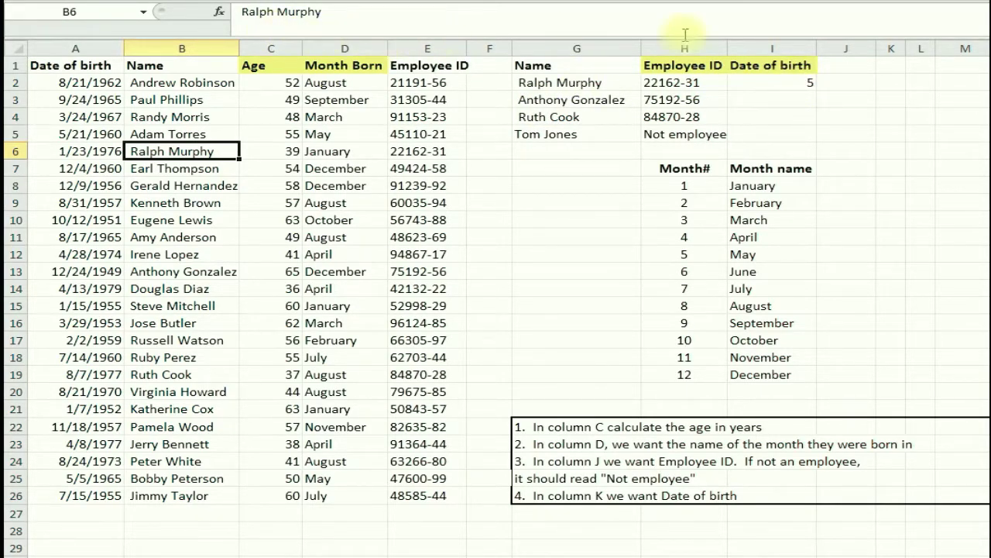
Wrap the MATCH in I2 inside an INDEX function that uses A2:A26 as its array
left_click(773, 82)
left_click(245, 12)
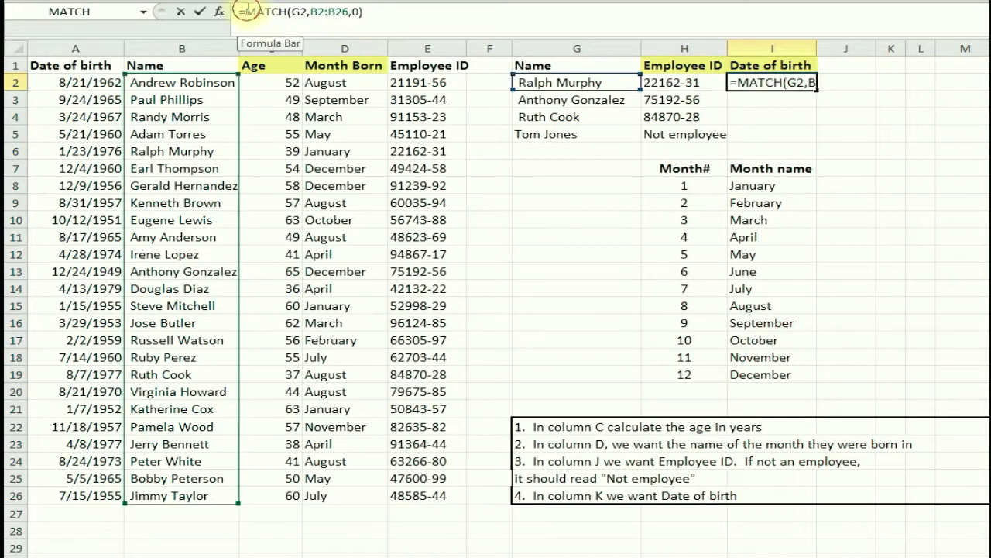
type("index(")
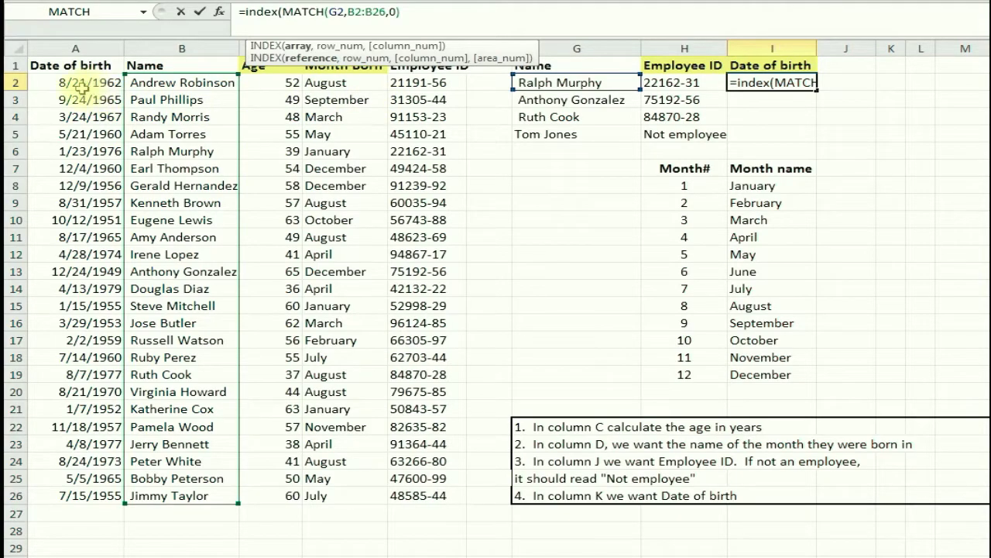
left_click_drag(83, 82, 71, 496)
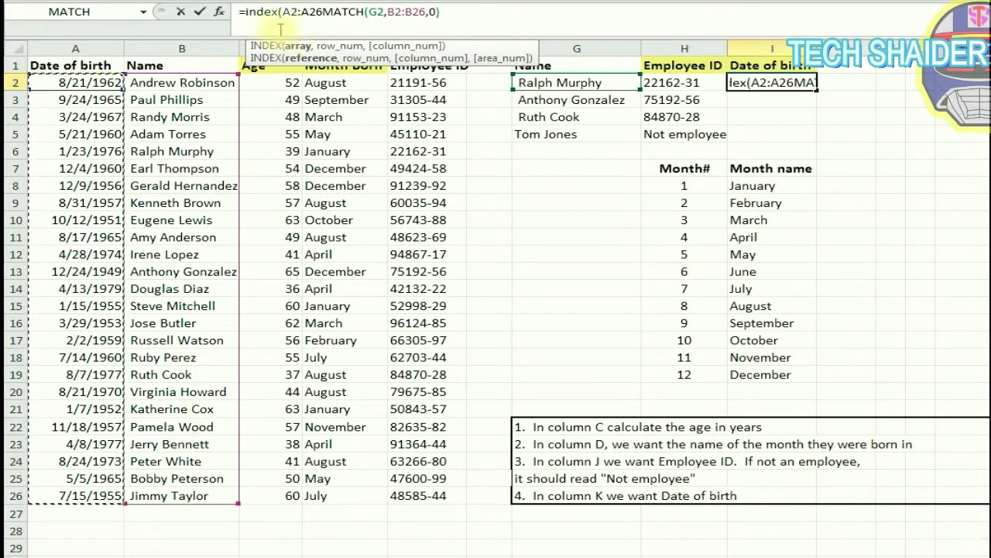
type(",0")
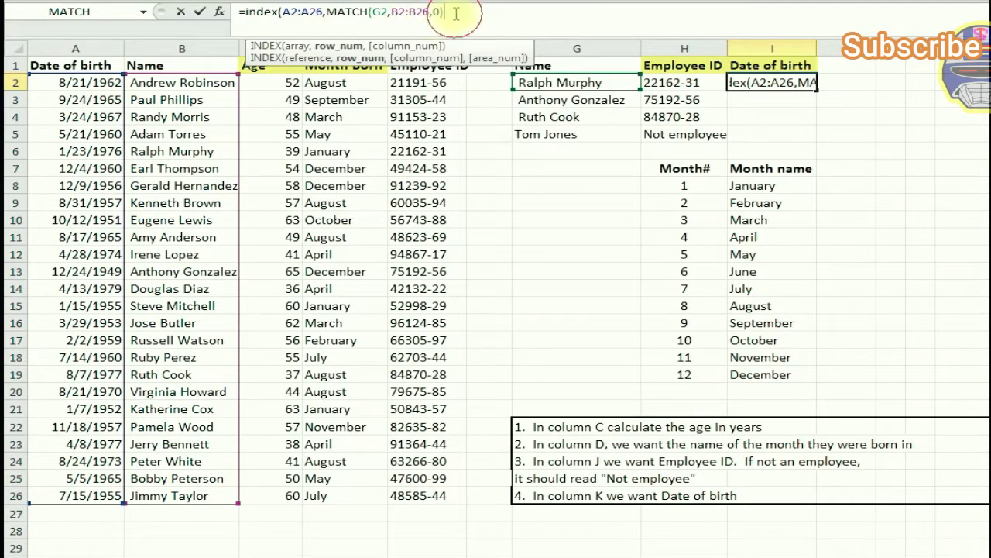
type(")")
key("Return")
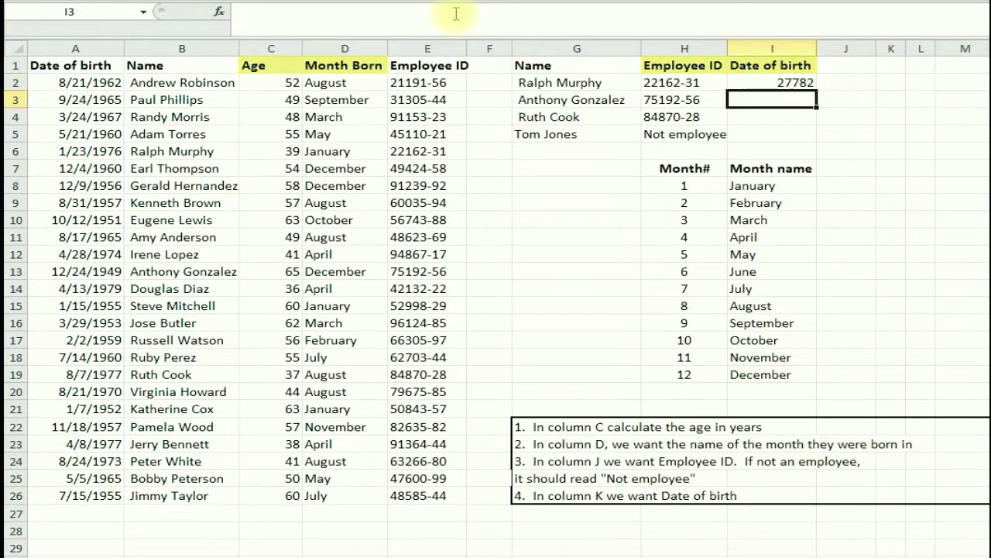
Format cells I2 through I5 as dates of the type *3/14/2001
left_click(785, 82)
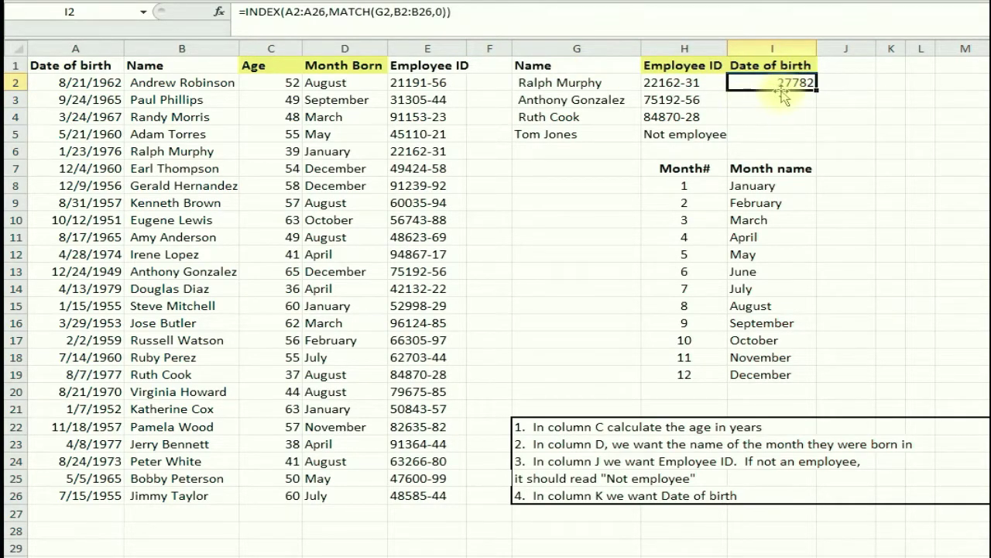
left_click_drag(778, 83, 774, 133)
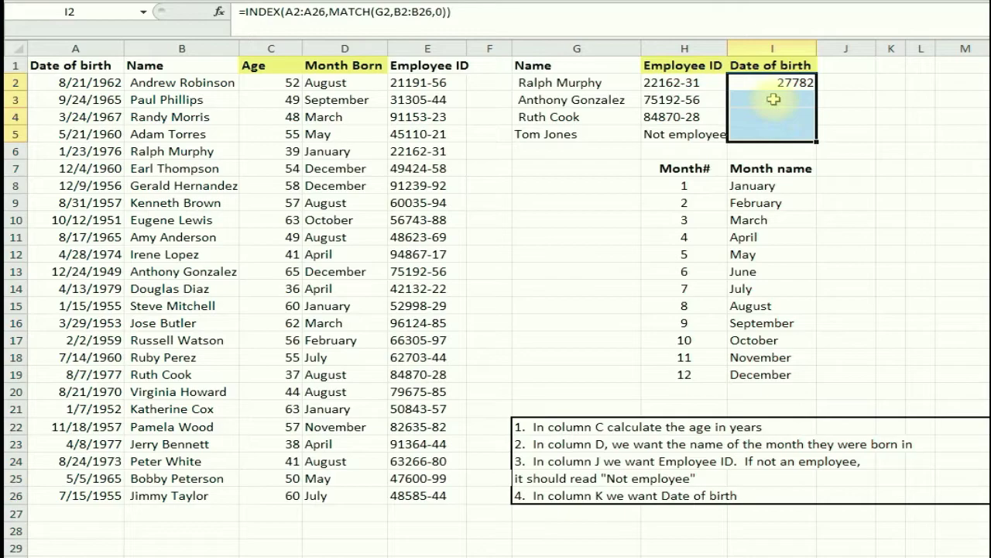
right_click(773, 99)
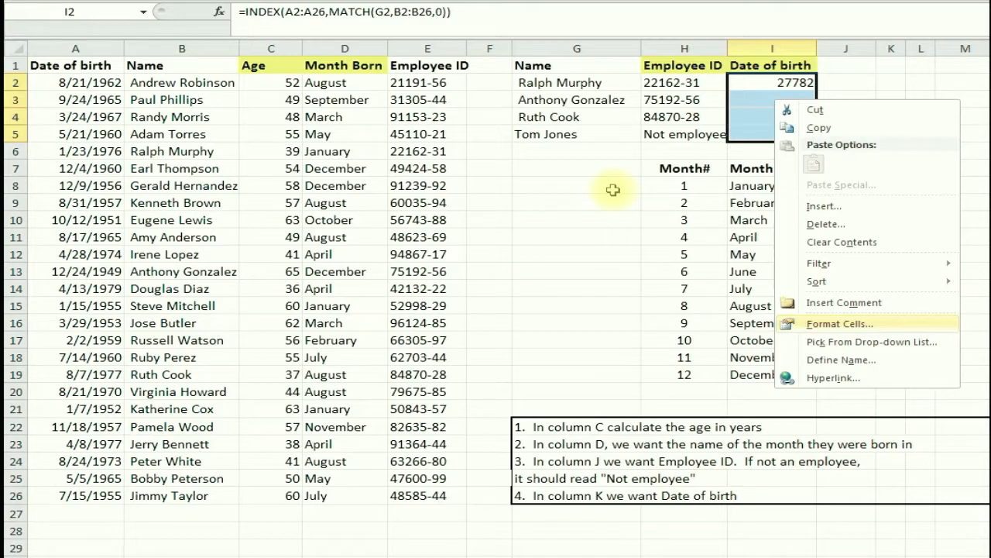
key("Return")
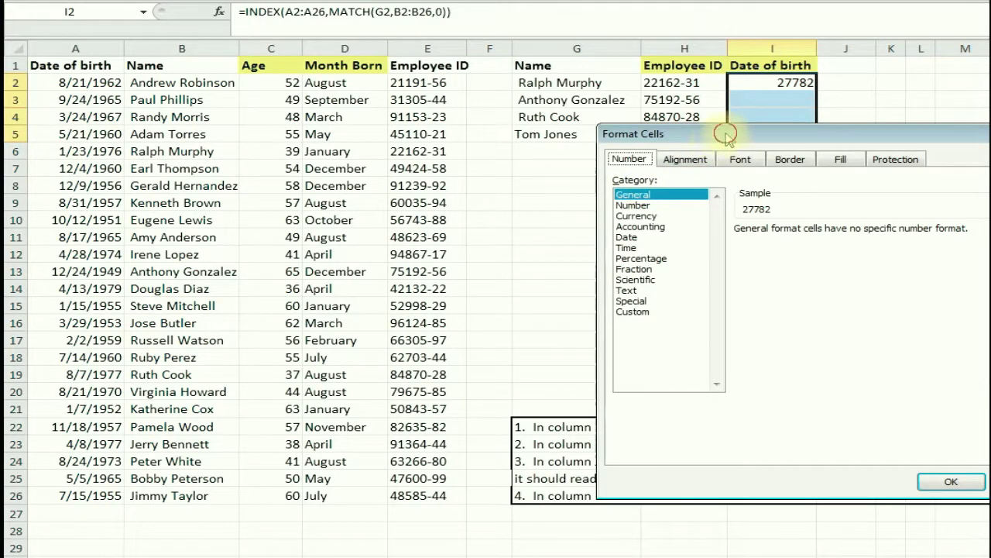
left_click_drag(726, 134, 511, 130)
left_click(413, 234)
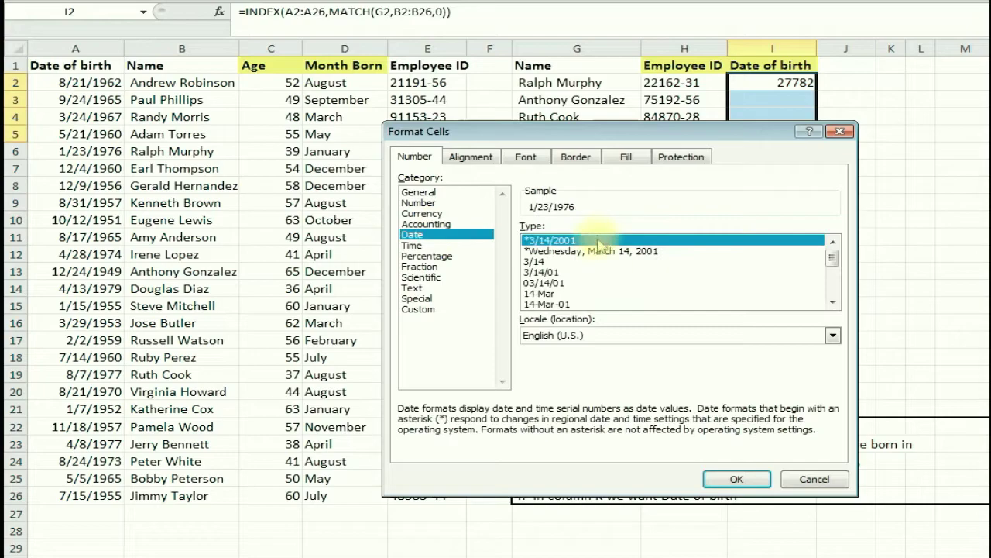
left_click(732, 479)
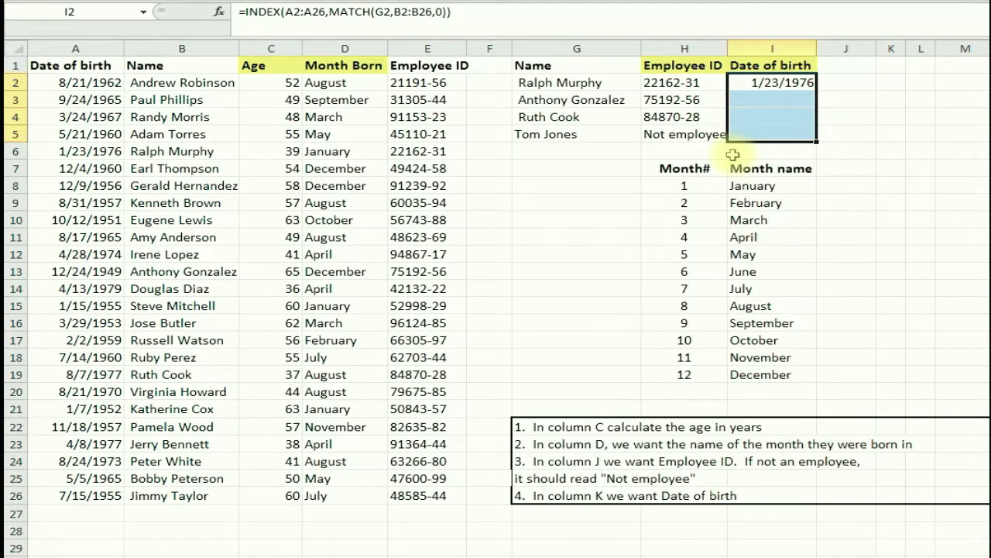
Fill the INDEX MATCH formula from I2 down through I5 and check the copied formulas
left_click(781, 83)
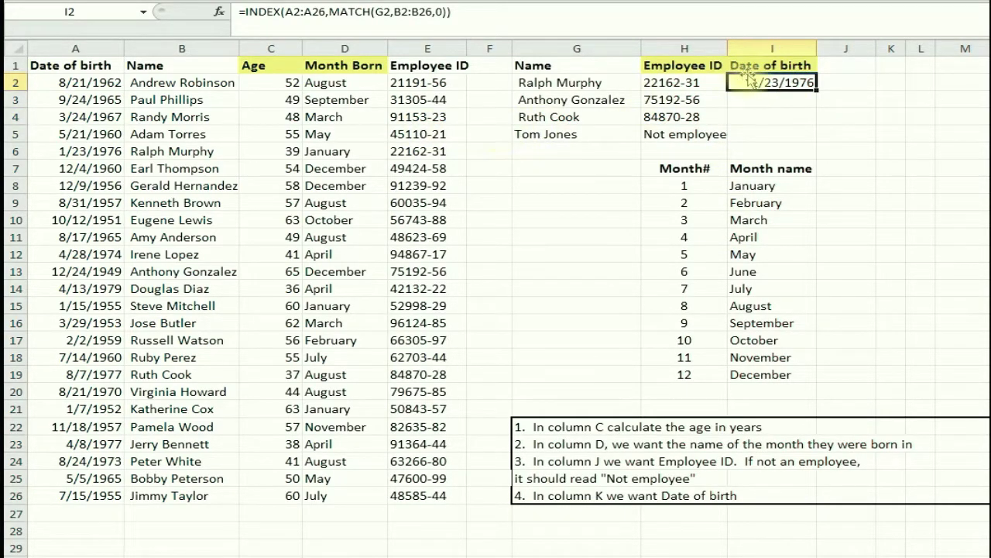
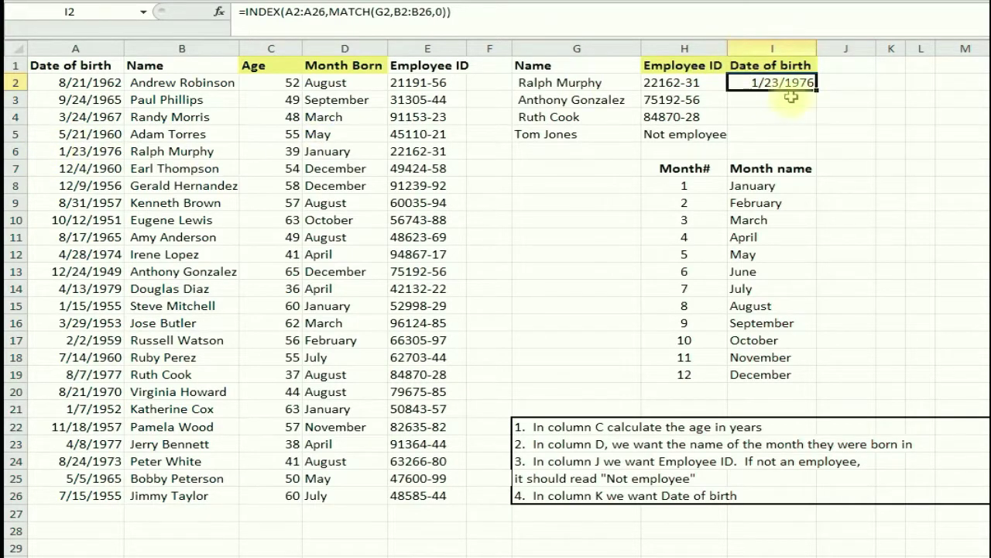
left_click_drag(817, 90, 817, 140)
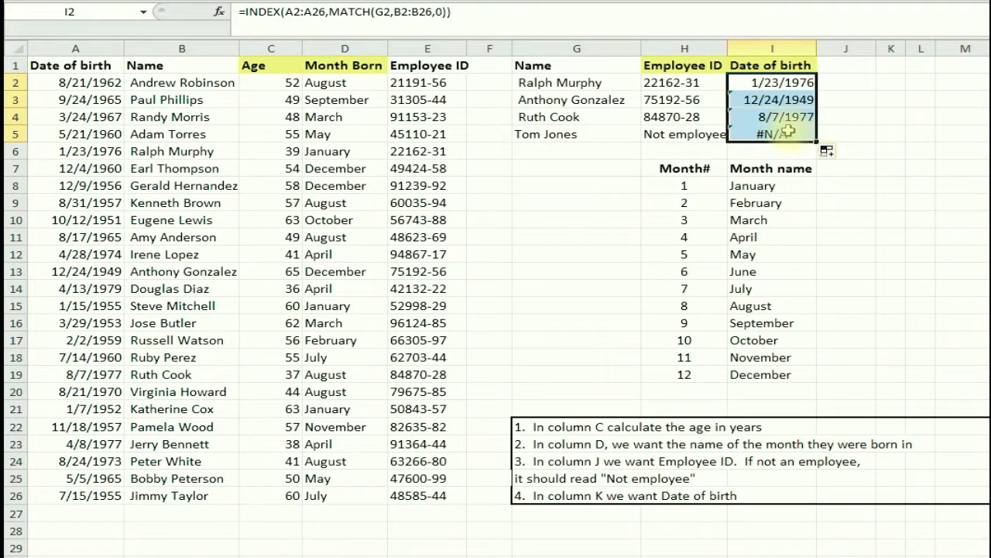
left_click(775, 90)
left_click(775, 99)
left_click(773, 116)
Wrap the I5 INDEX MATCH formula in IFERROR with an empty string "" as the value returned on an error
left_click(773, 134)
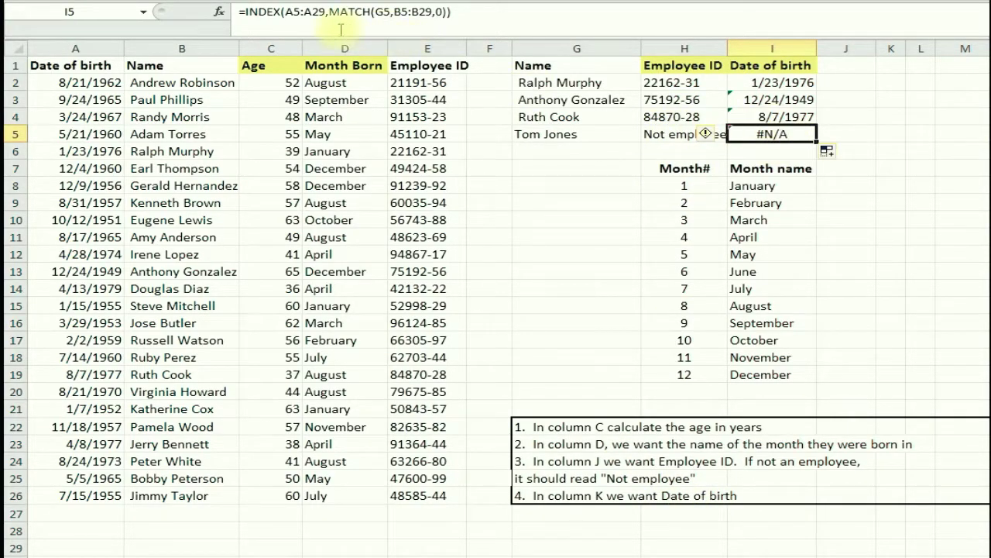
left_click(242, 11)
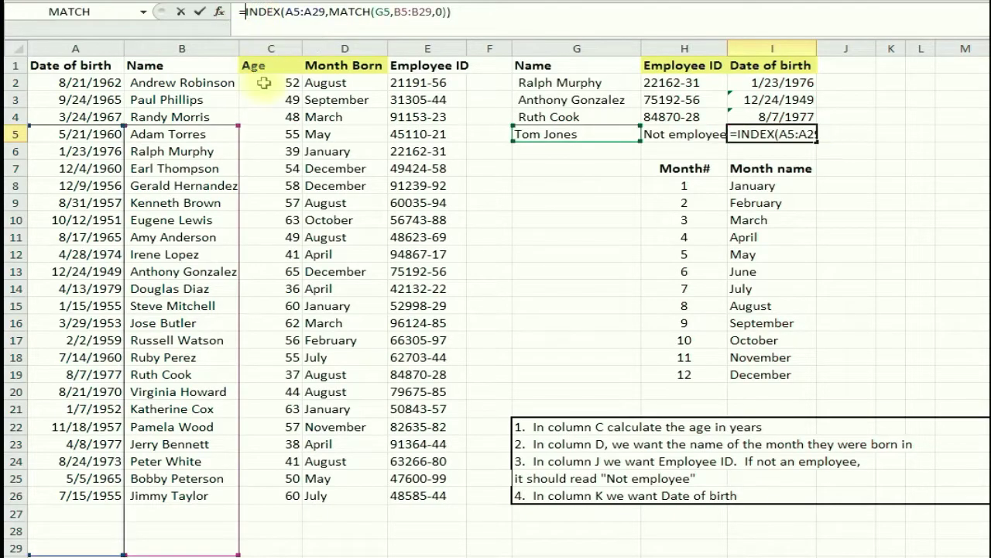
type("iferror(")
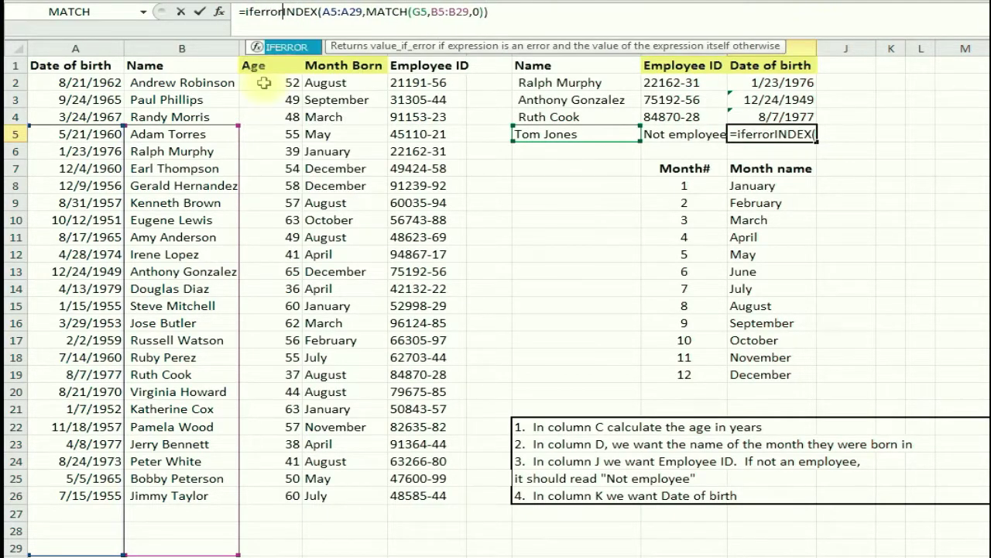
left_click(512, 12)
type(",")
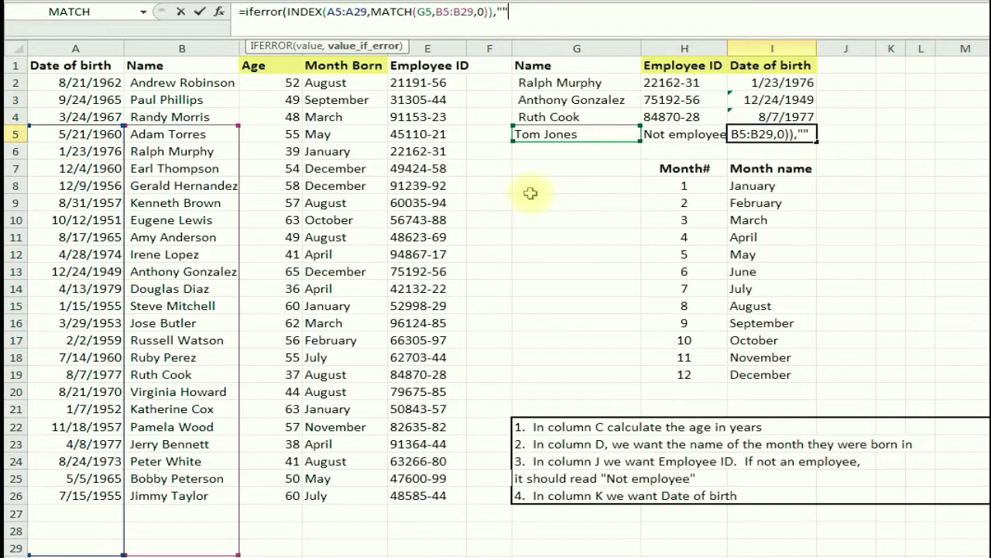
key("Return")
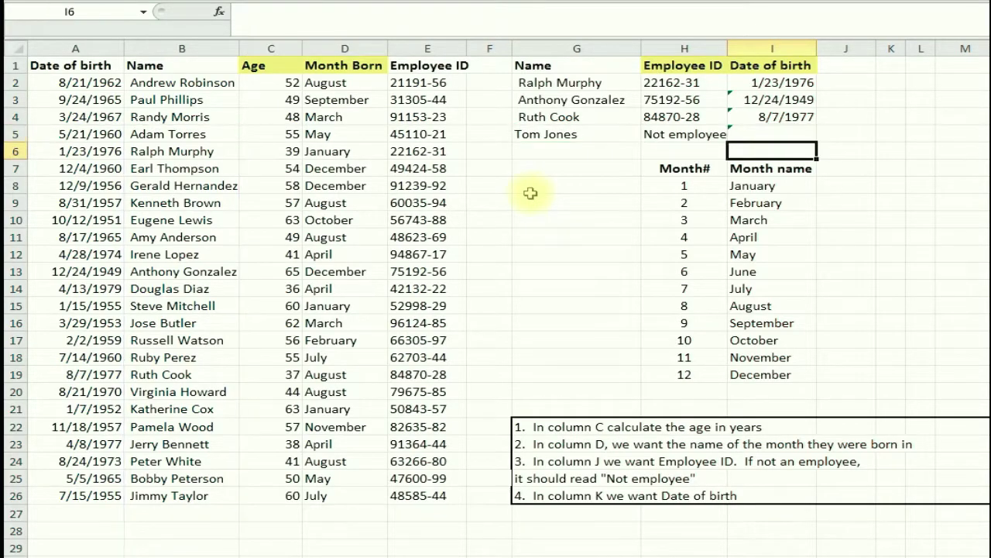
Fill the IFERROR formula from I5 up through I2 and check the birth dates against columns A and B
left_click(768, 134)
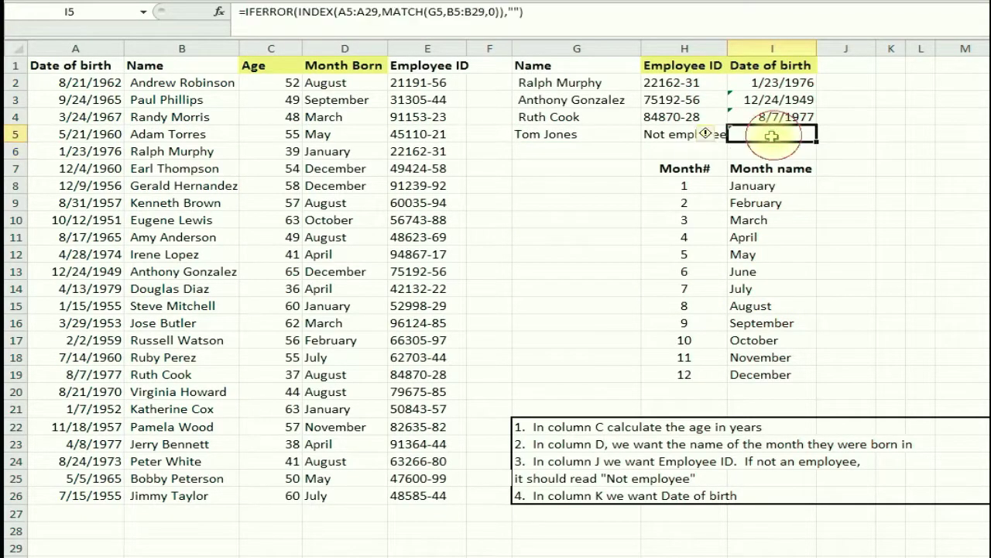
left_click_drag(817, 141, 812, 79)
left_click(767, 116)
left_click(772, 100)
left_click(772, 82)
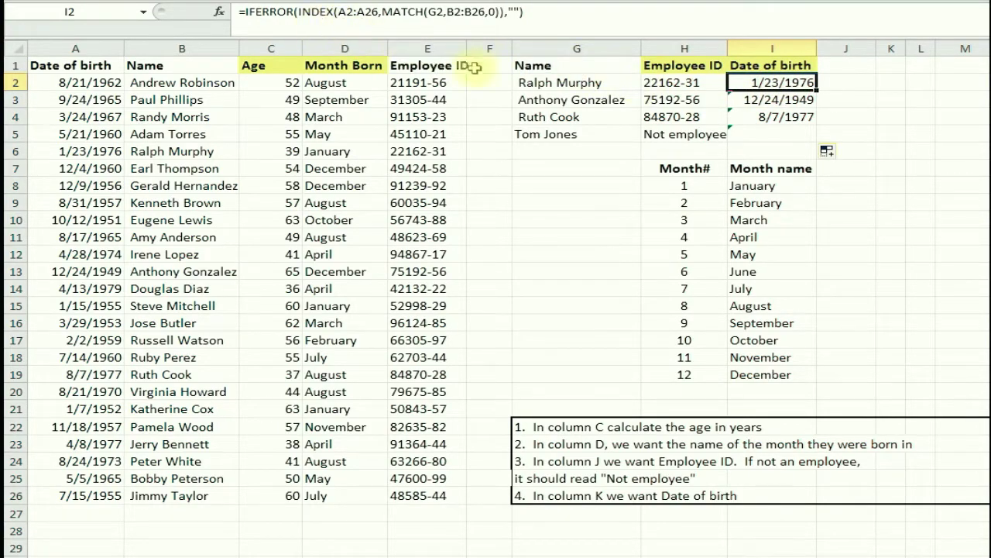
left_click(97, 201)
left_click(182, 202)
left_click(87, 271)
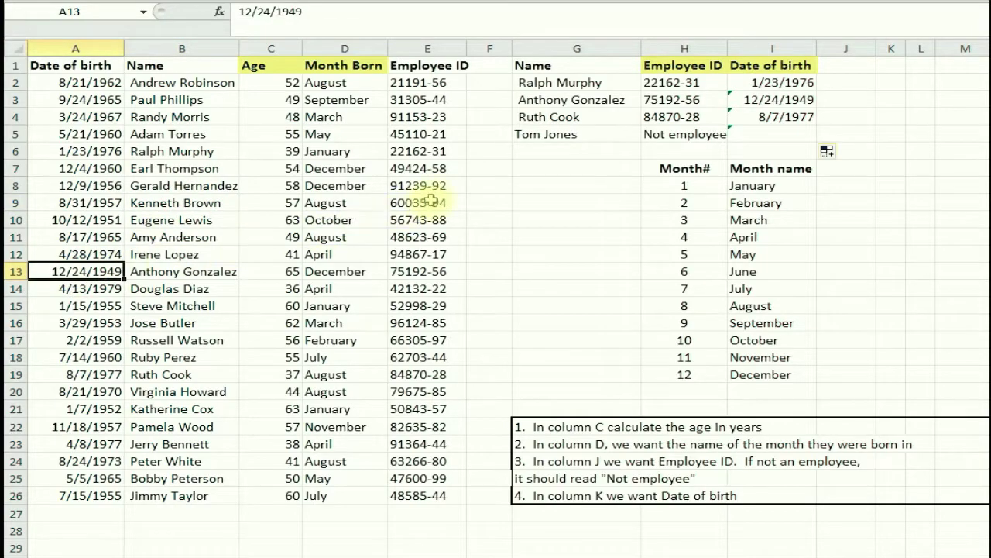
Switch to the golf scores sheet and examine the golfer names and the three Golf Score columns
left_click(549, 407)
left_click(545, 197)
left_click(527, 236)
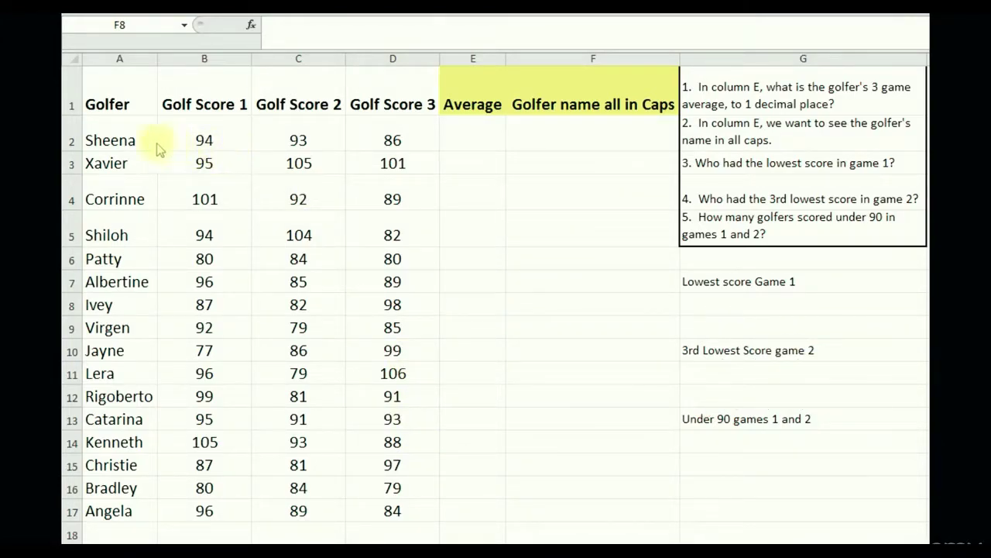
left_click(124, 195)
left_click(103, 259)
left_click(111, 307)
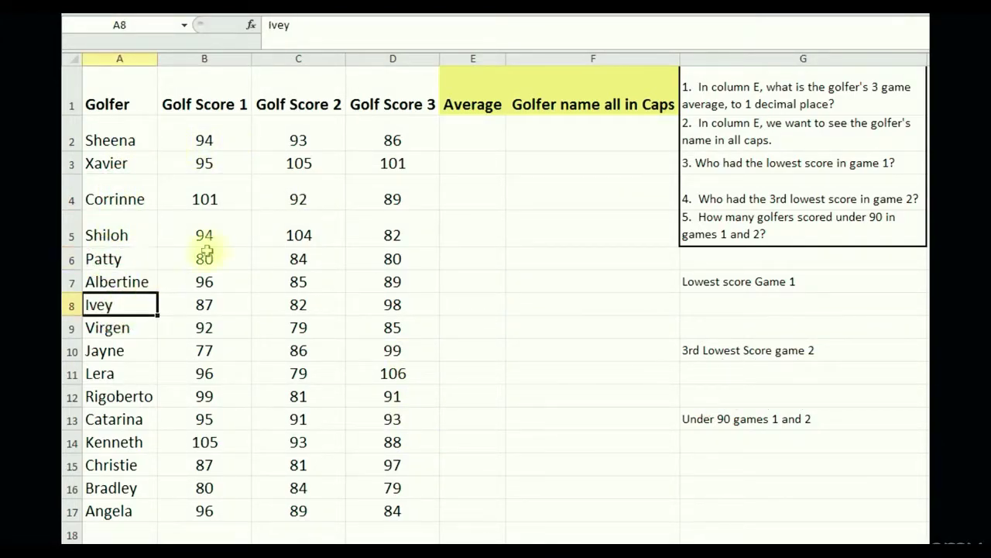
left_click(213, 103)
left_click(288, 104)
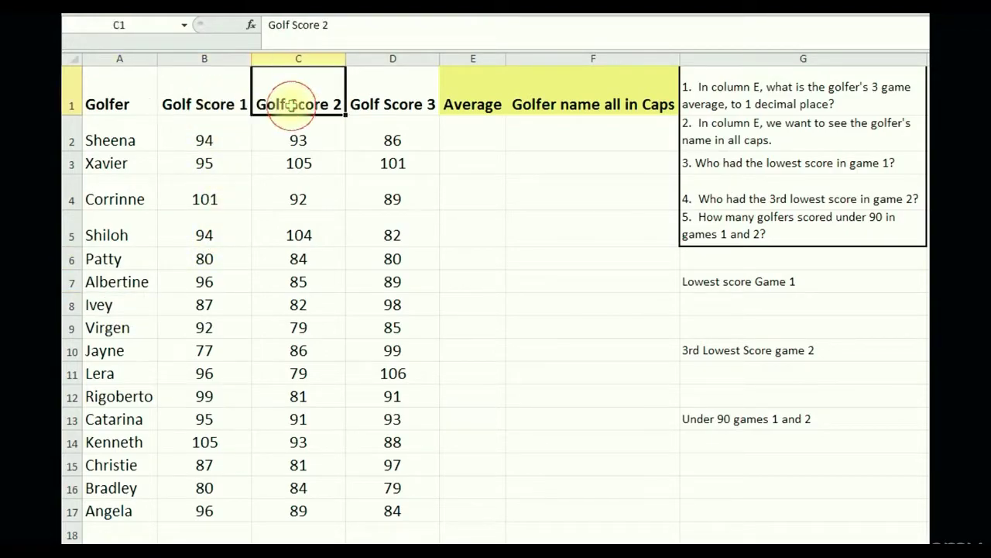
left_click(384, 96)
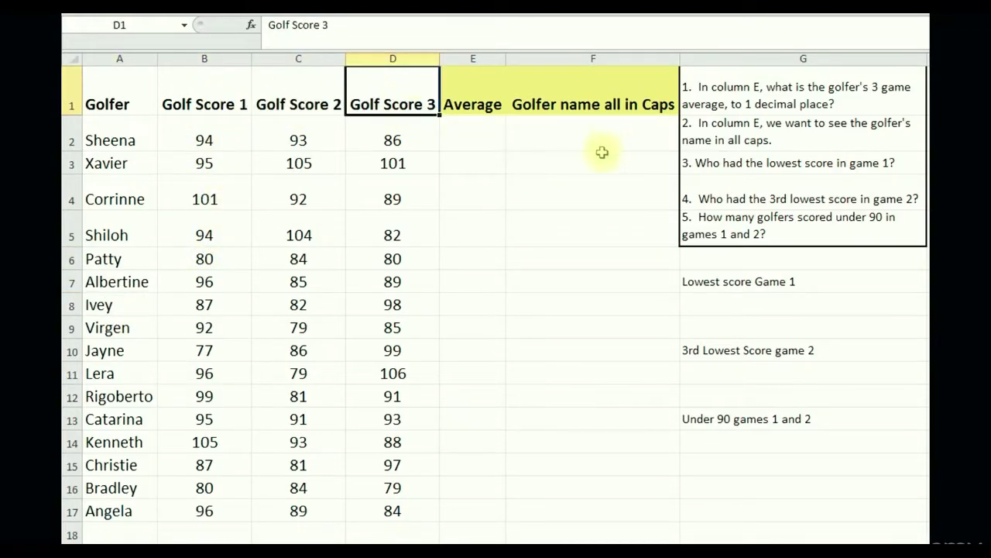
Examine the golf tasks in column G and the empty Average and Golfer name all in Caps columns, and select E2
left_click(719, 104)
left_click(697, 140)
left_click(688, 180)
left_click(596, 163)
left_click(611, 135)
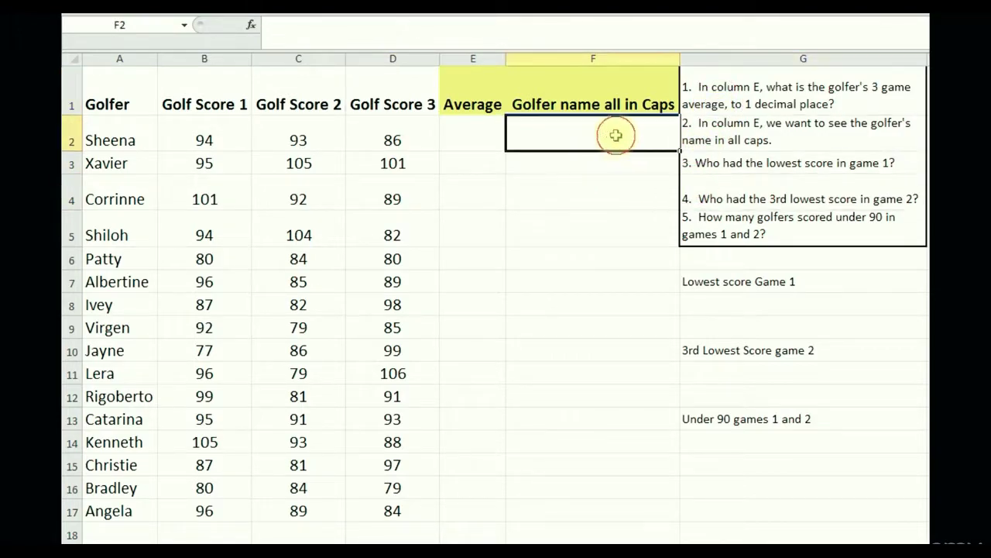
left_click(736, 93)
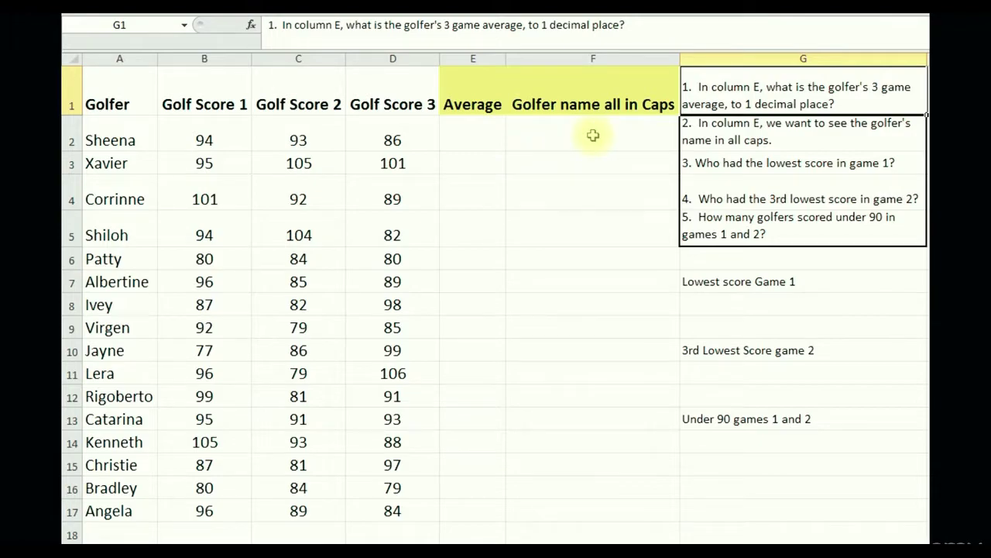
left_click(475, 137)
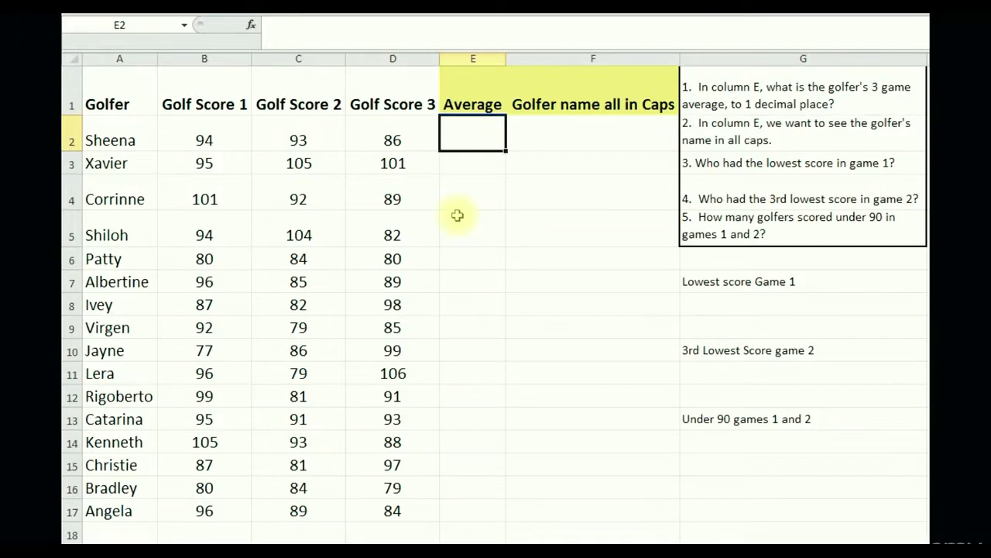
Enter an AVERAGE formula in E2 over the first golfer's three scores, B2:D2
type("=ave")
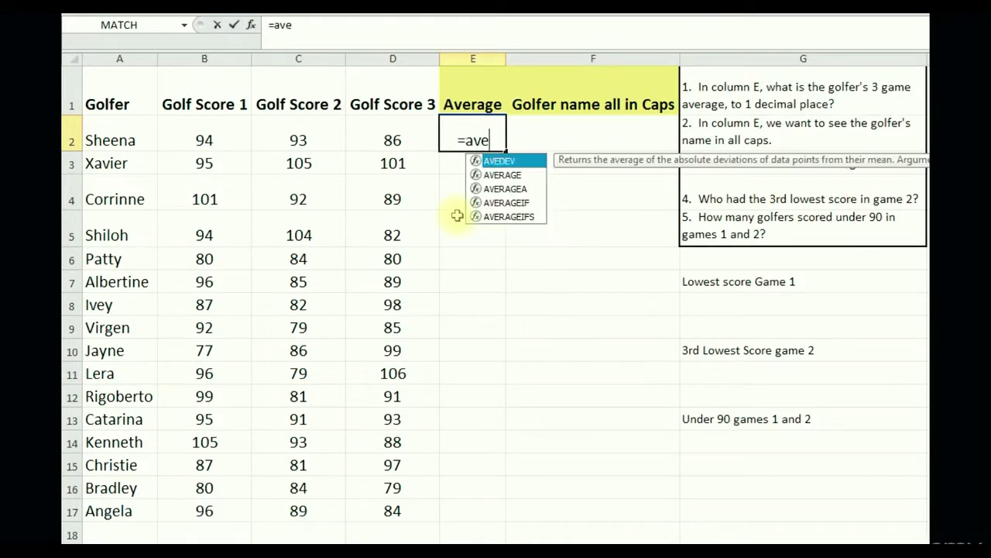
type("rage(")
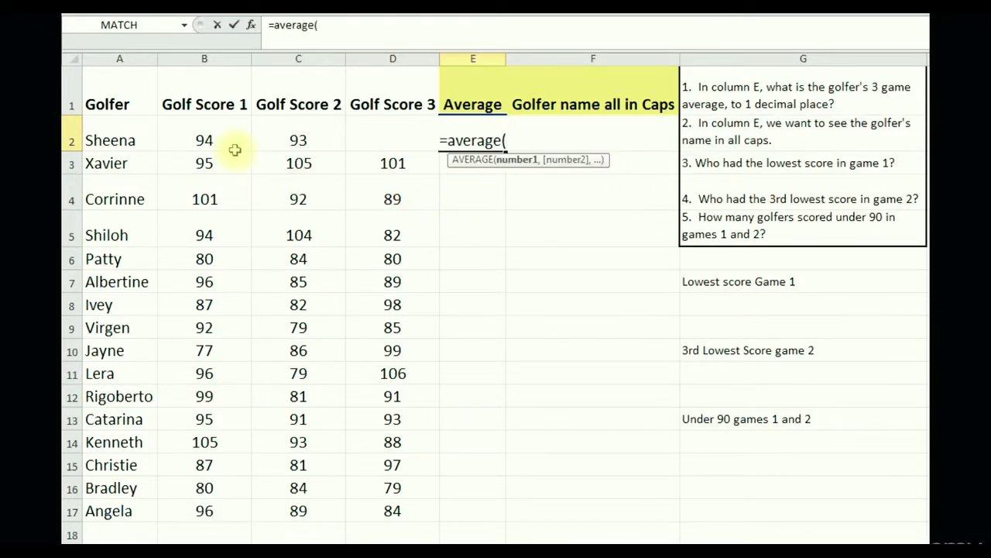
left_click_drag(204, 140, 389, 132)
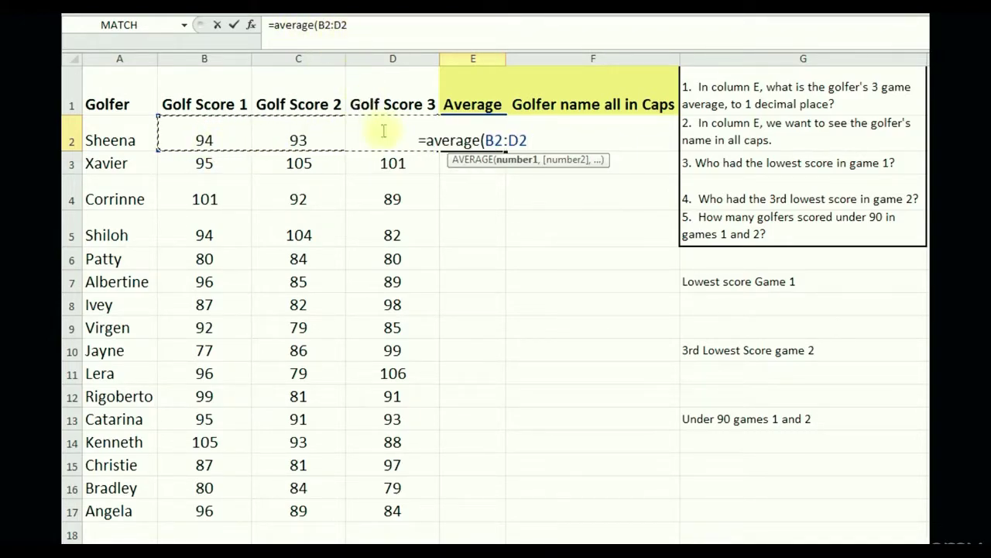
type(")")
key("Return")
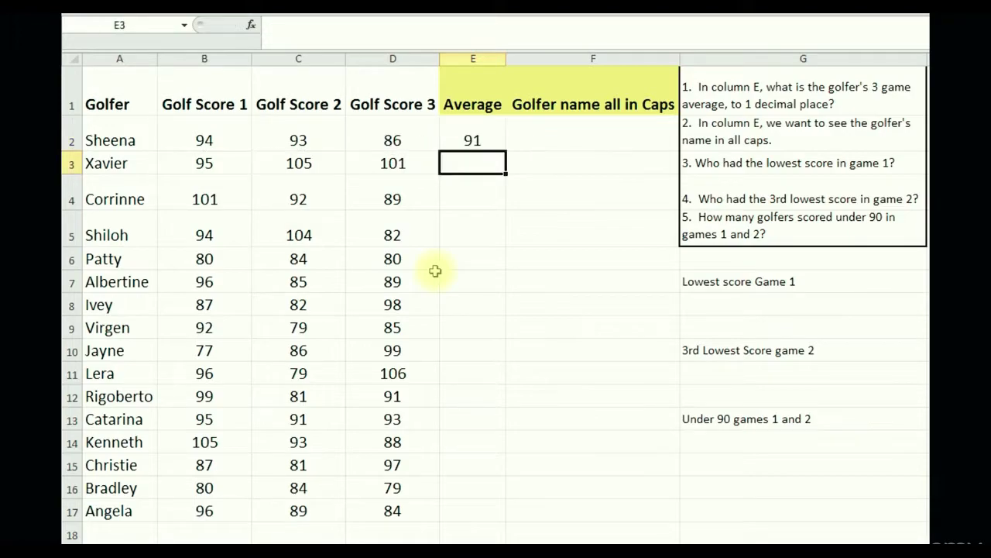
Wrap the average in E2 in a FIXED function with 1 decimal and fill the formula down to E17
left_click(473, 140)
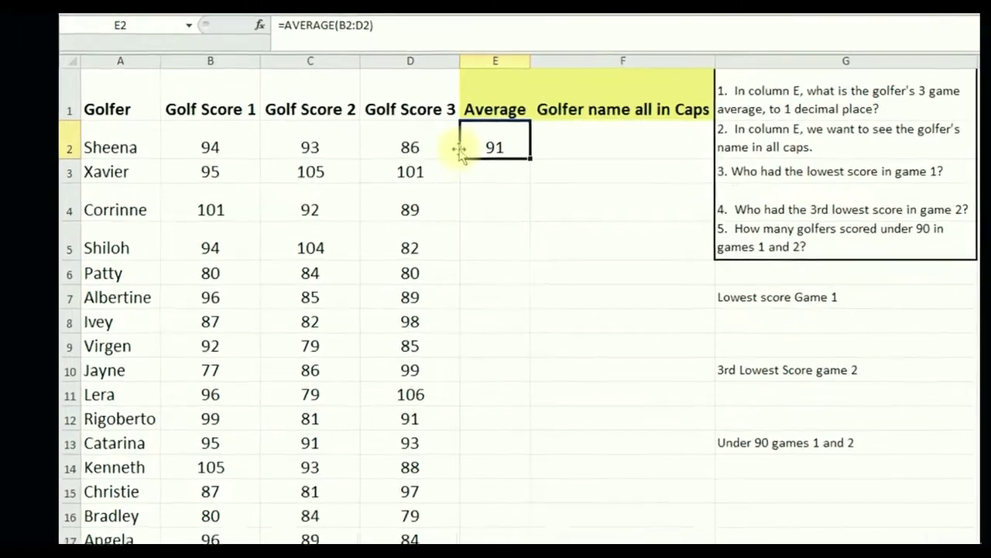
left_click(397, 35)
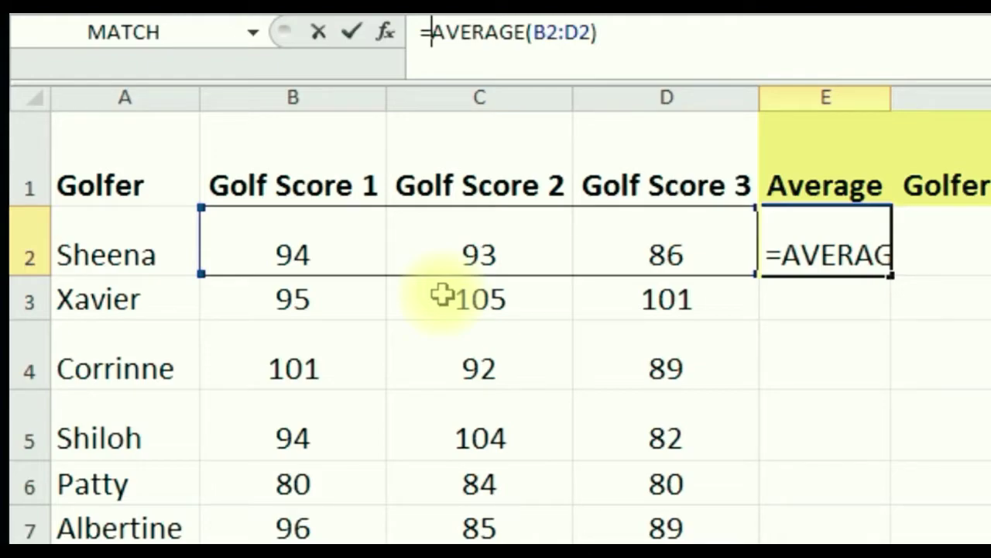
type("fixed(")
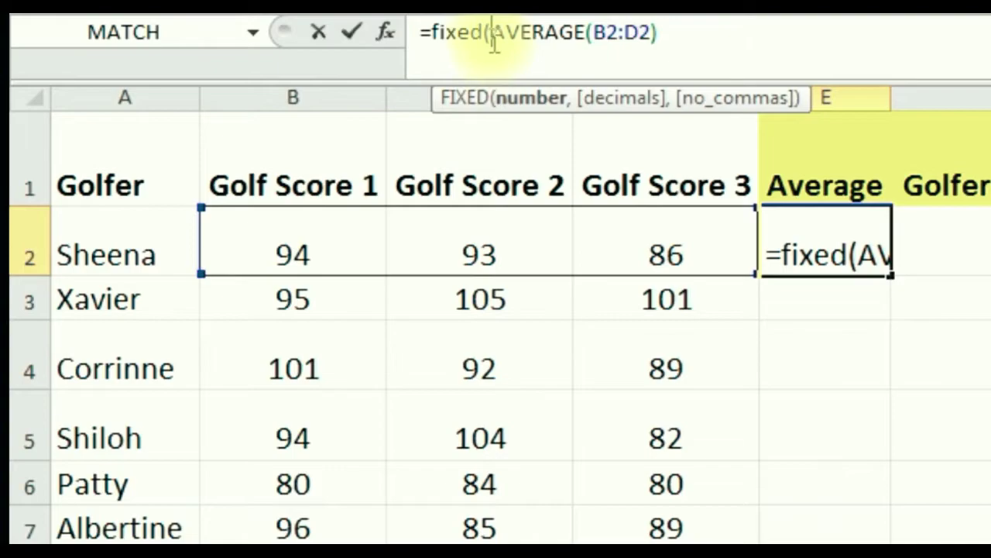
left_click(660, 32)
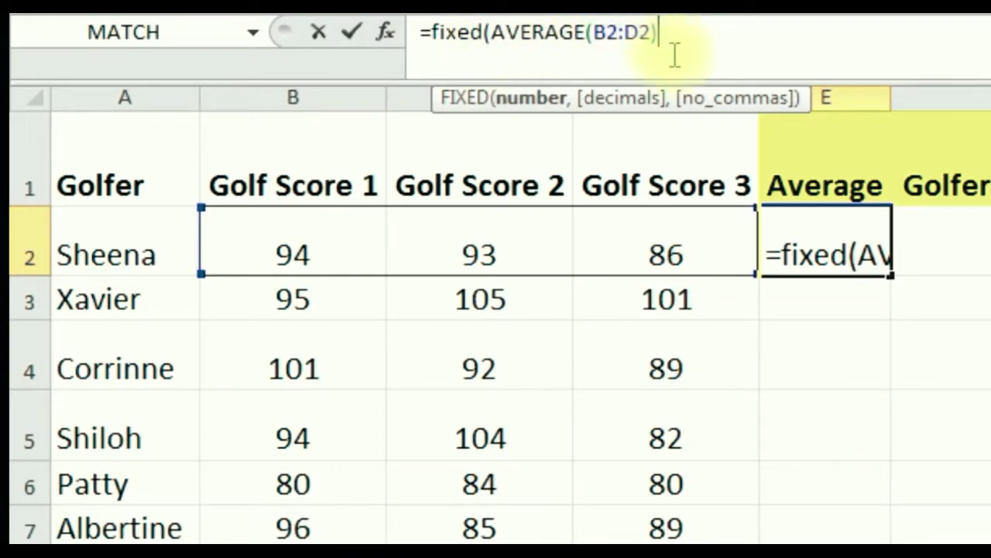
type(",")
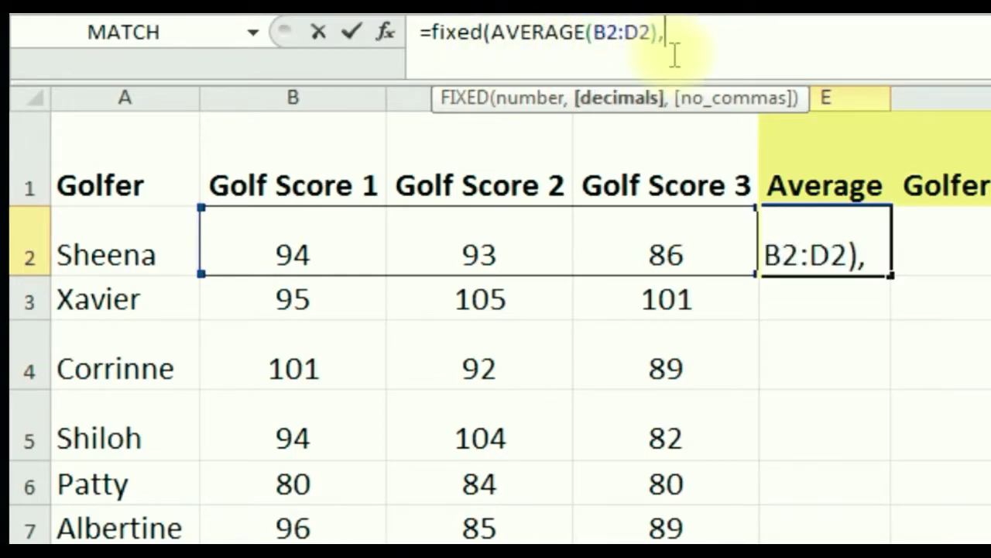
type("1)")
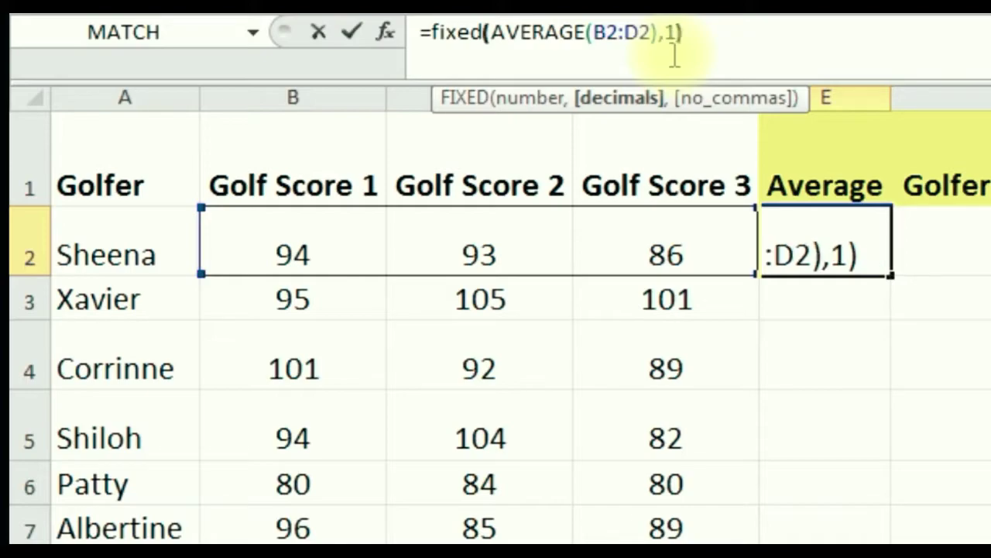
key("Return")
left_click(875, 241)
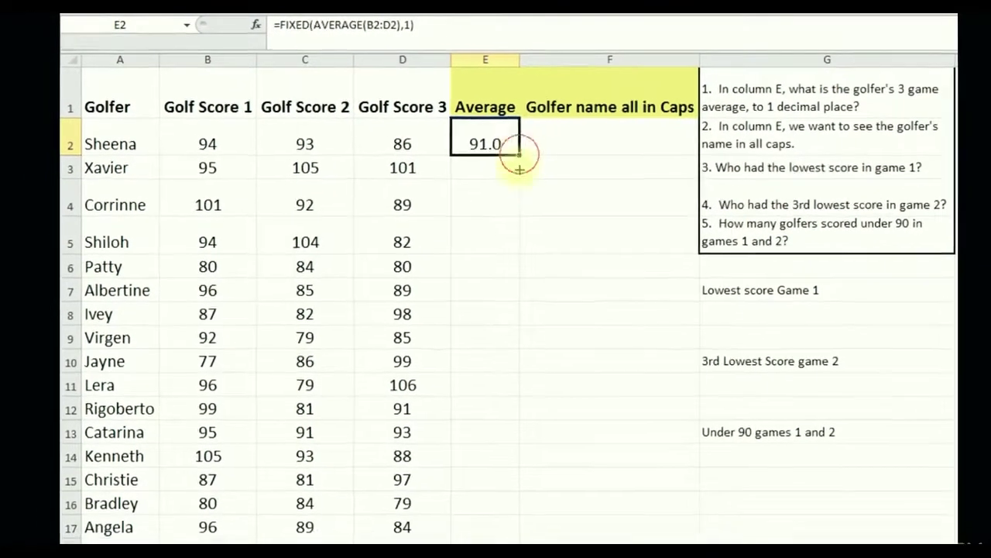
left_click_drag(519, 158, 485, 531)
Check several of the filled averages and their formulas throughout column E
left_click(473, 350)
left_click(475, 259)
left_click(474, 327)
left_click(479, 285)
left_click(479, 235)
left_click(476, 199)
left_click(496, 162)
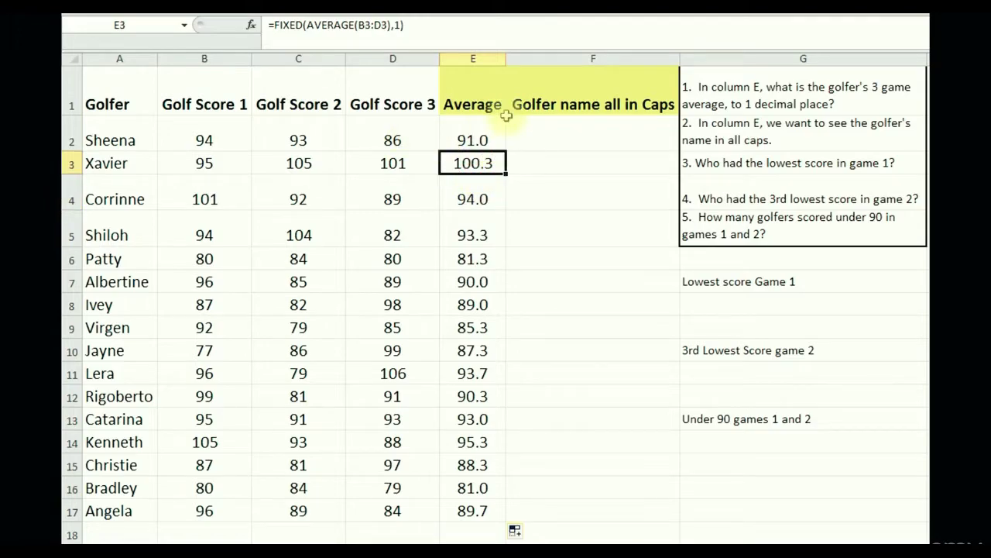
left_click(477, 373)
left_click(469, 422)
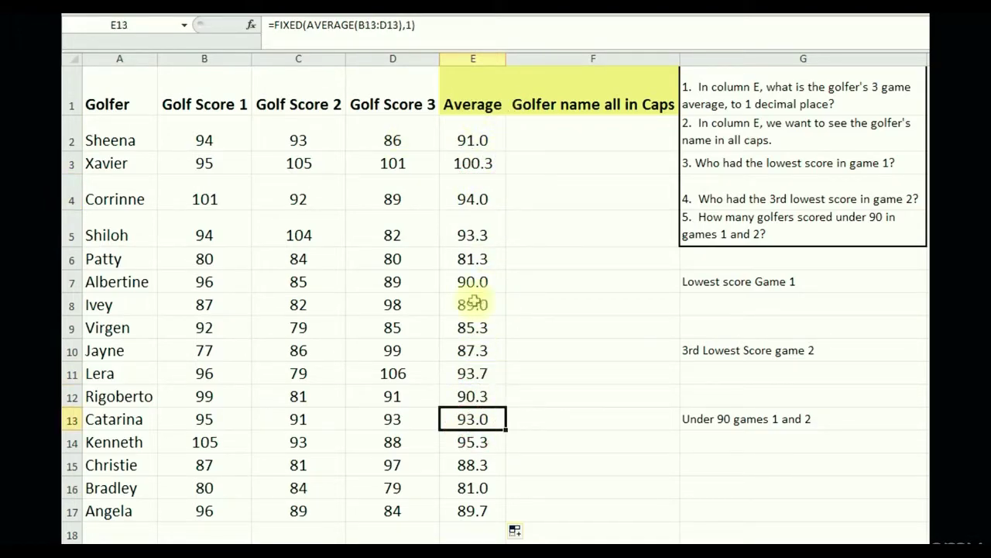
left_click(473, 258)
left_click(472, 146)
Search for the UPPER function and insert it in F2 with A2 as its text argument
left_click(550, 144)
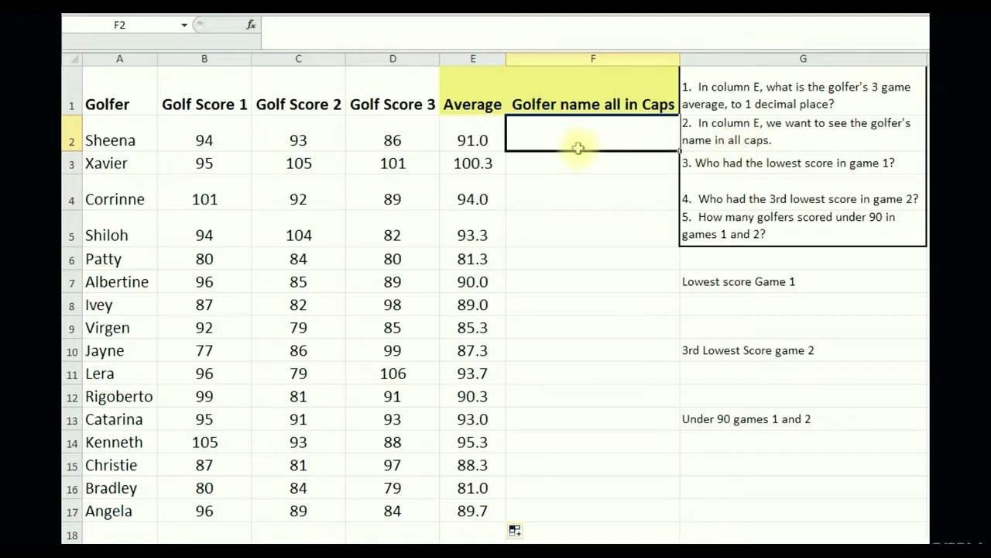
left_click(540, 166)
left_click(540, 137)
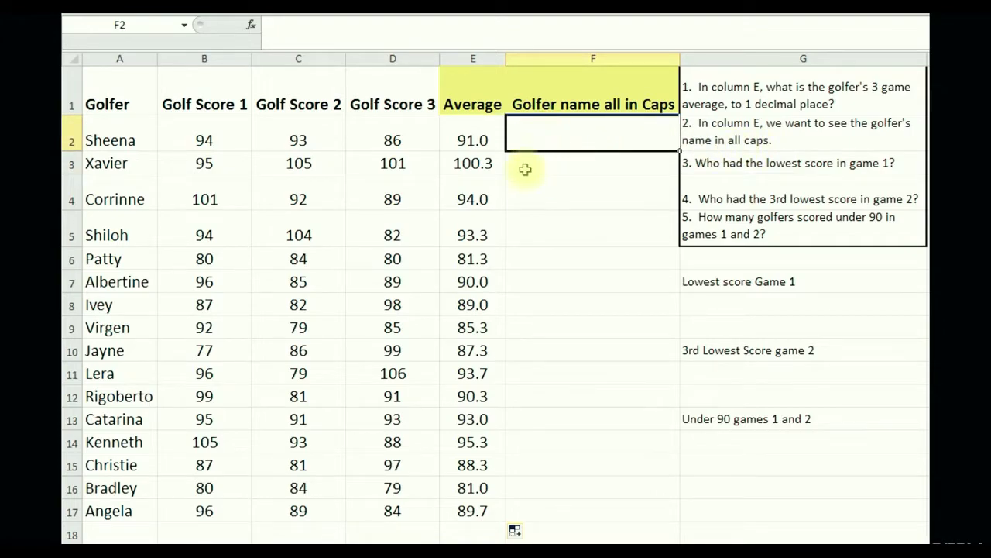
left_click(251, 27)
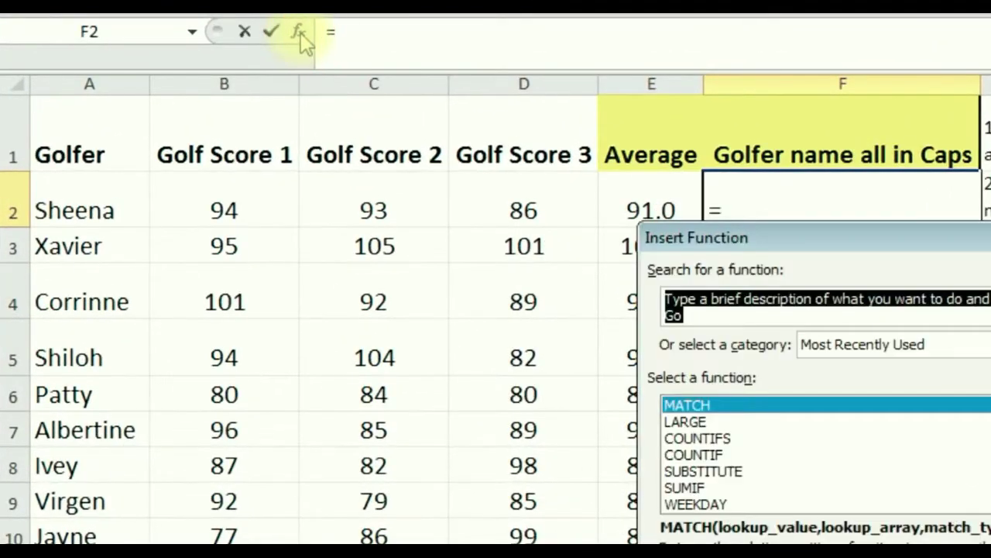
type("upper")
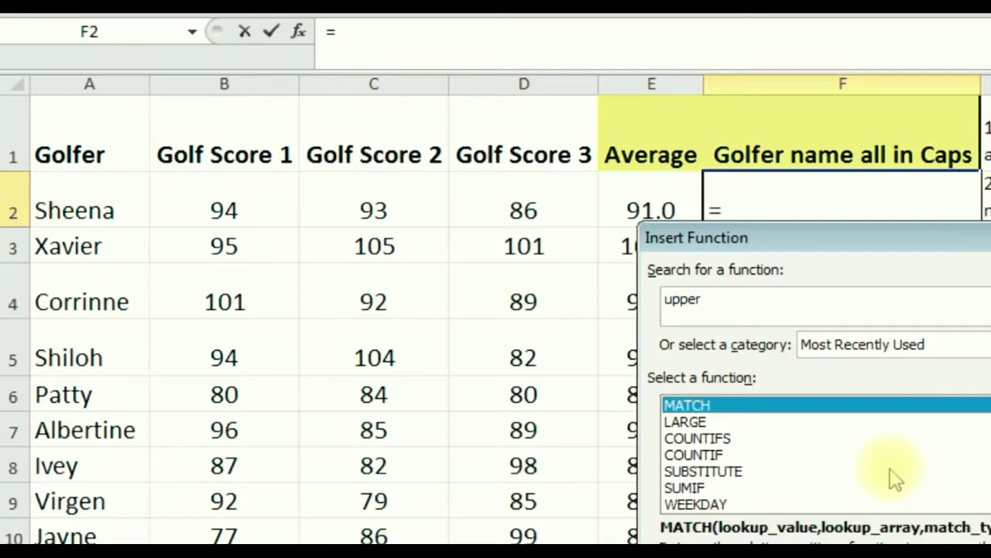
key("Return")
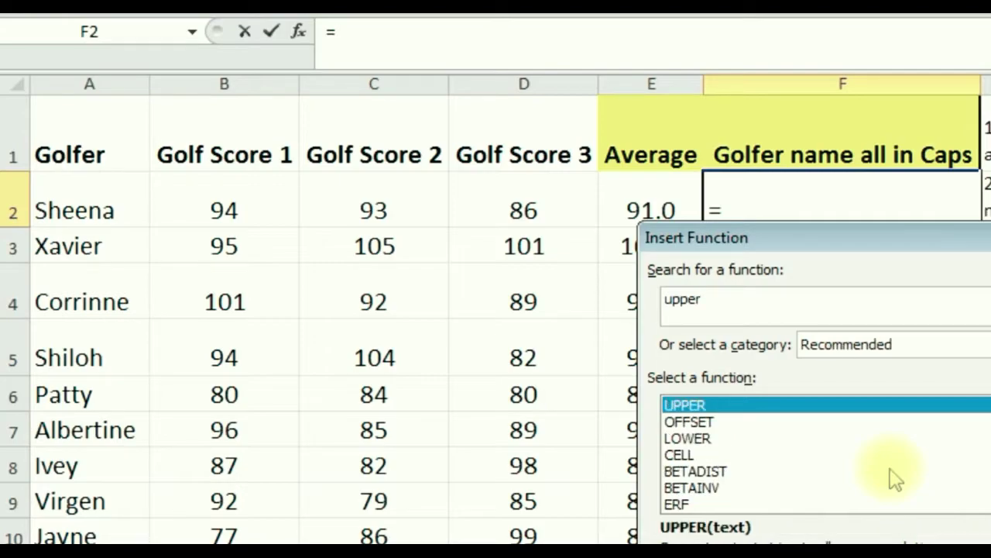
double_click(787, 405)
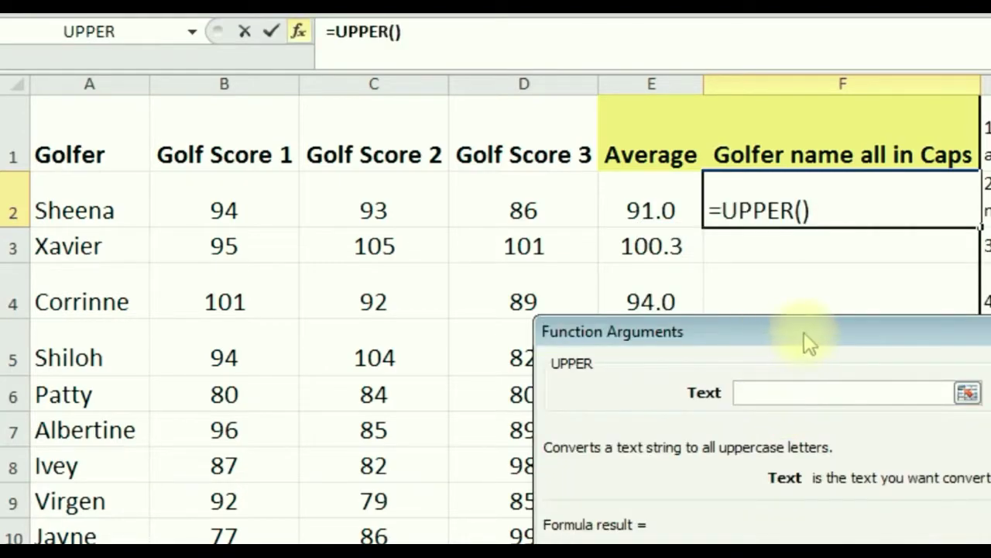
left_click_drag(804, 331, 655, 329)
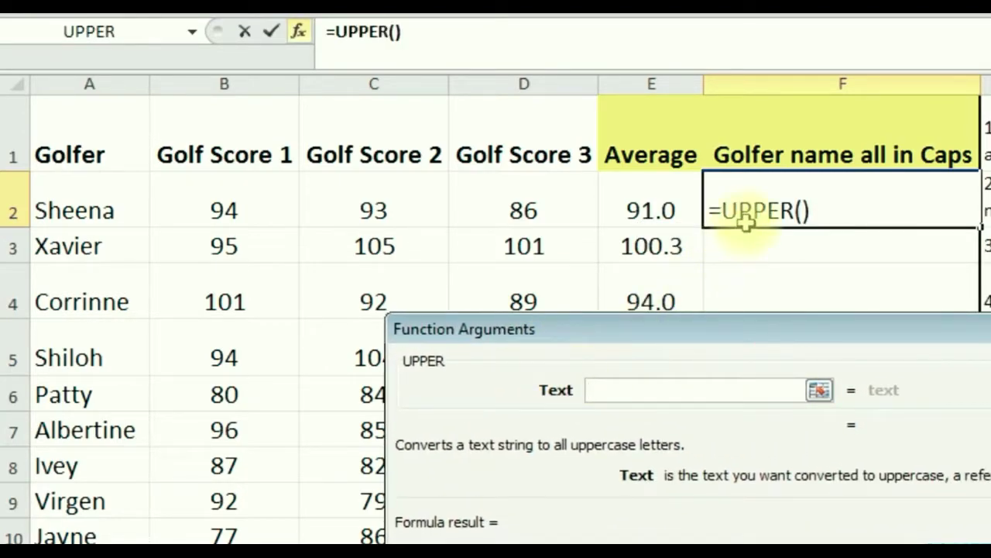
left_click(116, 198)
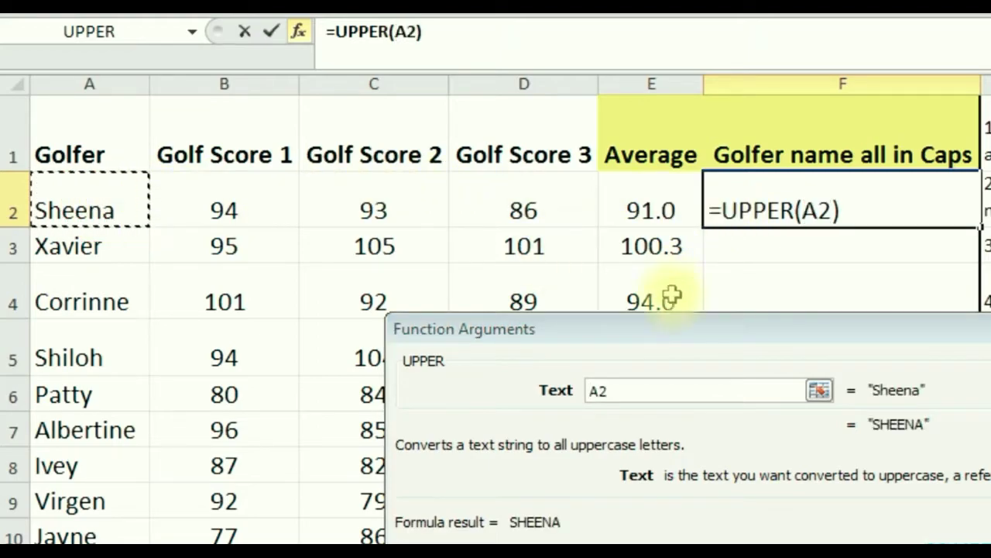
left_click(916, 530)
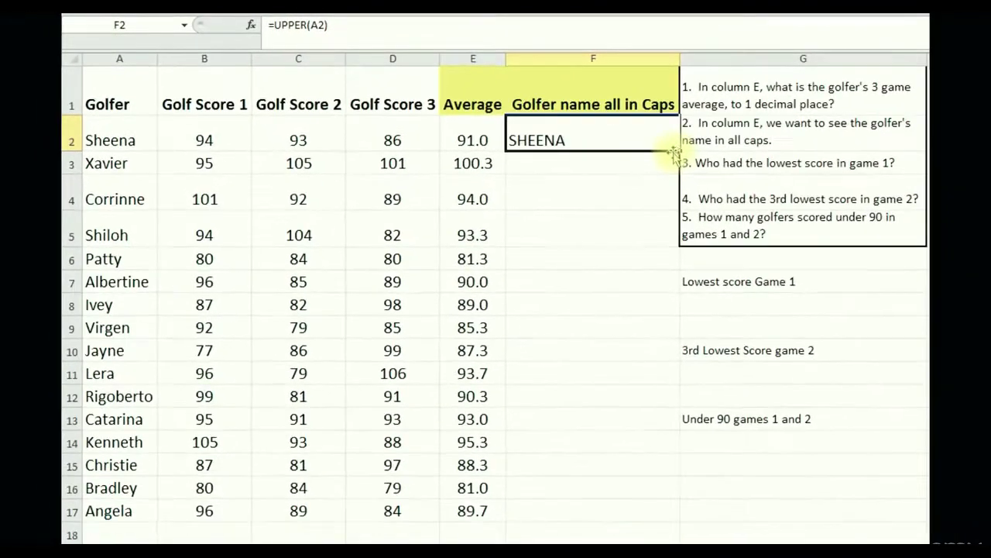
Fill the UPPER formula from F2 down to F17 and spot-check the filled cells
left_click_drag(678, 152, 653, 522)
left_click(579, 304)
left_click(565, 259)
left_click(553, 199)
left_click(543, 281)
left_click(535, 323)
left_click(542, 236)
left_click(554, 164)
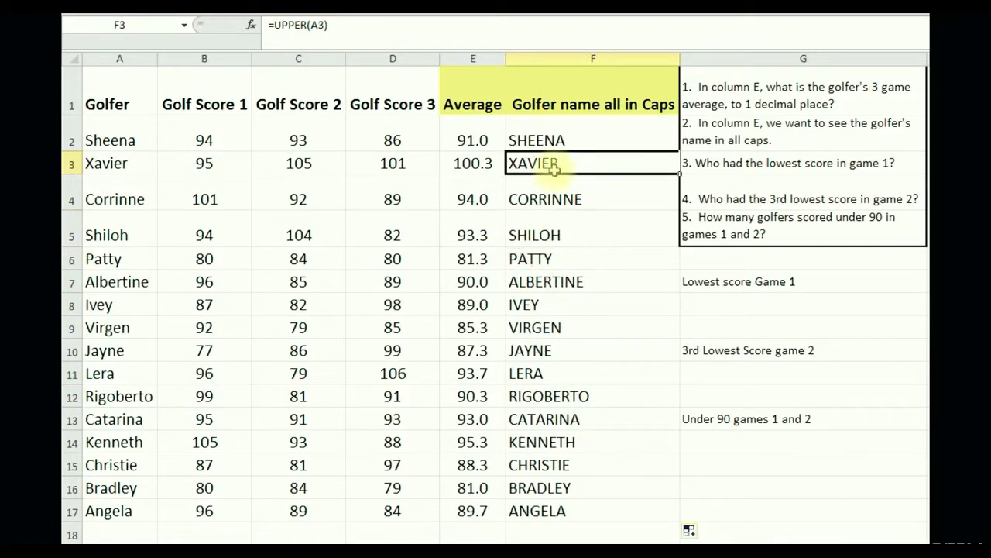
Insert a MIN function in G8 over the game 1 scores in B2:B17
left_click(745, 163)
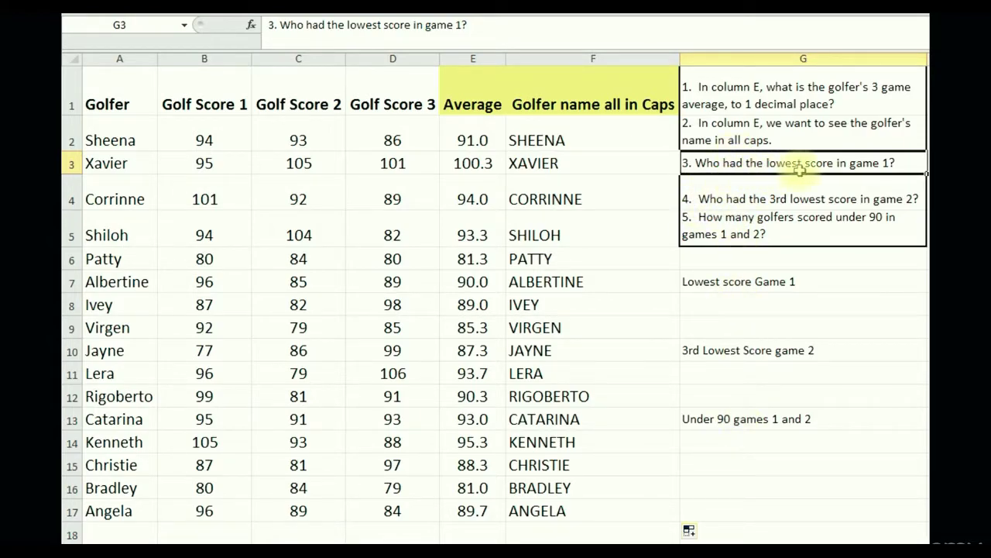
left_click(707, 305)
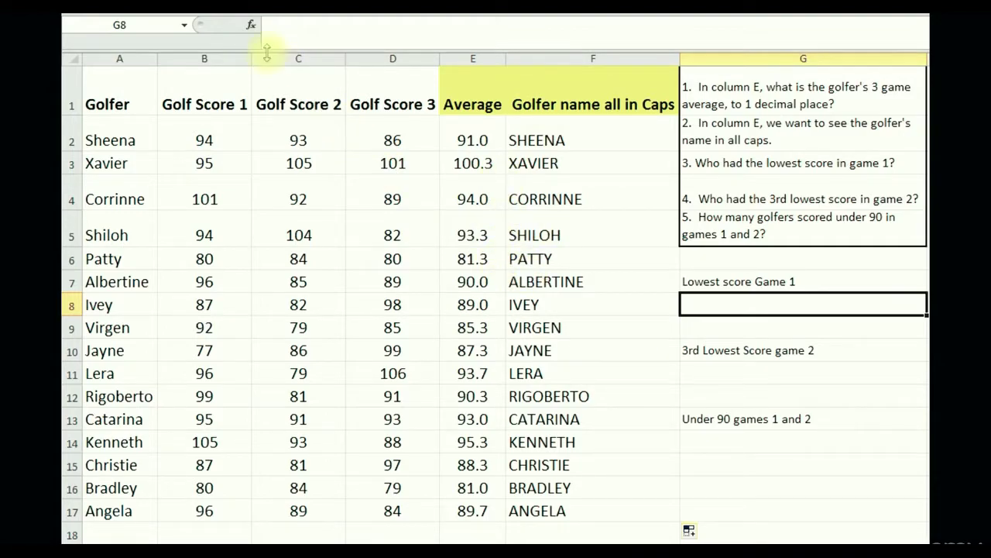
left_click(251, 25)
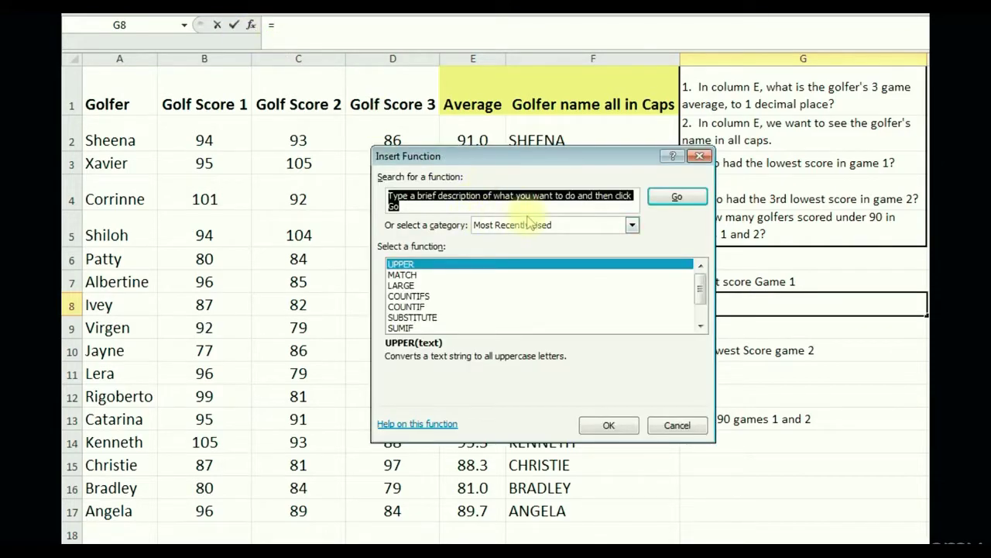
type("min")
key("Return")
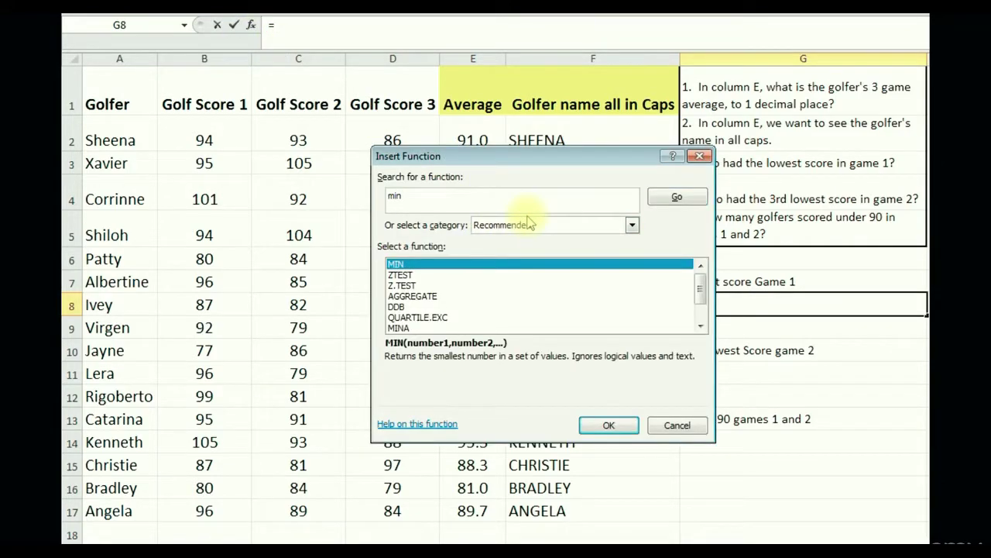
double_click(496, 267)
left_click_drag(520, 165, 476, 203)
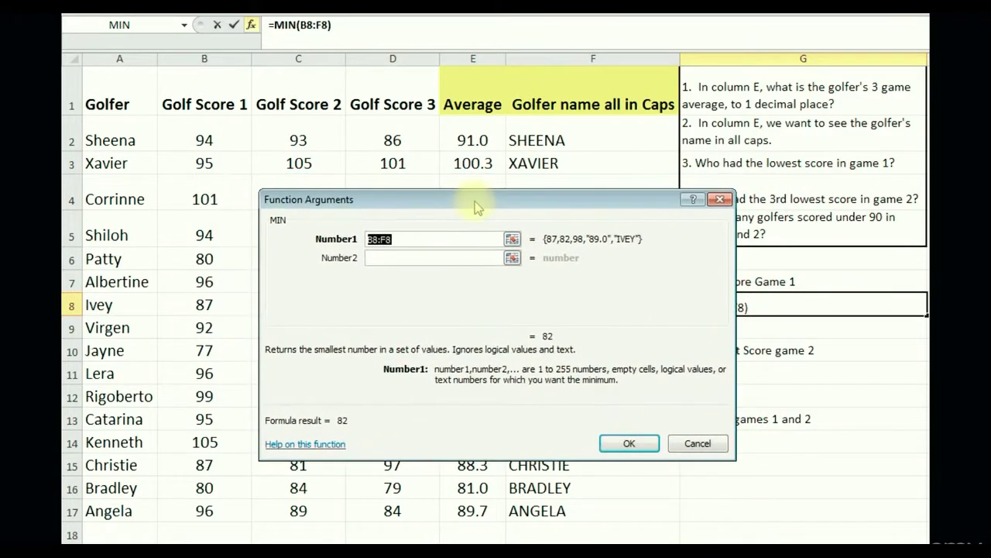
left_click_drag(214, 134, 218, 506)
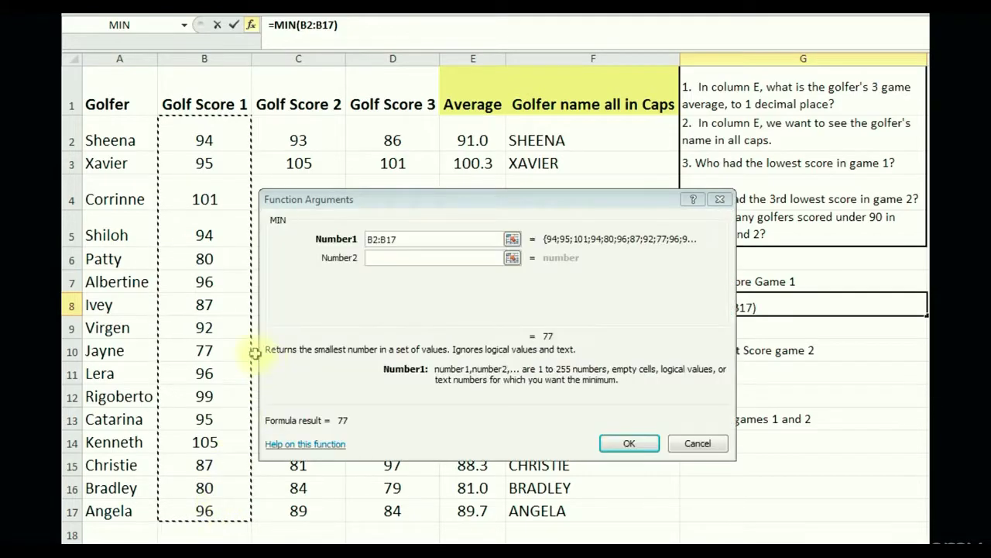
left_click(631, 443)
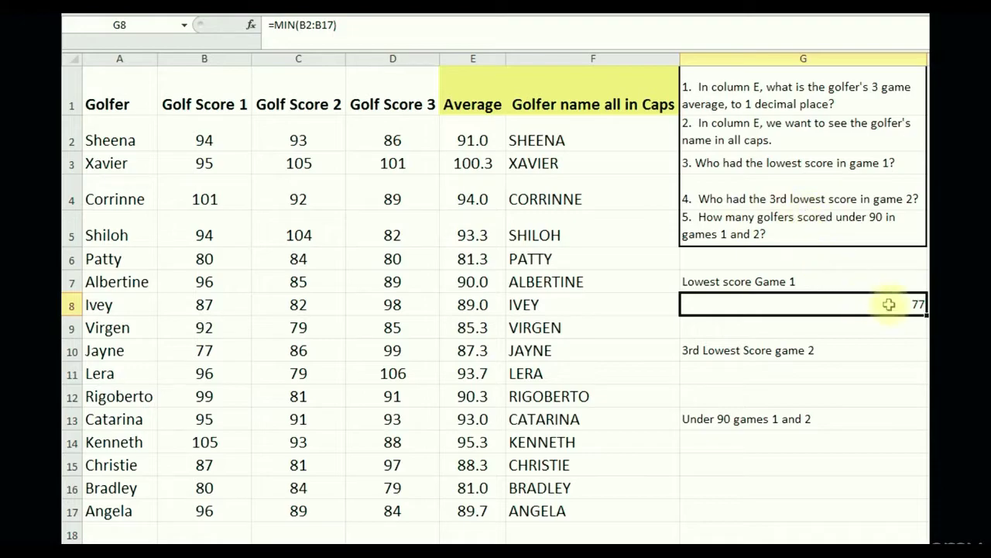
Start an INDEX function around the MIN formula in G8, with the golfer names in A2:A17 as its array
left_click(276, 25)
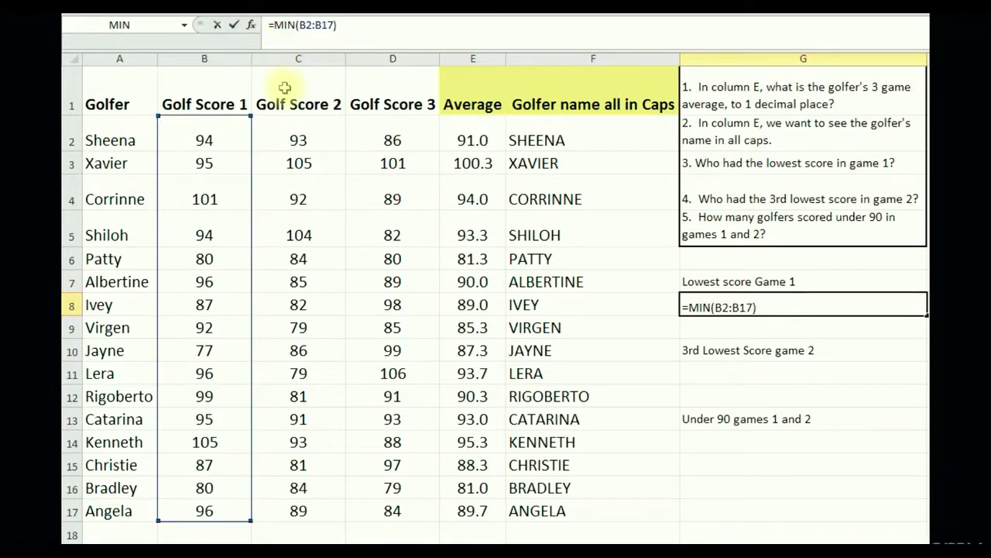
type("index(")
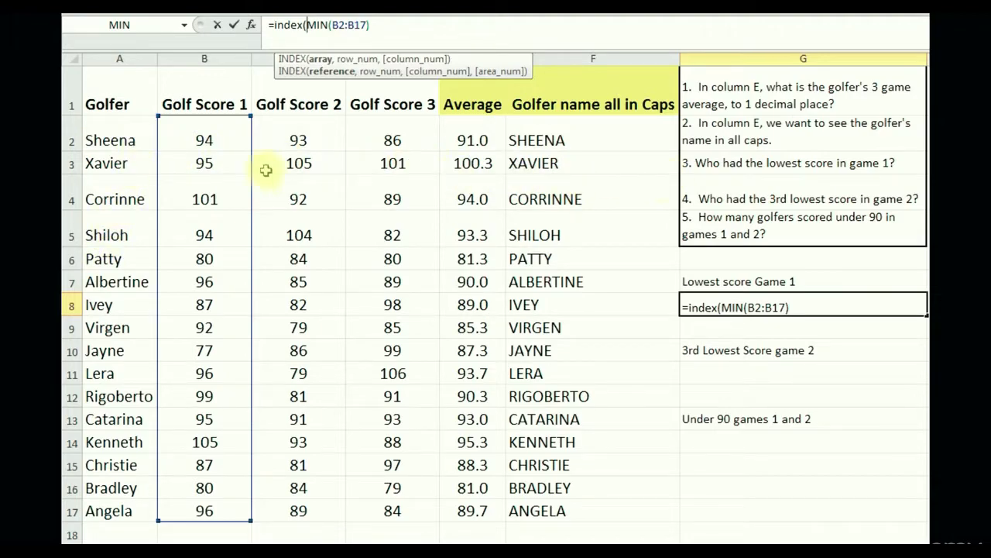
left_click_drag(107, 140, 104, 505)
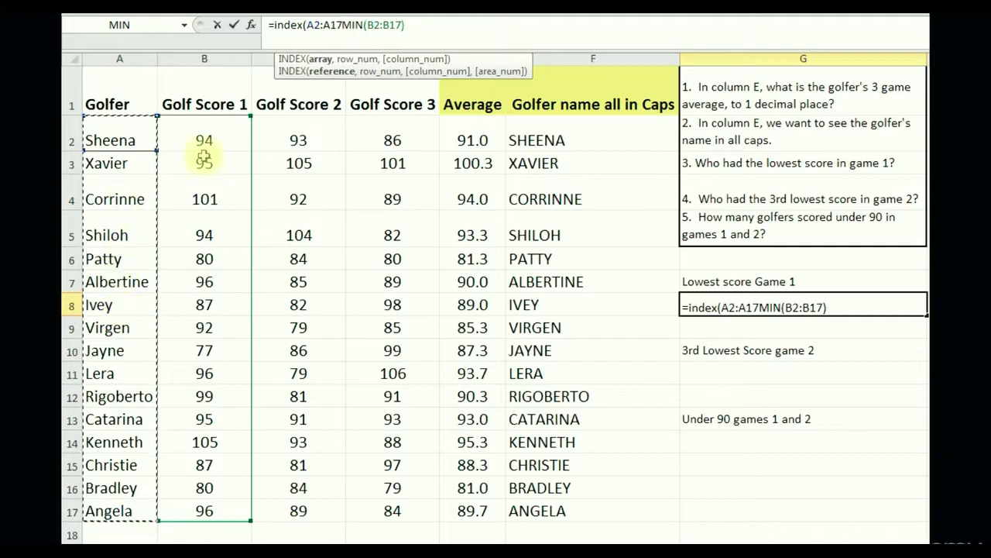
type(",")
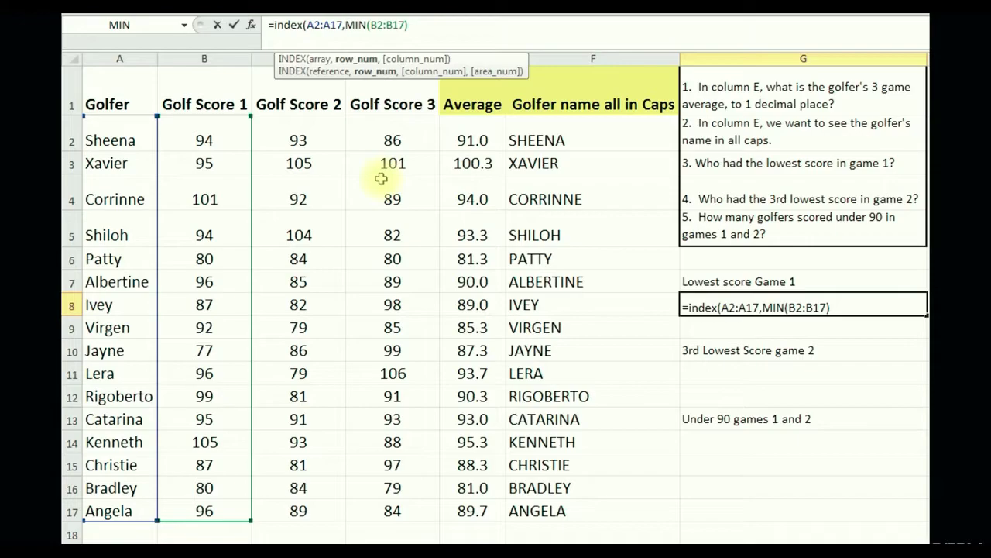
Nest the MIN in a MATCH over B2:B17 with match type 0 as the INDEX row number, and complete the G8 formula
type("match")
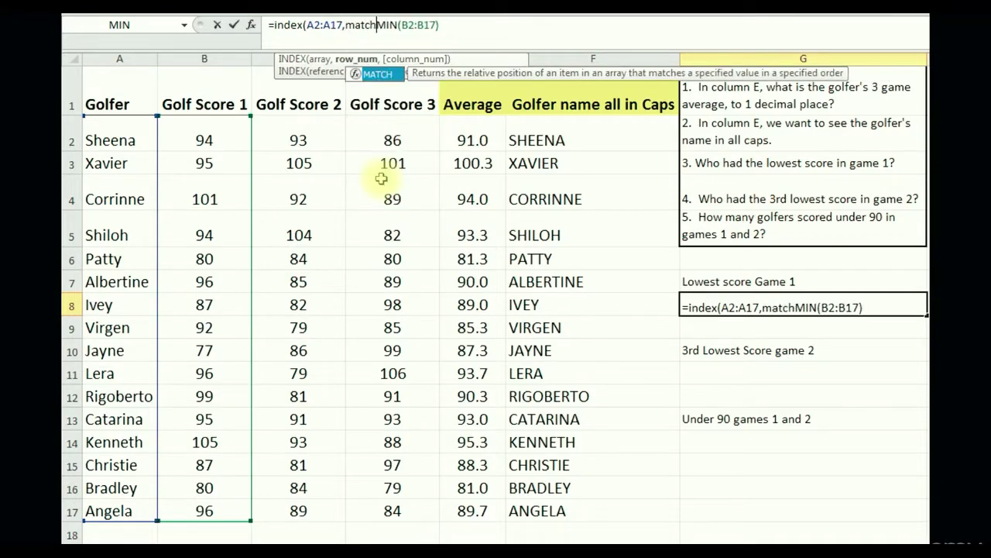
type("(")
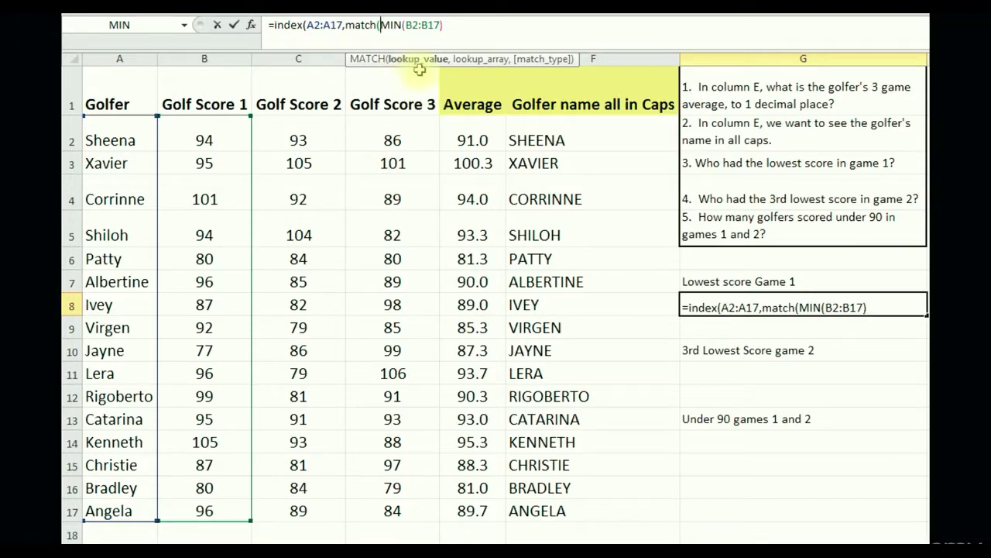
double_click(416, 32)
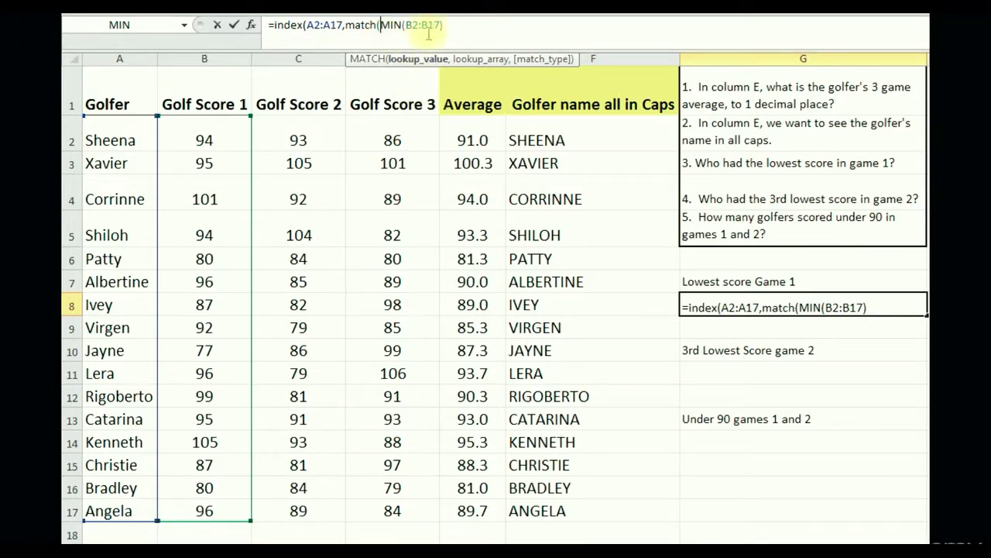
left_click(381, 29)
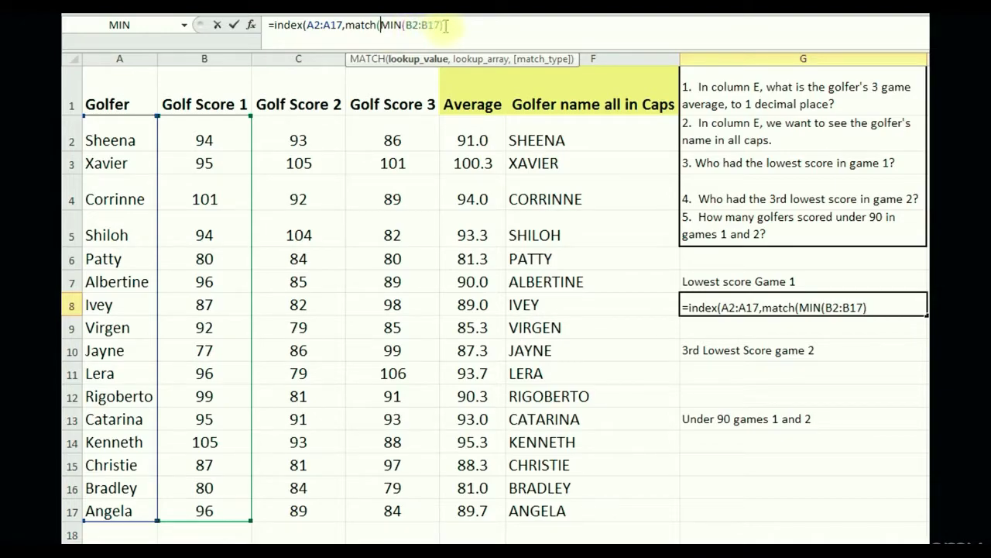
type(",")
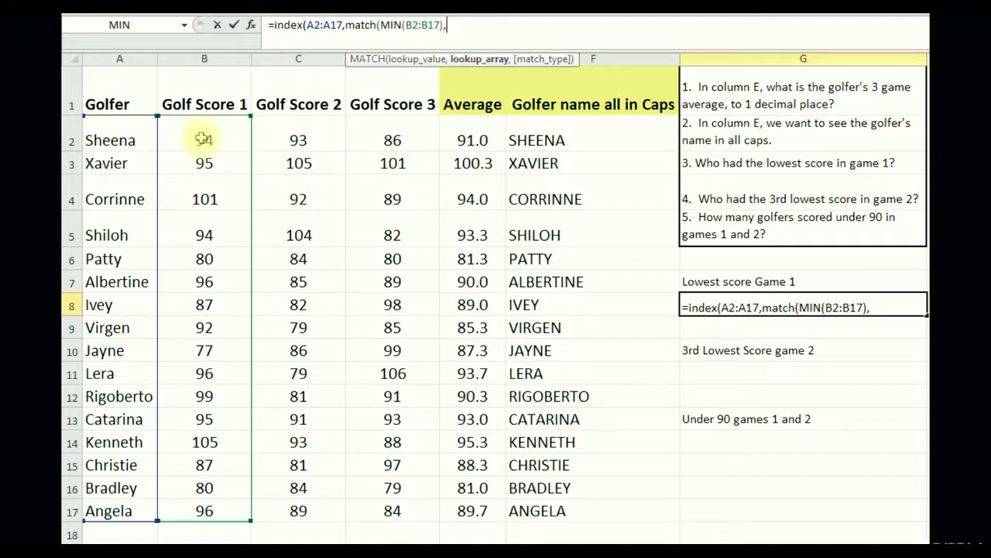
left_click_drag(203, 138, 207, 509)
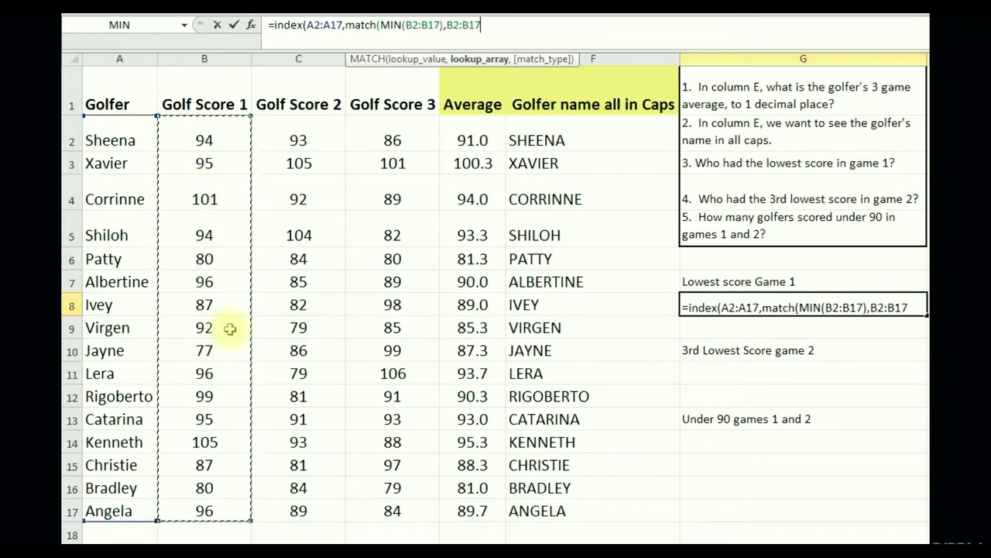
type(",")
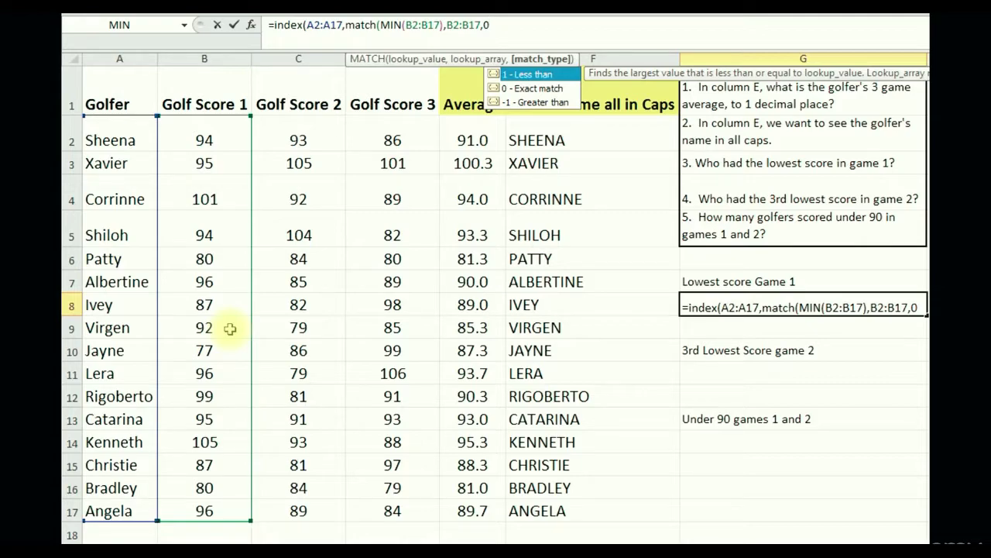
type("0)")
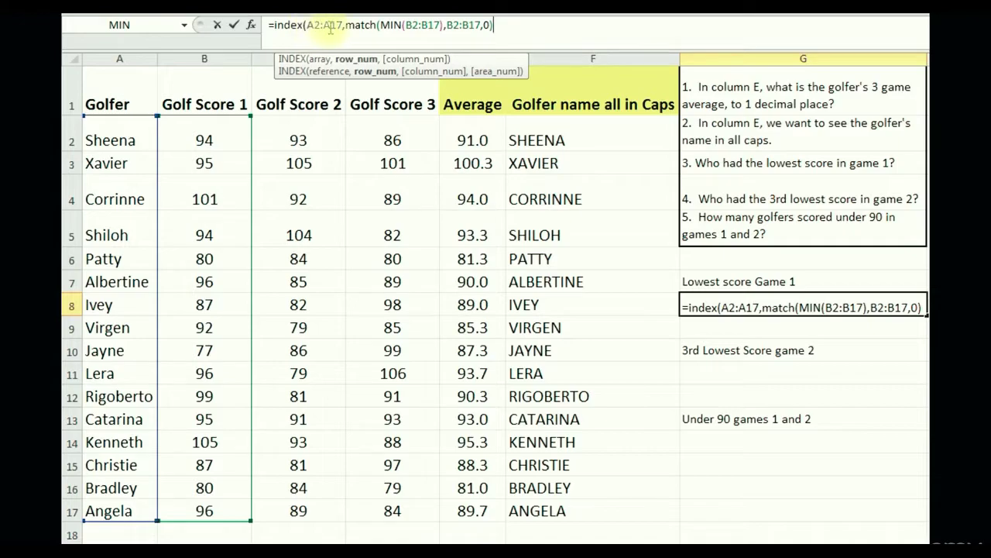
key("Return")
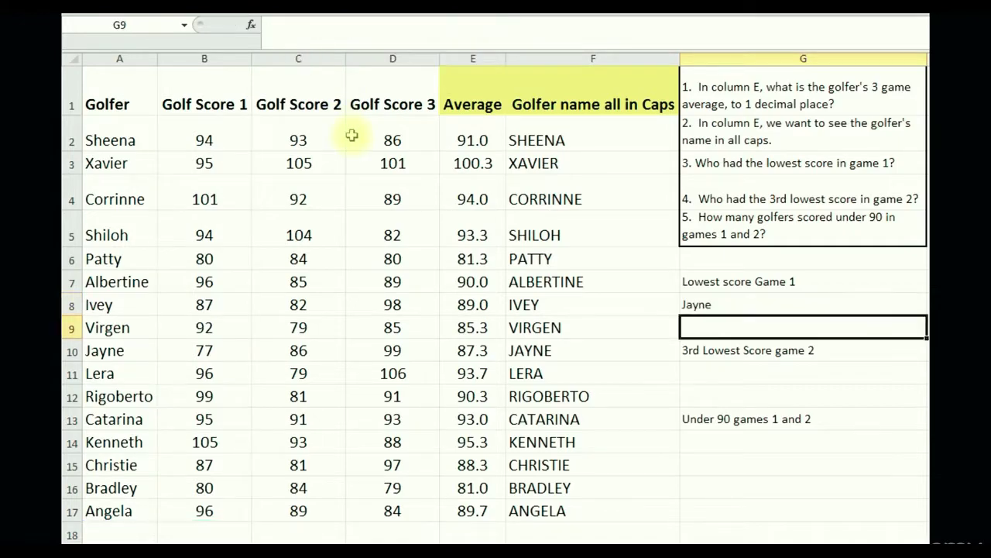
Check the G8 result by counting down the golfer names from A2 and comparing the game 1 score in B10
left_click(732, 302)
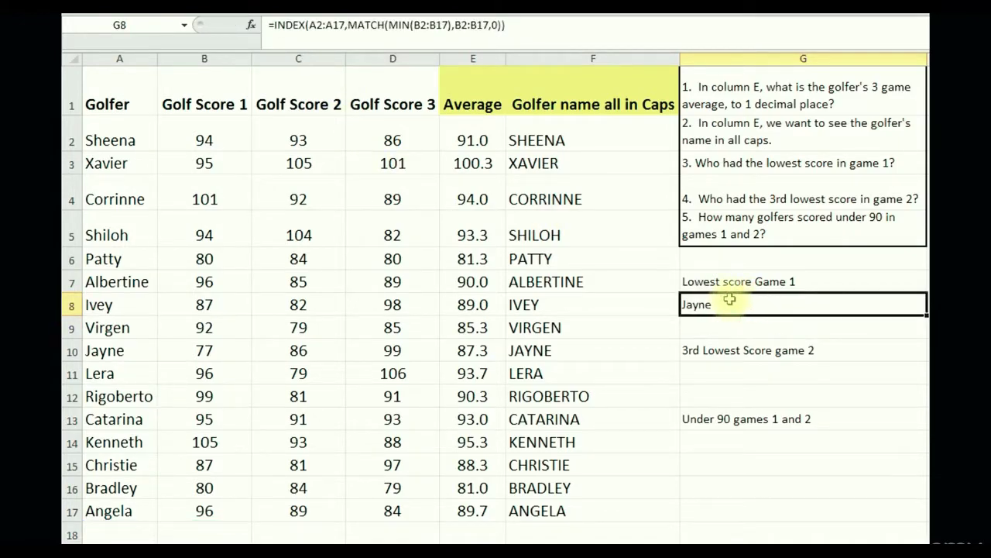
left_click(116, 140)
key("Down")
key("Down")
key("Down")
key("Down")
key("Down")
key("Down")
key("Down")
key("Down")
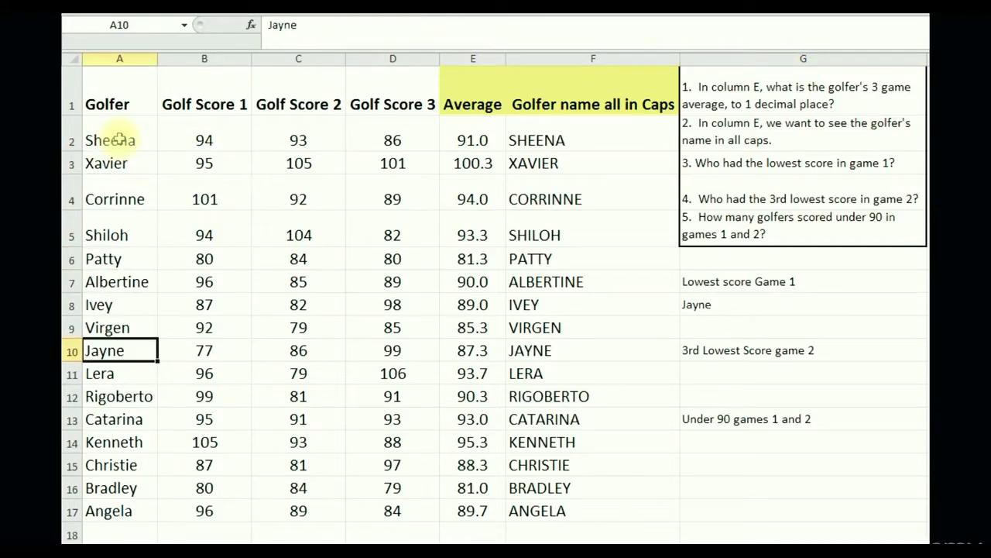
key("Right")
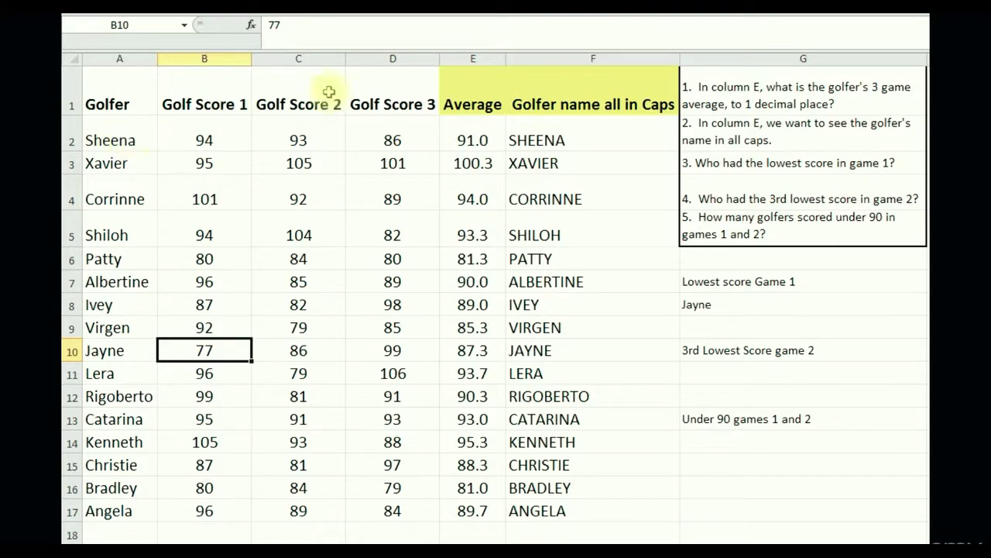
left_click(708, 309)
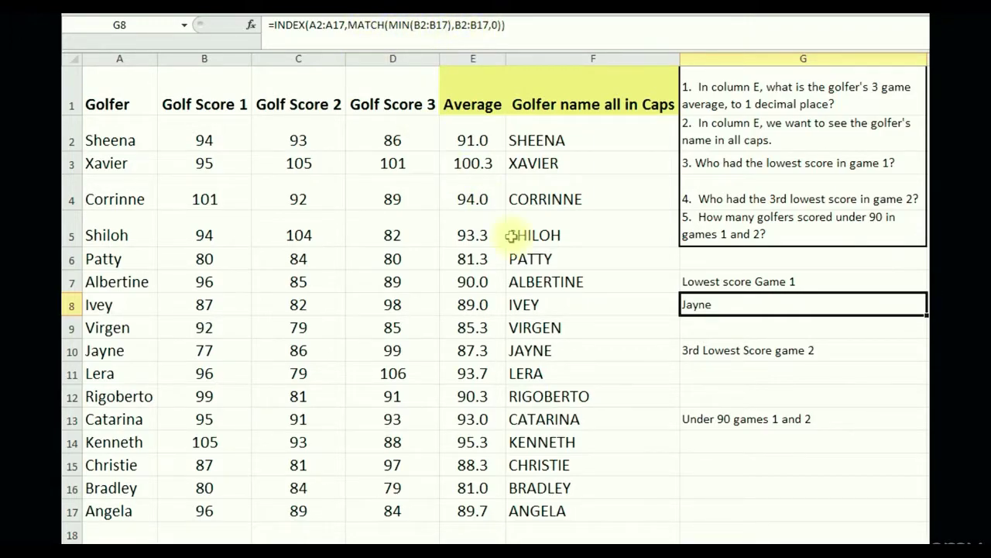
Review question 4 in G4, then search for the SMALL function and insert it in G11
left_click(659, 198)
left_click(703, 196)
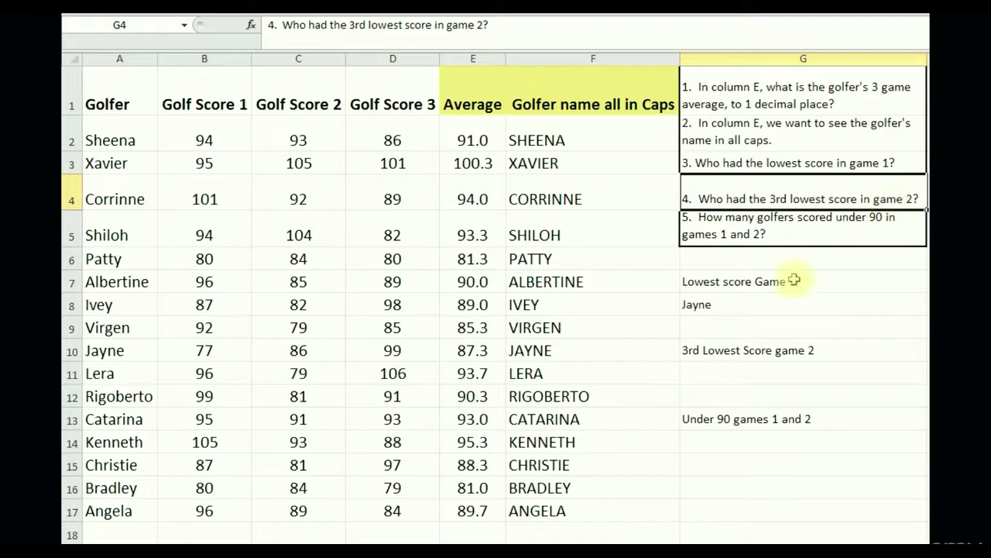
left_click(733, 372)
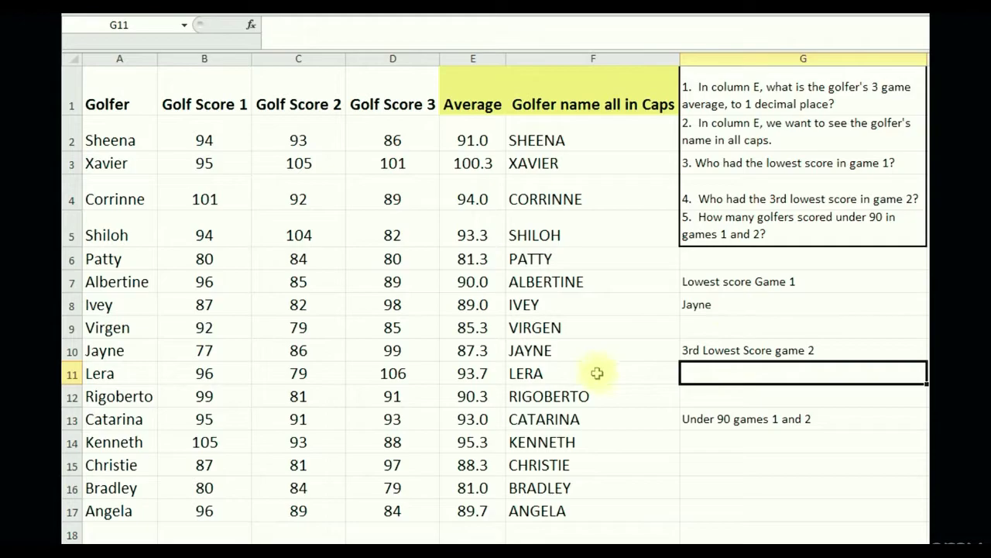
left_click(250, 25)
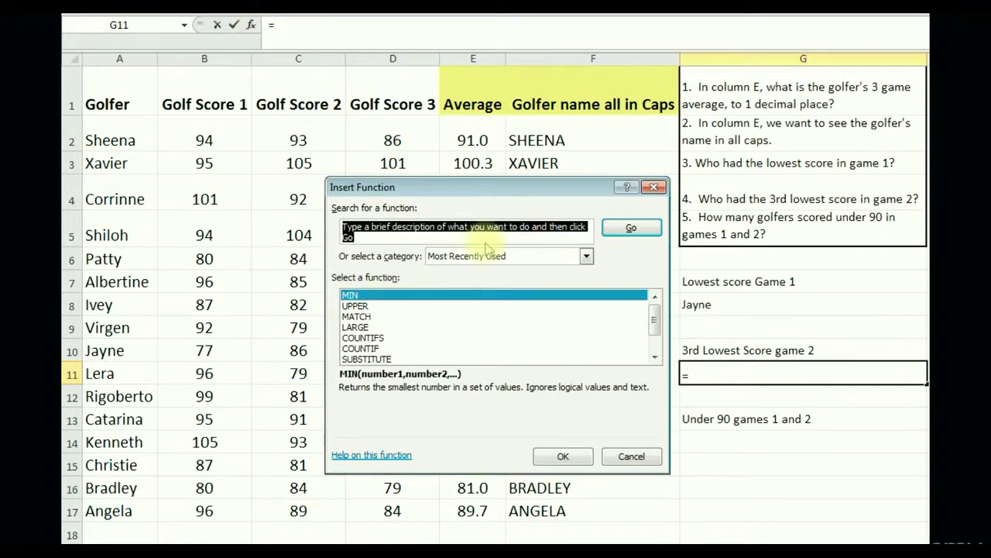
type("small")
key("Return")
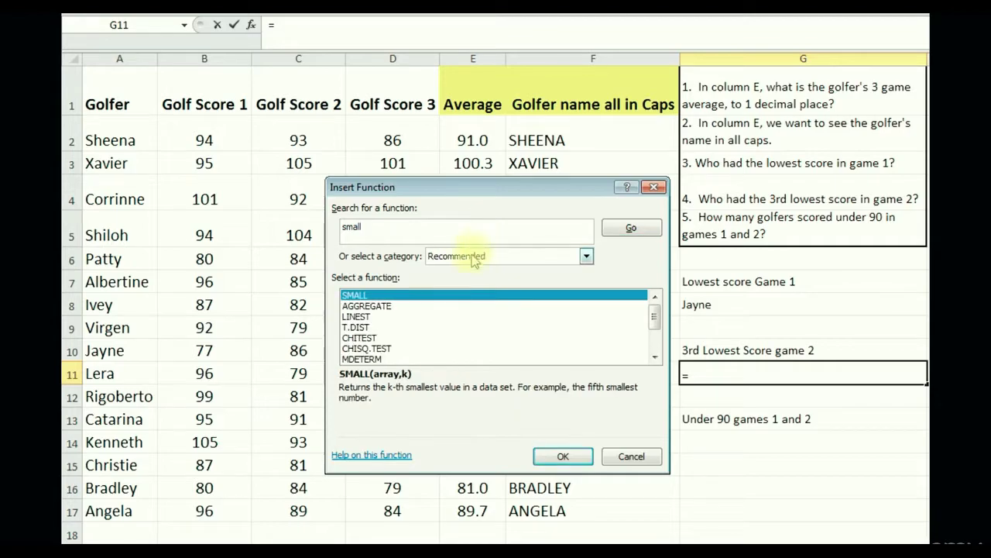
double_click(439, 296)
left_click_drag(455, 230, 593, 307)
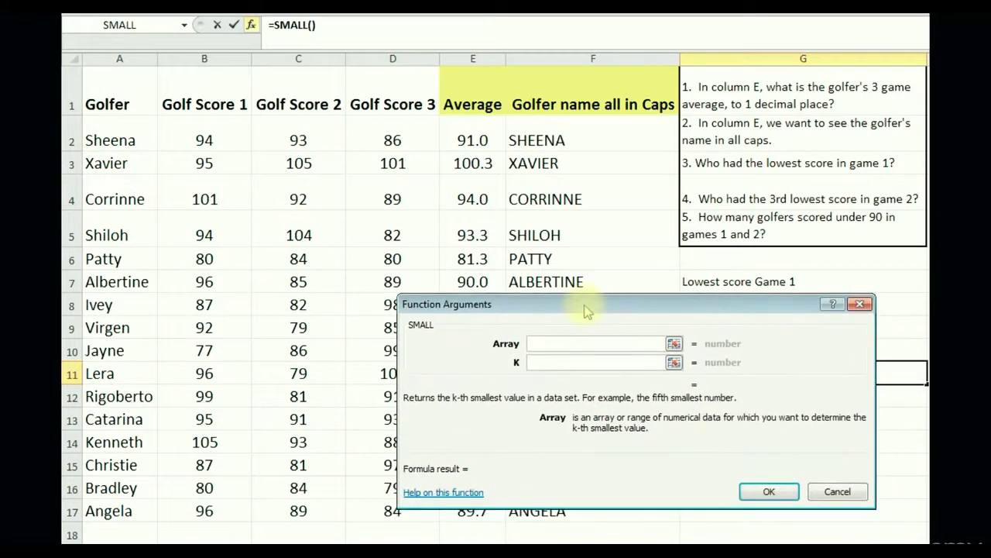
Set the SMALL arguments in G11 to array C2:C17 and K 3
left_click_drag(291, 137, 297, 508)
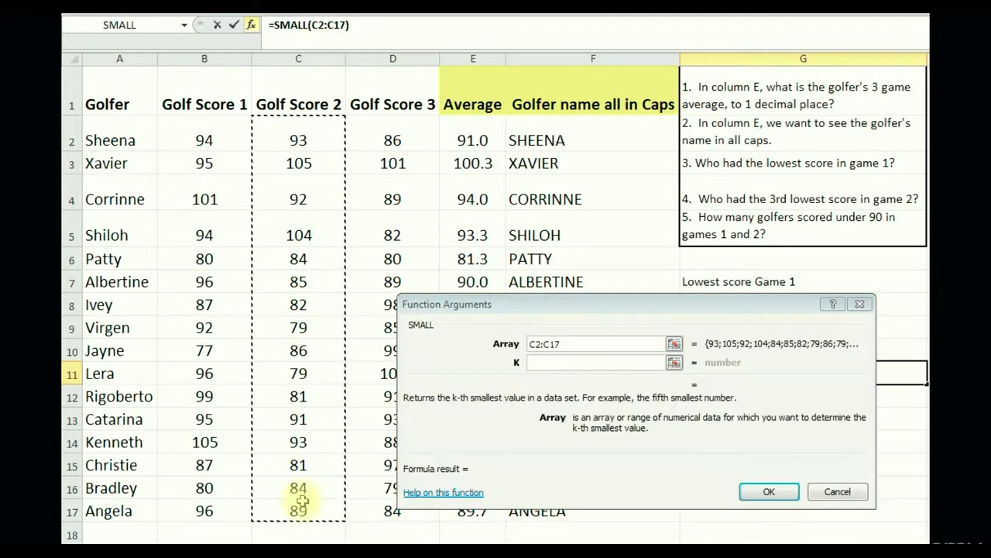
left_click(559, 363)
left_click_drag(597, 301, 385, 262)
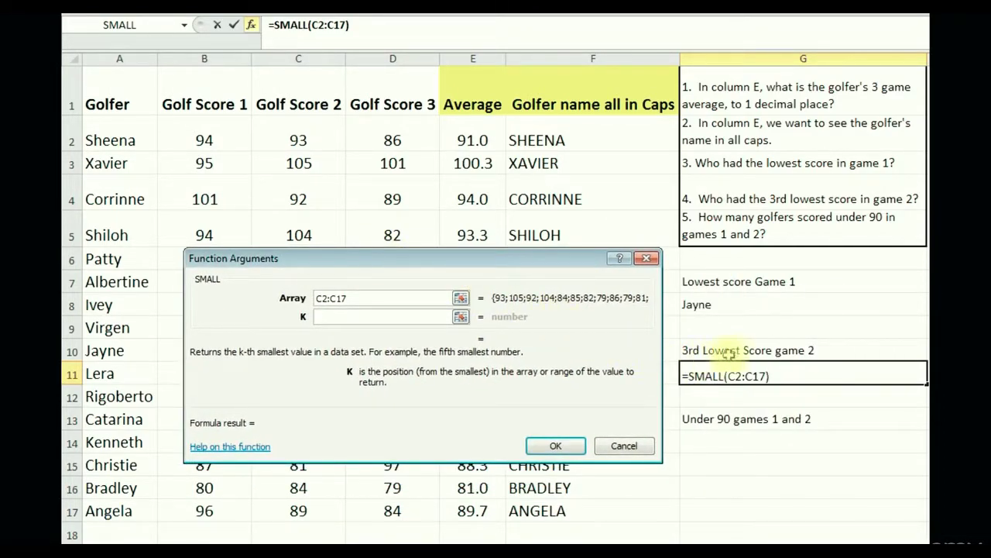
type("3")
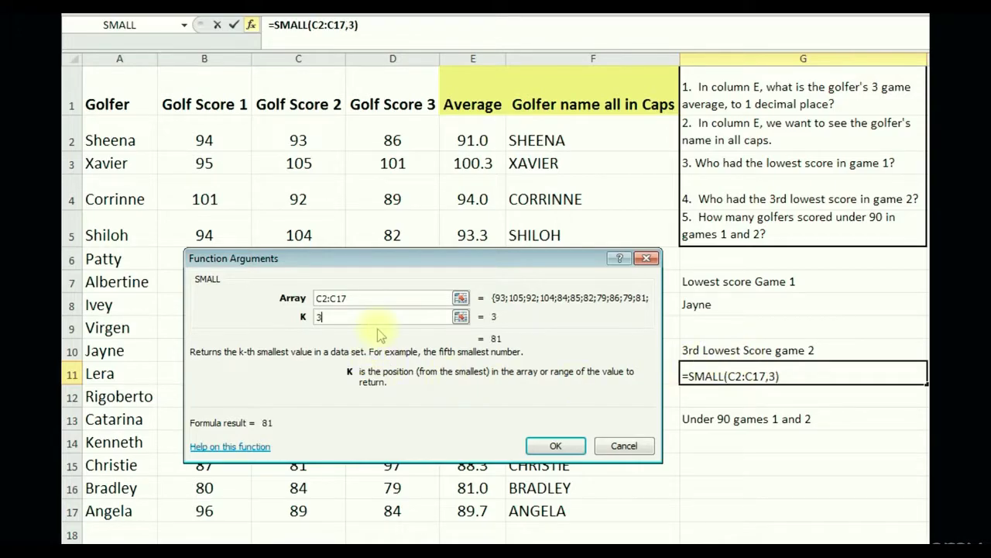
left_click(552, 443)
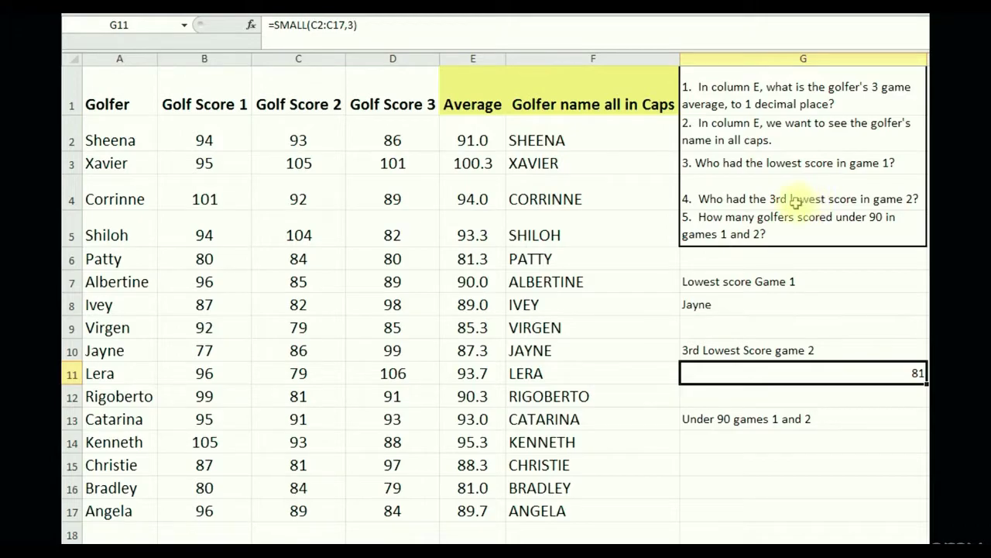
Wrap the SMALL formula in G11 in a MATCH function with lookup array C2:C17 and match type 0
left_click(273, 24)
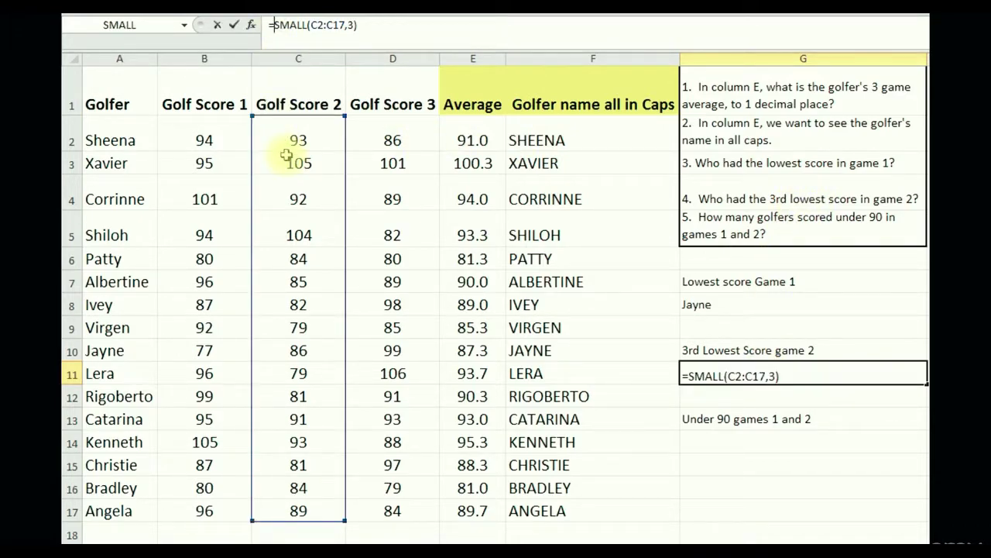
type("match(")
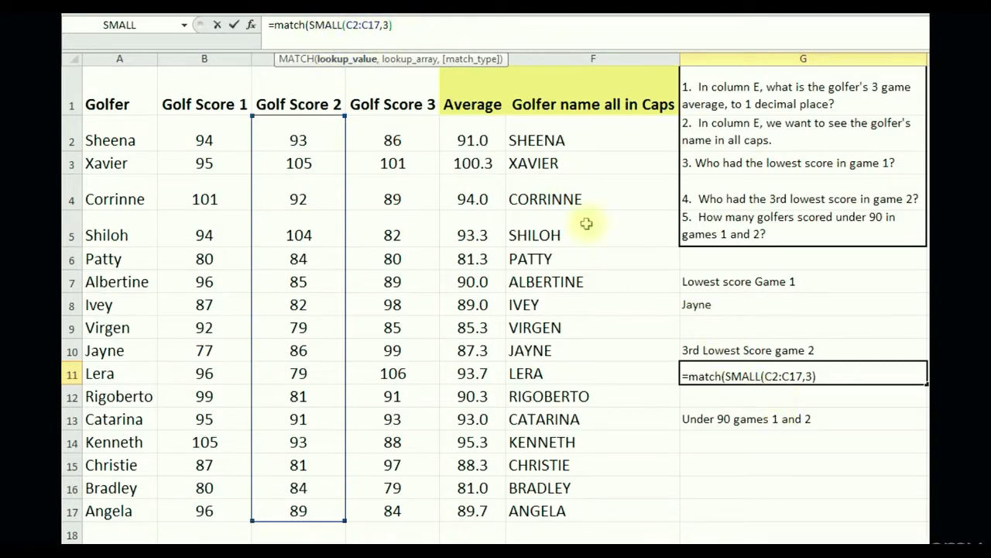
type(",")
left_click_drag(302, 136, 323, 509)
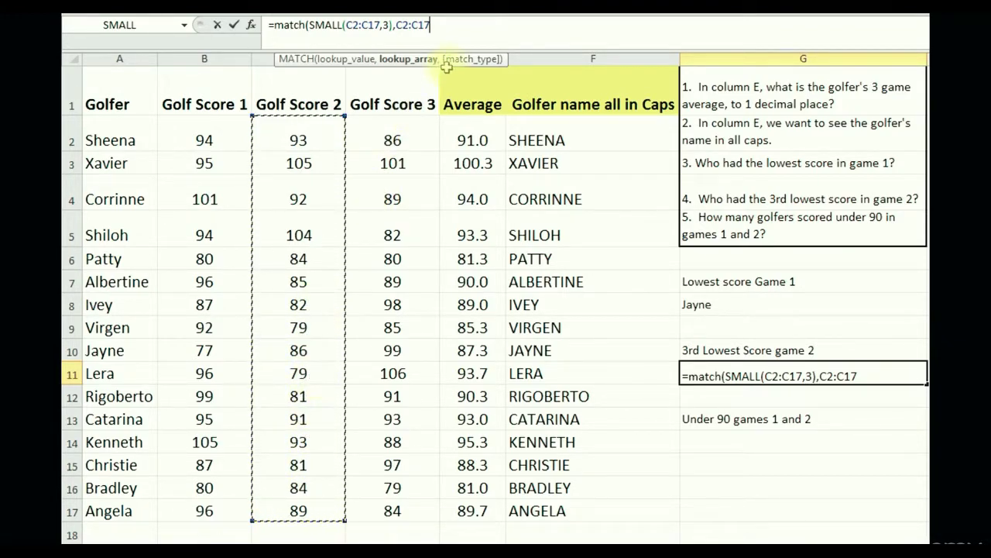
type(",0")
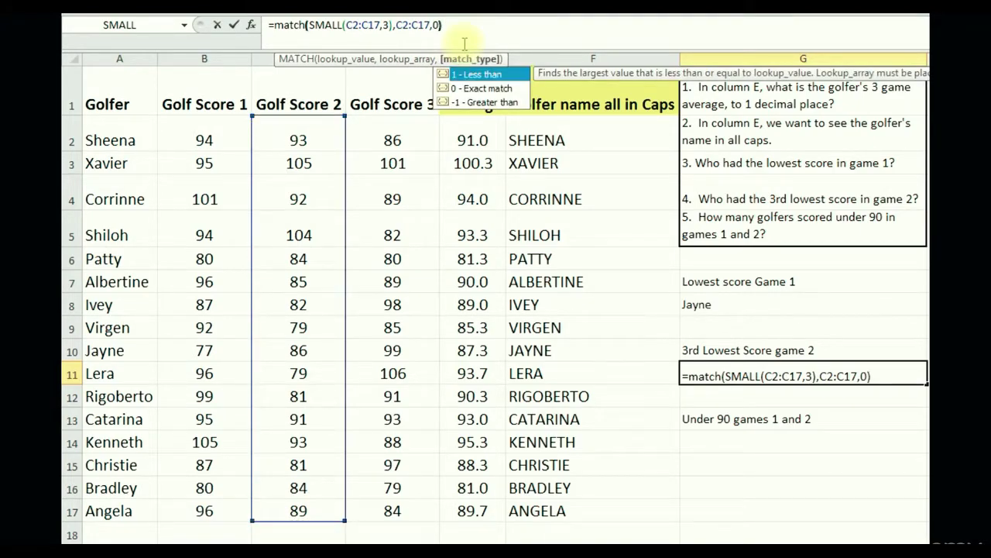
key("Return")
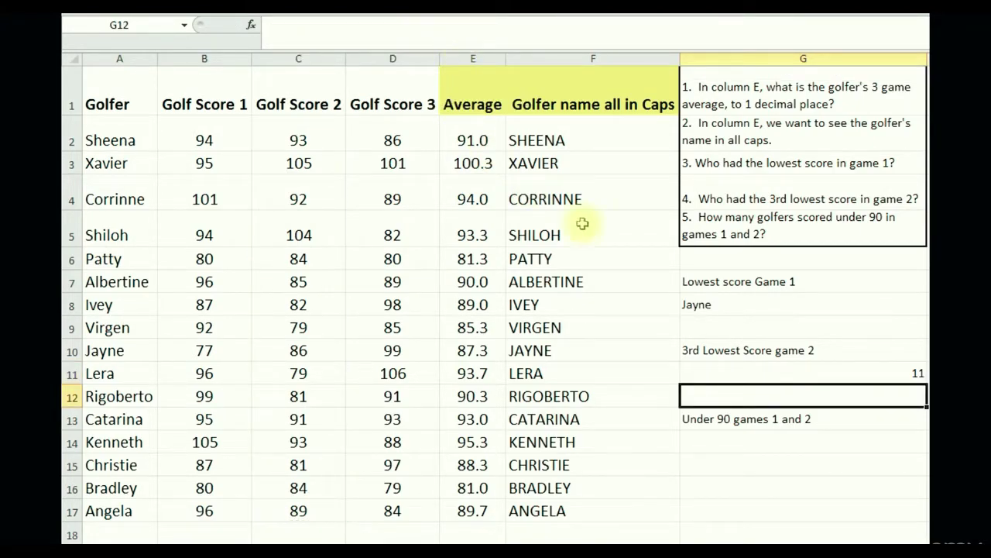
Wrap the MATCH formula in G11 in an INDEX function with the golfer names in A2:A17 as its array
left_click(770, 373)
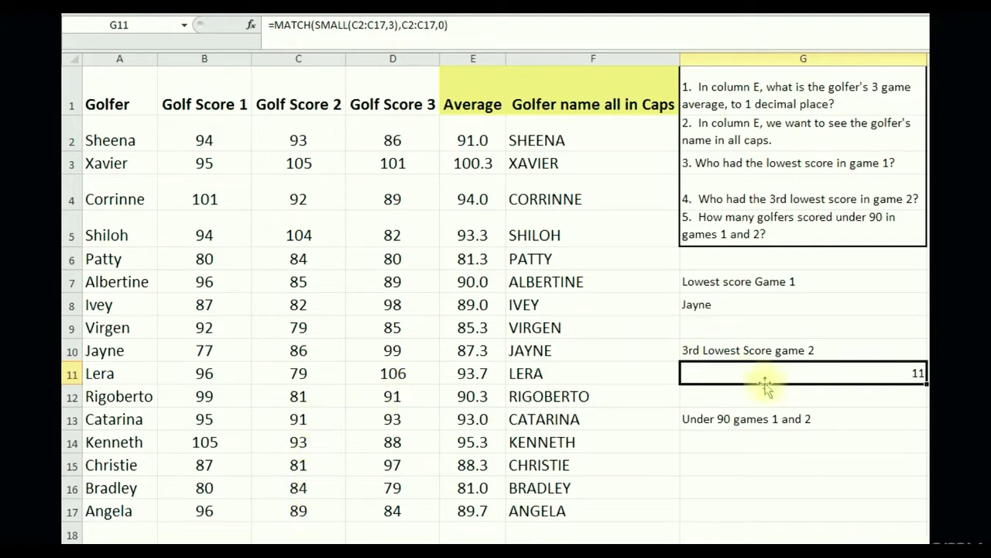
left_click(271, 25)
type("index(")
left_click_drag(109, 136, 118, 512)
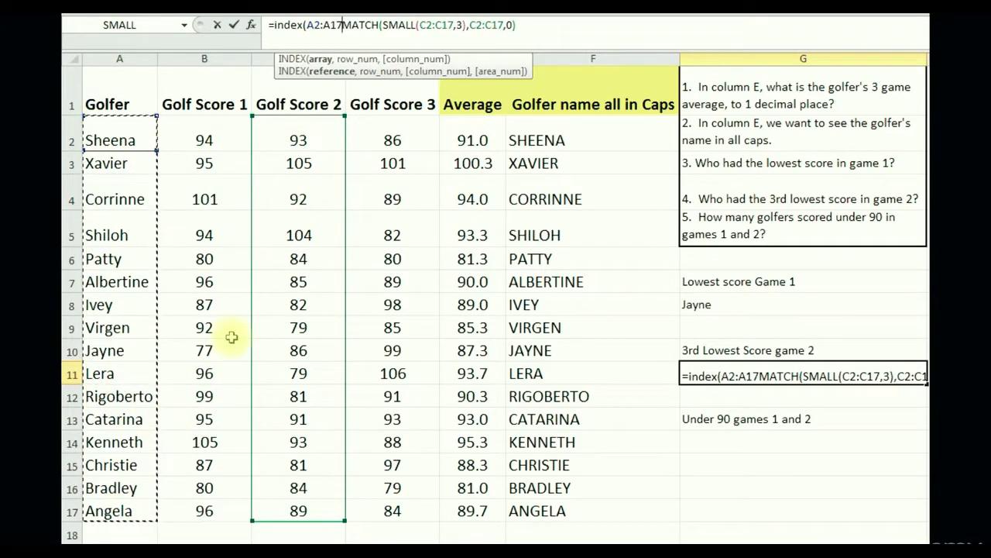
type(",")
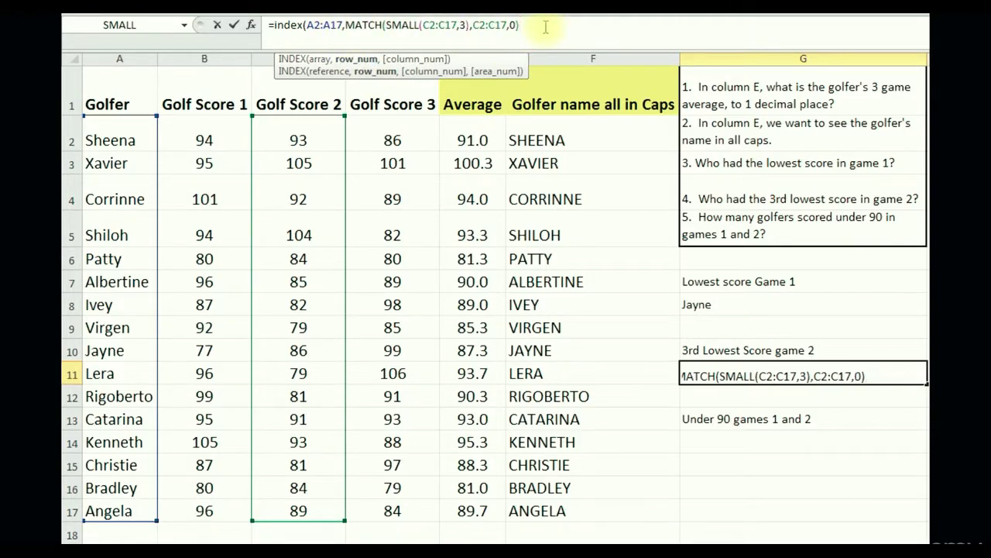
type(")")
key("Return")
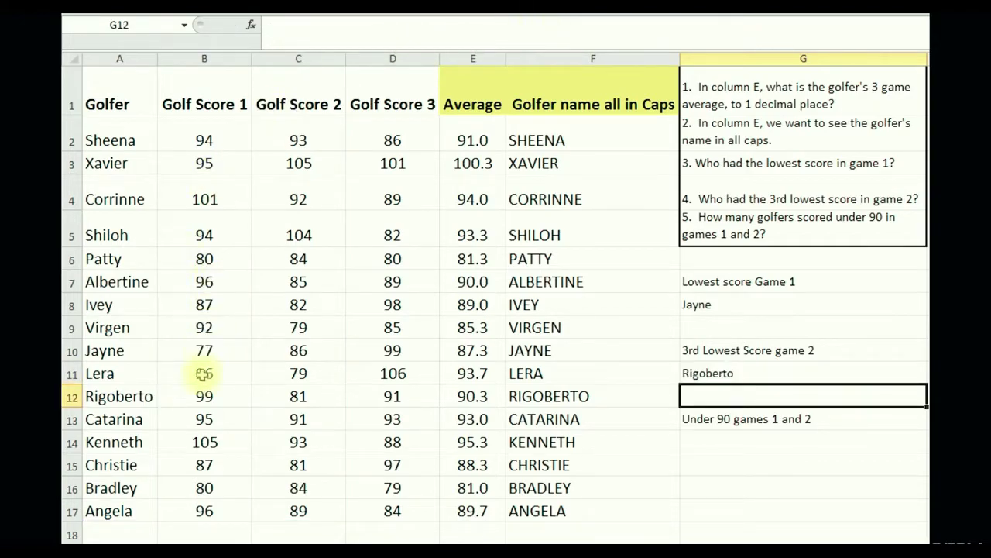
Check the formula result in G11 against the matching golfer's row in the score table
left_click(744, 372)
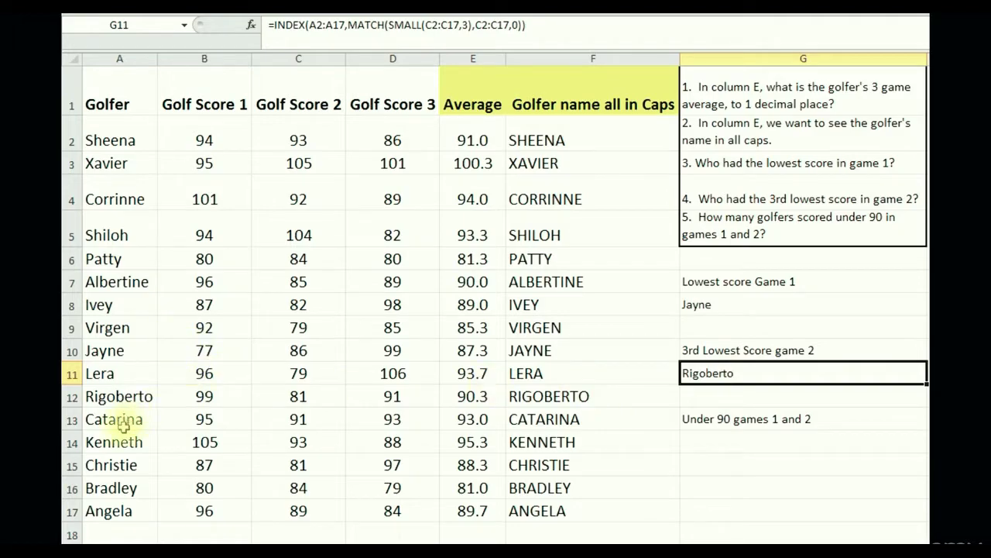
left_click(136, 396)
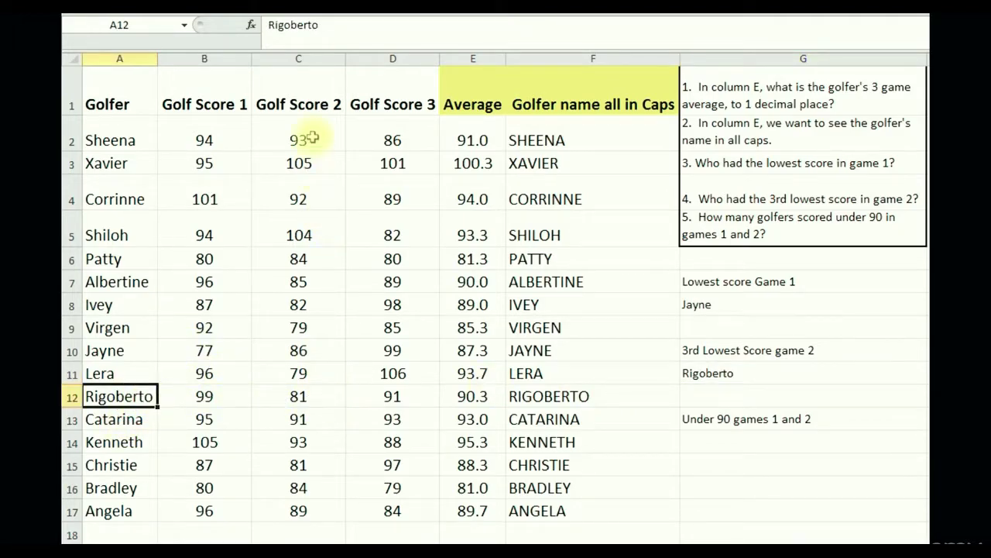
left_click(717, 376)
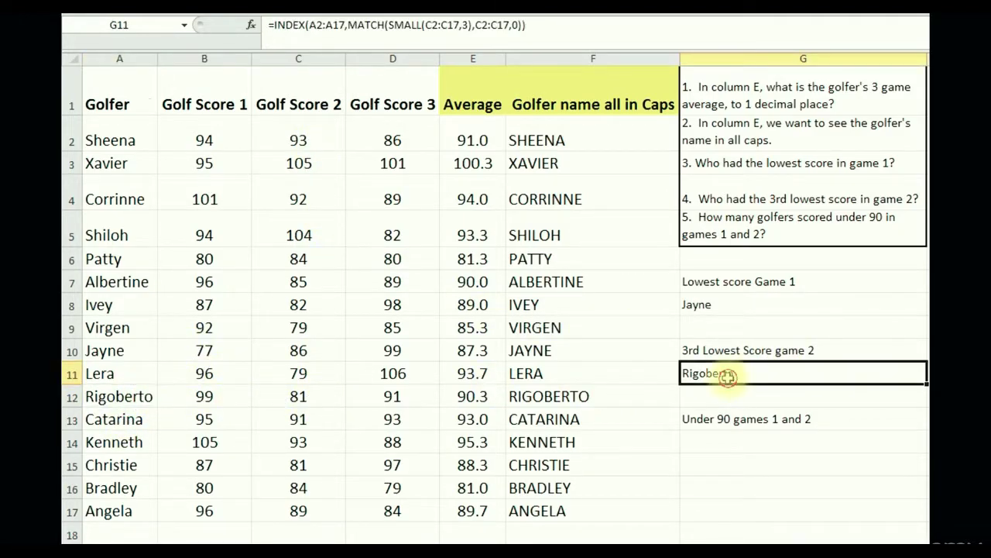
Review question 5 in G5, then insert the COUNTIFS function in G14
left_click(744, 440)
left_click(624, 259)
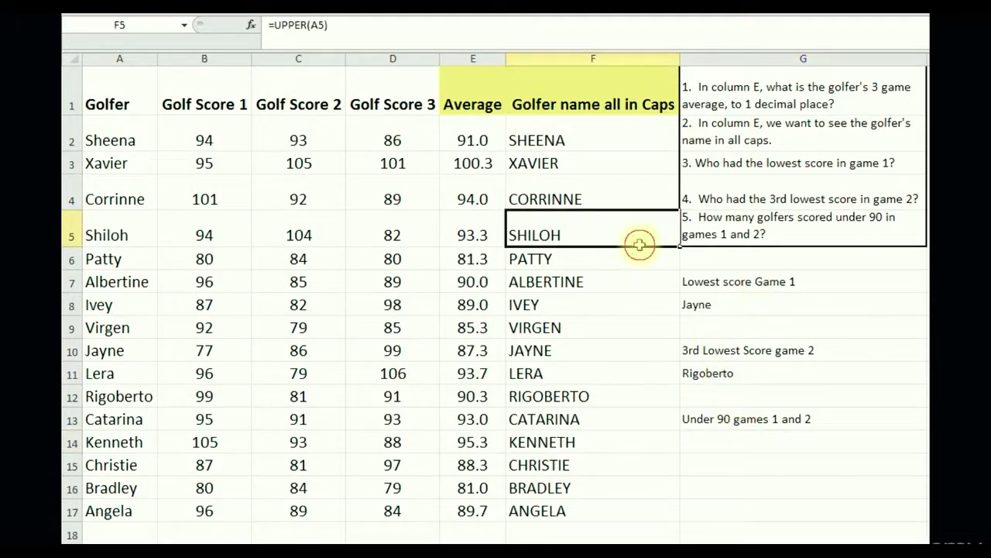
left_click(701, 226)
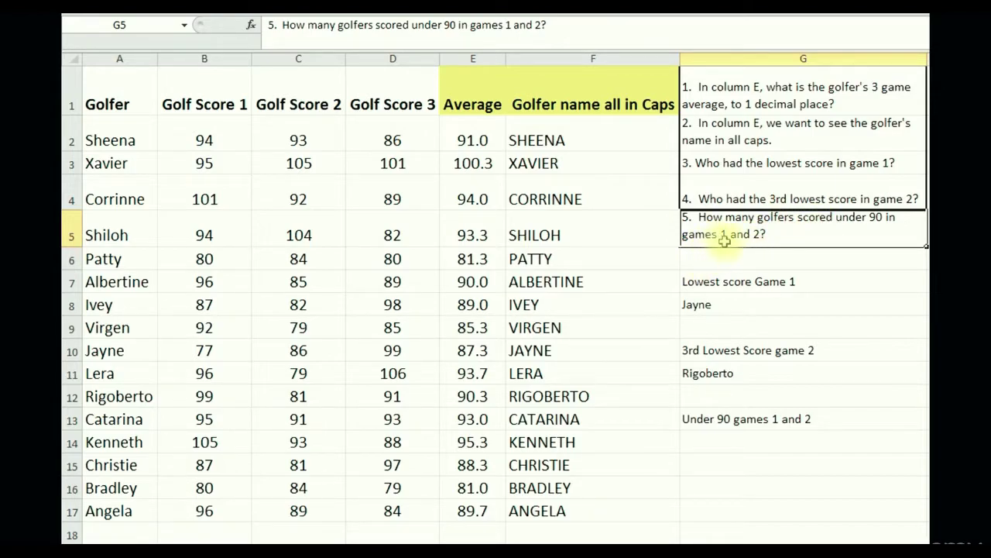
left_click(721, 442)
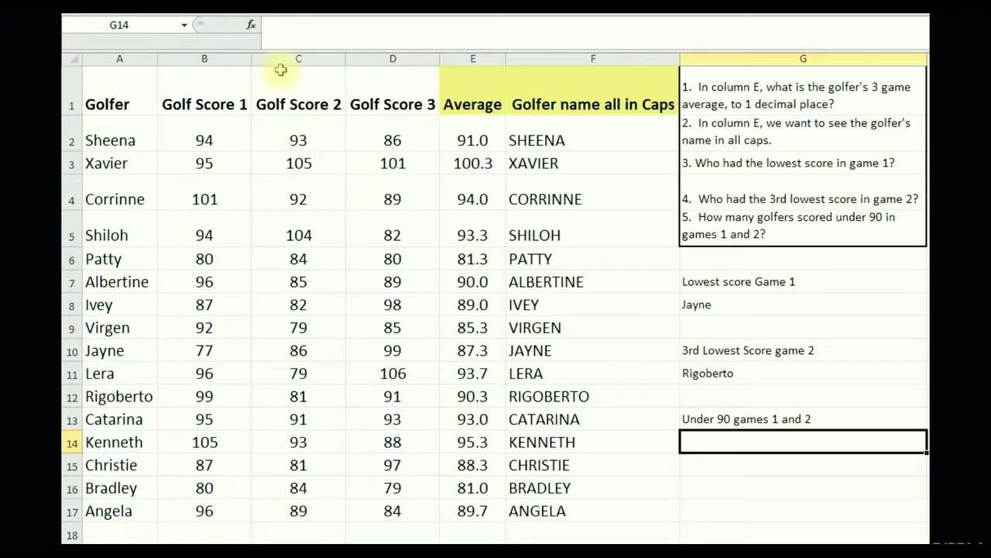
left_click(252, 25)
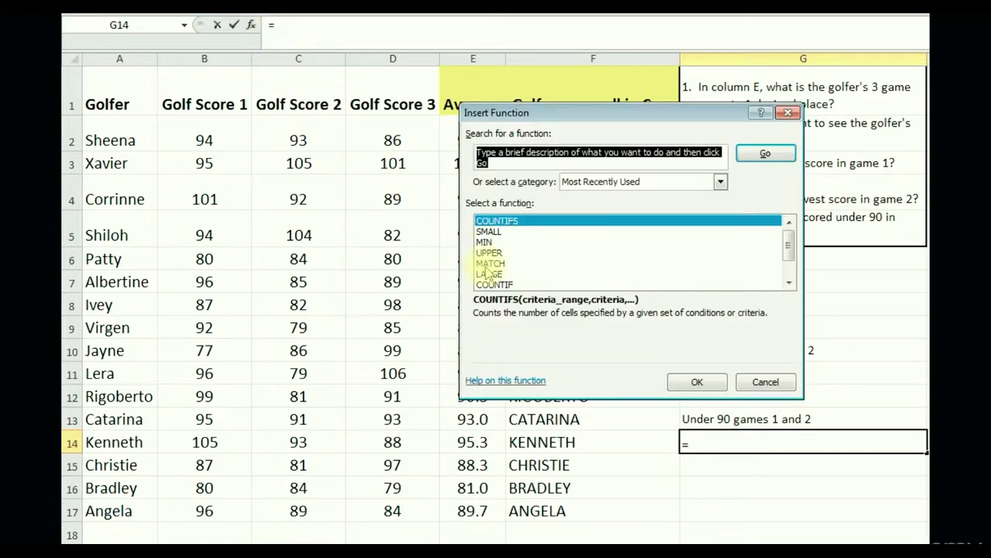
double_click(540, 222)
Set the first COUNTIFS criteria range to B2:B17 with the criterion <90
left_click_drag(573, 133, 508, 151)
left_click_drag(203, 140, 189, 515)
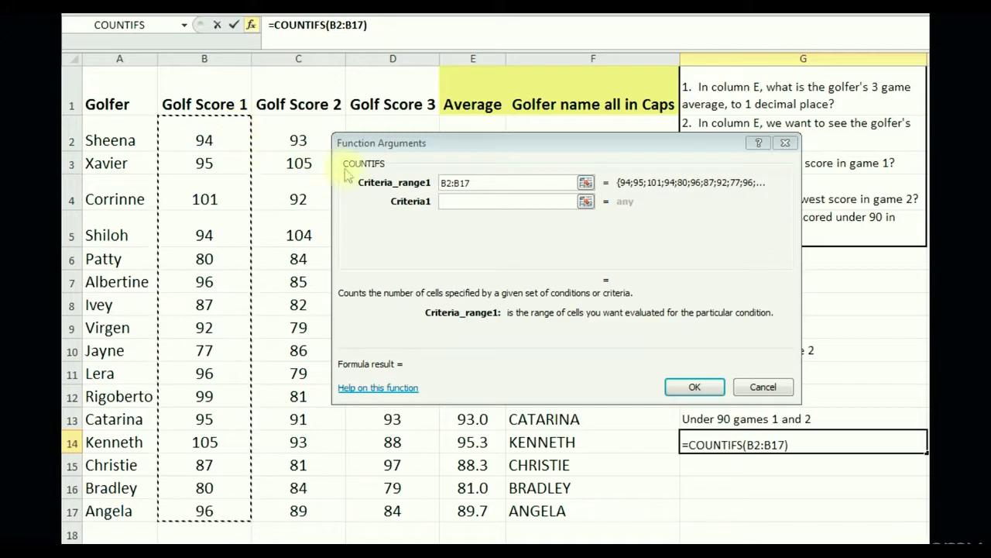
left_click(455, 201)
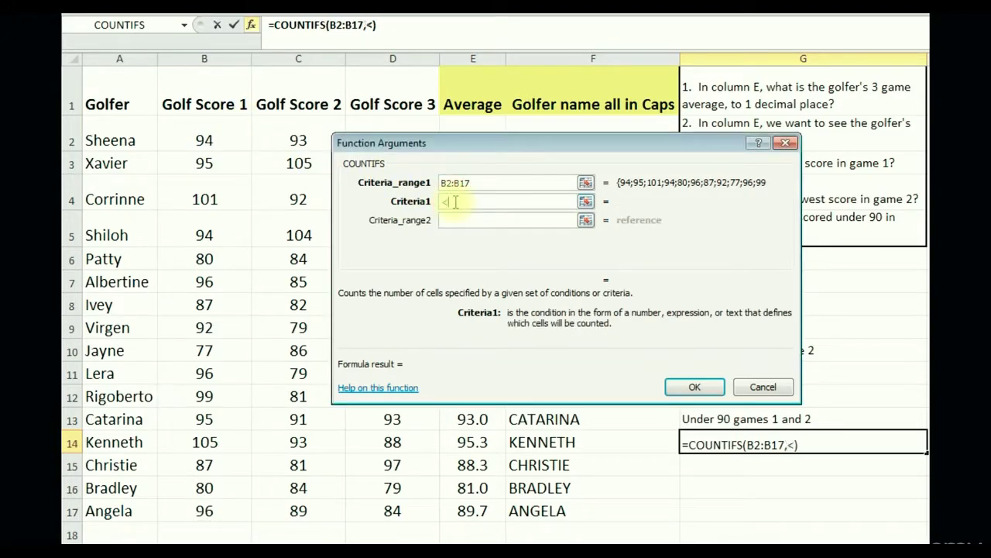
Add C2:C17 as the second COUNTIFS criteria range with the criterion <90 and complete the formula in G14
left_click(458, 219)
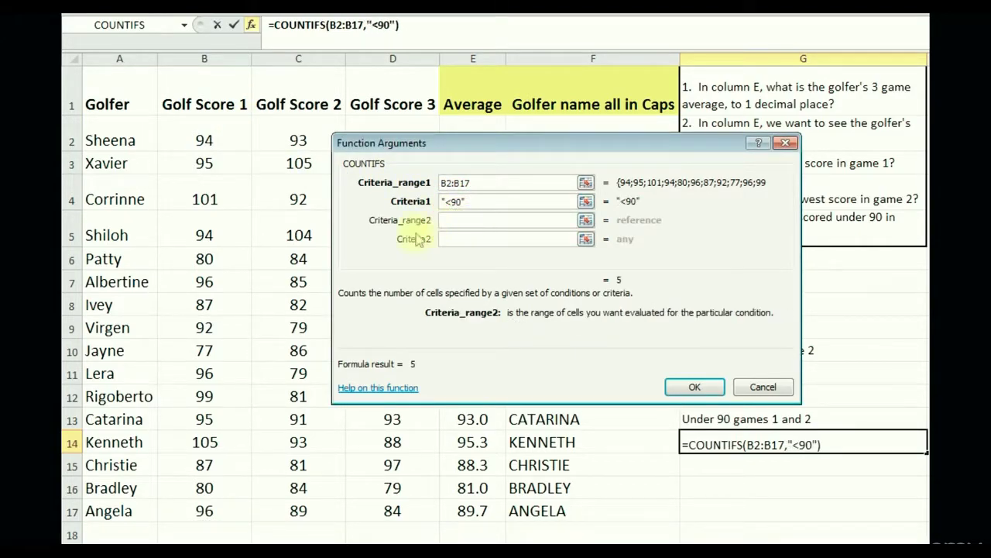
left_click(298, 136)
left_click_drag(298, 136, 294, 513)
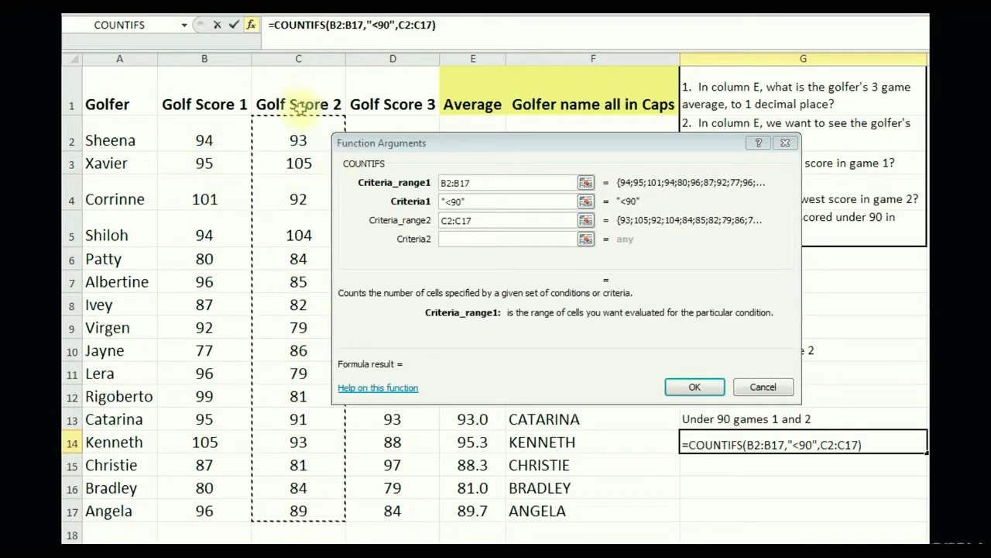
left_click(462, 240)
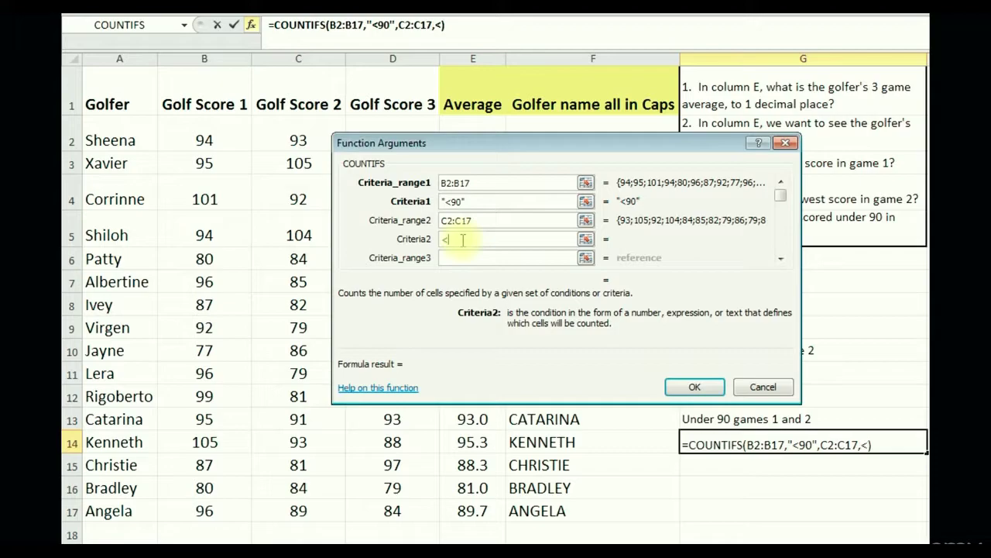
left_click(693, 387)
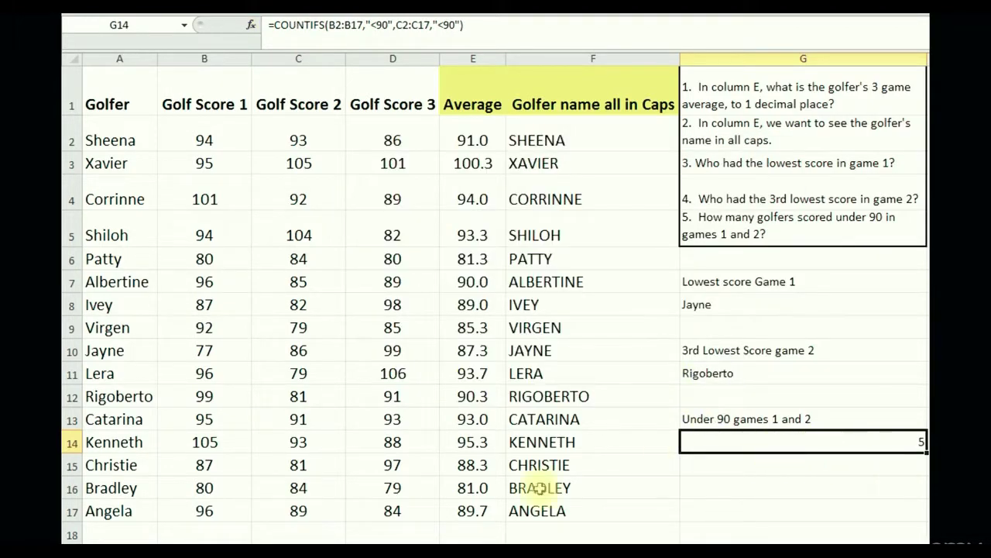
Check the count in G14 against the golfers whose scores are under 90 in both game 1 and game 2
left_click(234, 491)
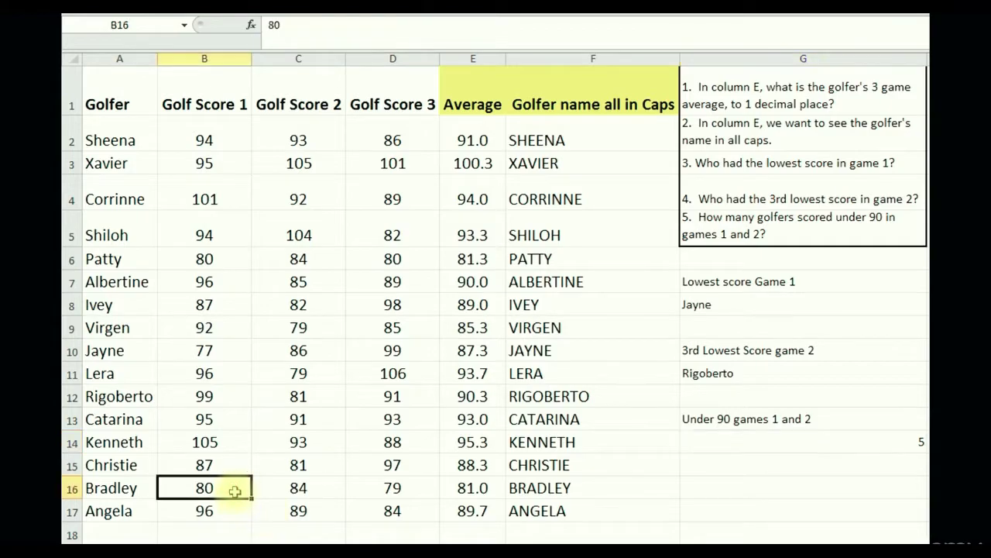
left_click_drag(239, 465, 256, 454)
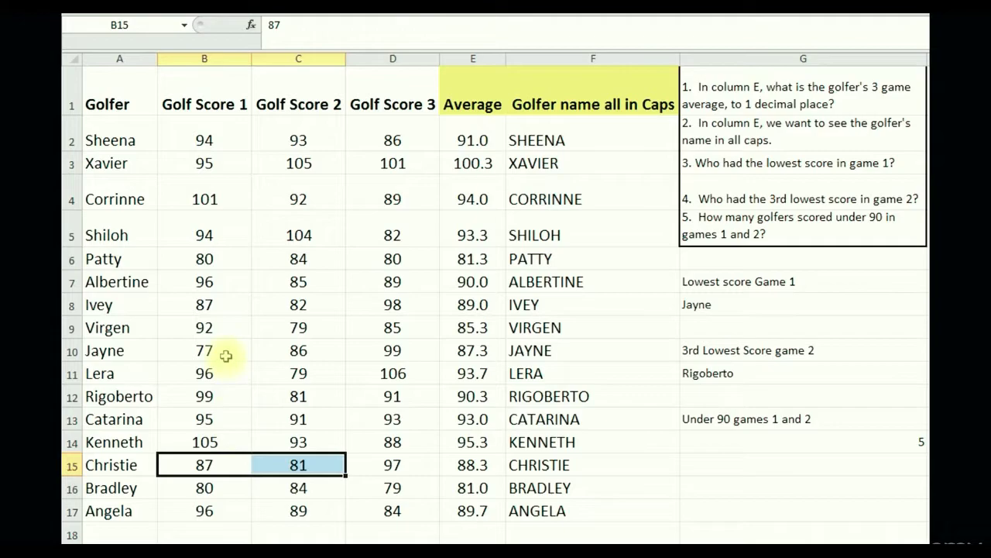
left_click_drag(230, 353, 256, 350)
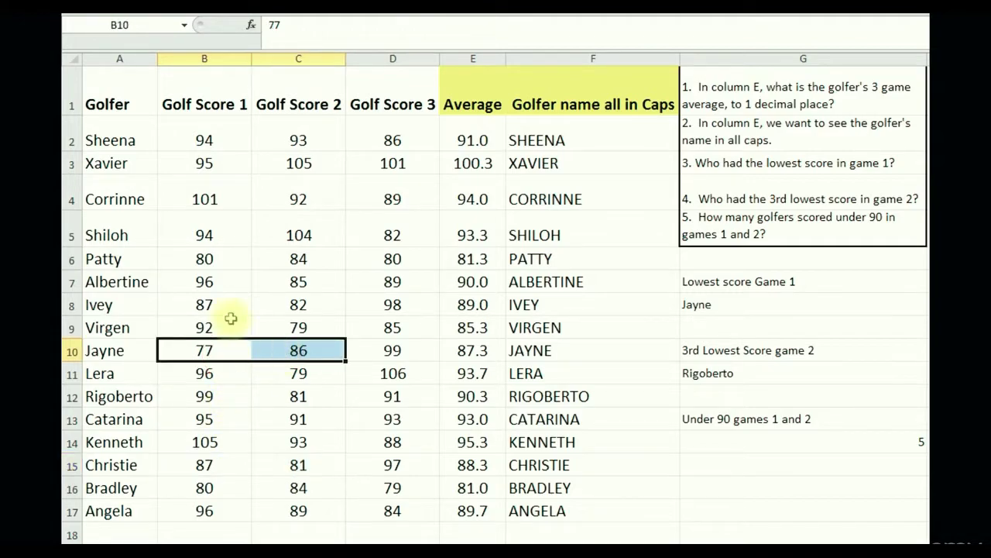
left_click_drag(218, 307, 270, 305)
left_click_drag(227, 256, 288, 268)
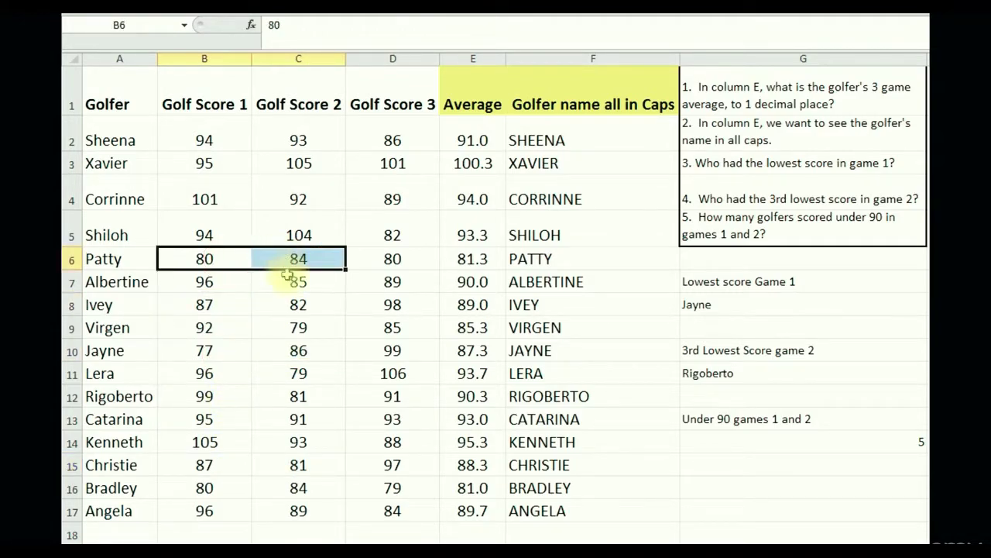
left_click(318, 350)
left_click(745, 441)
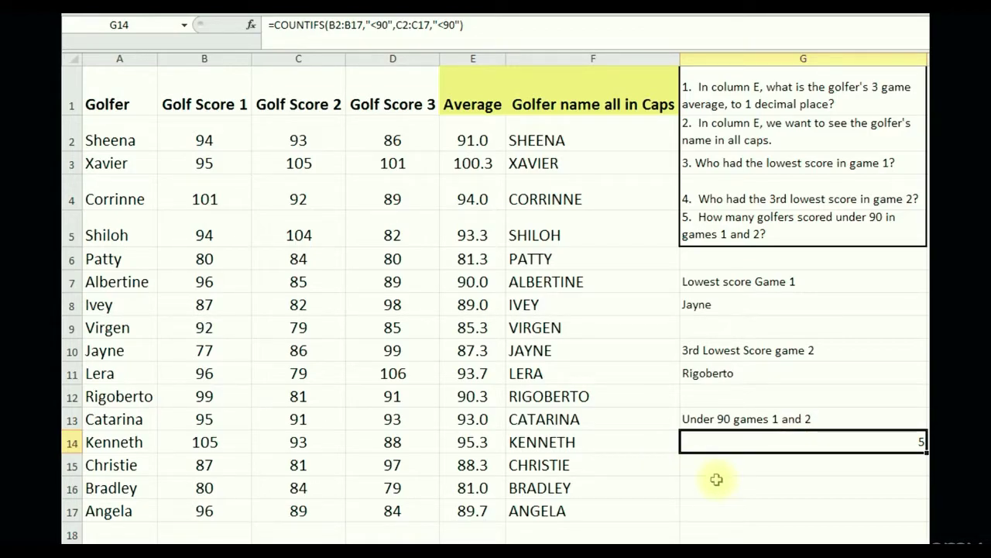
left_click(728, 511)
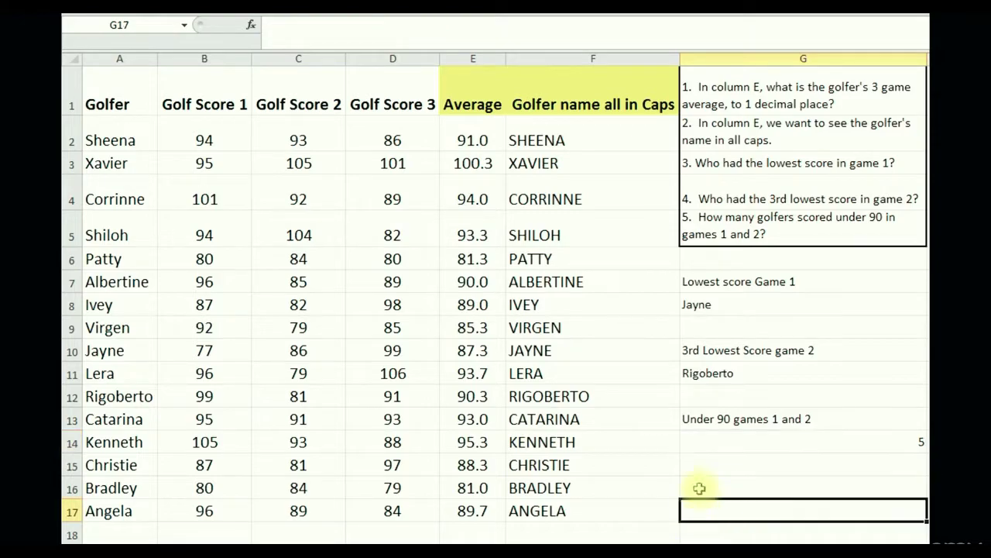
left_click(763, 398)
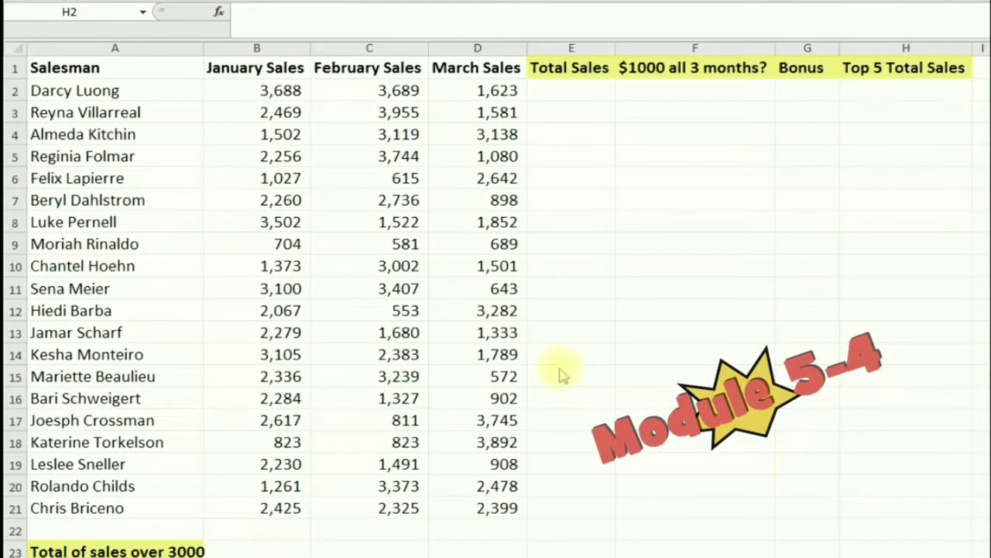
Examine the sales worksheet's salesman names, monthly sales columns, the headings in E1:H1 and the label in A23
left_click(404, 180)
left_click(182, 157)
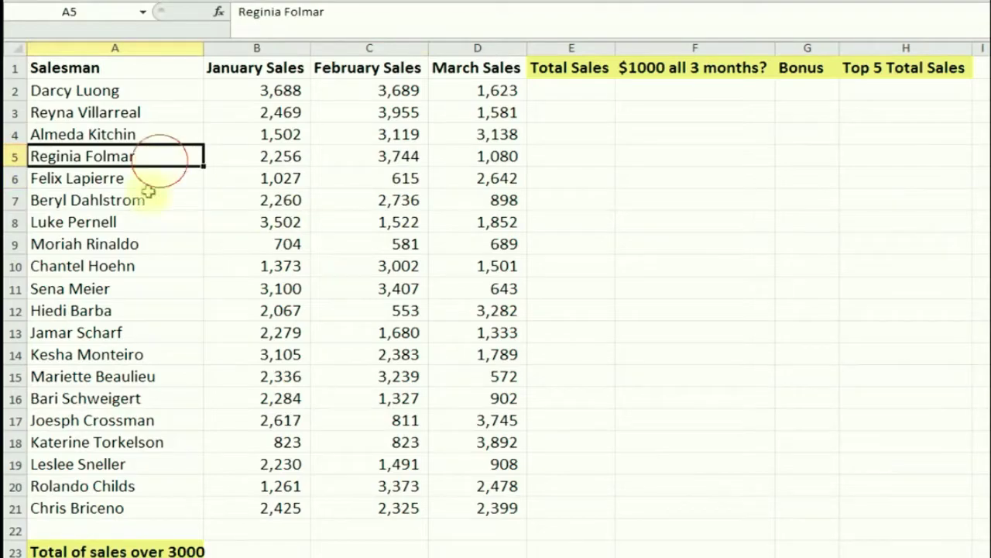
left_click(142, 268)
left_click(130, 331)
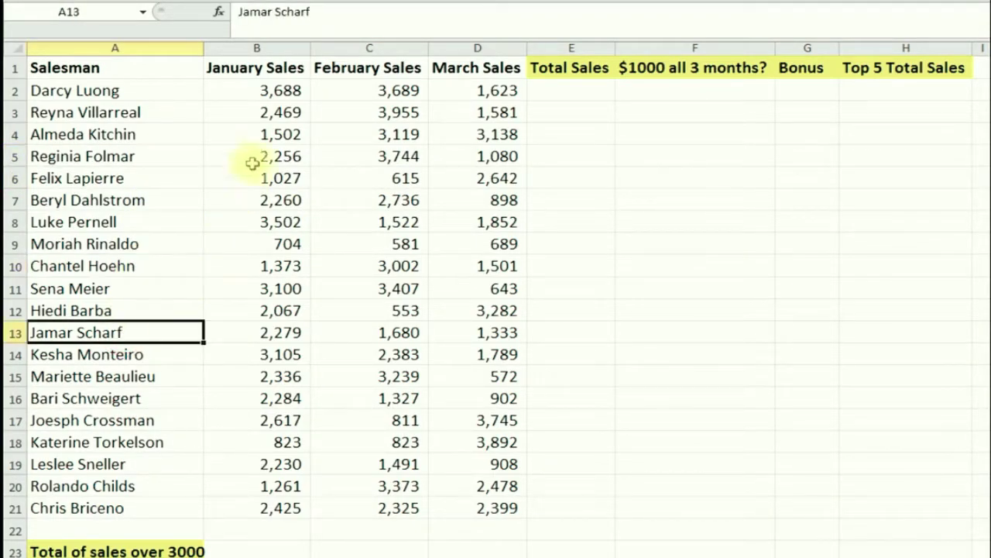
left_click(274, 69)
left_click(356, 68)
left_click(476, 68)
left_click(571, 67)
left_click(696, 69)
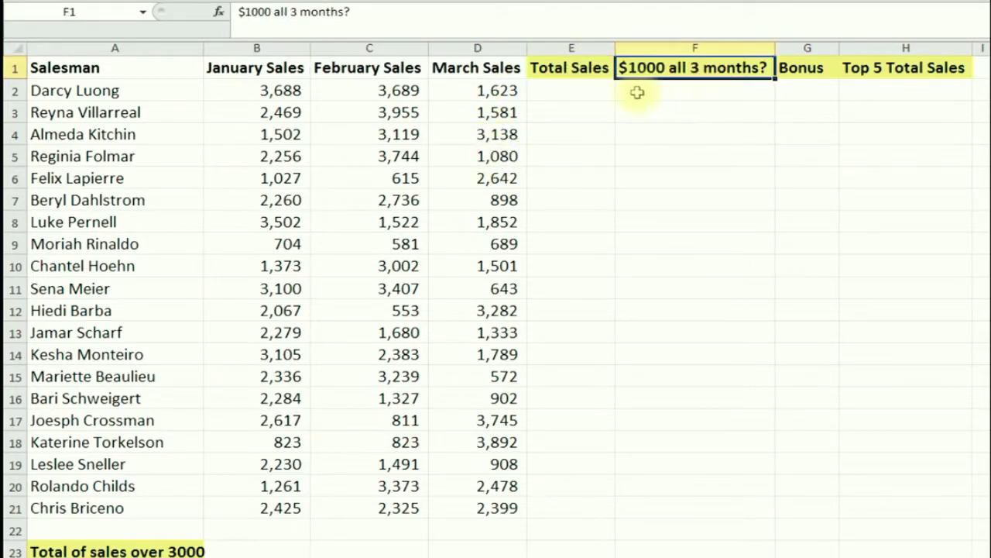
left_click(819, 68)
left_click(849, 68)
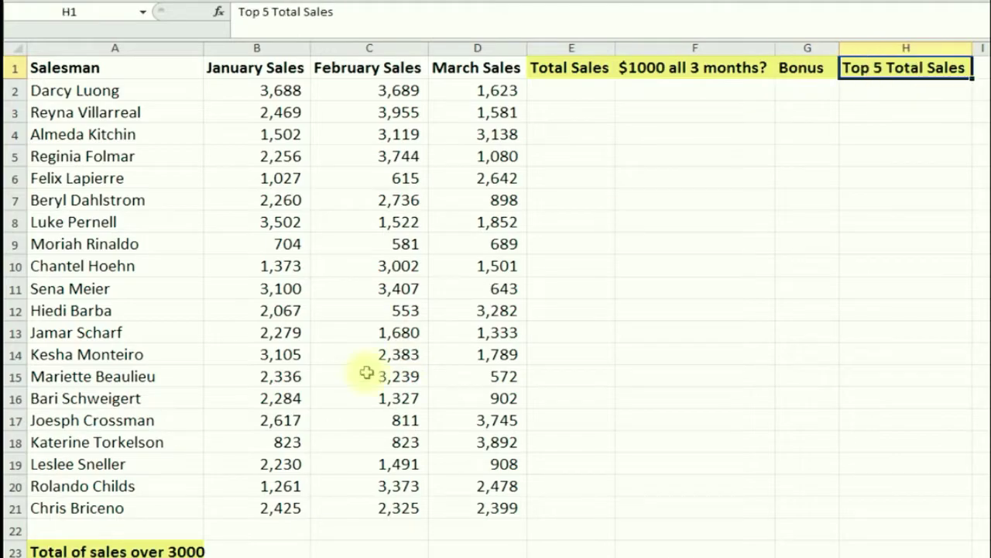
left_click(113, 551)
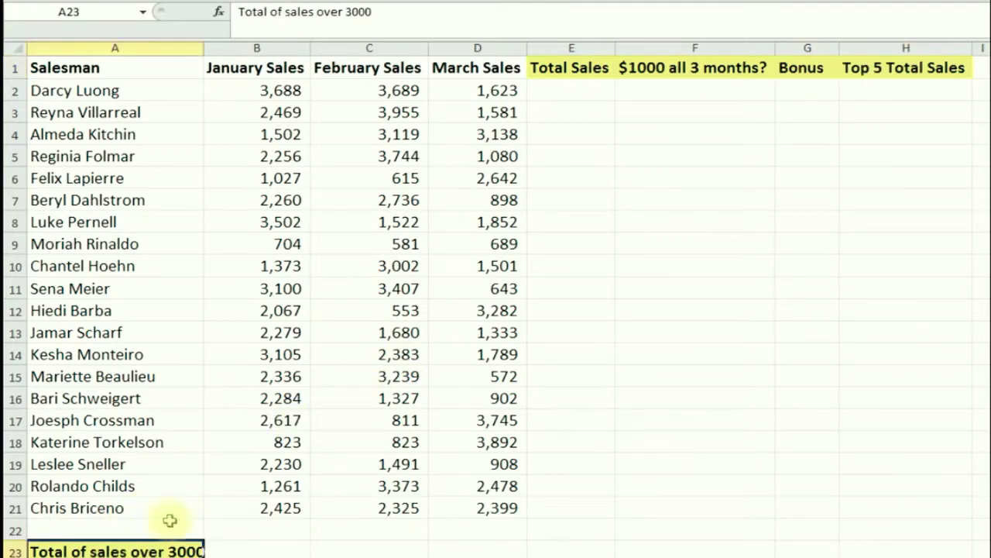
Enter a SUM formula in E2 that totals the three monthly sales in B2:D2
left_click(573, 158)
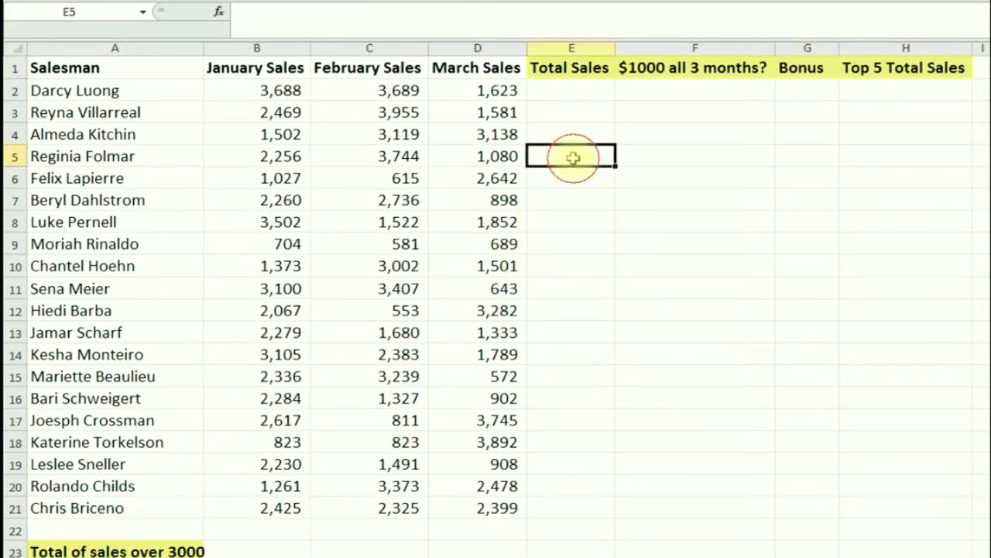
left_click(579, 93)
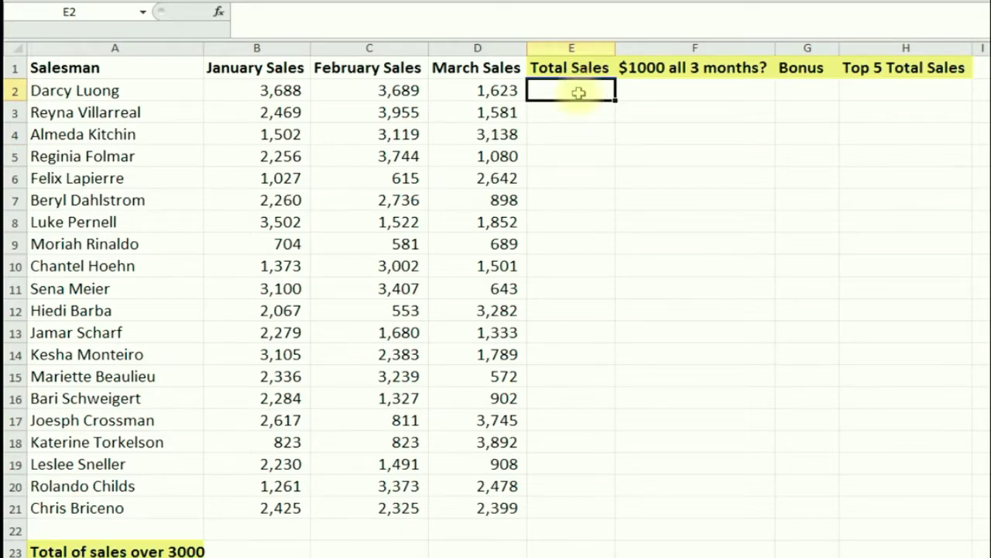
type("=sum(")
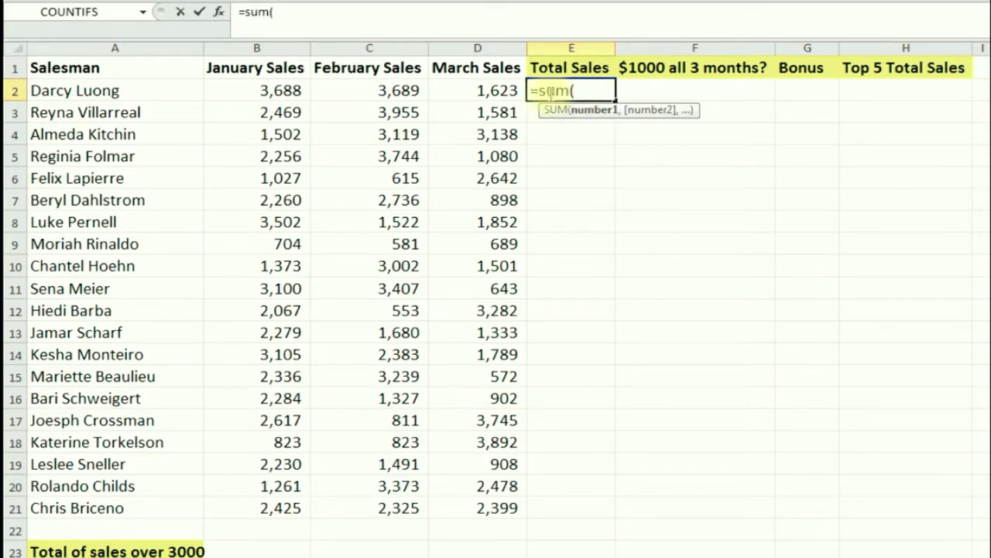
left_click_drag(255, 91, 476, 91)
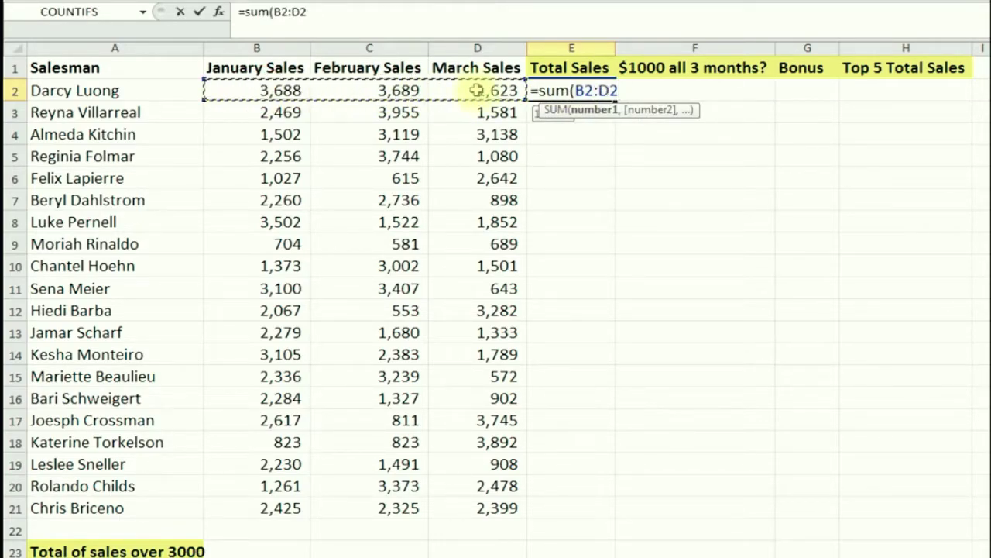
type(")")
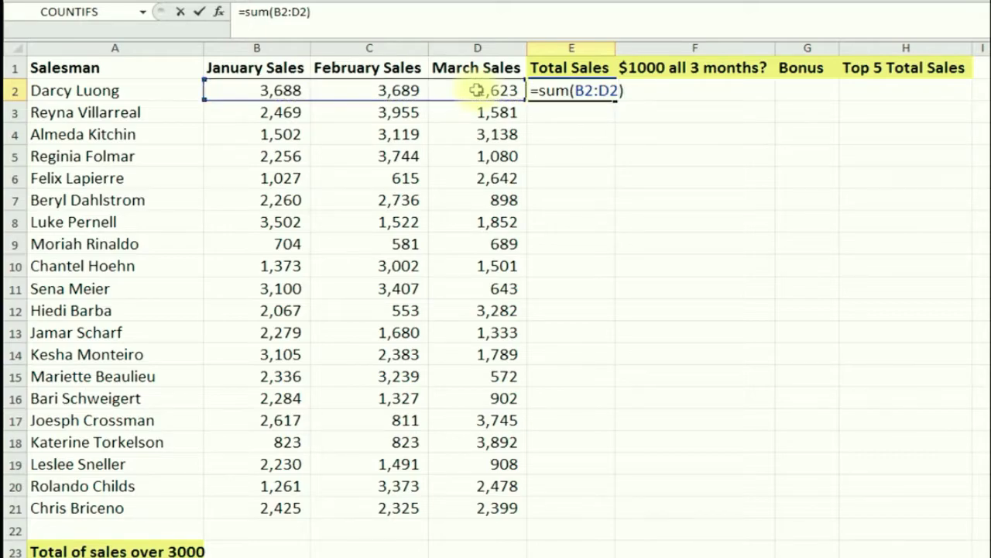
key("Return")
Fill the SUM formula from E2 down to E21 and check several of the copied formulas
left_click(576, 91)
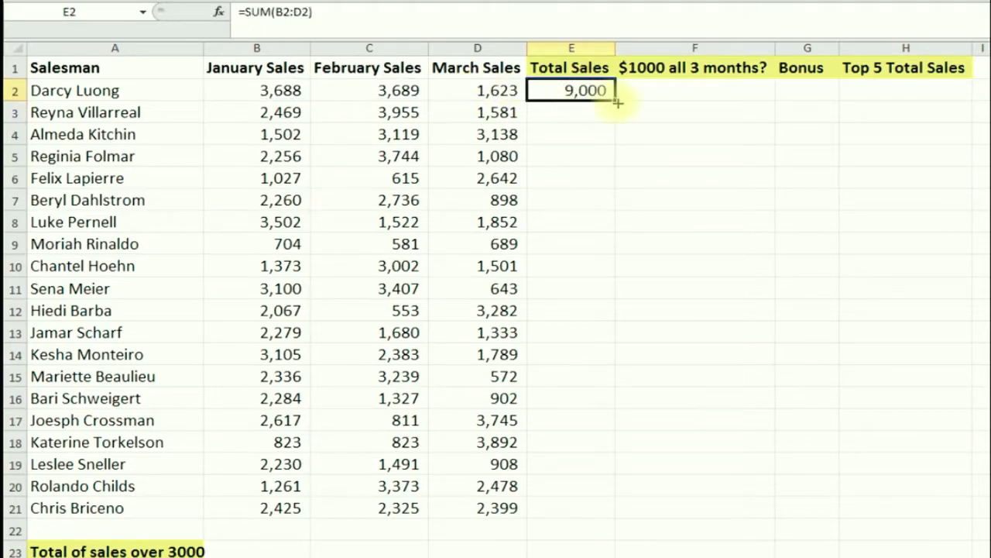
left_click_drag(614, 101, 631, 521)
left_click(565, 134)
left_click(567, 196)
left_click(570, 263)
left_click(567, 174)
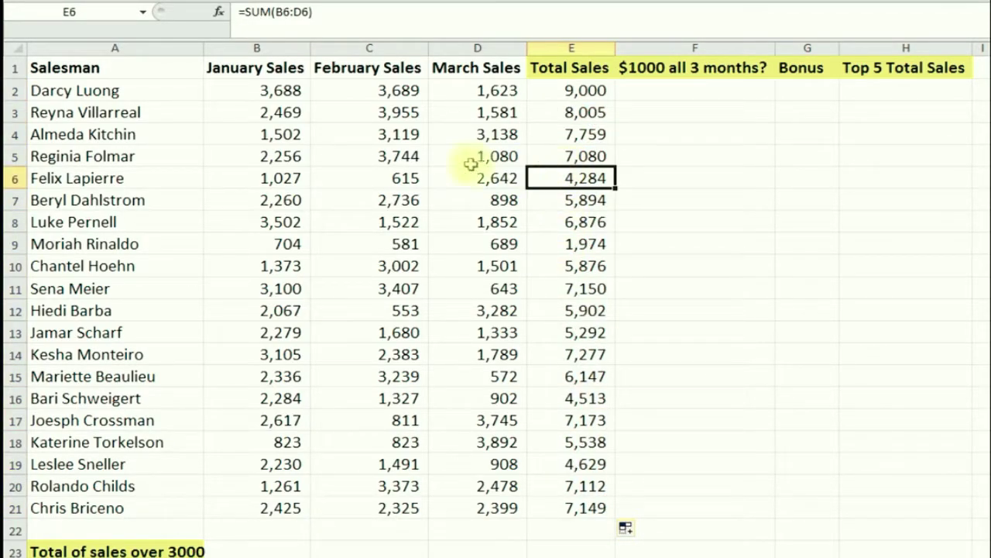
Enter an AND formula in F2 that tests whether B2, C2 and D2 are each greater than 1000
left_click(656, 92)
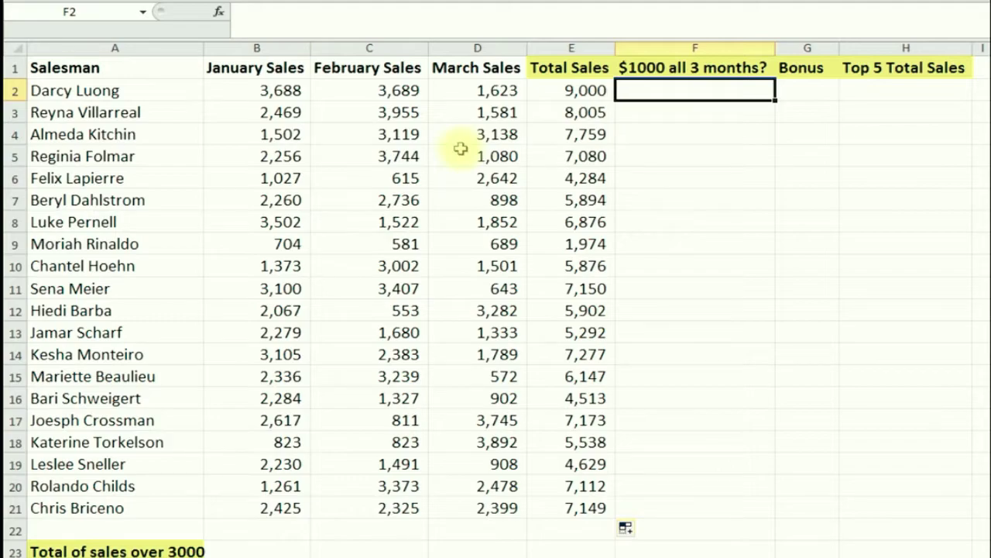
type("=and(")
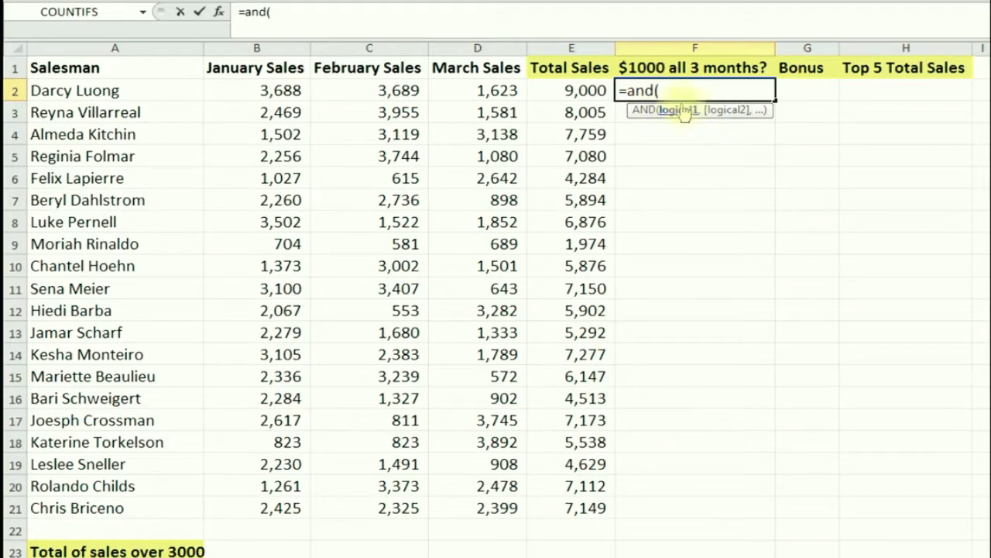
left_click(268, 91)
type(">1000")
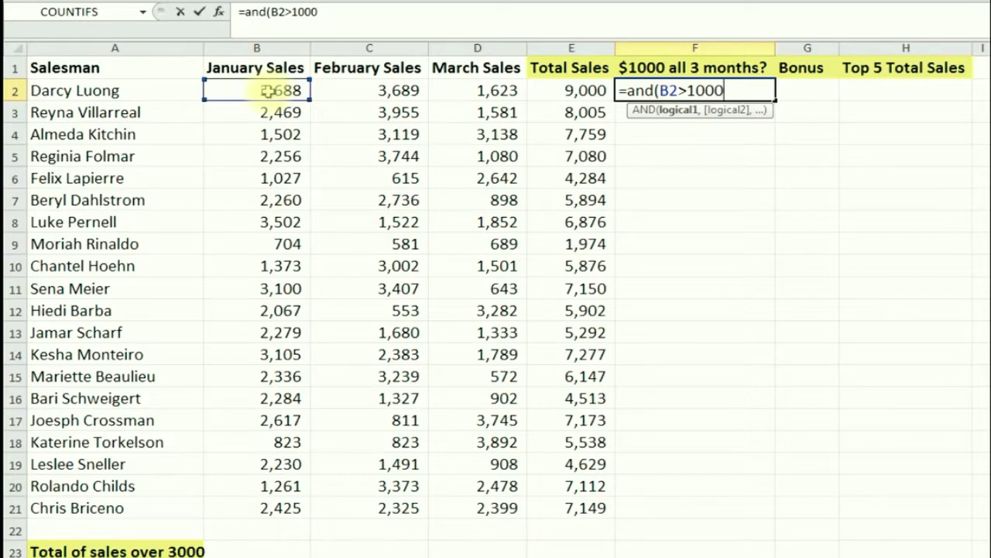
type(",")
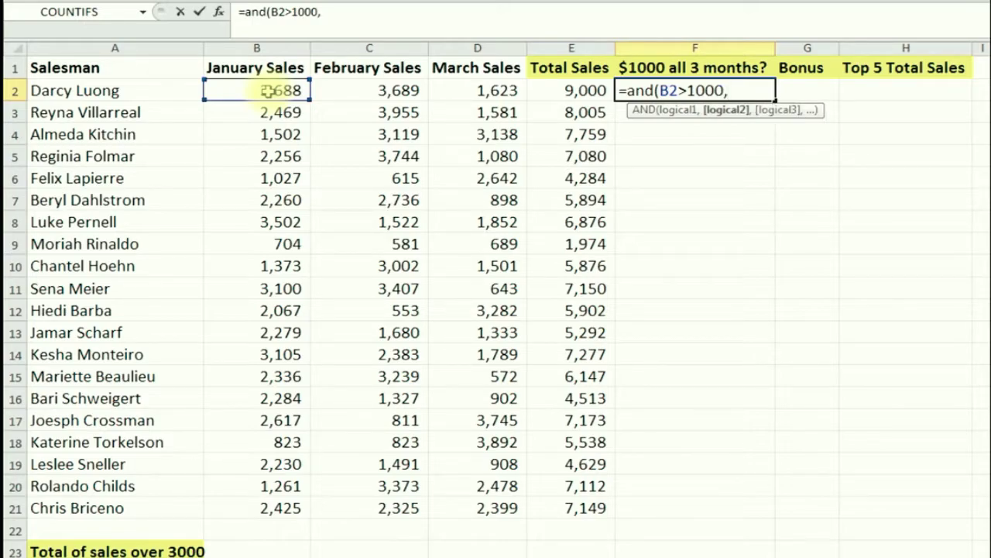
left_click(378, 91)
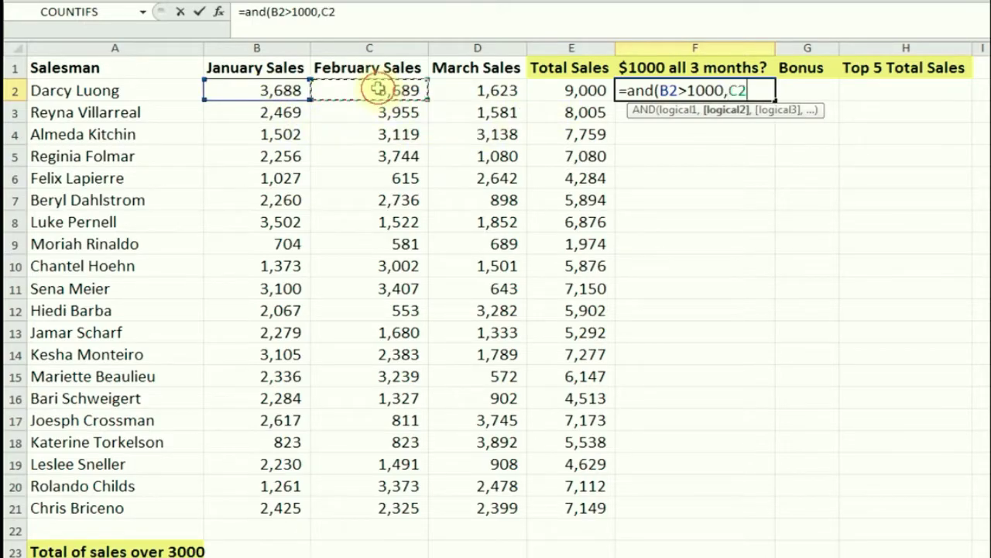
type(">100")
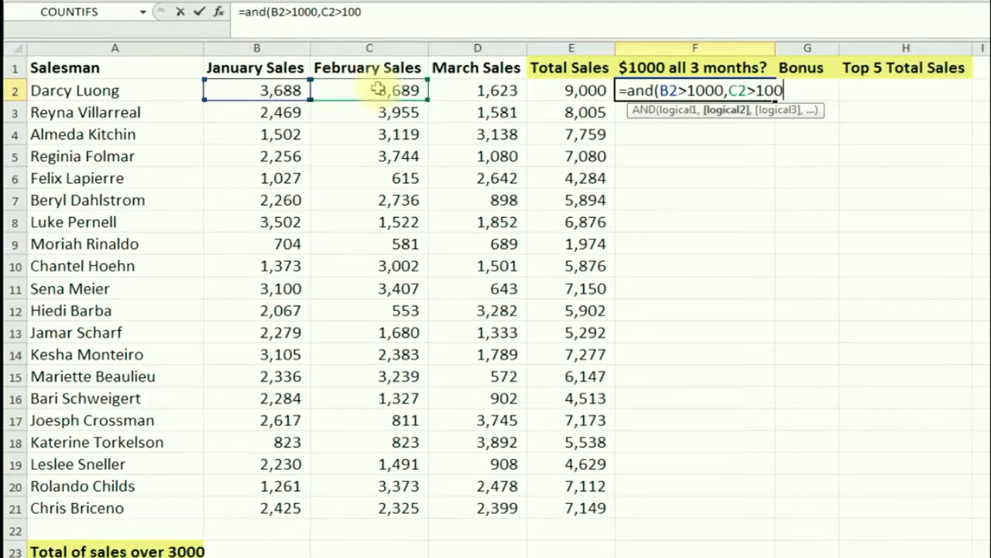
type("0,")
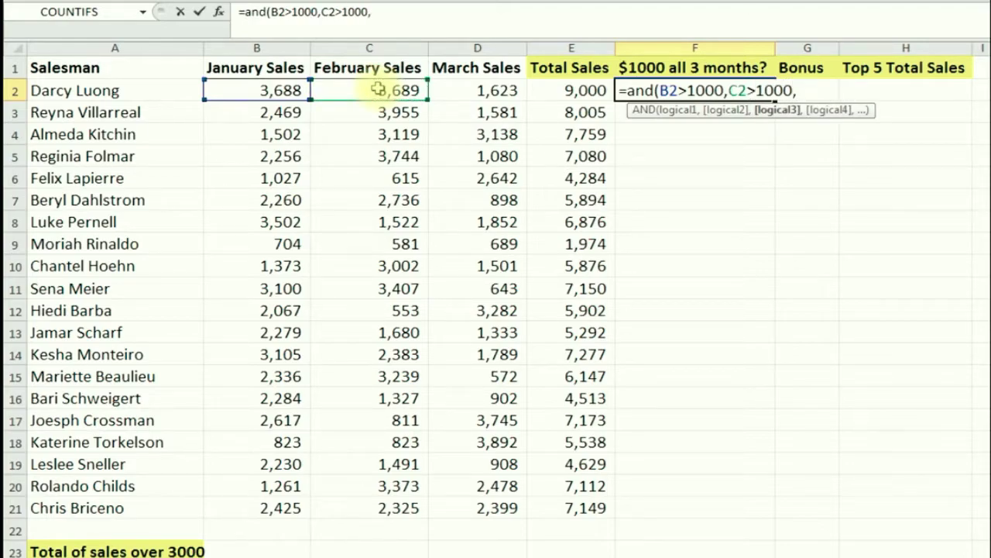
left_click(490, 91)
type(">1000")
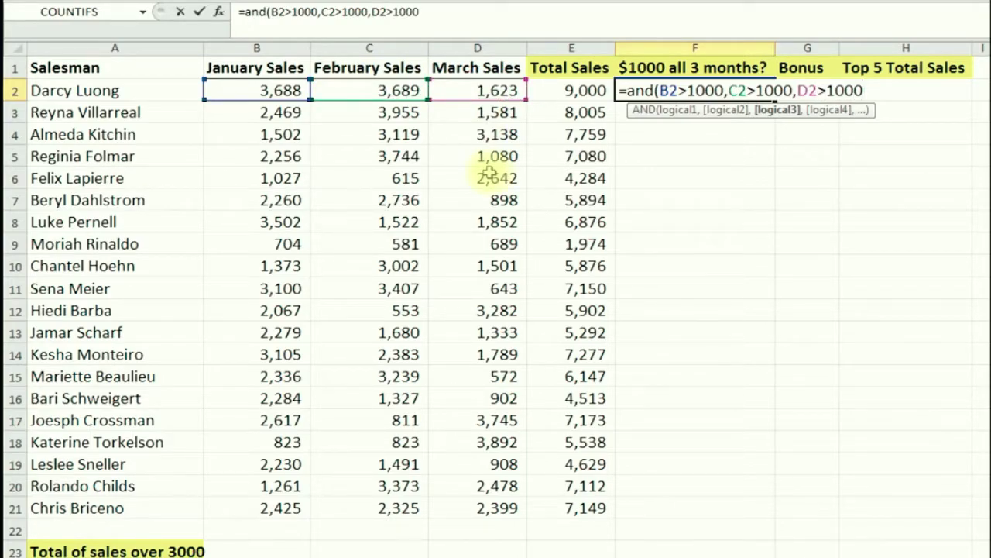
key("Return")
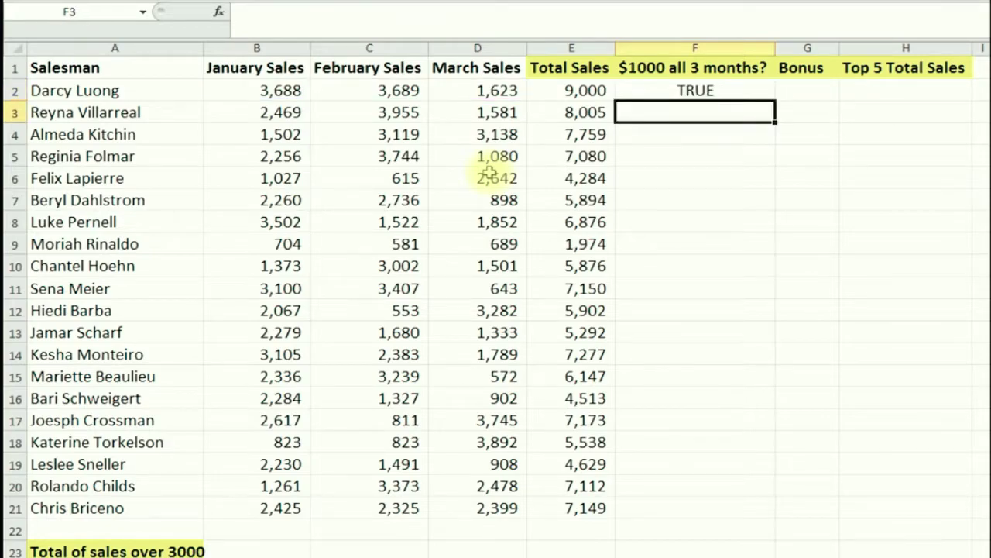
Fill the AND formula from F2 down to F21 and check several of the copied formulas
left_click(697, 92)
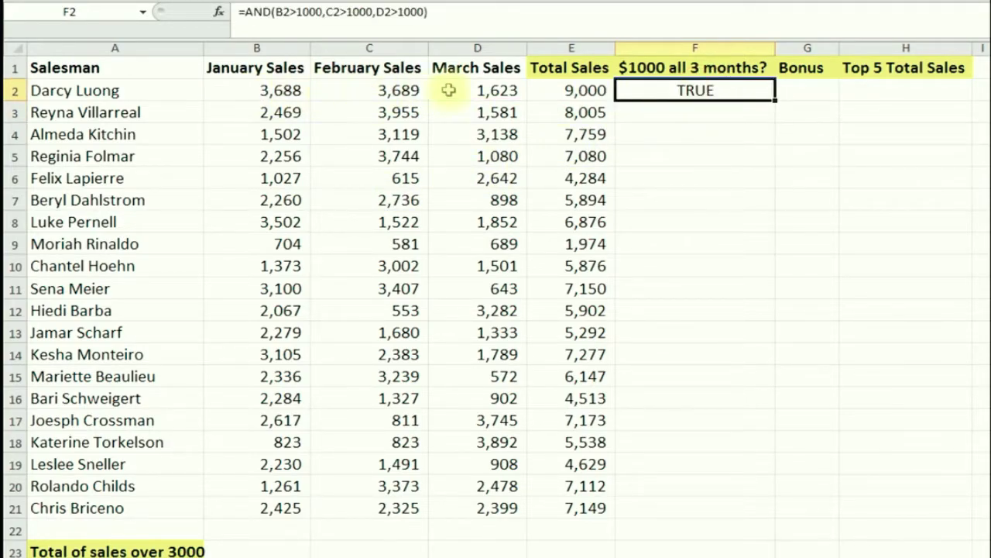
left_click_drag(776, 100, 770, 511)
left_click(695, 131)
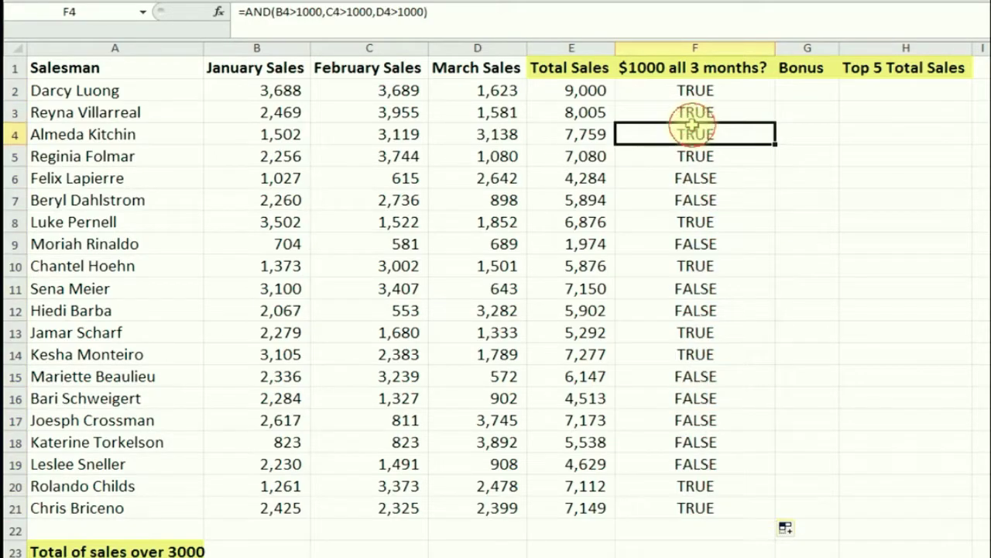
left_click(691, 180)
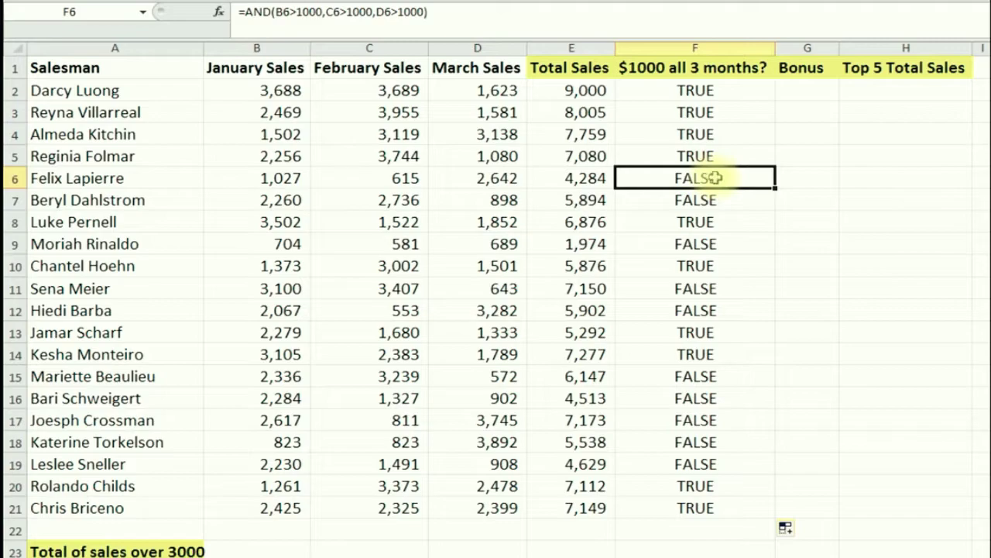
left_click(694, 393)
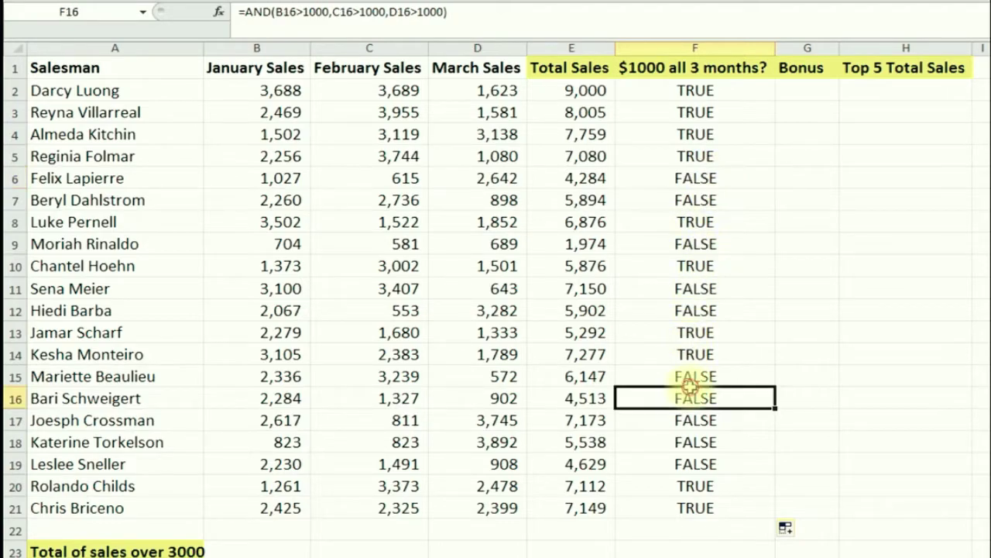
Review the three-month check in column F, the total sales in column E and the empty Bonus column
left_click(704, 109)
left_click(705, 89)
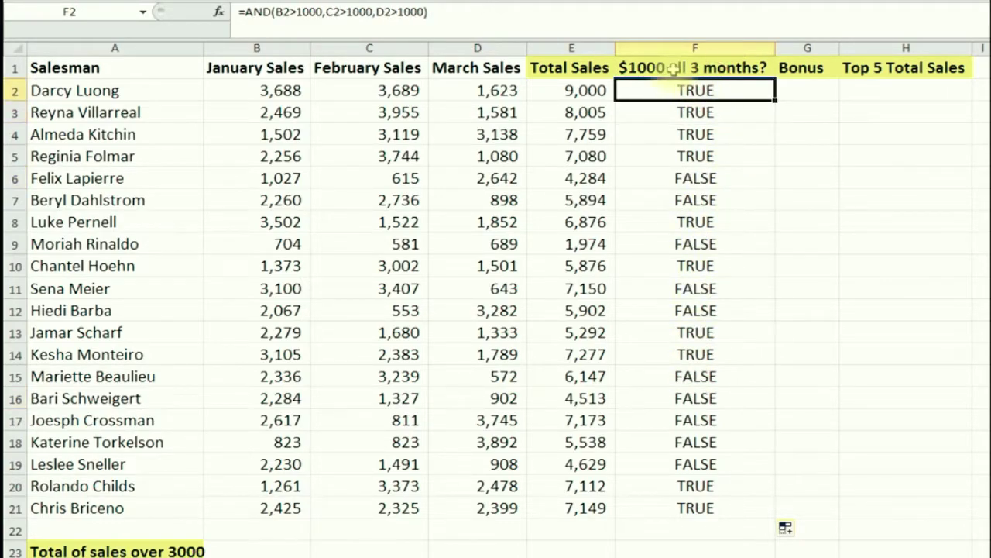
left_click(666, 67)
left_click(707, 107)
left_click(699, 131)
left_click(700, 91)
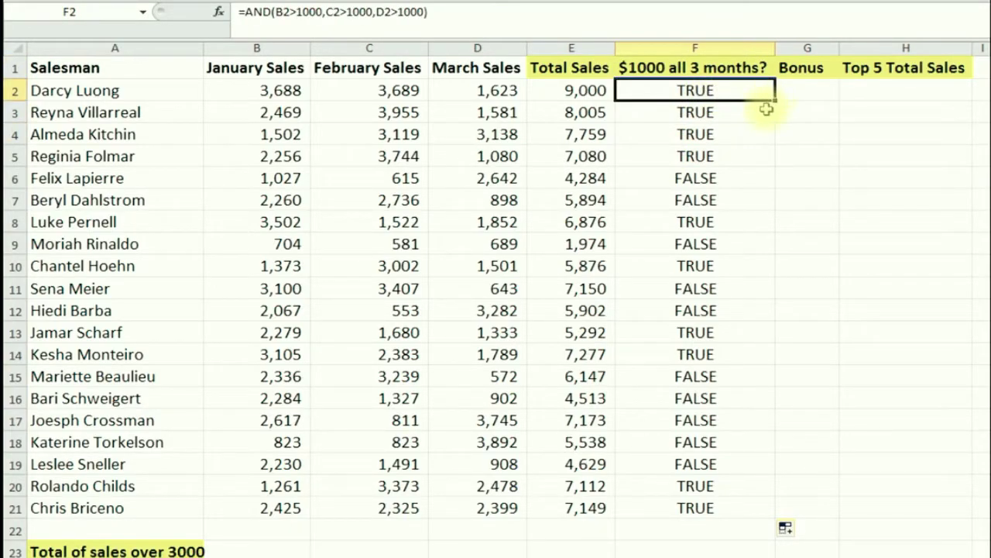
left_click(800, 91)
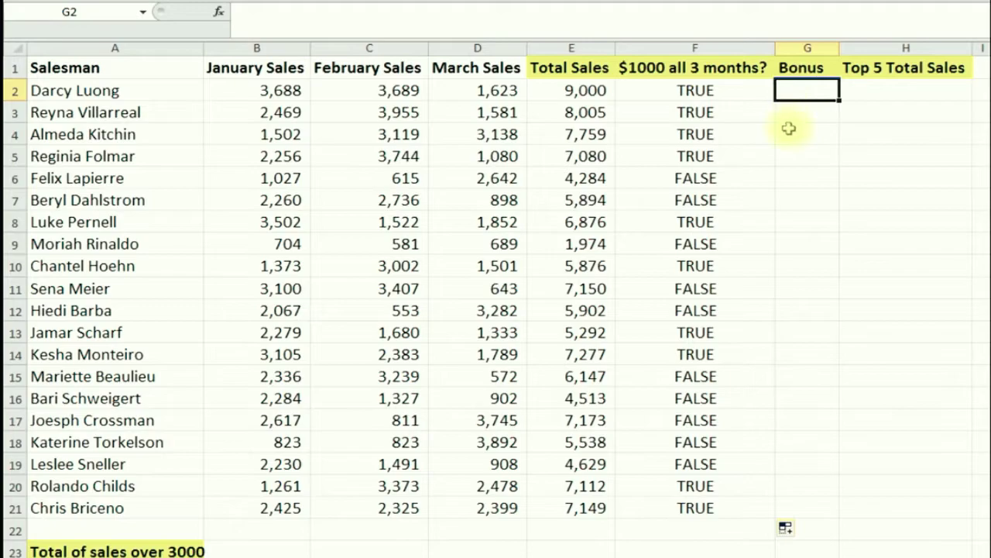
left_click(791, 153)
left_click(801, 90)
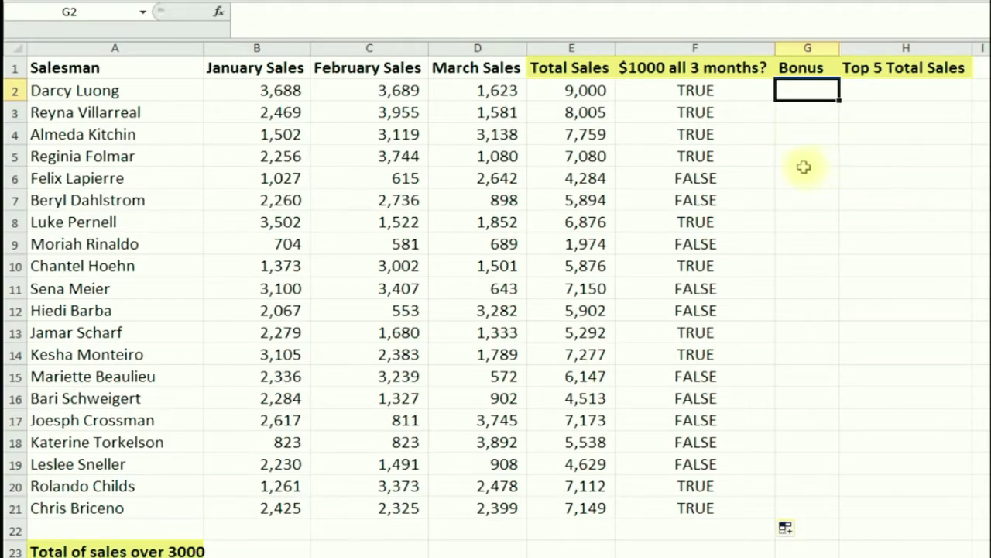
left_click(581, 110)
left_click(582, 93)
left_click(801, 91)
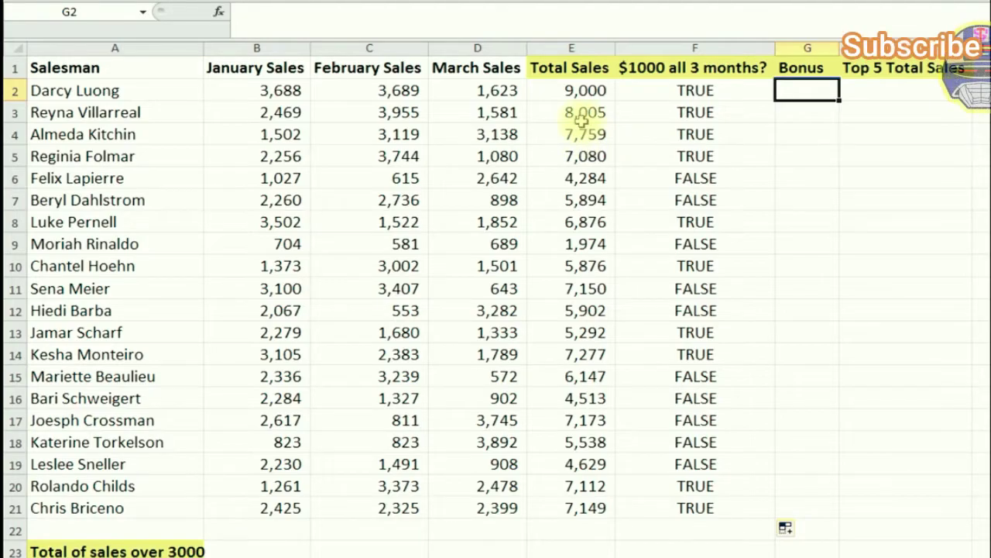
Enter 7500 and 6000 as scratch values in H2 and H3 and clear both cells
left_click(874, 95)
type("750")
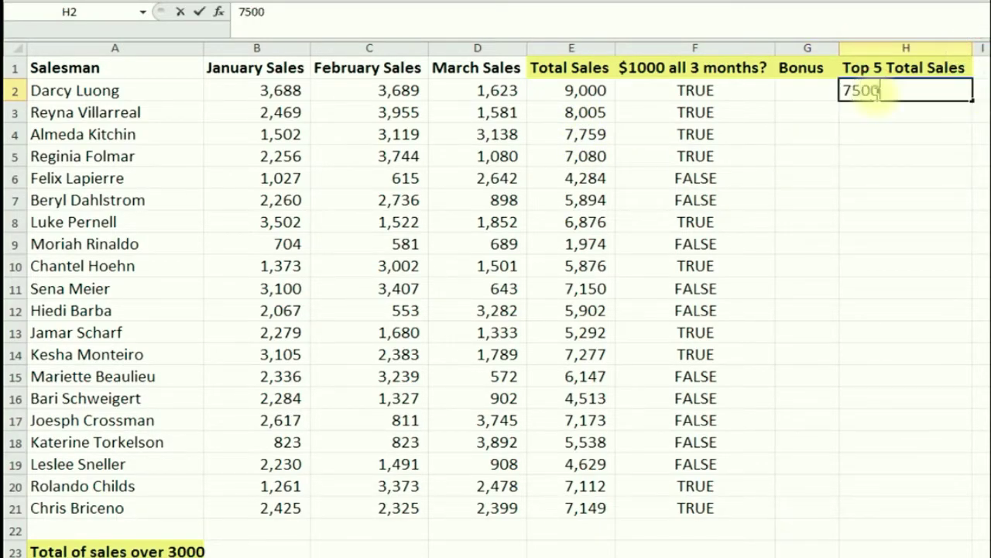
type("0")
key("Return")
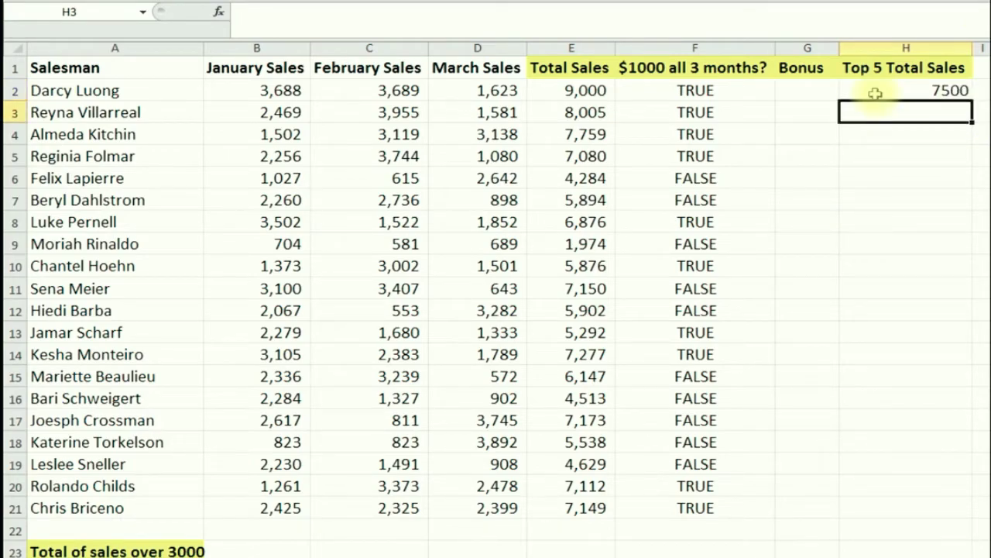
type("60")
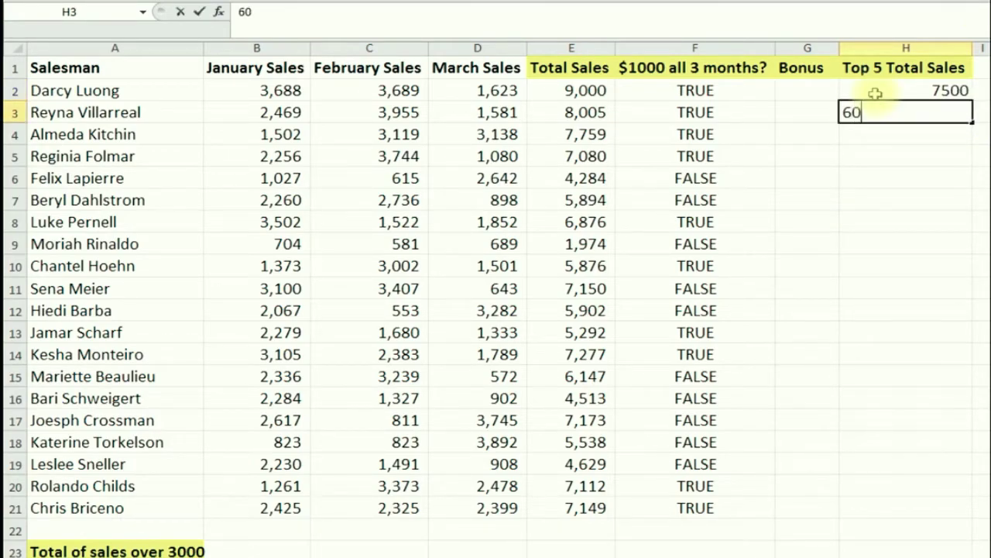
type("00")
key("Return")
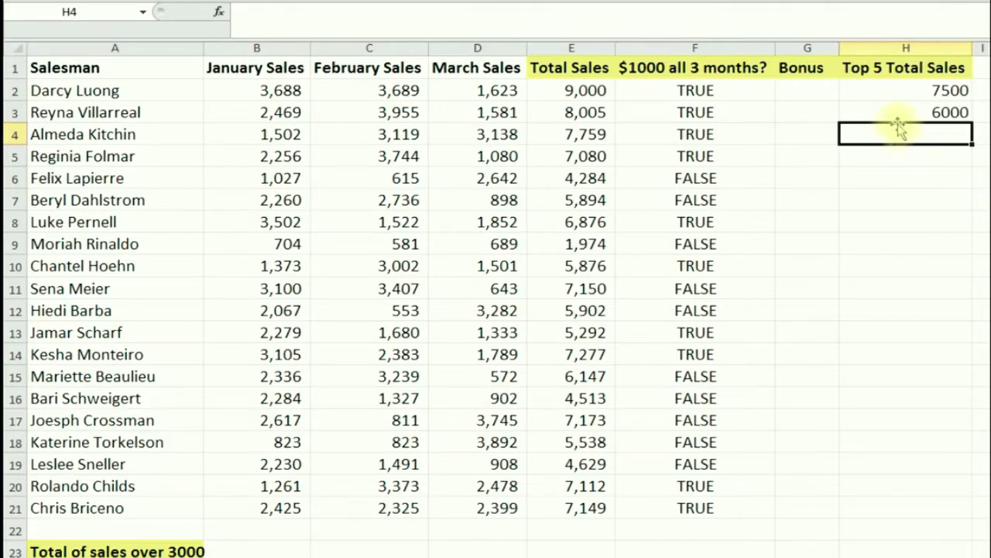
left_click_drag(911, 84, 910, 125)
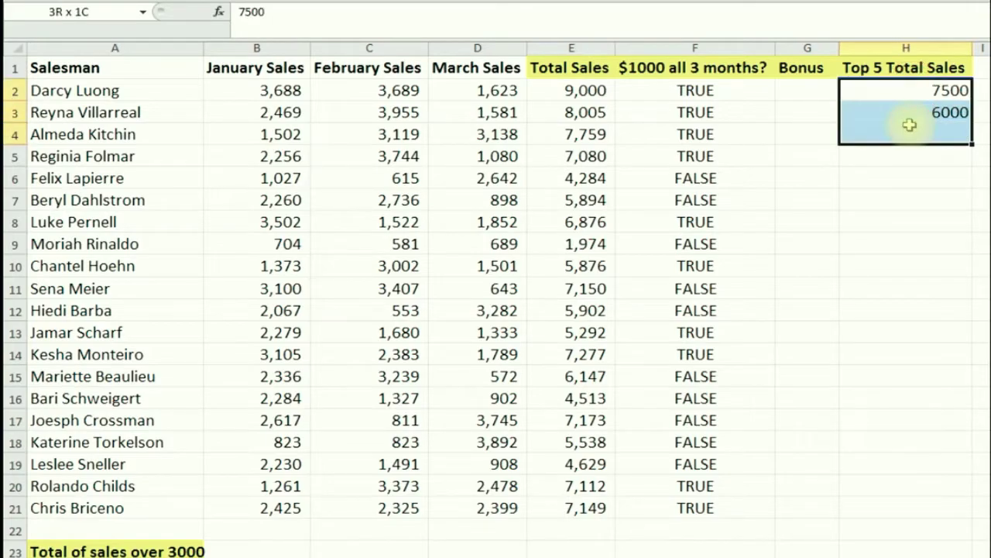
key("Delete")
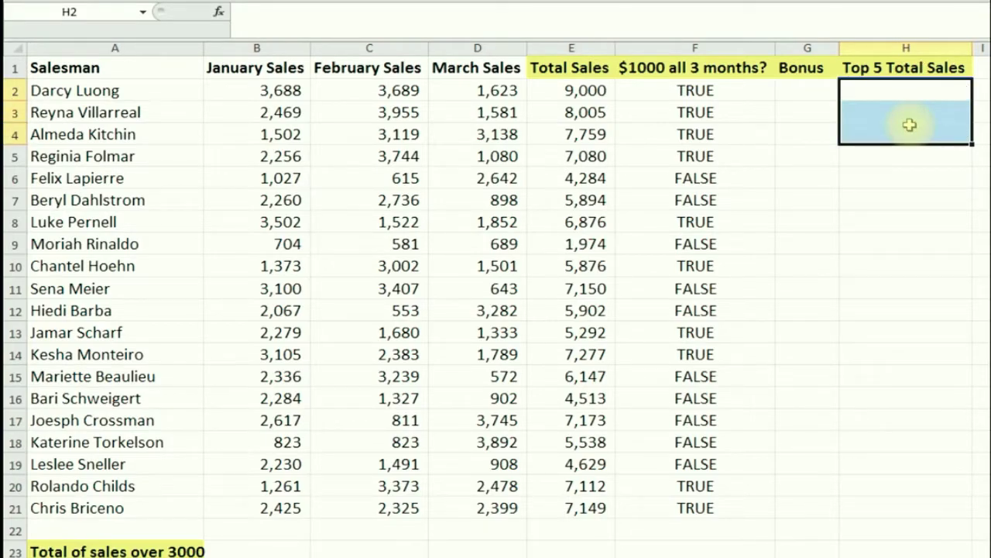
Enter an IF formula in G2 that gives a bonus of 2000 when E2 is greater than 7500, otherwise 0
left_click(810, 94)
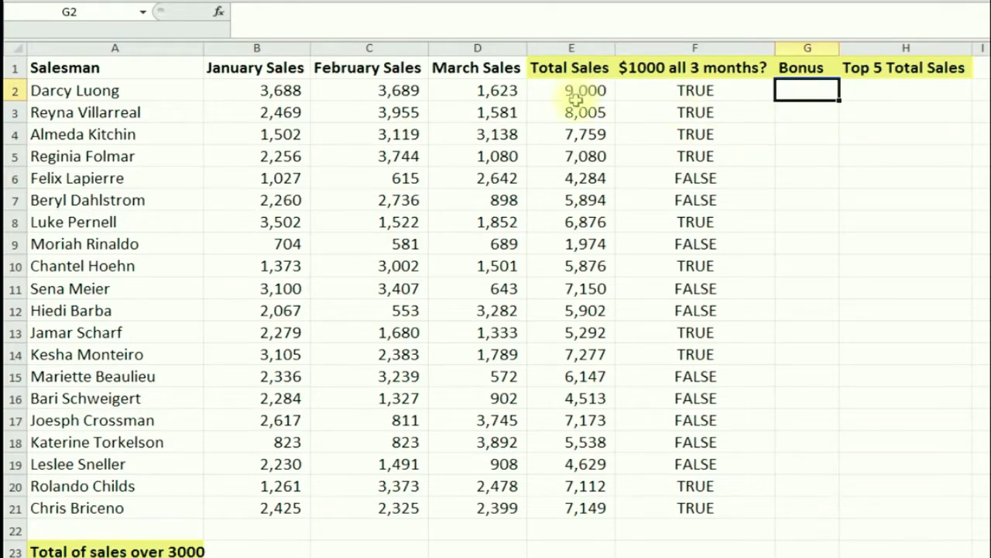
type("=if(")
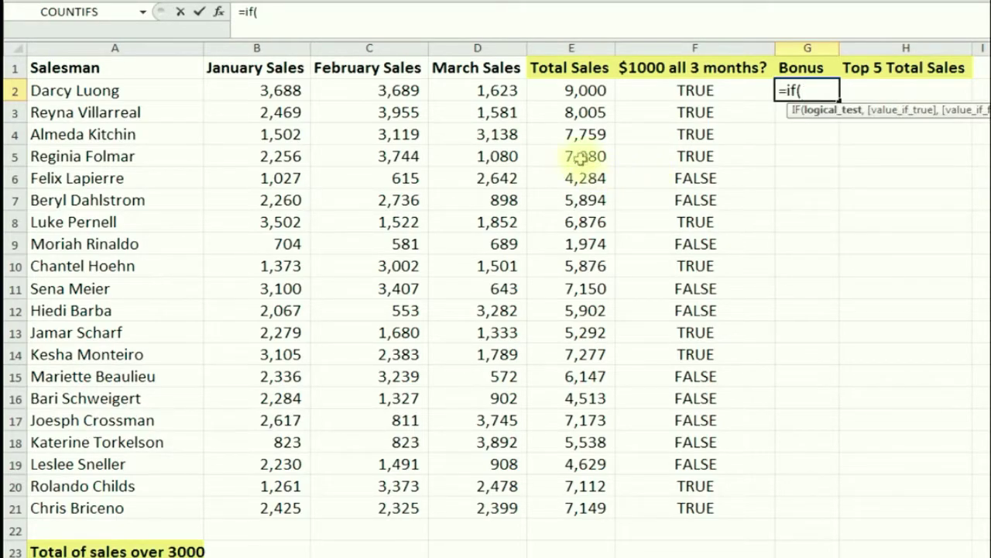
left_click(573, 91)
type(">")
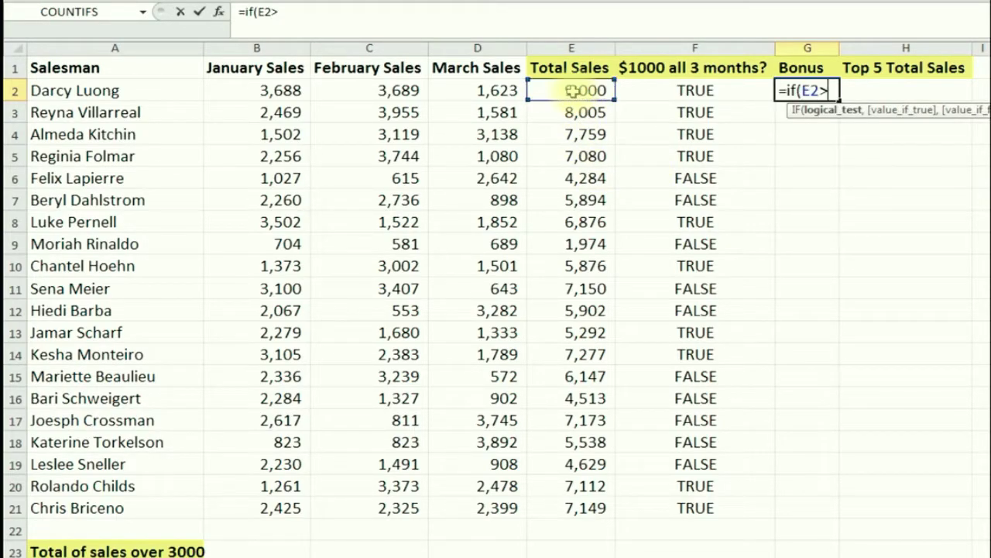
type("7500,2000")
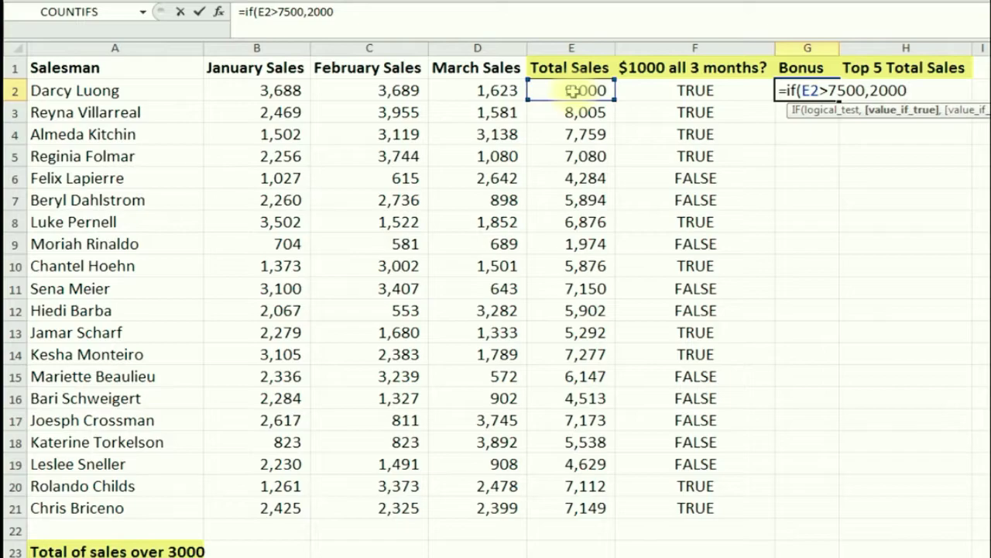
type(",")
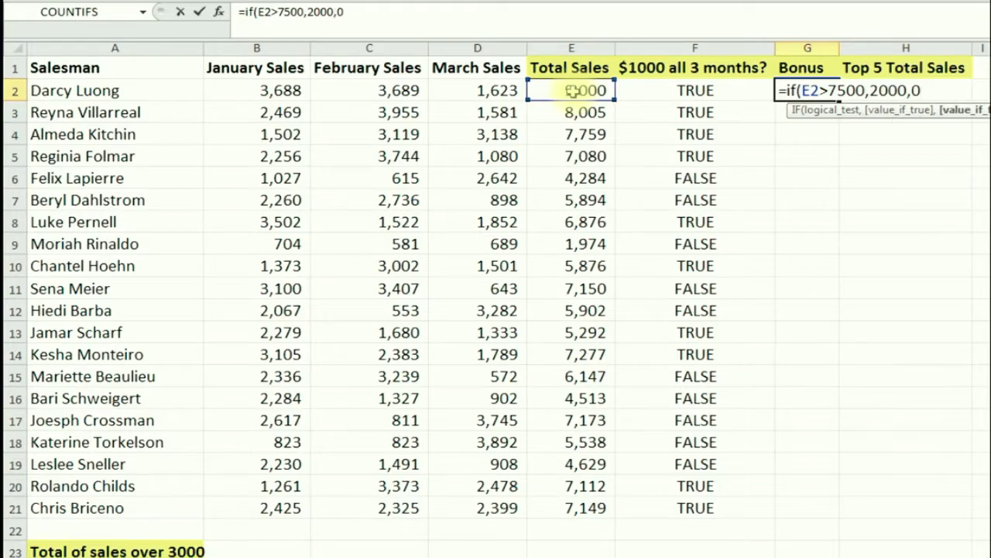
type("0)")
key("Return")
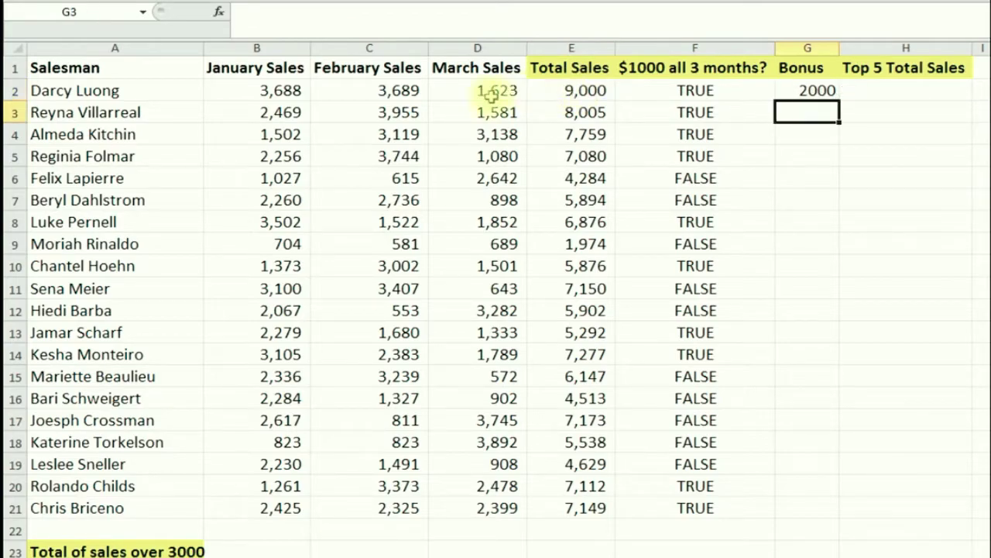
Fill the IF formula from G2 down to G14 and check the copied bonus in G5 against the total in E5
left_click(807, 90)
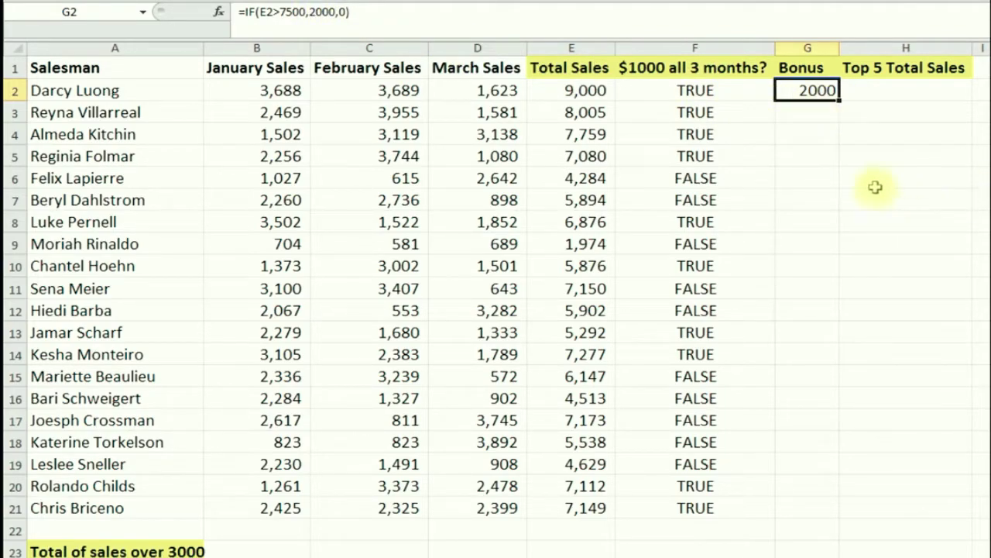
left_click_drag(839, 99, 823, 364)
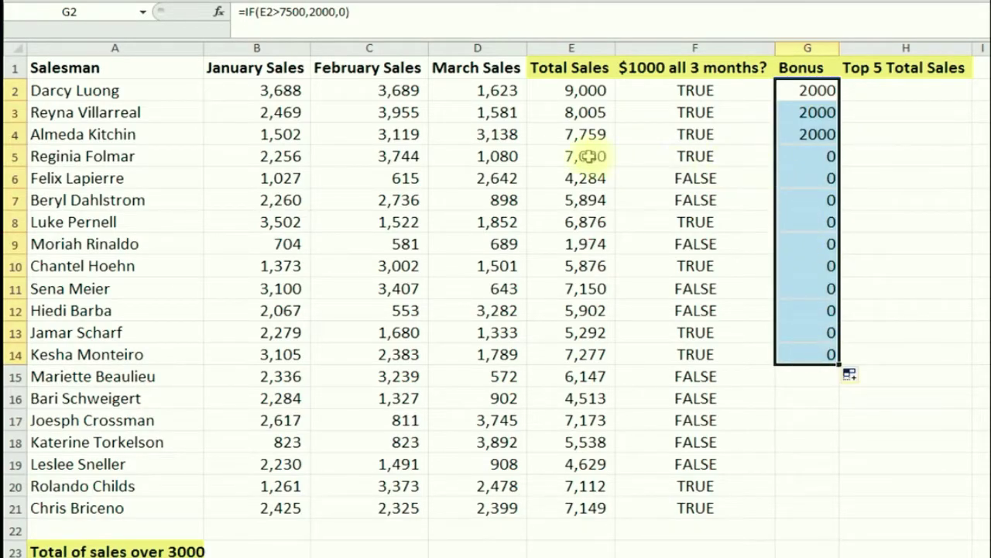
left_click(589, 157)
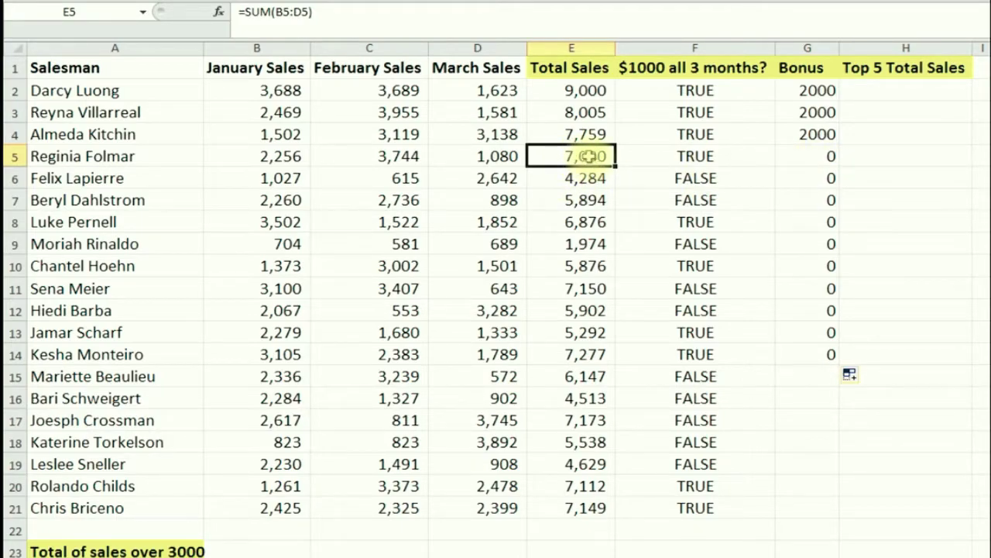
left_click(809, 158)
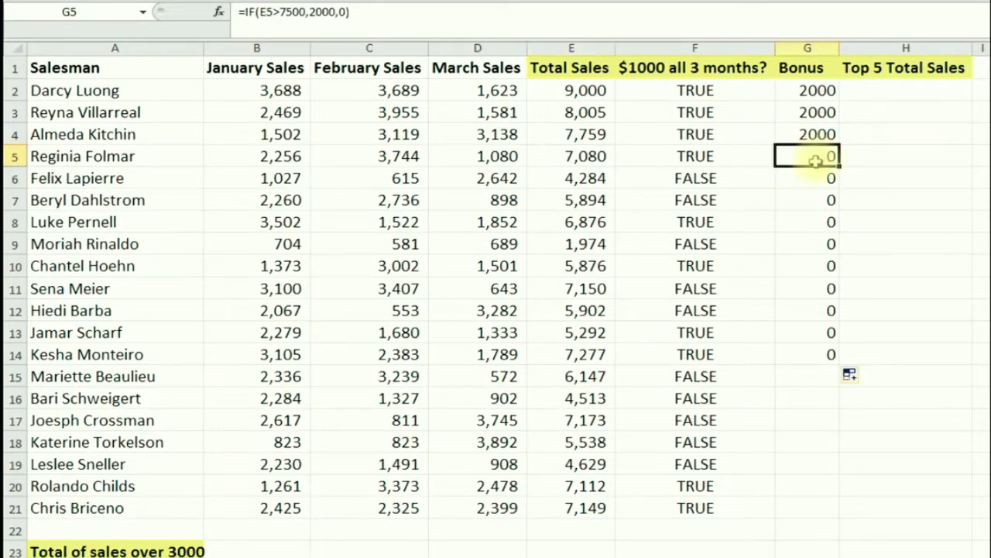
left_click(814, 222)
left_click(817, 156)
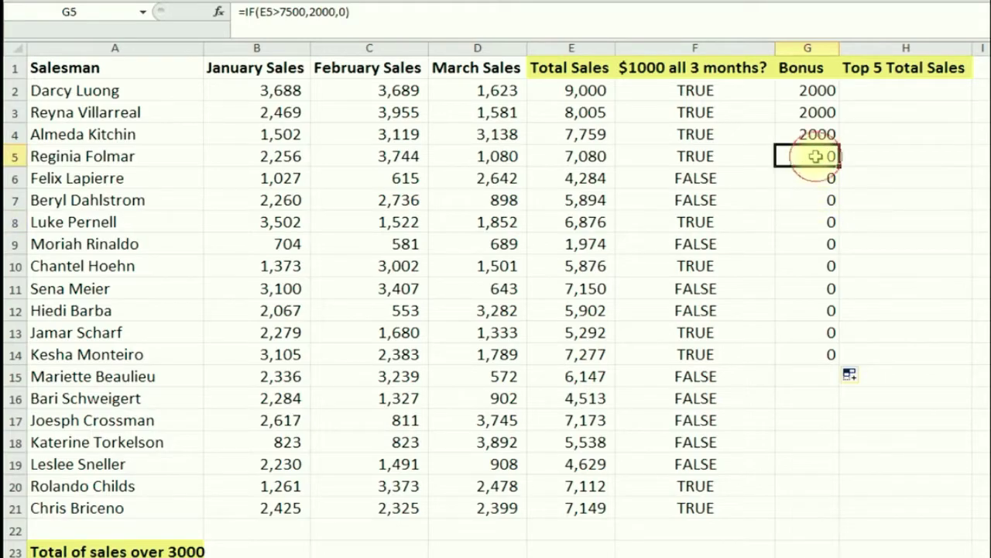
Replace the 0 result in G2's bonus formula with a nested IF that opens with an AND test
left_click(805, 90)
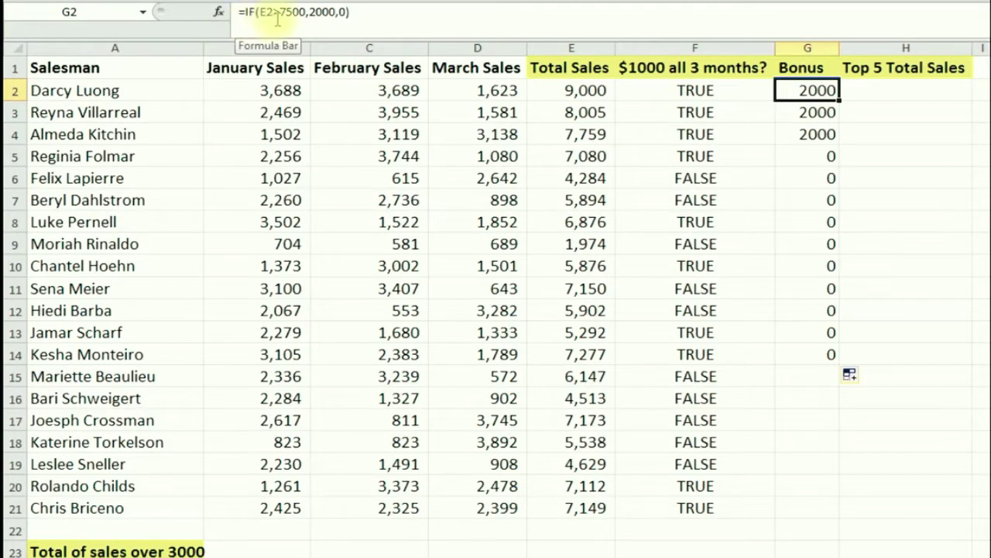
left_click(346, 11)
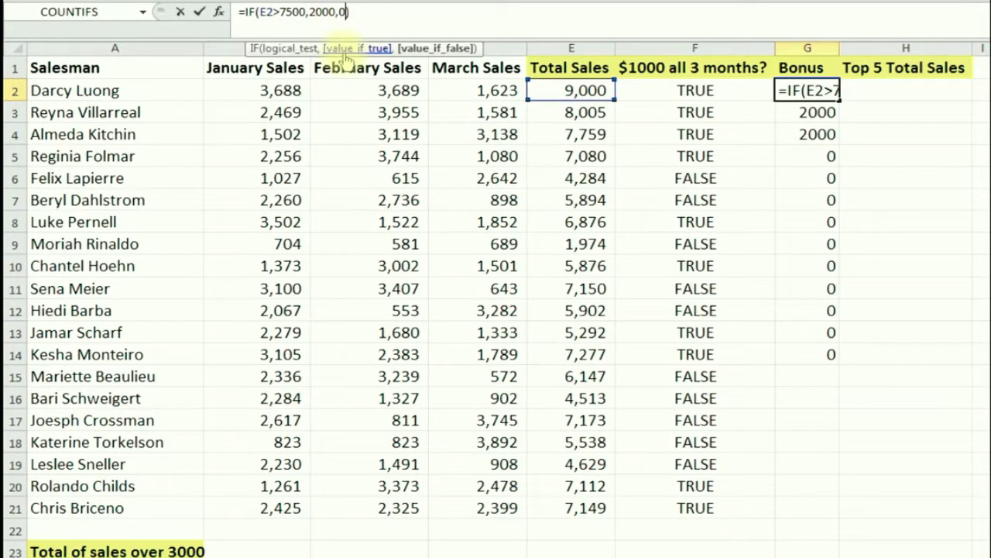
key("BackSpace")
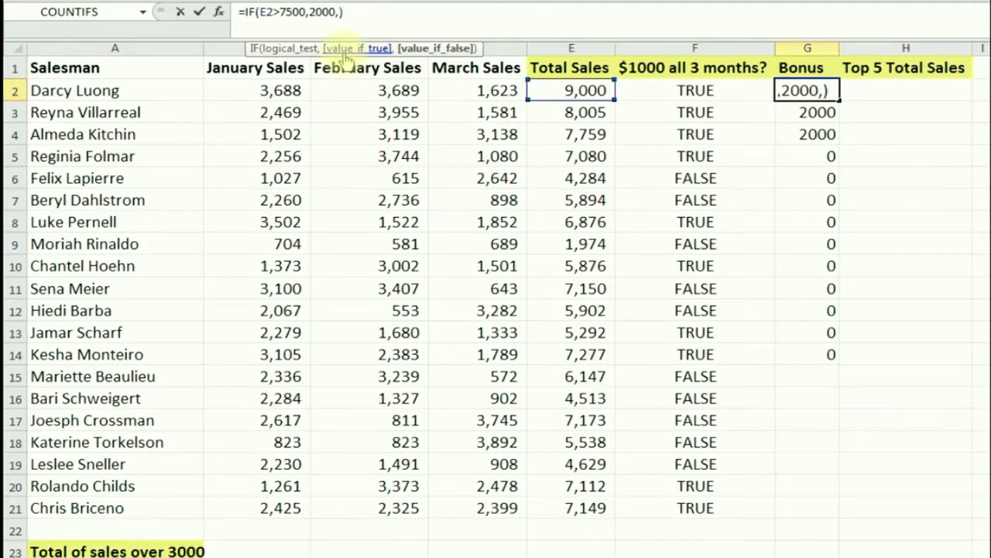
type("if")
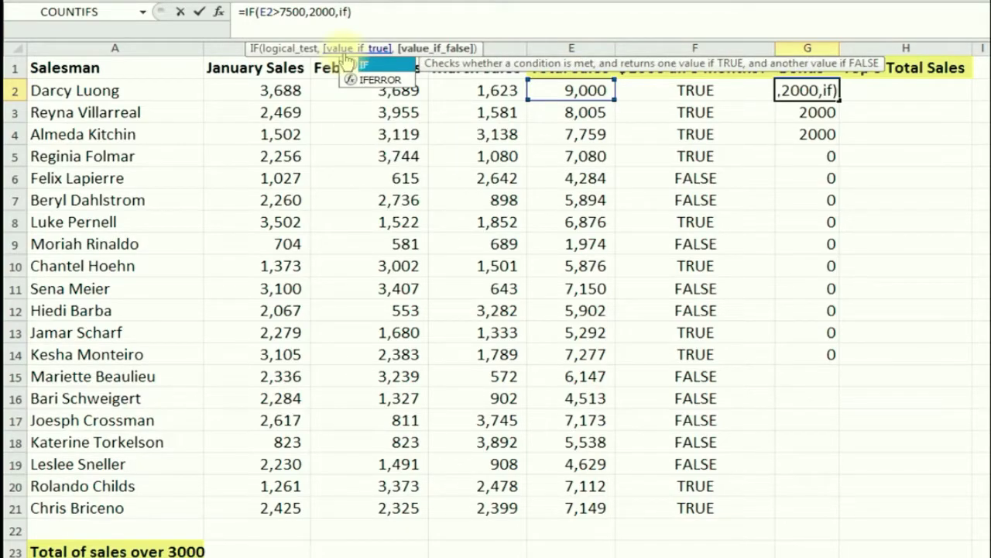
type("(")
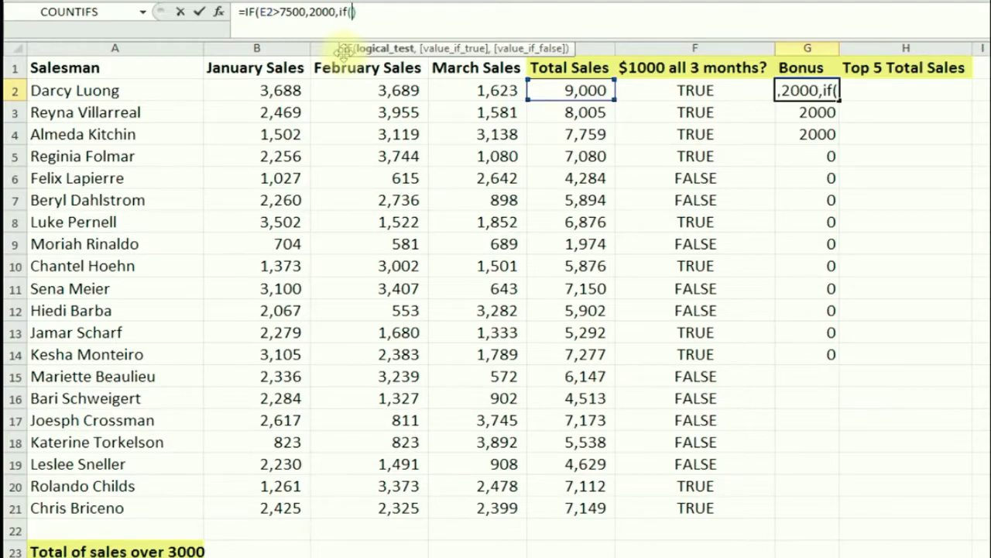
type("and")
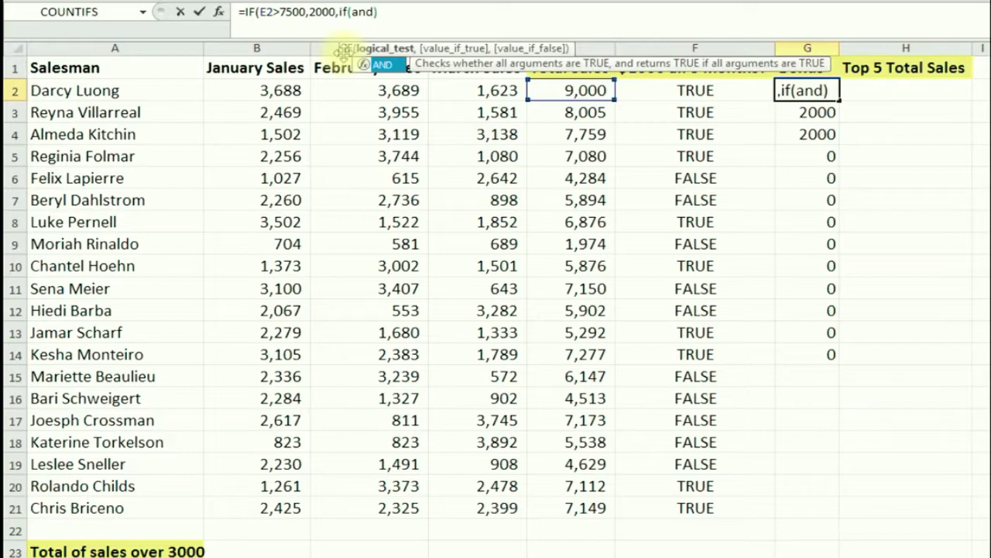
type("(")
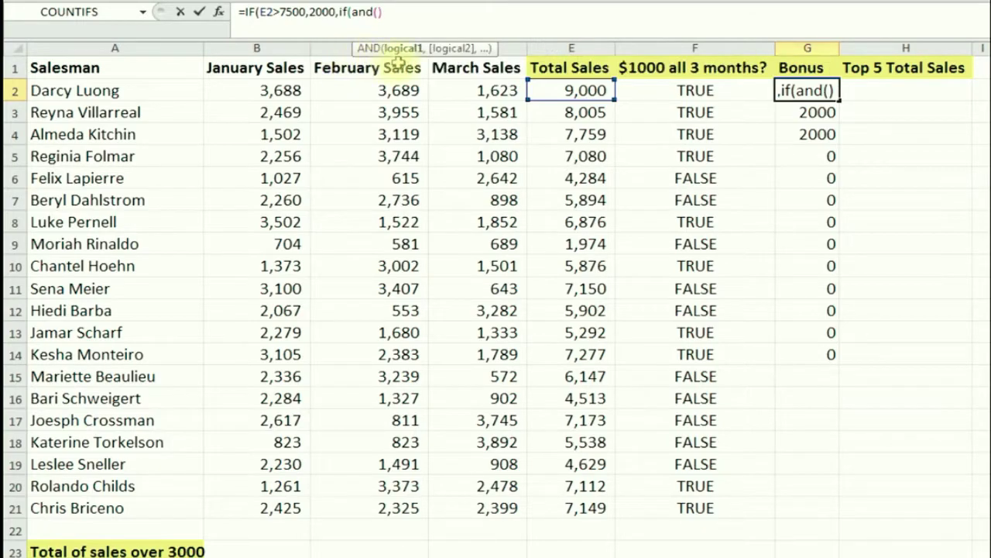
Set the AND conditions in G2's nested IF to E2>6000 and E2<7500
left_click(571, 91)
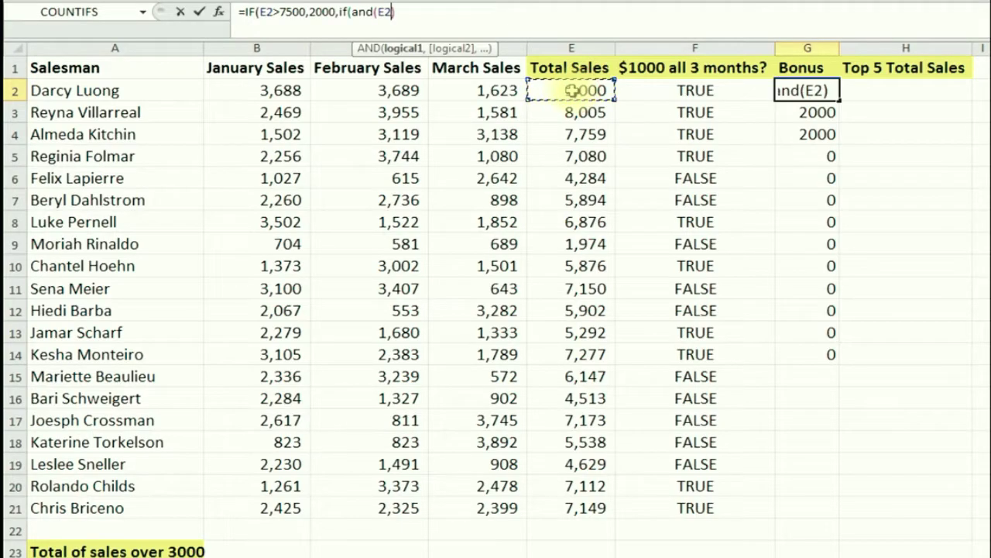
type(">6")
type("000")
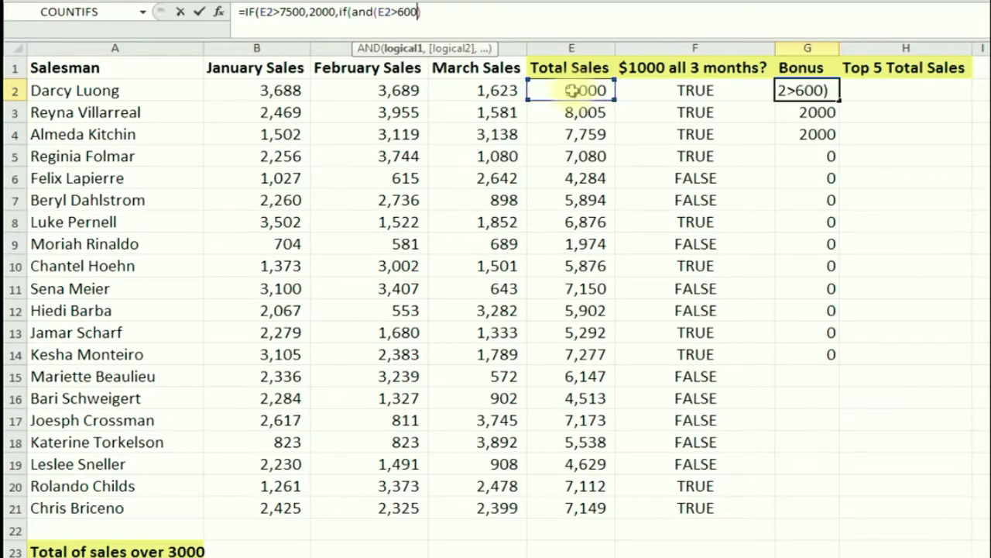
type(",")
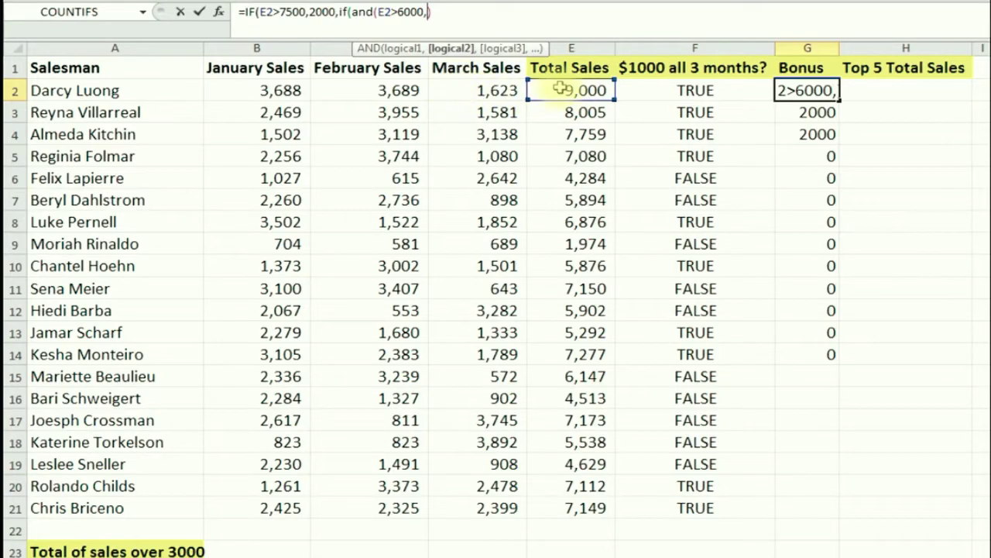
left_click(571, 91)
type(")<75")
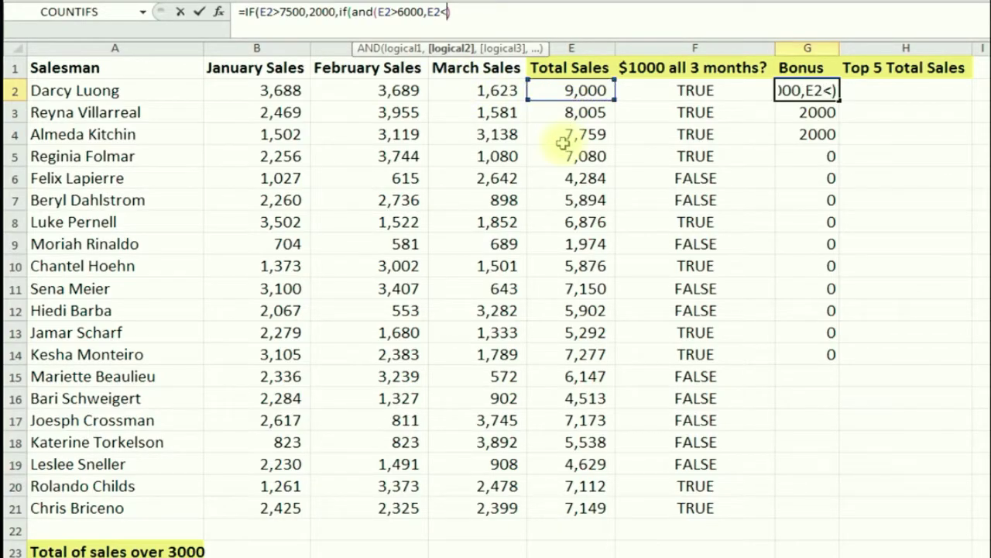
type("00")
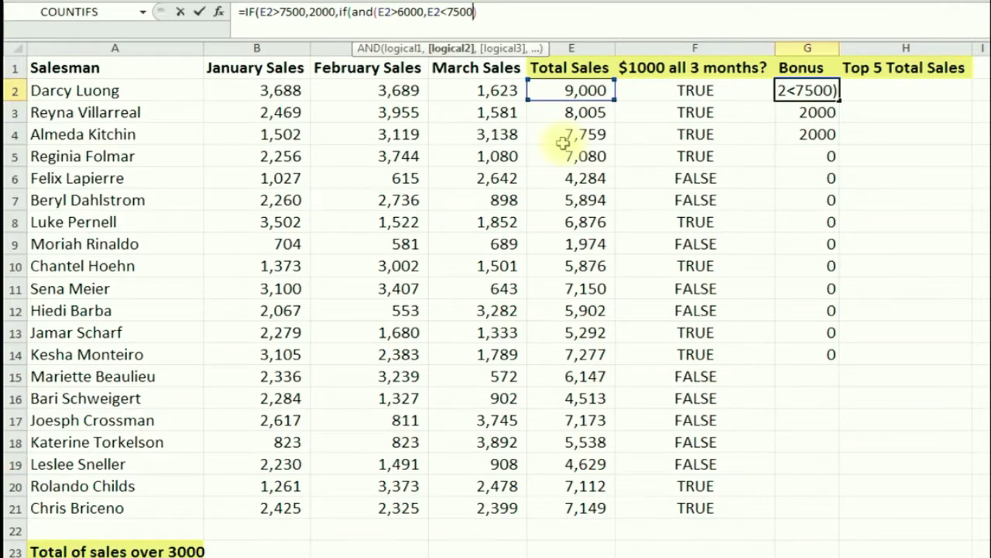
Finish the nested IF in G2 with a bonus of 1000 when the AND test is true, otherwise 0
type("),1000")
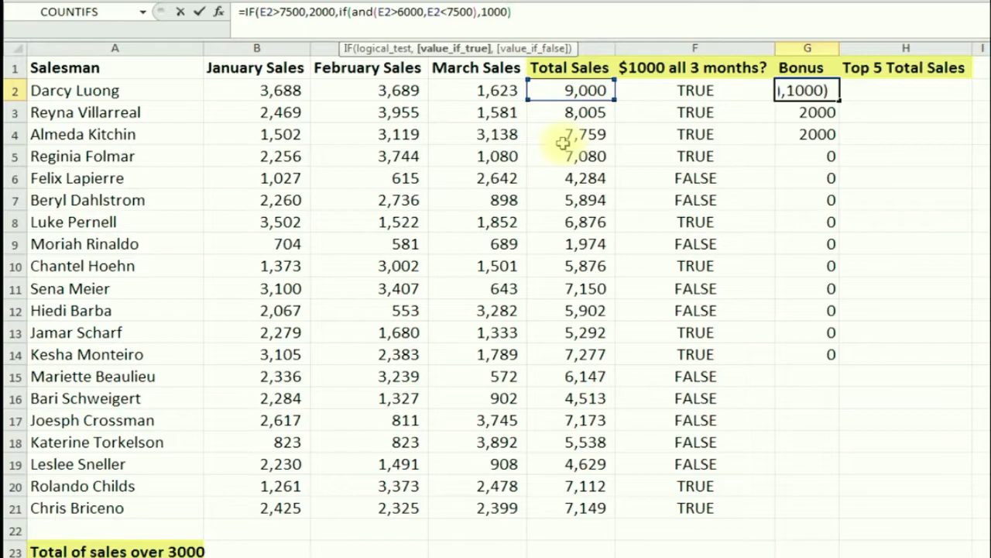
type(",")
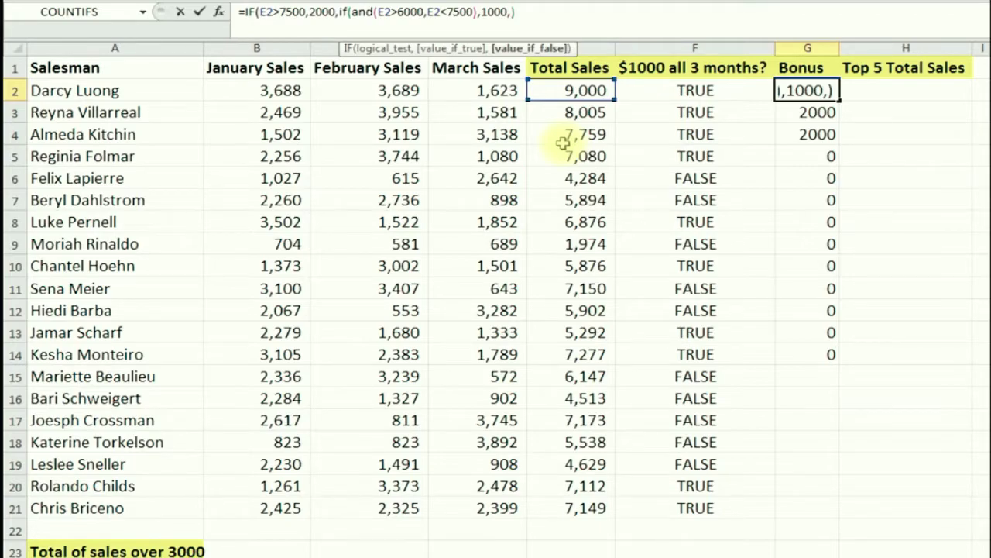
type("0)")
key("Return")
key("Return")
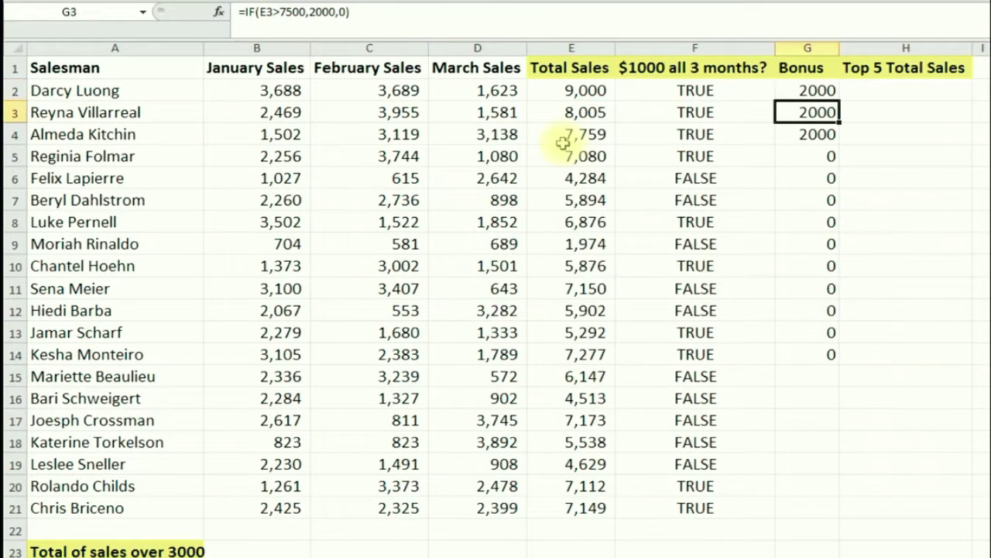
Fill the nested bonus formula from G2 down to G21 and check the bonuses in G2 to G5 against the total sales
left_click(820, 90)
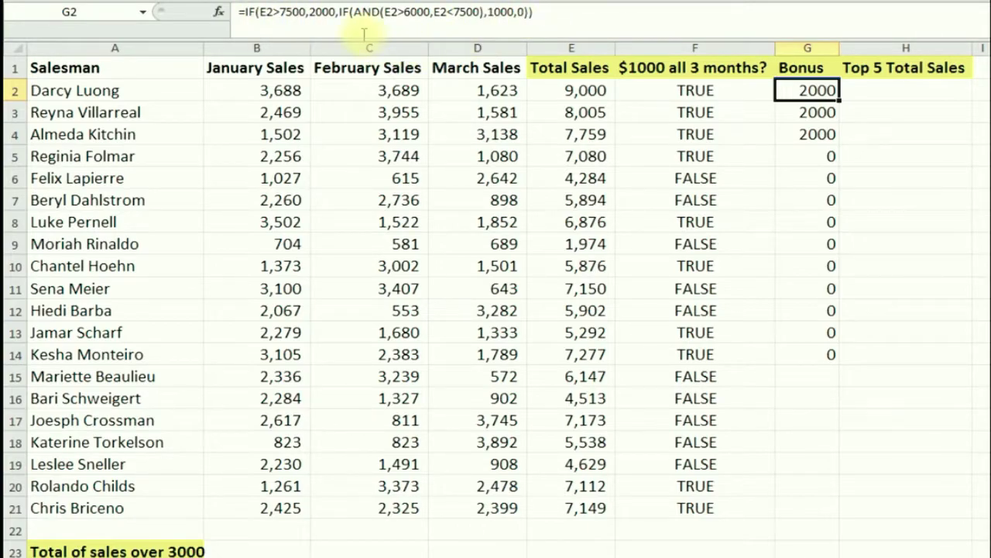
left_click_drag(838, 100, 831, 520)
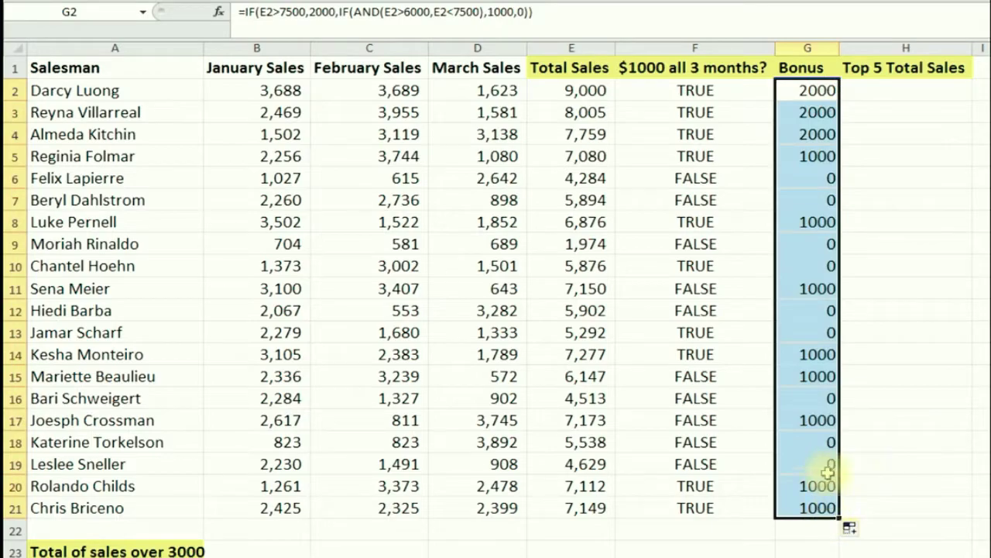
left_click(810, 182)
left_click(814, 89)
left_click(815, 111)
left_click(817, 132)
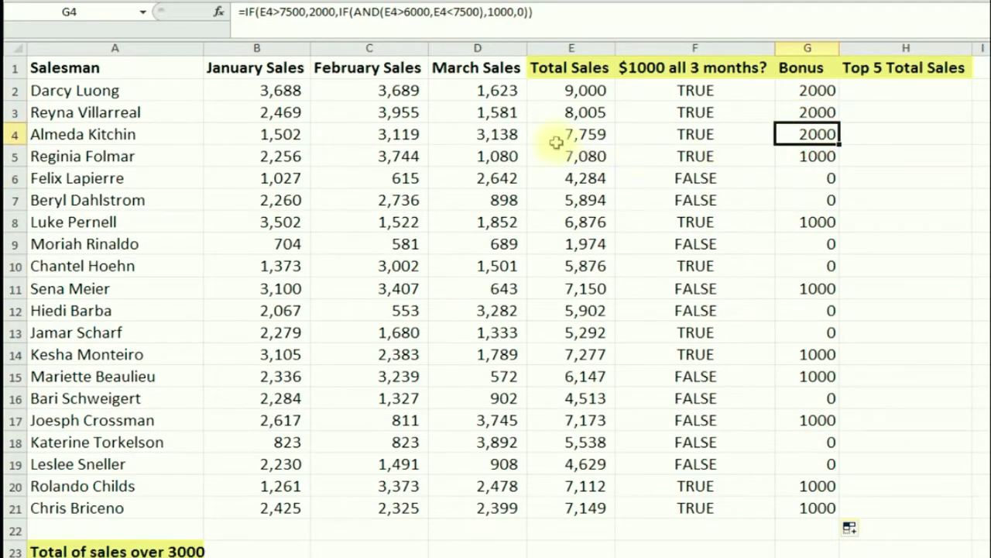
left_click(819, 154)
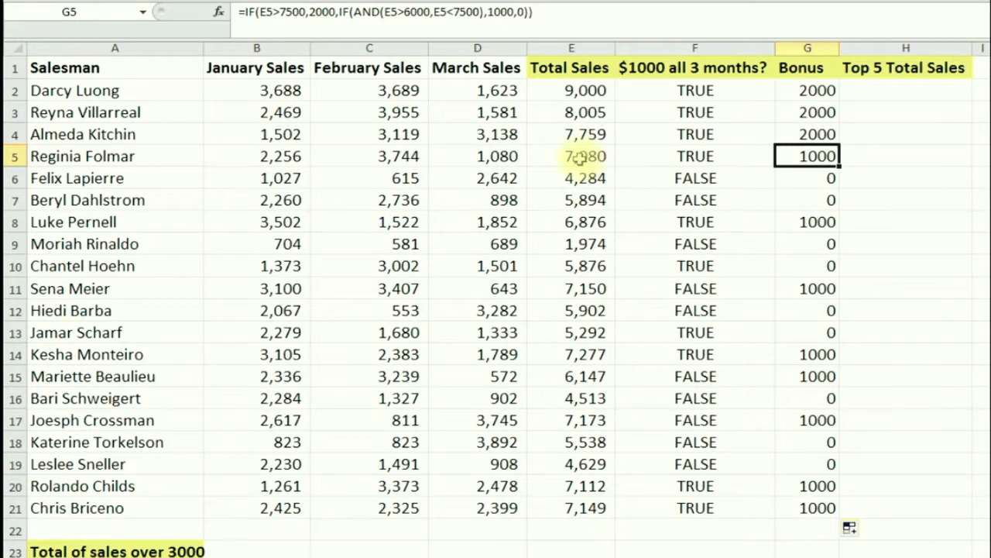
Check the copied bonuses in G6, G7, G8, G11 and G15 against their total sales and review the formula in G2
left_click(813, 182)
left_click(812, 200)
left_click(815, 179)
left_click(815, 199)
left_click(809, 221)
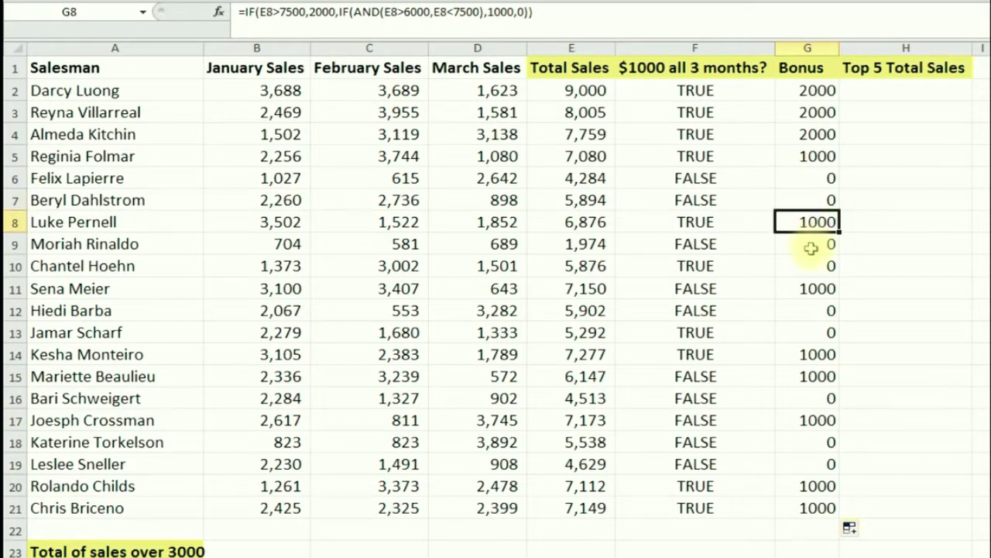
left_click(812, 288)
left_click(806, 375)
left_click(813, 90)
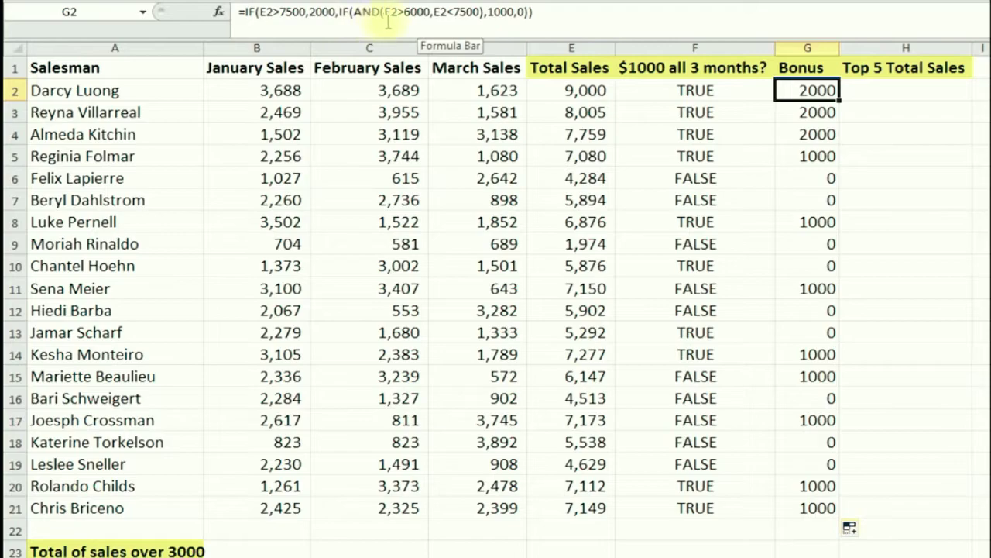
Examine the empty Top 5 Total Sales column and the values in the Total Sales column it depends on
left_click(907, 96)
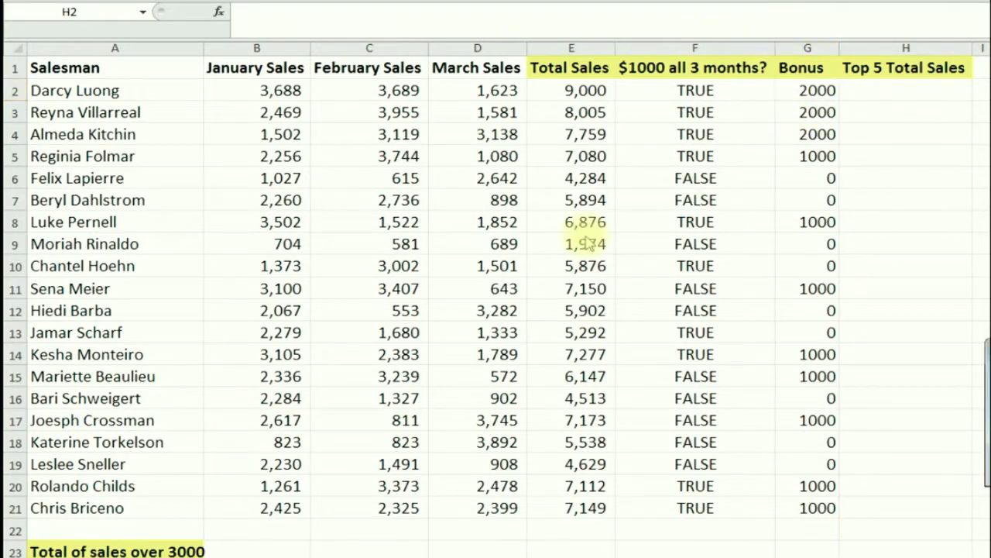
left_click(802, 96)
left_click(863, 97)
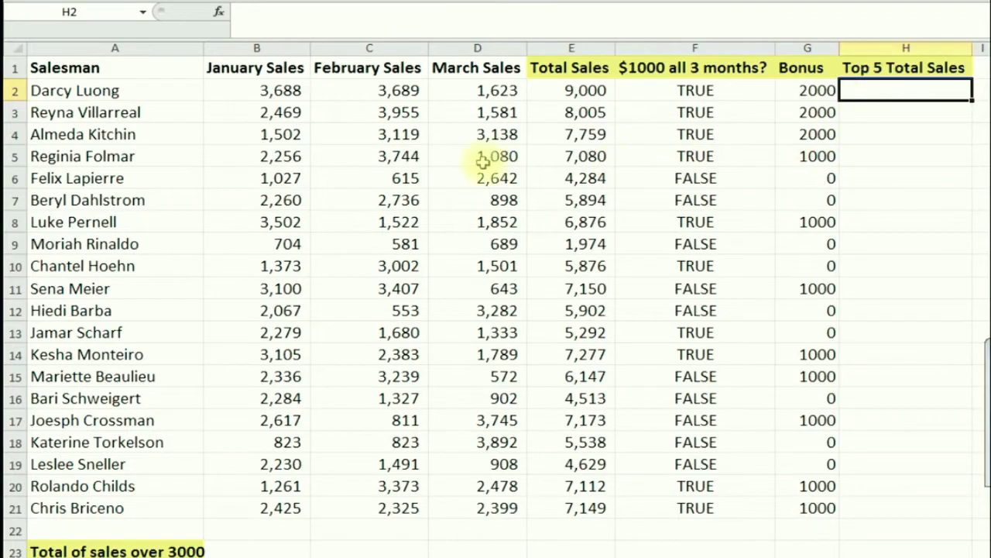
left_click_drag(565, 90, 551, 465)
left_click(583, 244)
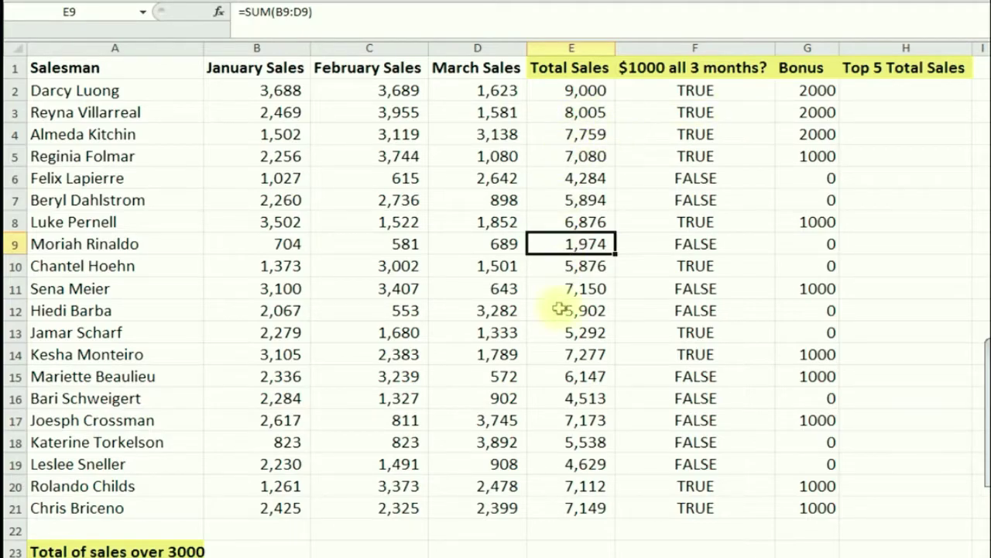
Enter a LARGE formula in H2 that returns the 6th largest value of E2:E21
left_click(899, 89)
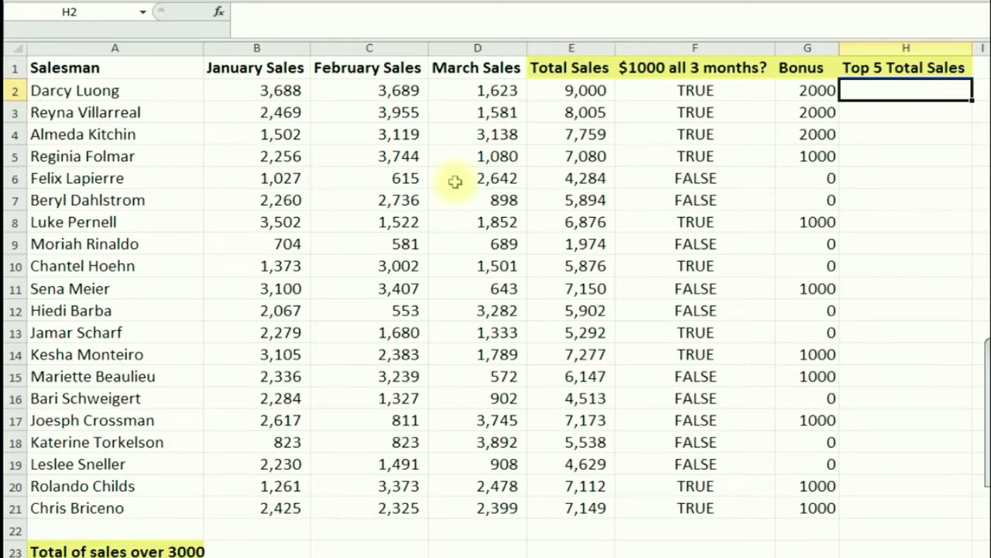
type("=large")
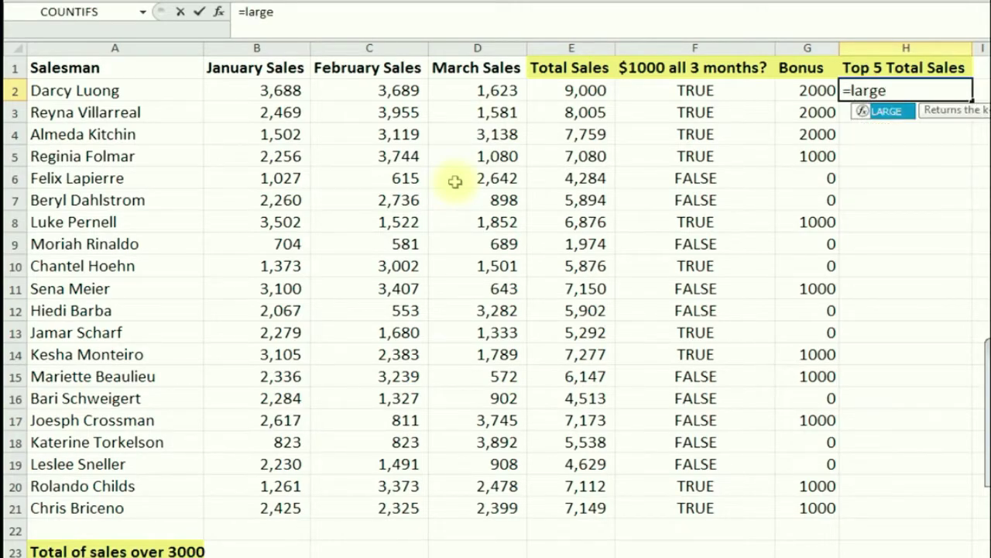
type("(")
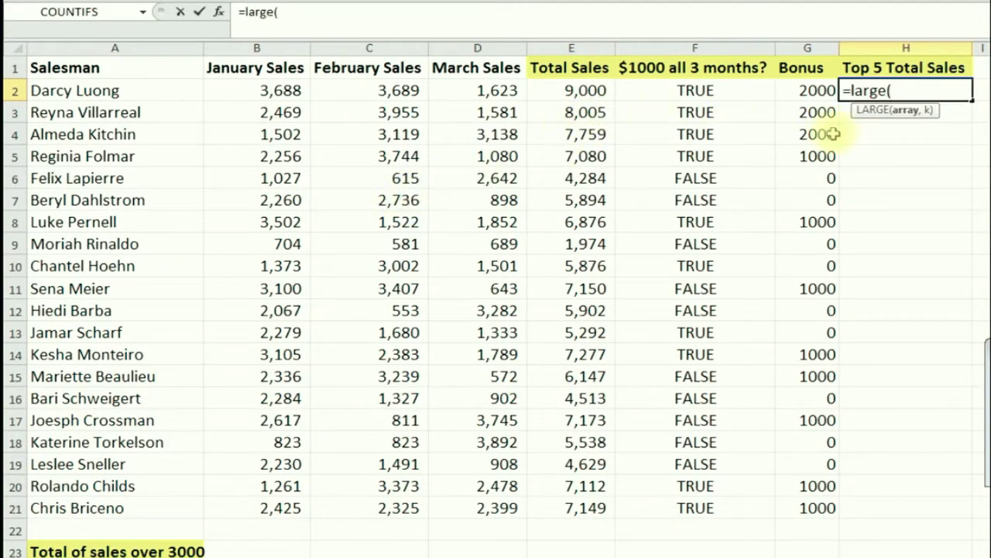
left_click_drag(573, 91, 570, 510)
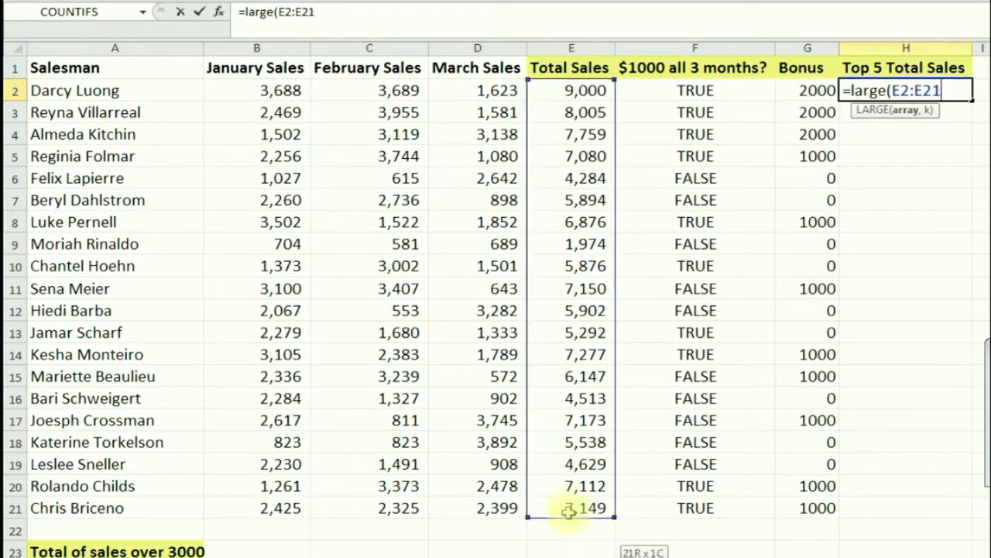
type(",")
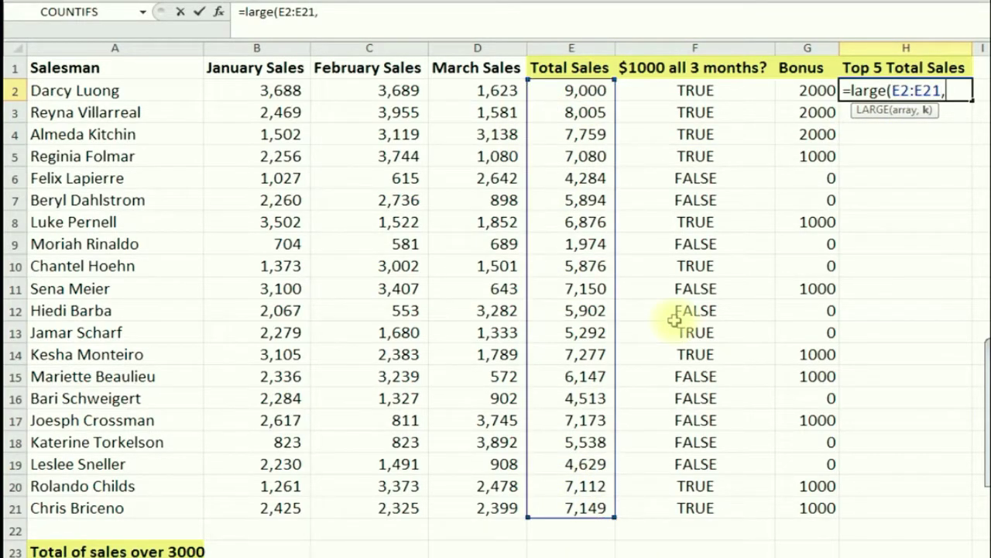
type("6)")
key("Return")
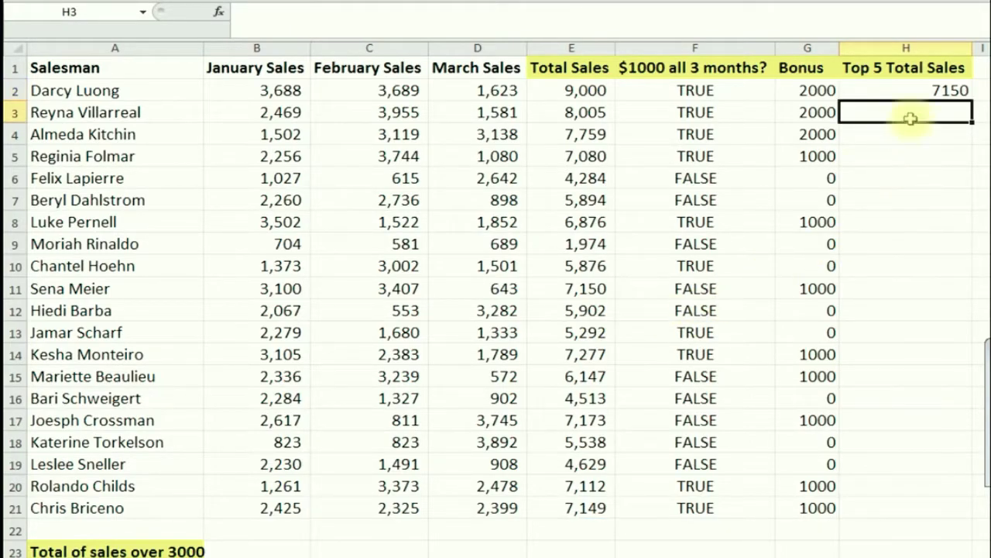
Wrap the LARGE formula in H2 in an IF test: =IF(E2>LARGE(E2:E21,6),"yes","no")
left_click(929, 91)
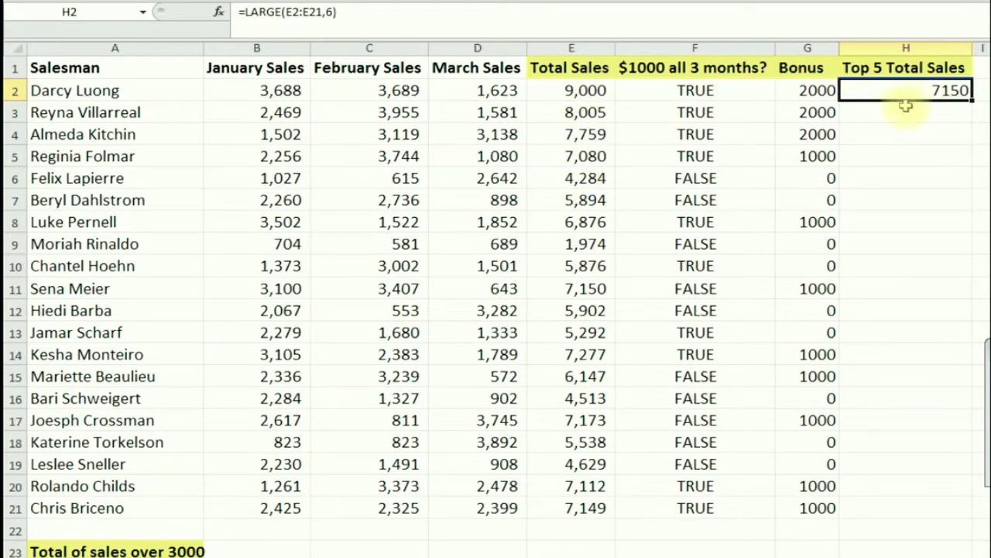
left_click(242, 12)
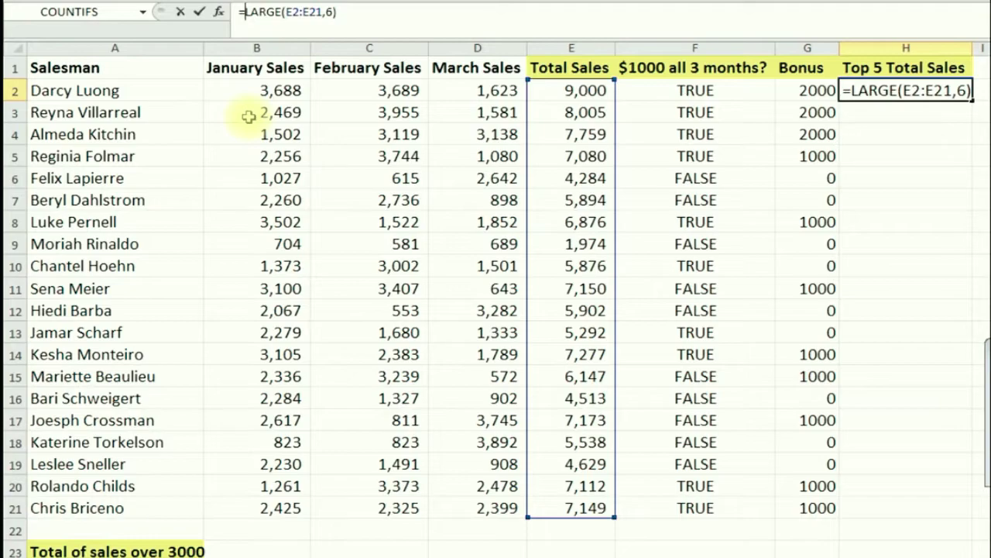
type("if")
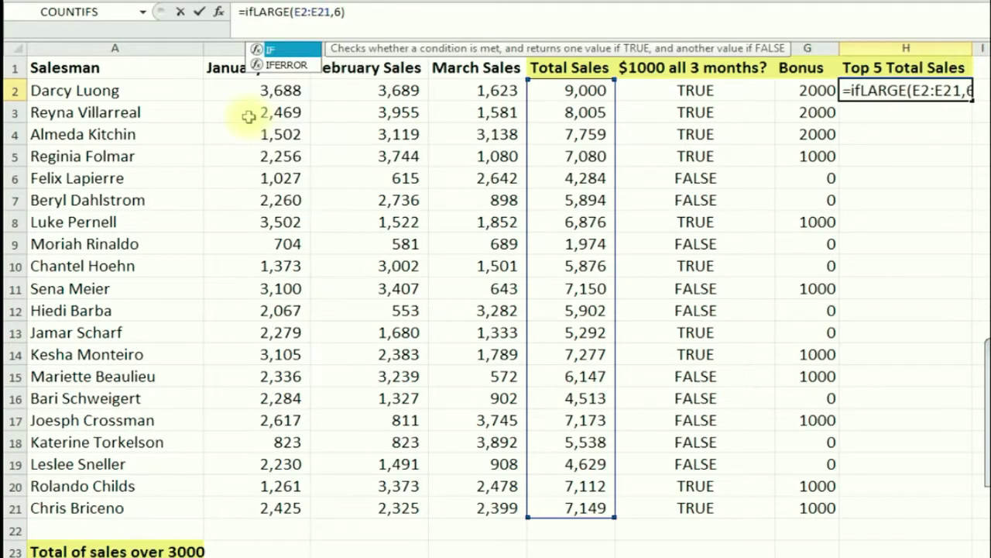
type("(")
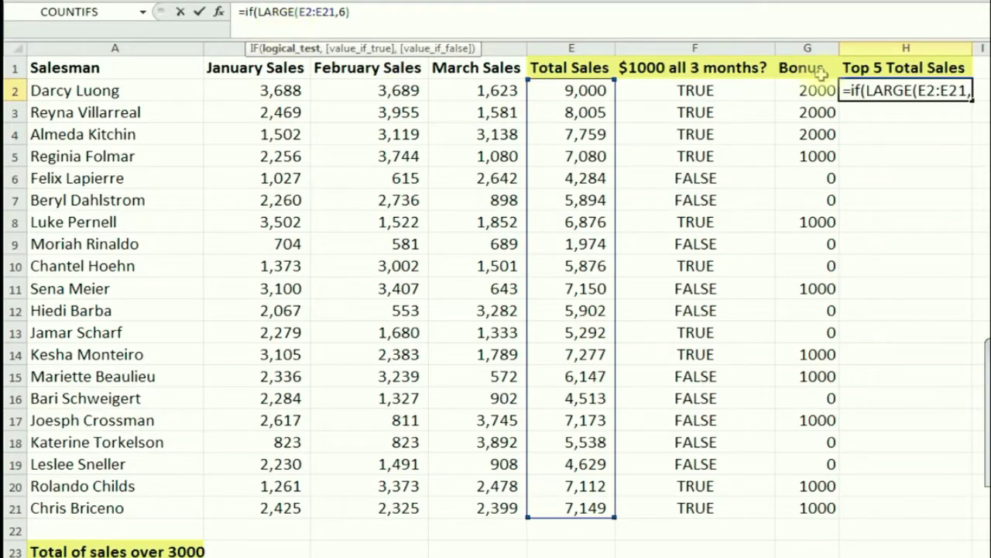
left_click(573, 92)
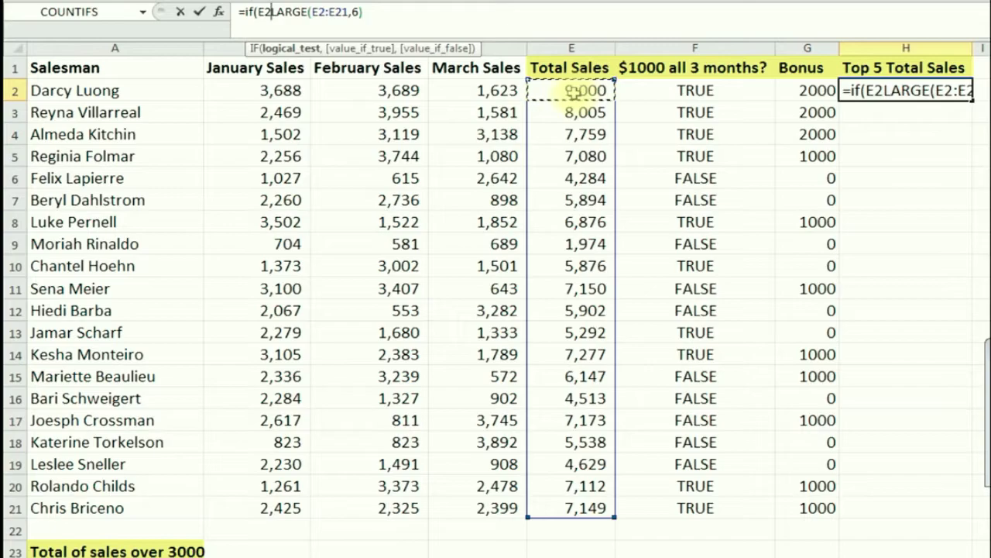
type(">")
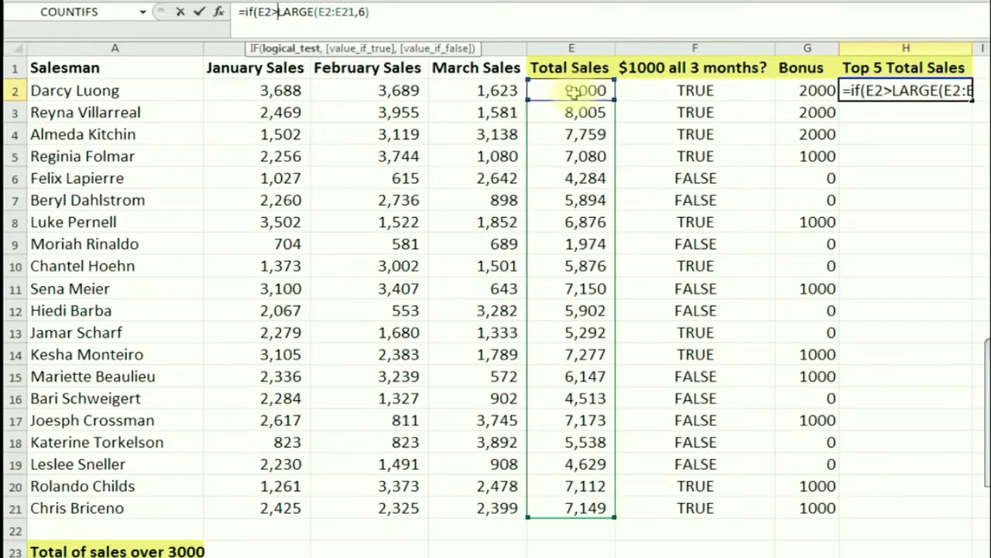
left_click(386, 16)
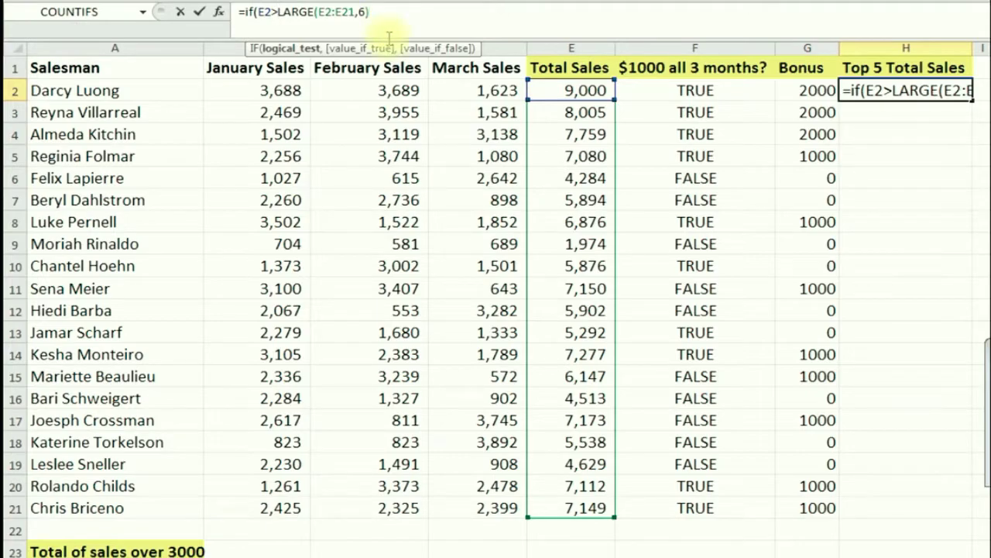
type(",")
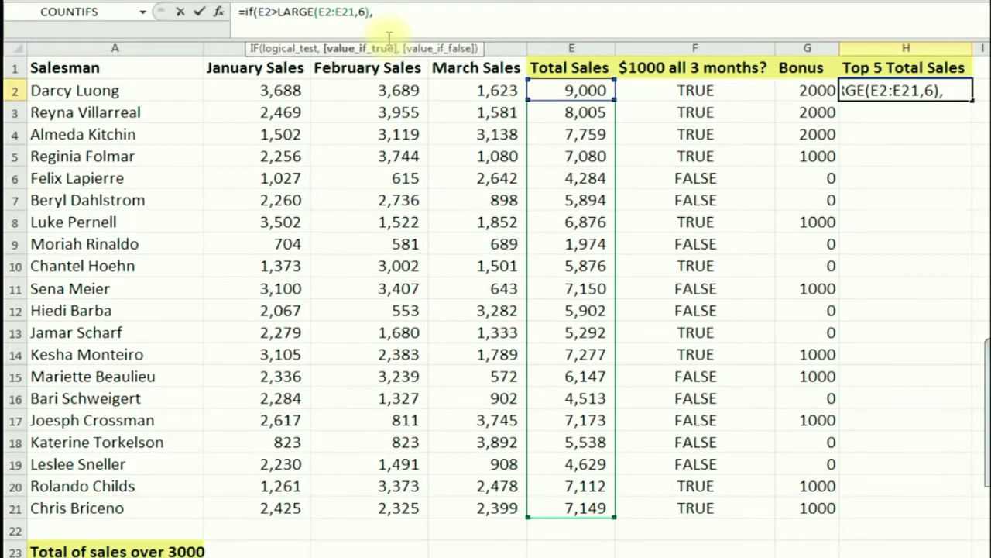
type("\"yes\",")
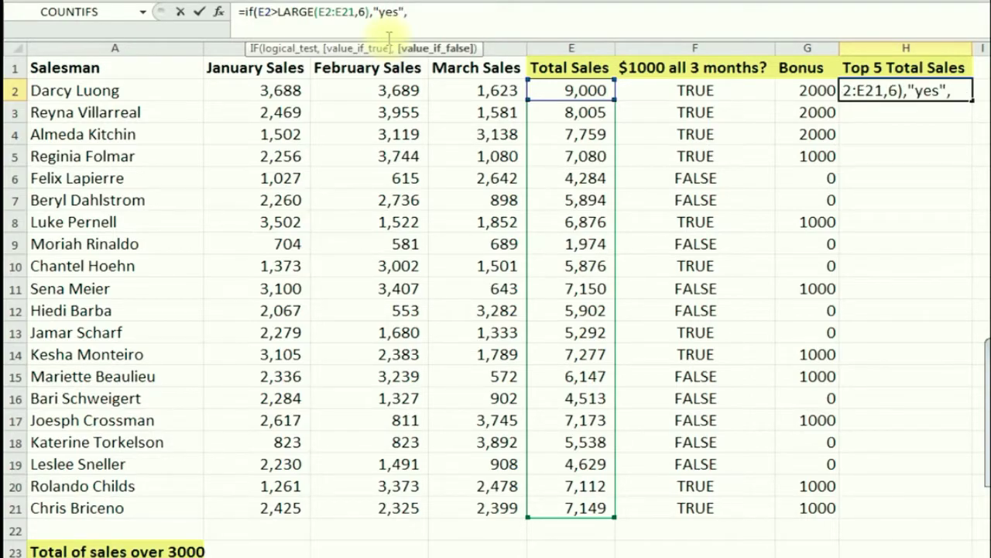
type("\"no")
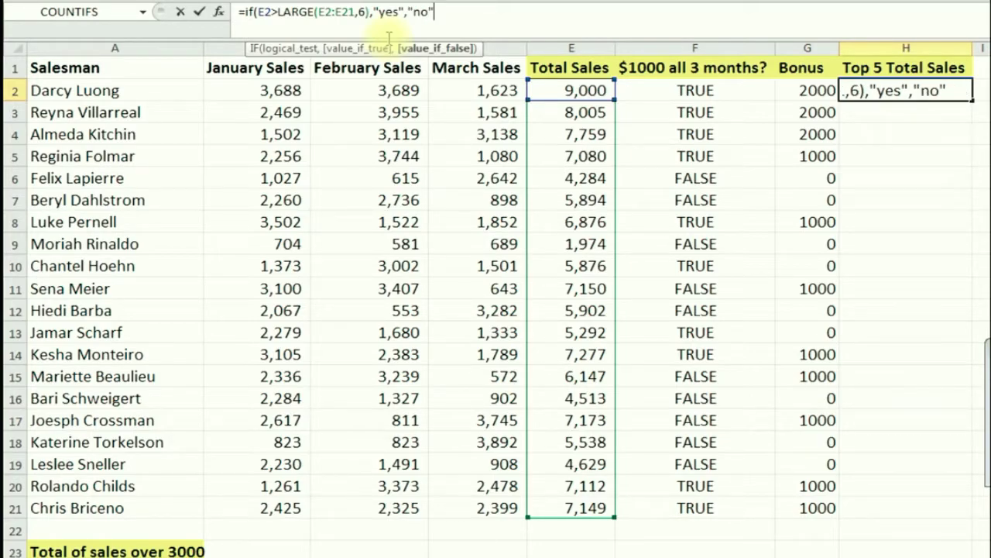
type("\")")
key("Return")
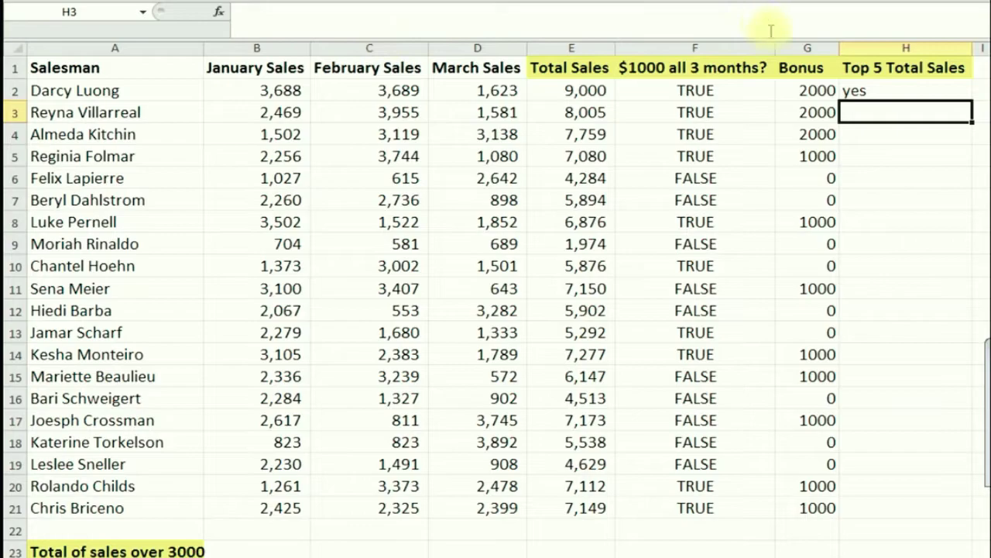
Fill the Top 5 formula from H2 down to H21 and inspect the formulas in rows 17 to 19
left_click(887, 90)
left_click_drag(969, 101, 929, 512)
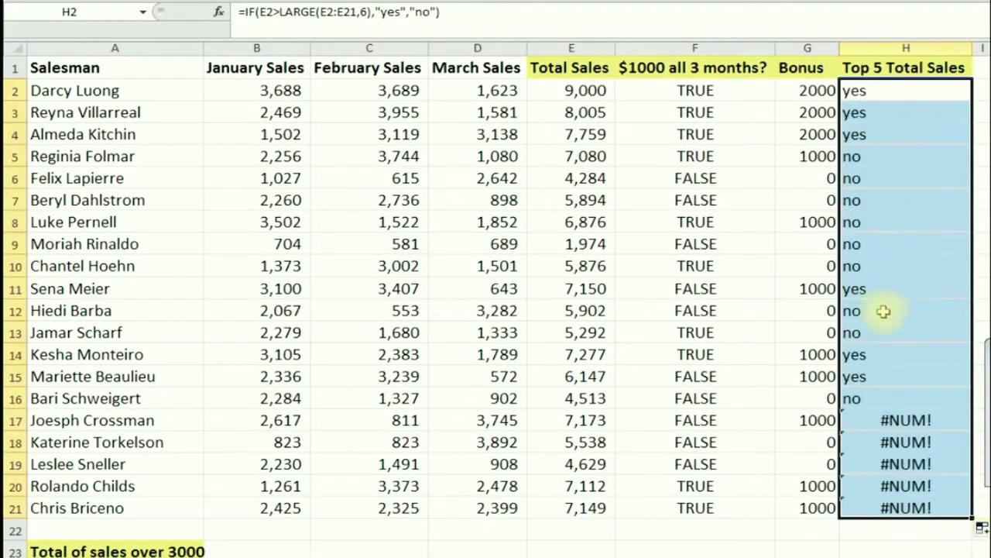
left_click(887, 437)
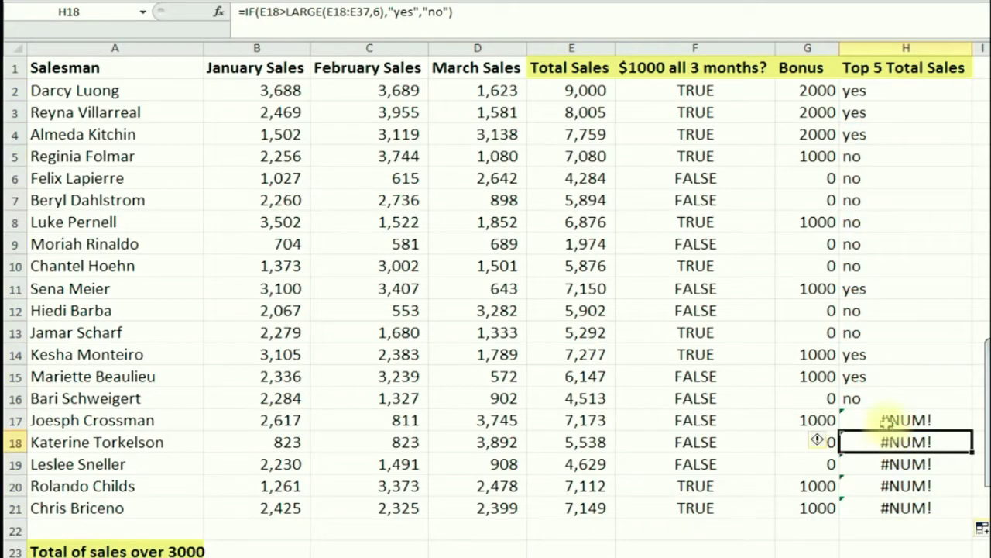
left_click(892, 418)
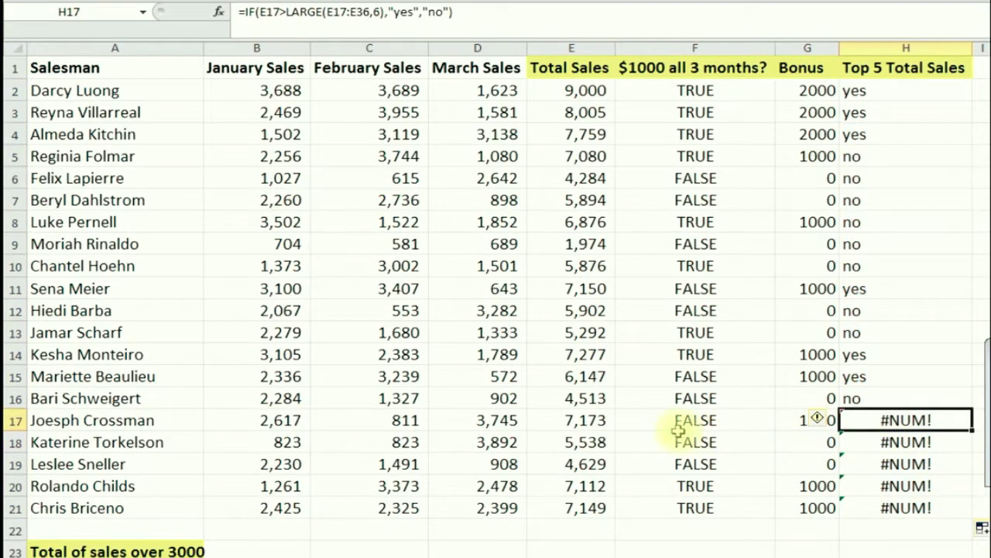
left_click(782, 419)
left_click(779, 465)
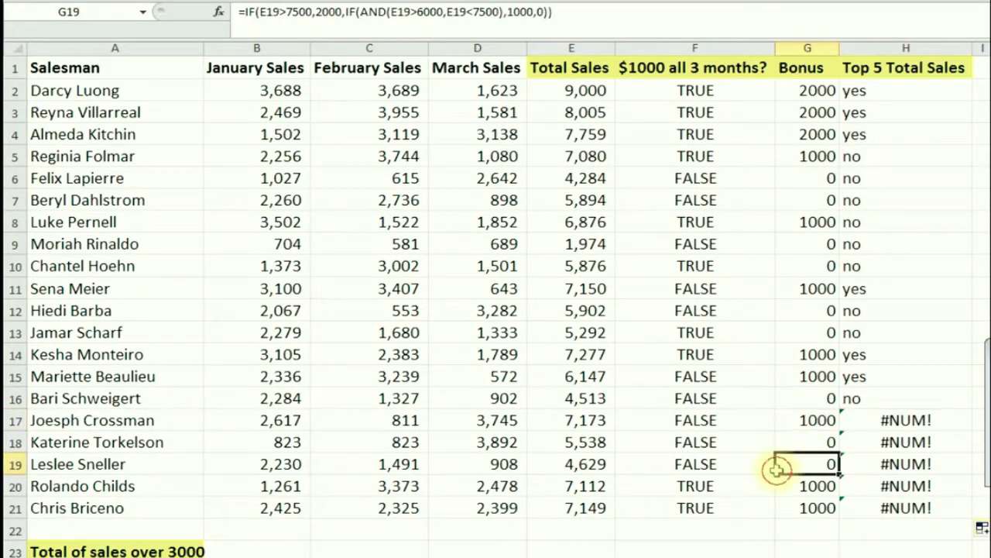
left_click(778, 422)
left_click(705, 436)
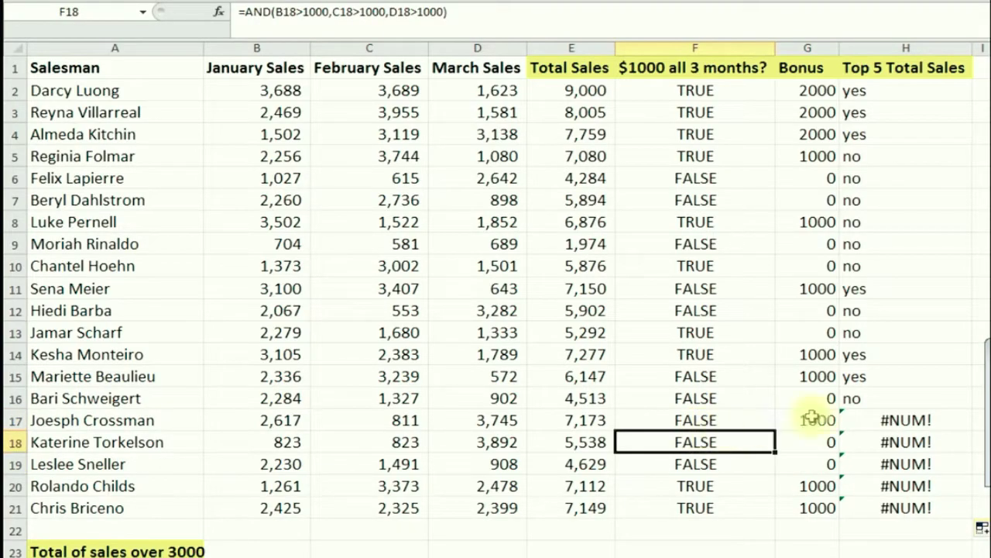
Compare the LARGE range references in the Top 5 formulas of H2, H3 and H4
left_click(898, 91)
left_click(898, 115)
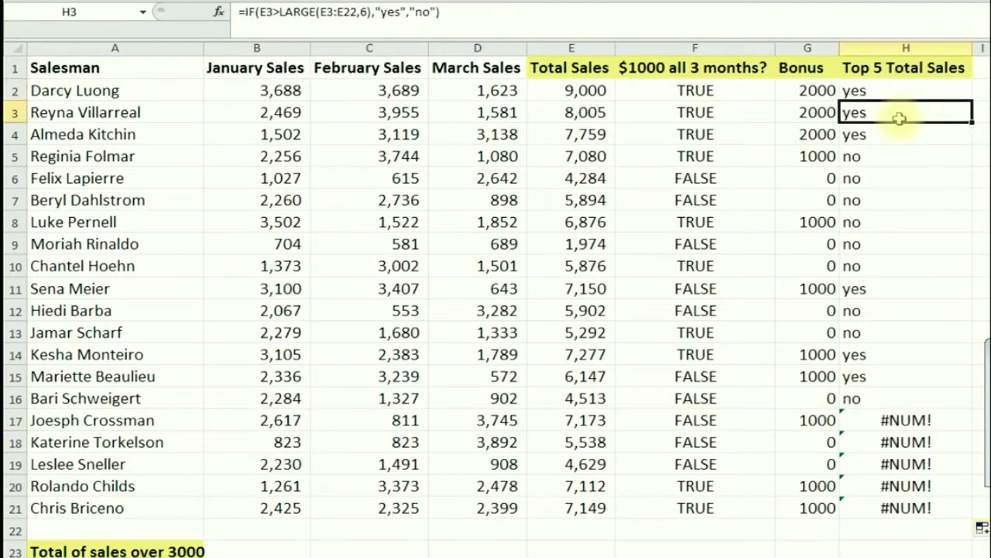
left_click(905, 93)
left_click(889, 116)
left_click(891, 87)
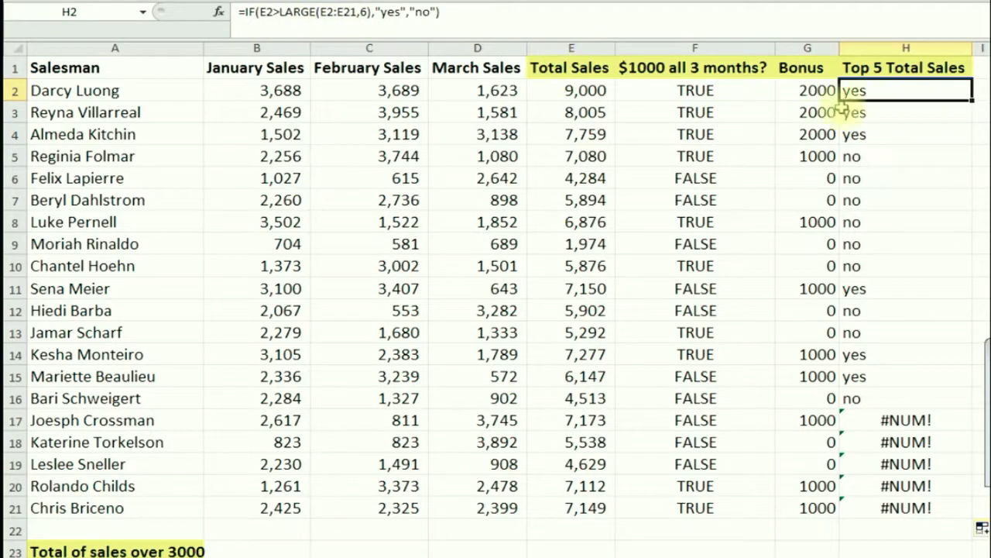
left_click(878, 111)
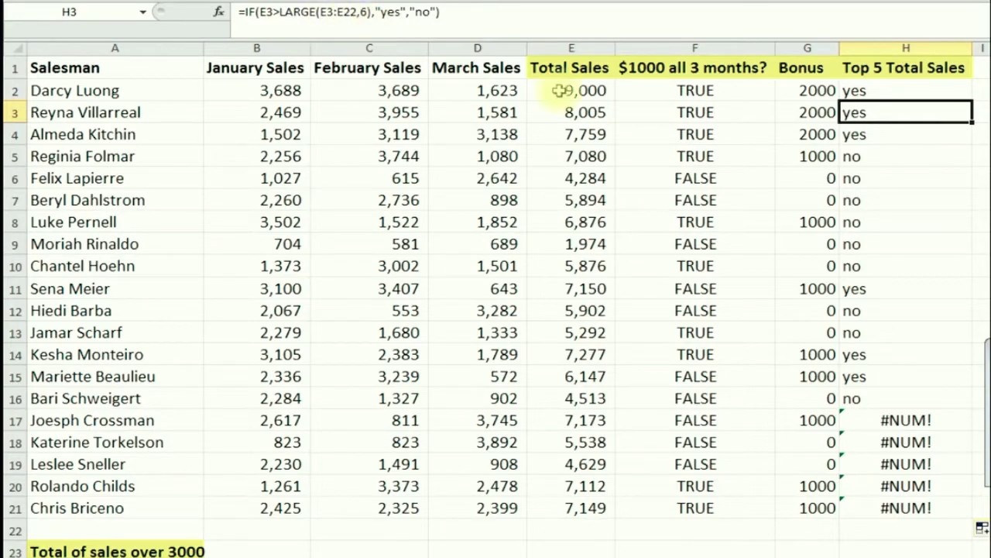
left_click(885, 128)
left_click(889, 112)
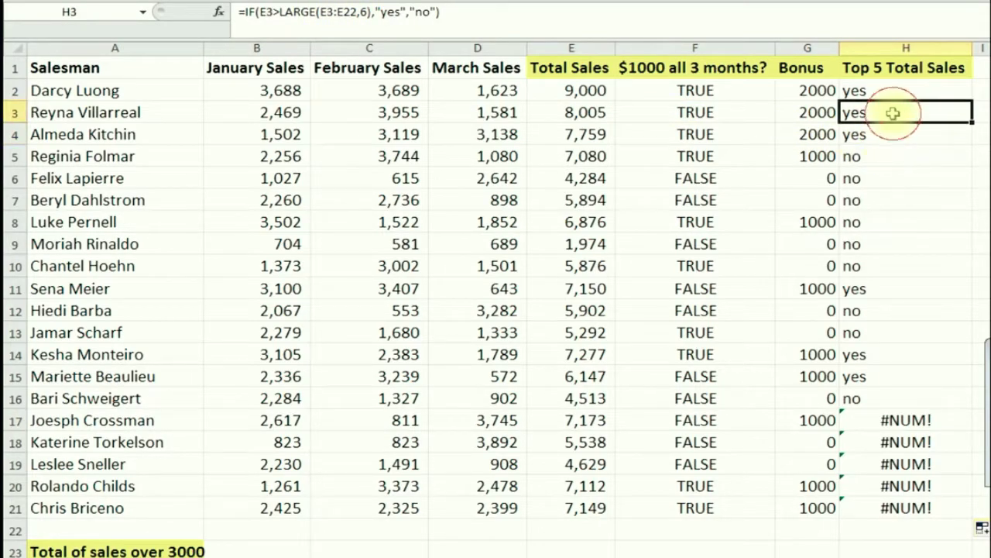
left_click(881, 129)
left_click(884, 108)
left_click(888, 91)
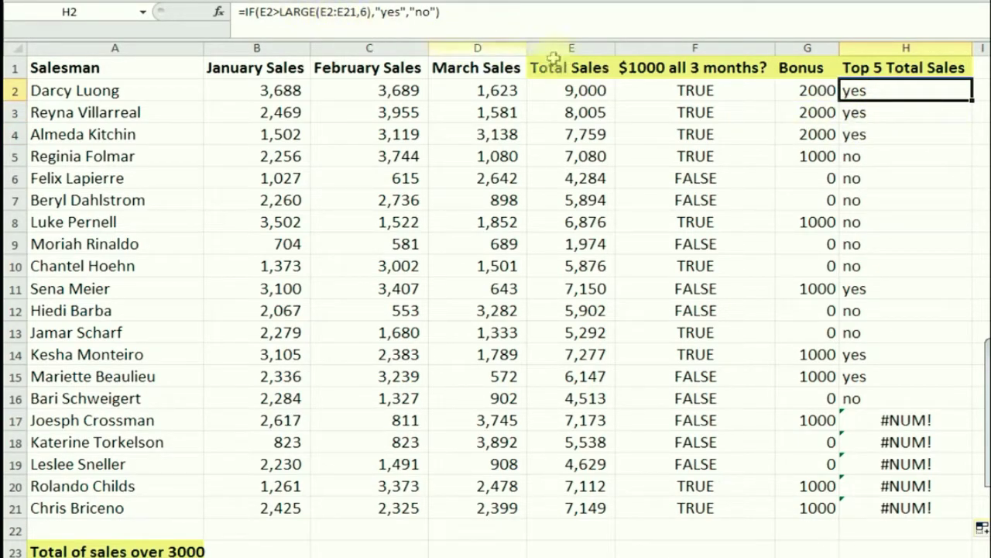
Make the LARGE range in the H2 formula absolute as $E$2:$E$21
left_click(319, 11)
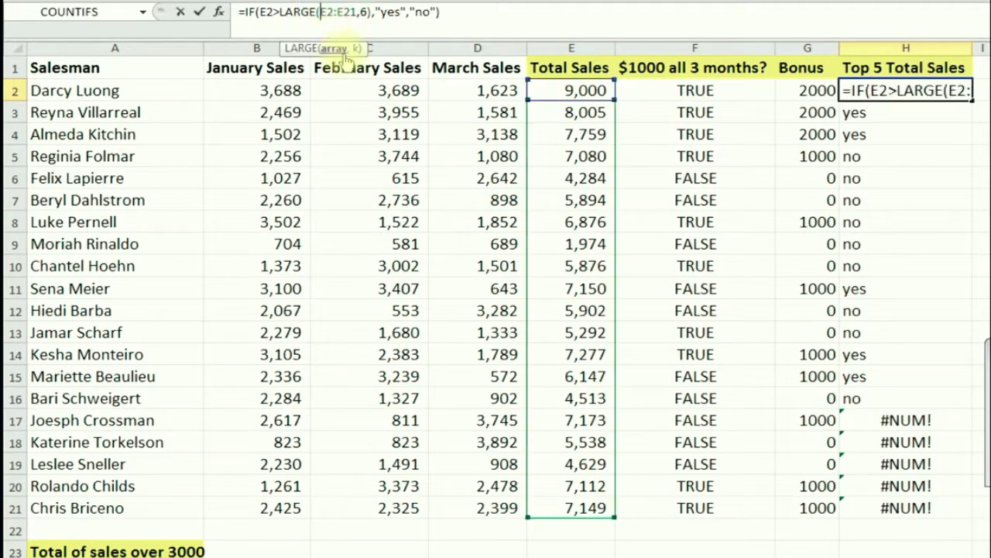
type("$E$2:")
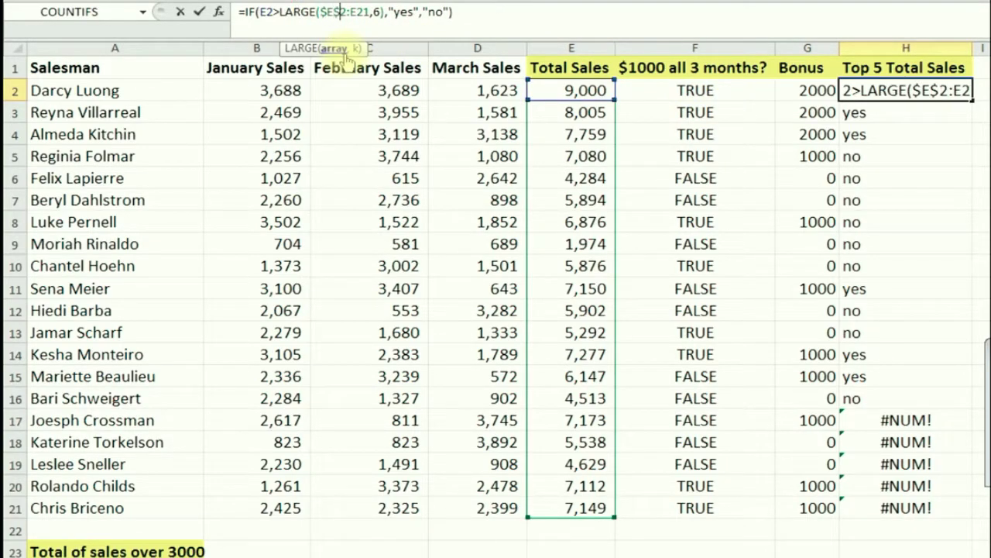
type("$E")
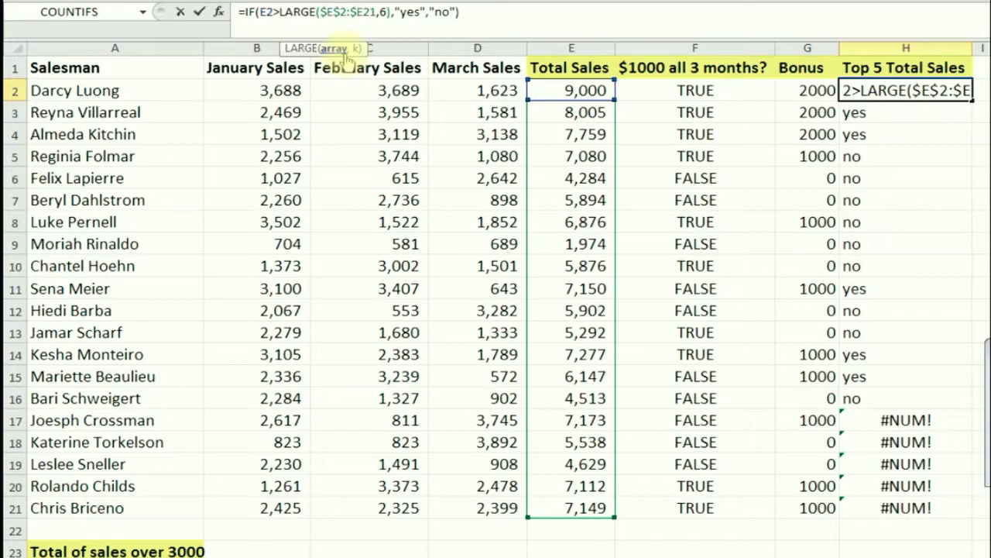
type("$")
key("Return")
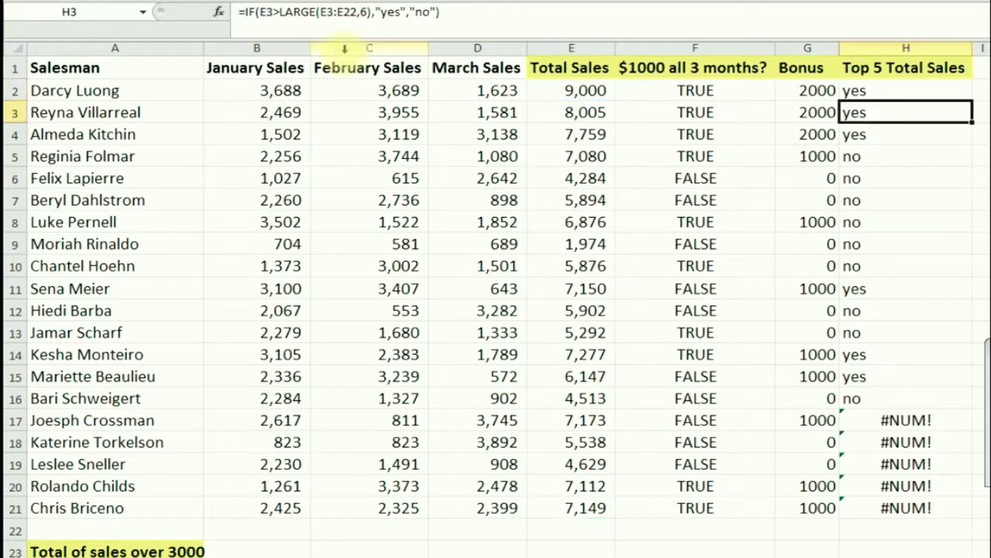
Fill the Top 5 formula with the absolute range from H2 to H21 and check the copies in H10, H14, H18 and H19
left_click(883, 90)
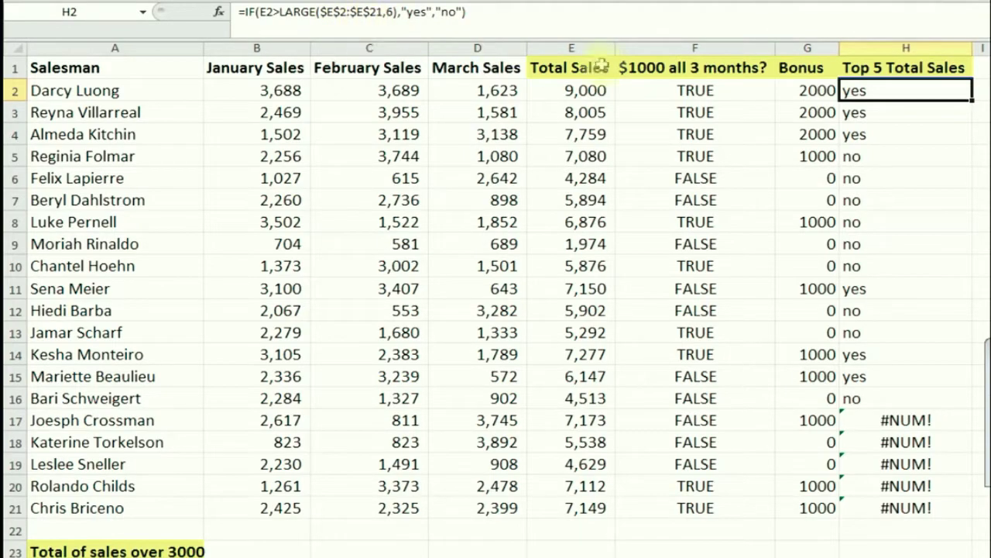
left_click_drag(971, 101, 949, 511)
left_click(896, 355)
left_click(877, 438)
left_click(875, 464)
left_click(879, 263)
left_click(869, 467)
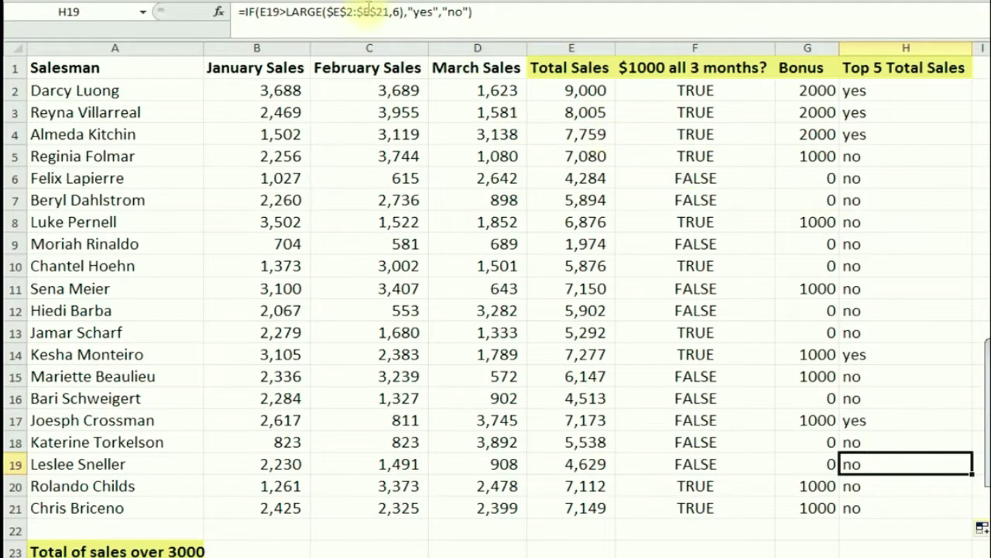
Cycle the range's end reference in the H19 formula through E$21 and E21, finishing with $E$21
left_click_drag(357, 12, 389, 12)
key("F4")
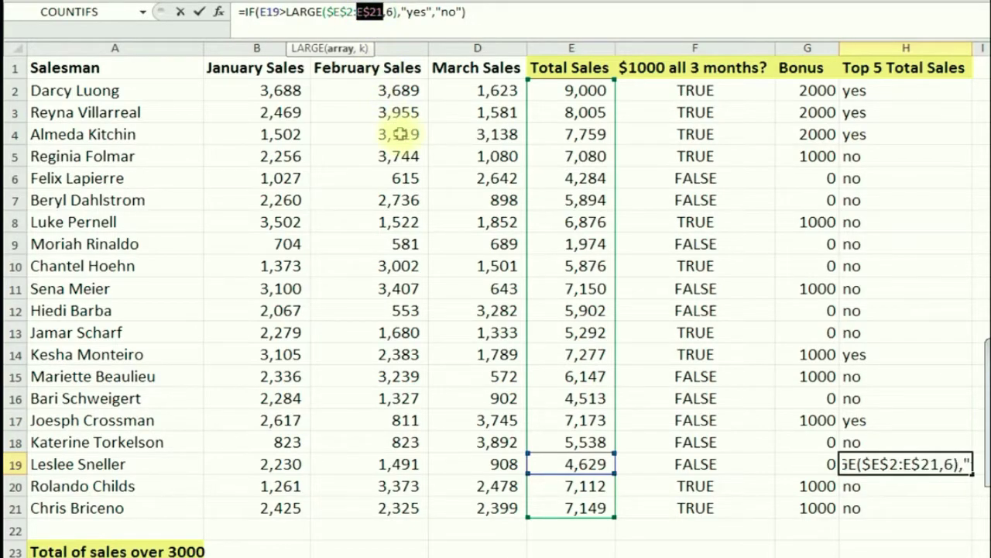
key("F4")
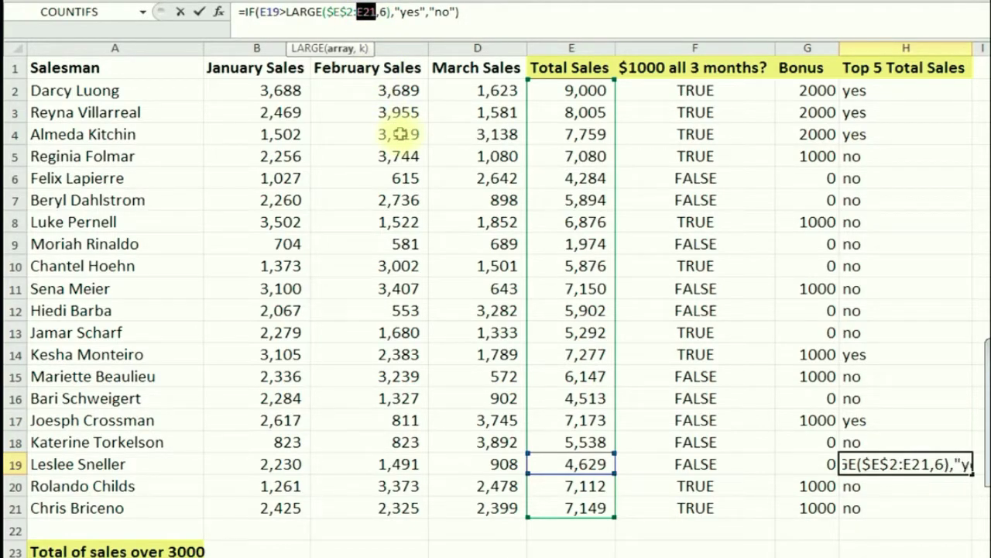
key("F4")
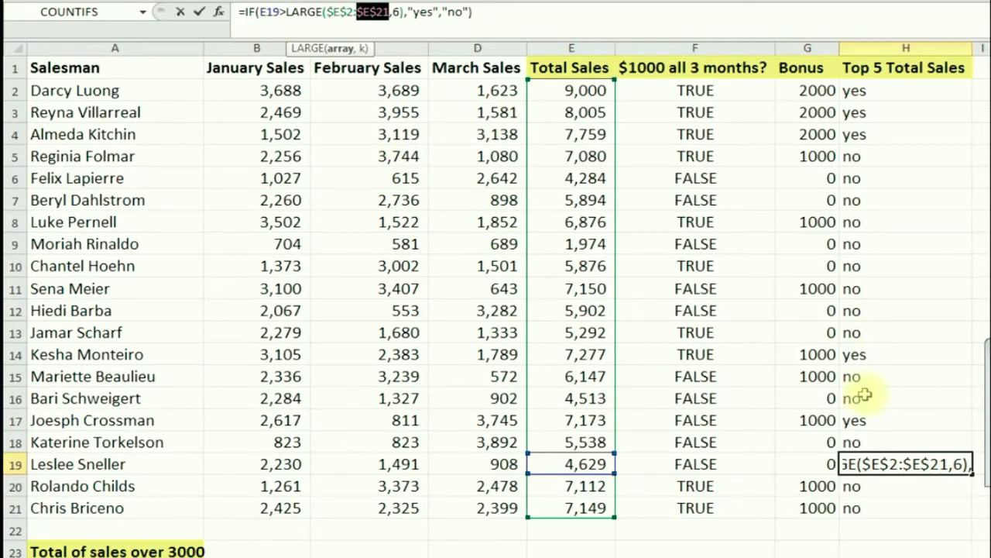
key("Return")
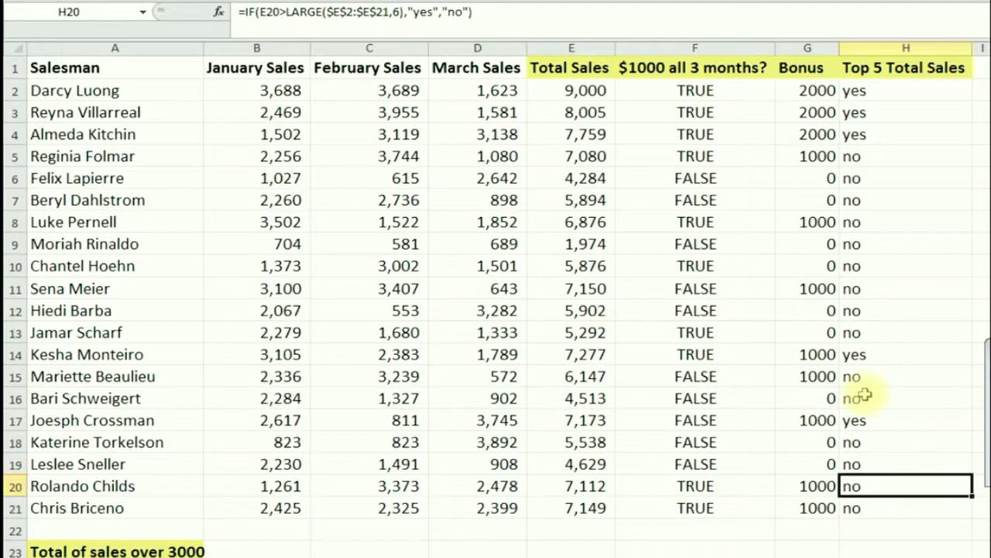
Check the Top 5 results in H2, H3, H4, H14 and H17 against the total sales
left_click(892, 423)
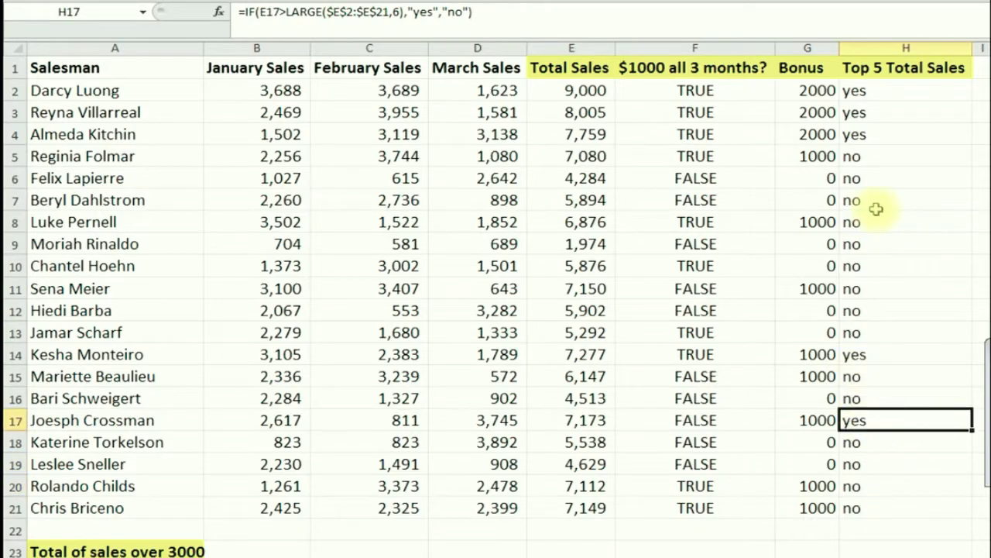
left_click(894, 93)
left_click(930, 114)
left_click(885, 137)
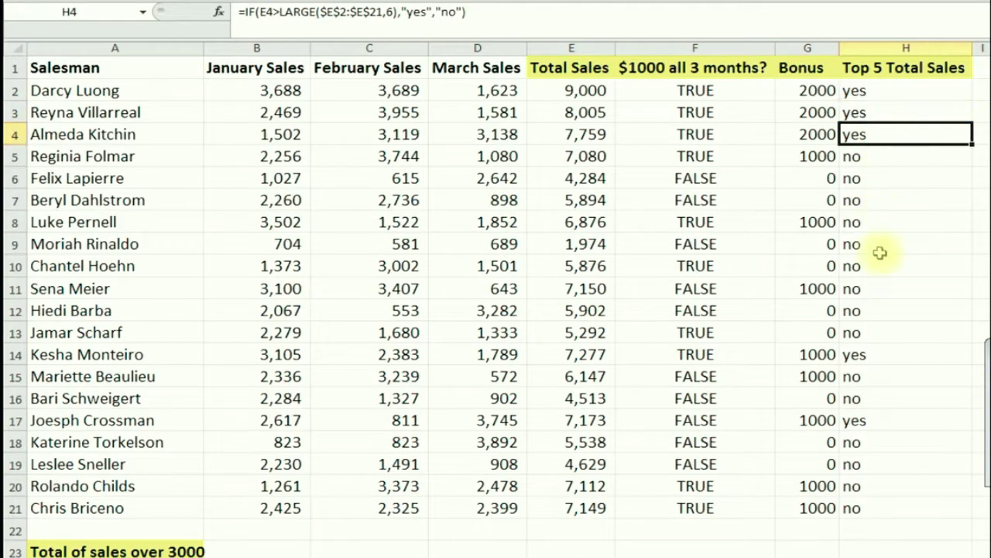
left_click(878, 357)
left_click(878, 420)
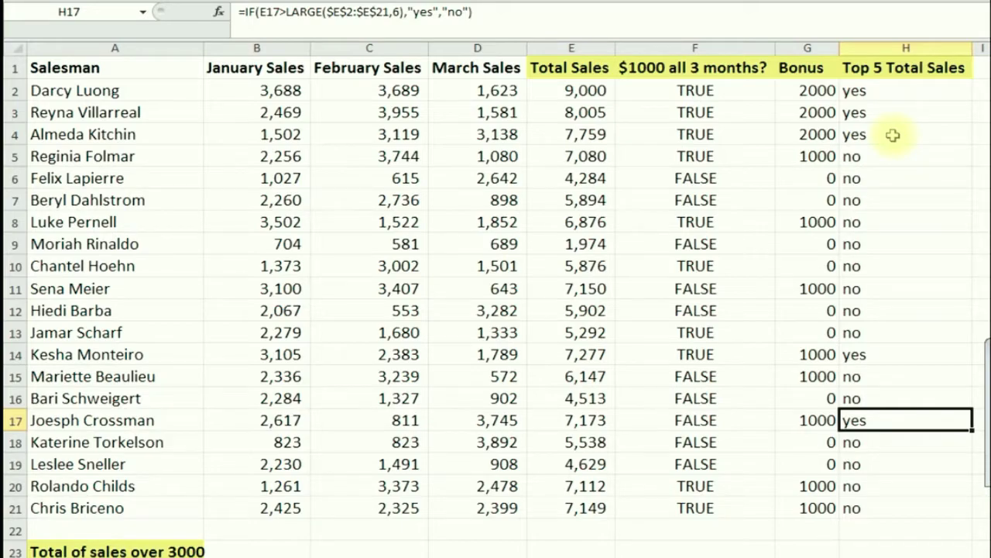
left_click(874, 353)
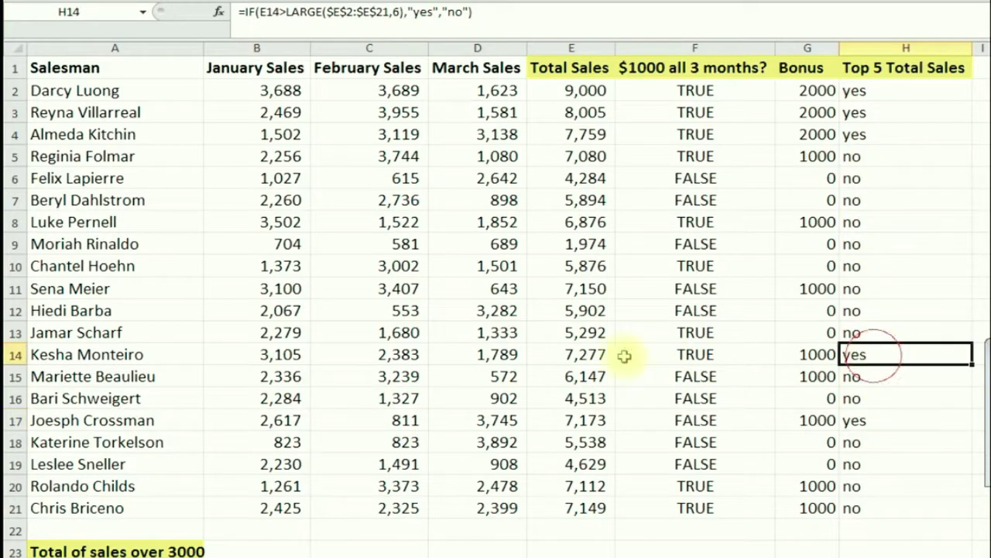
Compare the total sales in E14, E17, E4 and E11 with the Top 5 flags in H11 and H2
left_click(573, 354)
left_click(589, 420)
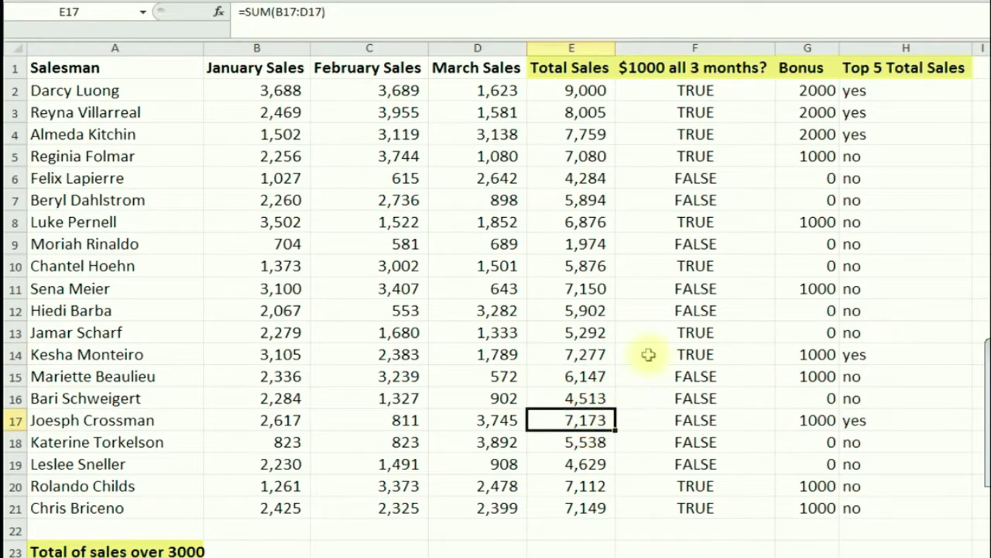
left_click(594, 136)
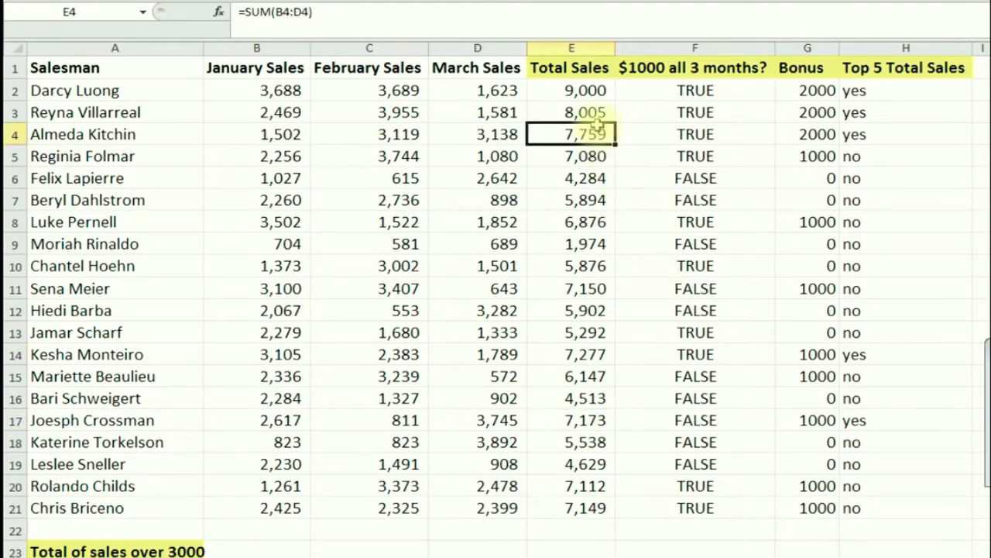
left_click(588, 288)
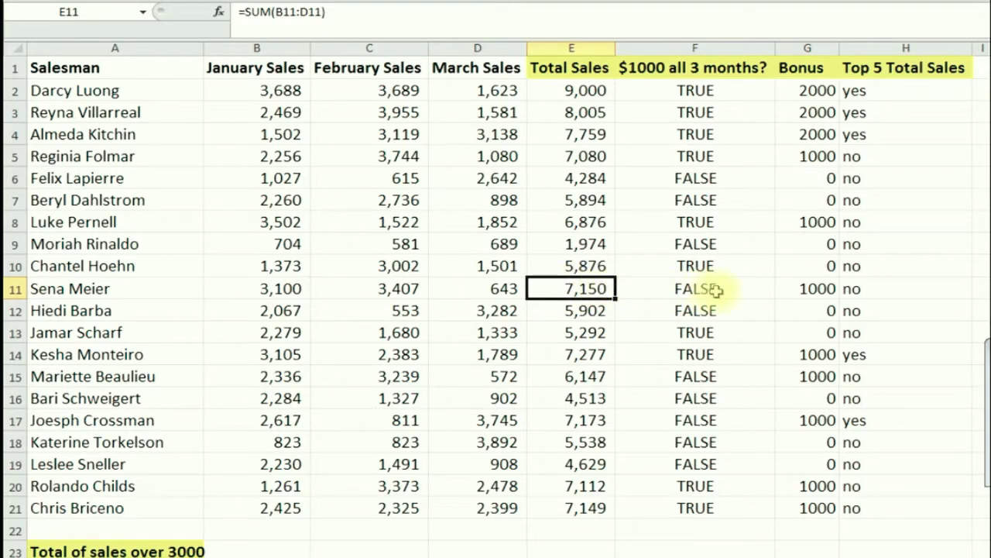
left_click(847, 289)
left_click(881, 90)
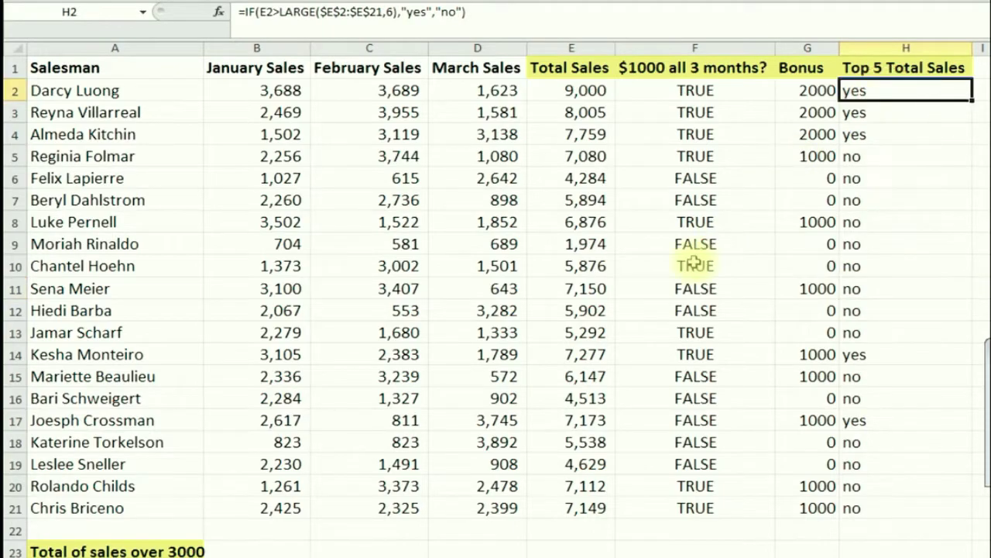
Search for the SUMIF function and insert it in B23 for the total of January sales over 3000
left_click(101, 548)
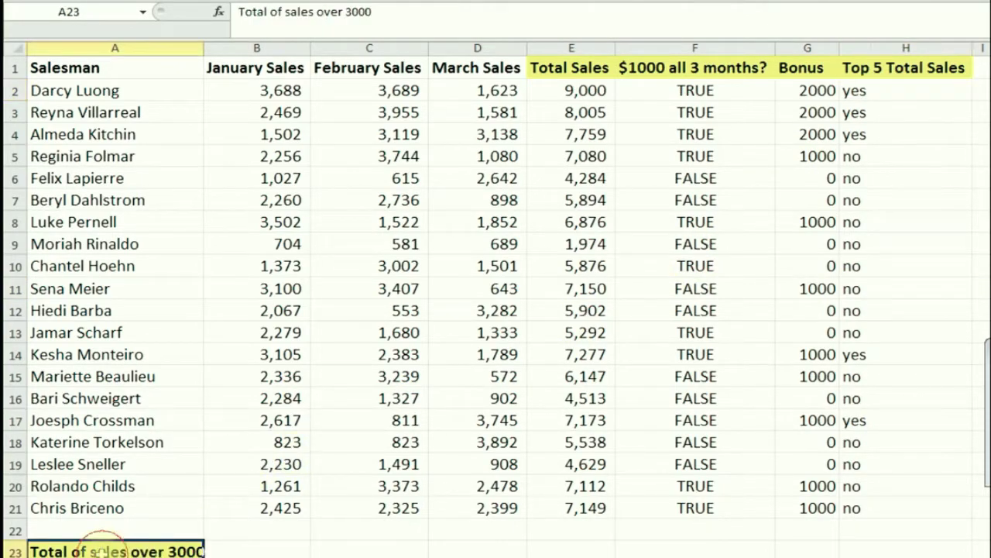
left_click(275, 549)
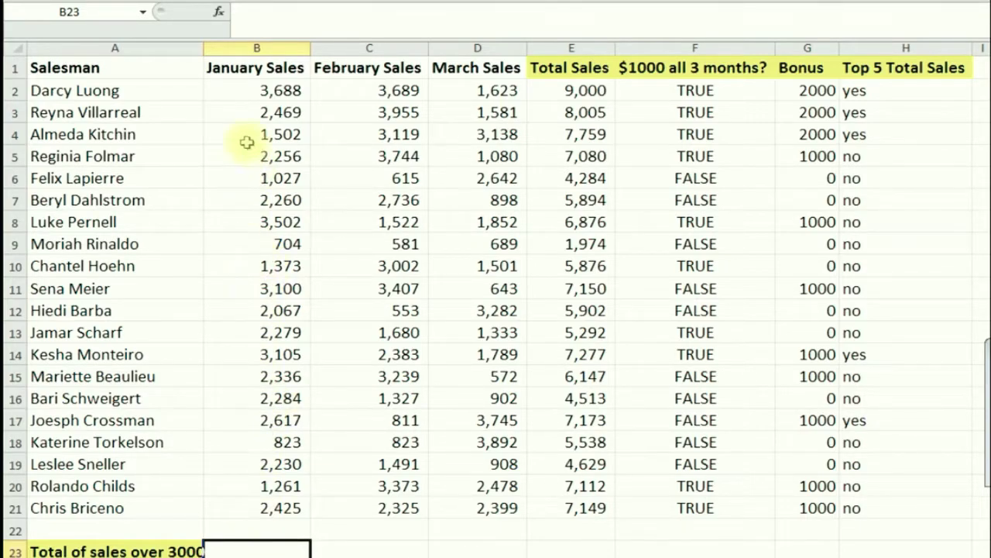
left_click(219, 12)
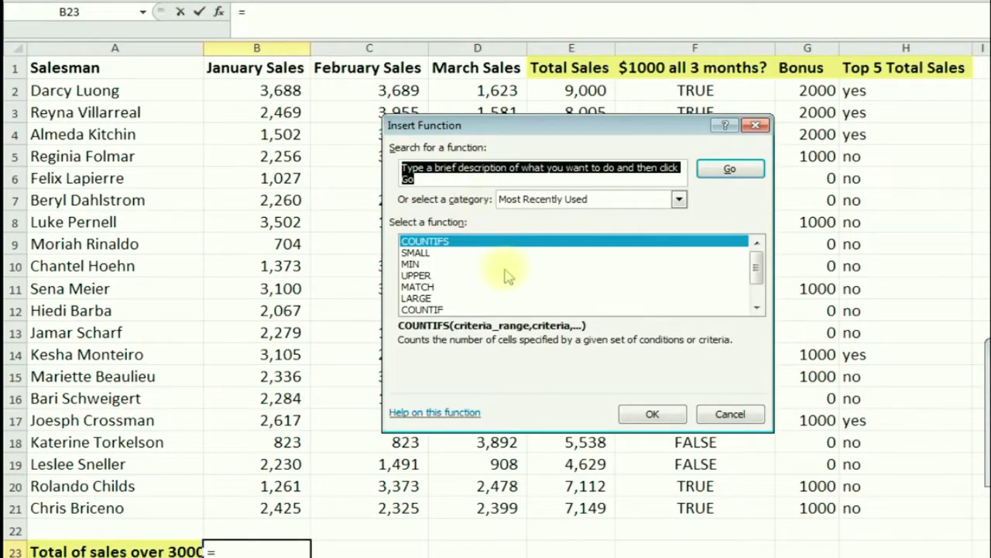
type("sumif")
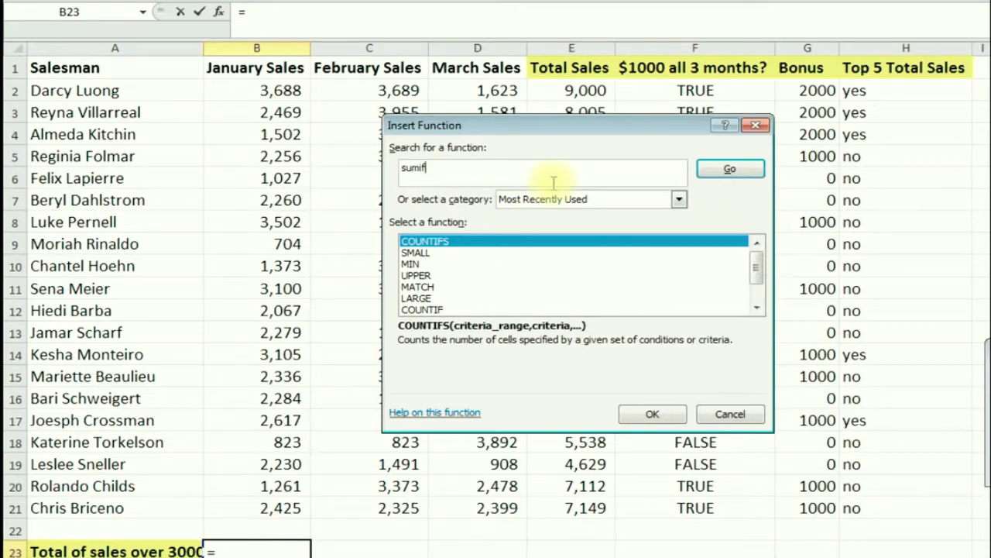
key("Return")
double_click(488, 241)
left_click_drag(459, 163, 509, 141)
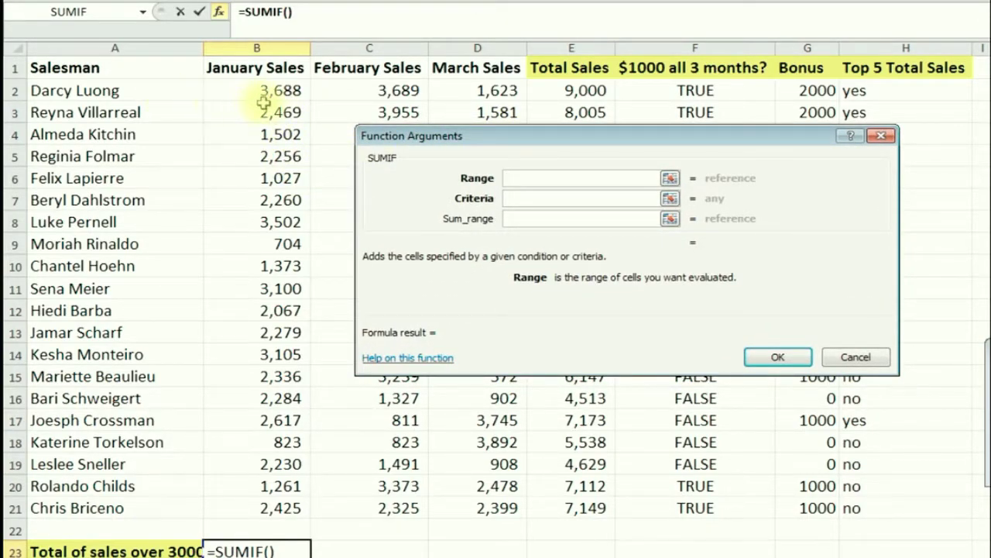
Complete the SUMIF in B23 with range B2:B21, criteria >3000 and sum range B2:B21
left_click_drag(268, 92, 258, 508)
left_click(536, 199)
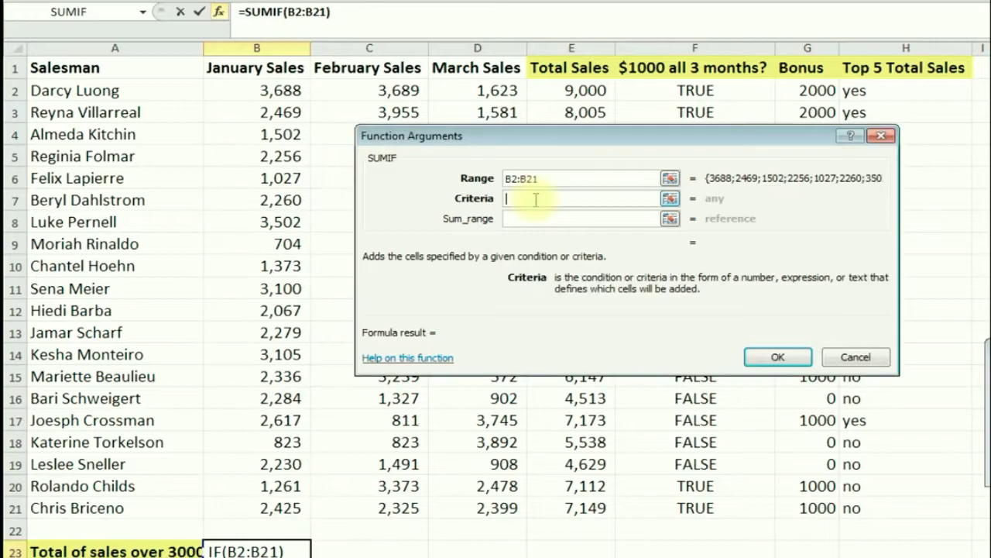
type(">3000")
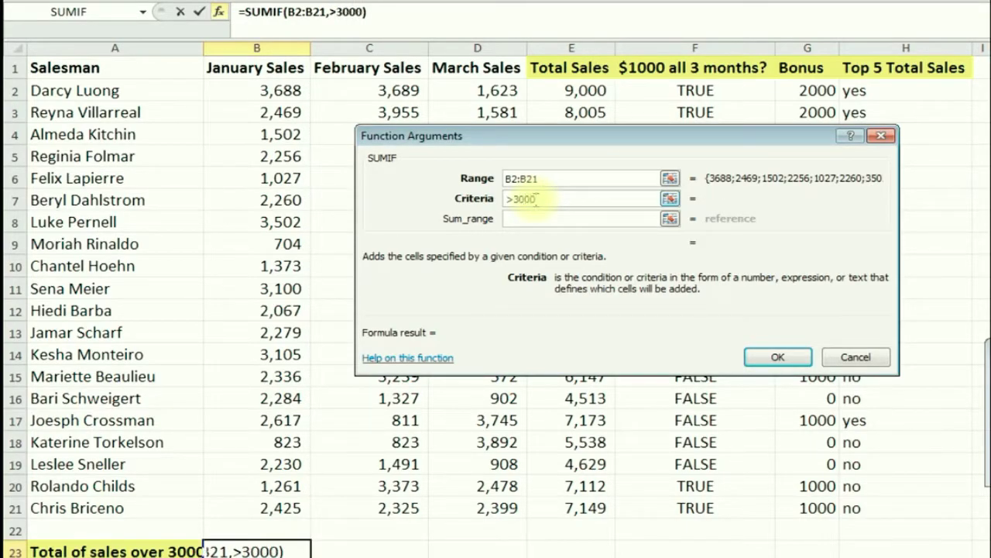
left_click(531, 222)
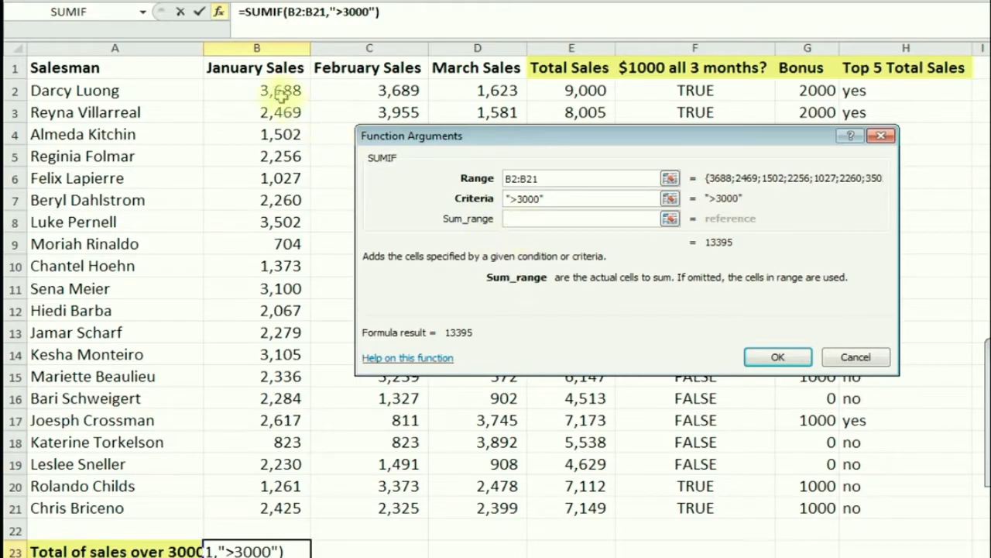
left_click_drag(266, 93, 254, 511)
left_click(776, 357)
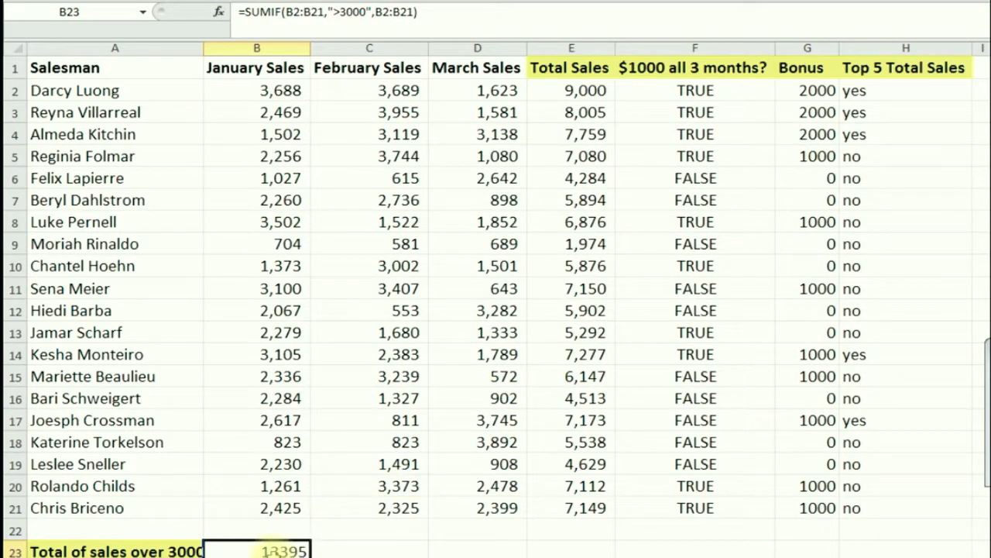
Check the January sales above 3000 in B2, B8, B11 and B14 against the total
left_click(278, 88)
left_click(277, 221)
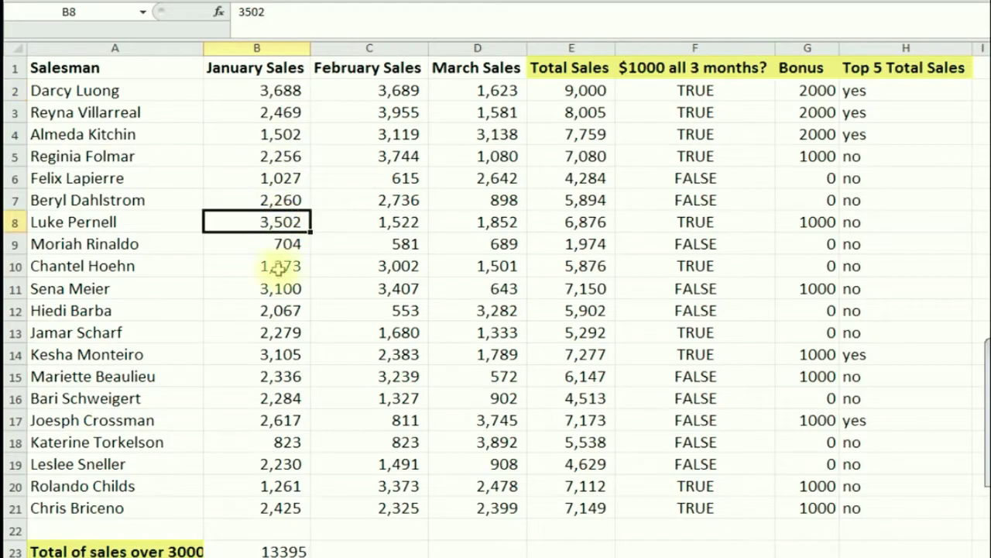
left_click(277, 288)
left_click(278, 355)
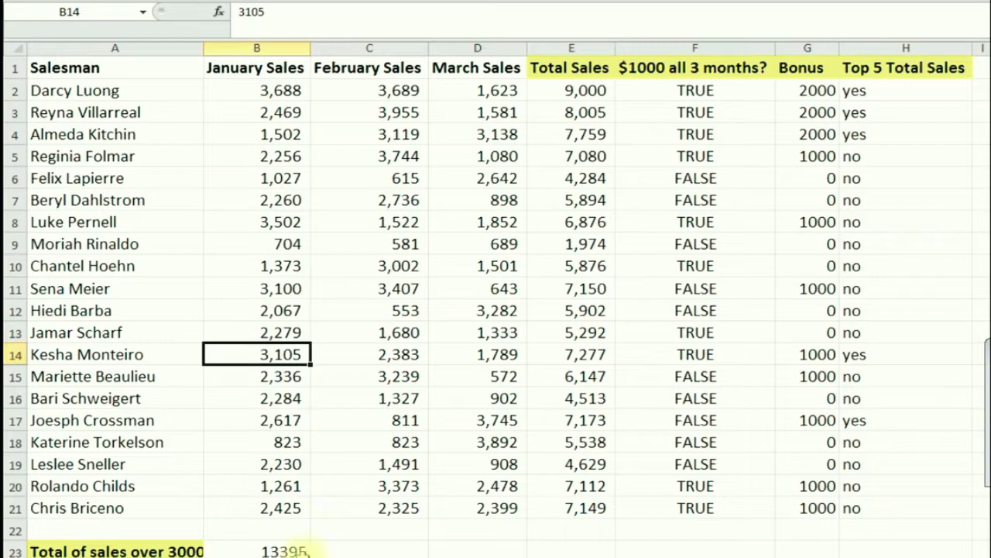
Fill the SUMIF formula from B23 across to D23 and check the copies in C23 and D23
left_click(265, 550)
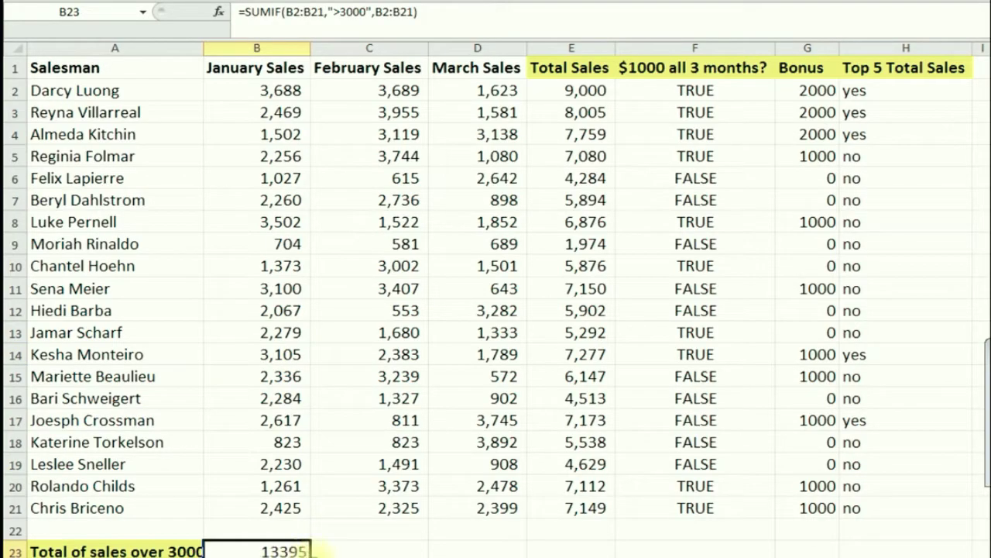
left_click_drag(311, 555, 499, 551)
left_click(397, 550)
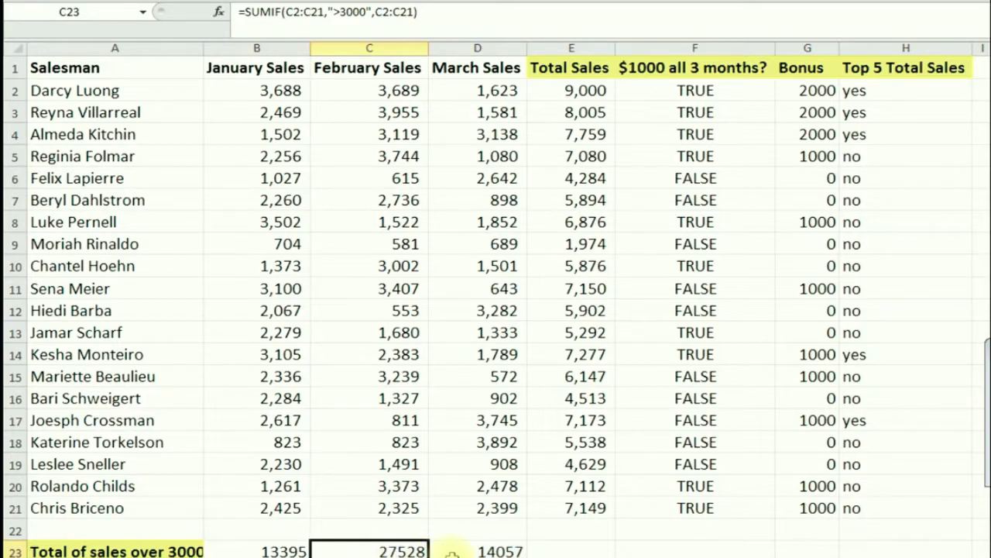
left_click(486, 550)
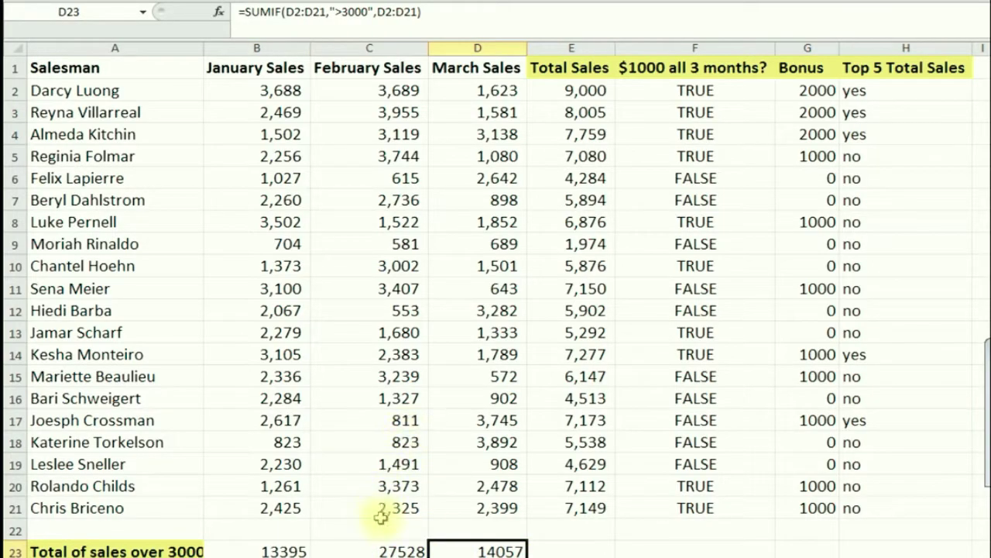
Check the February sales above 3000 in column C against C23 and review the SUMIF formulas in B23 and D23
left_click(391, 550)
left_click(396, 113)
left_click(397, 134)
left_click(397, 155)
left_click(392, 288)
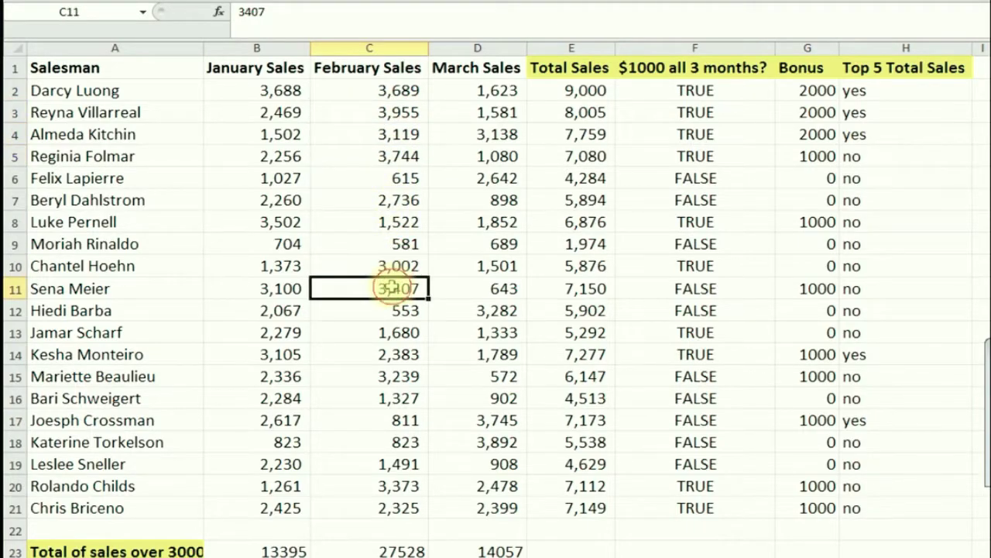
left_click(387, 377)
left_click(383, 476)
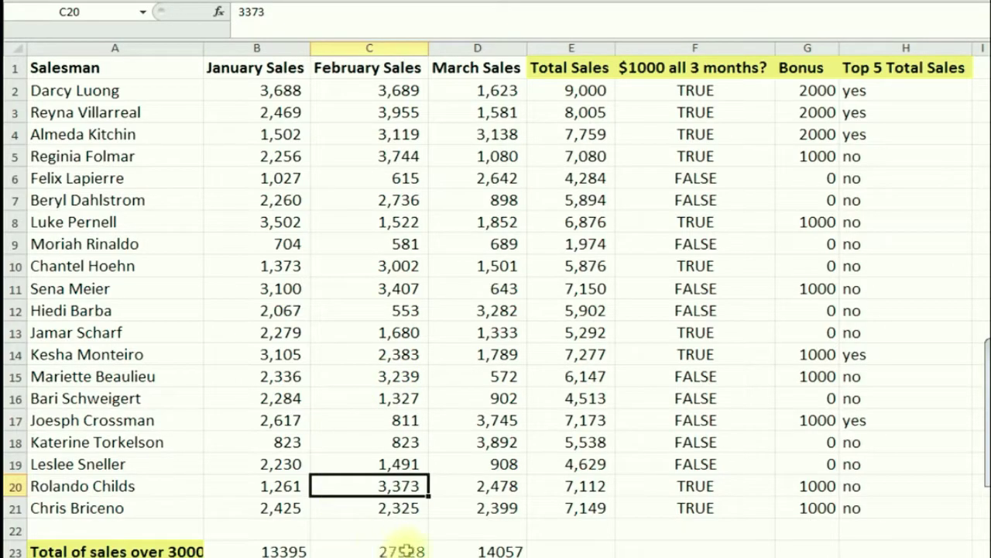
left_click(273, 549)
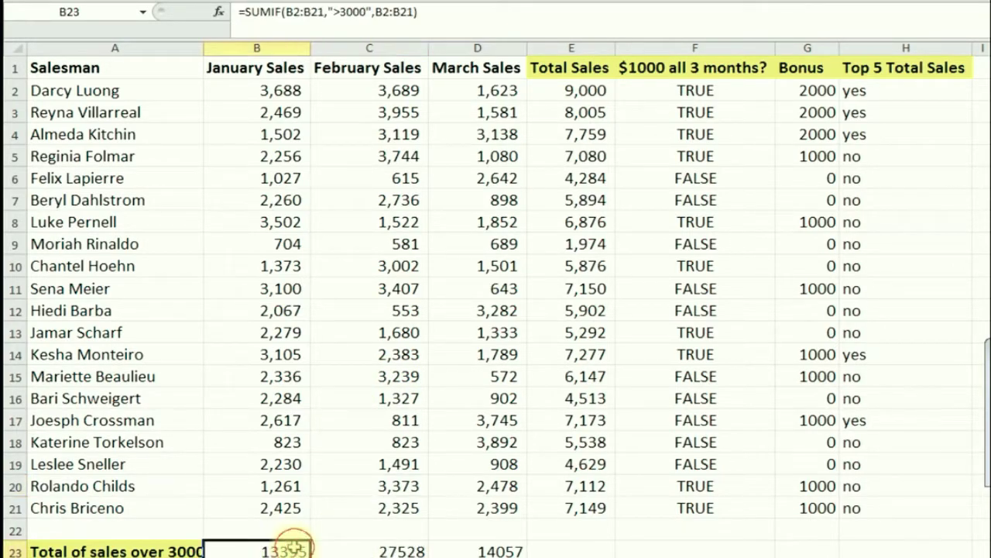
left_click(479, 551)
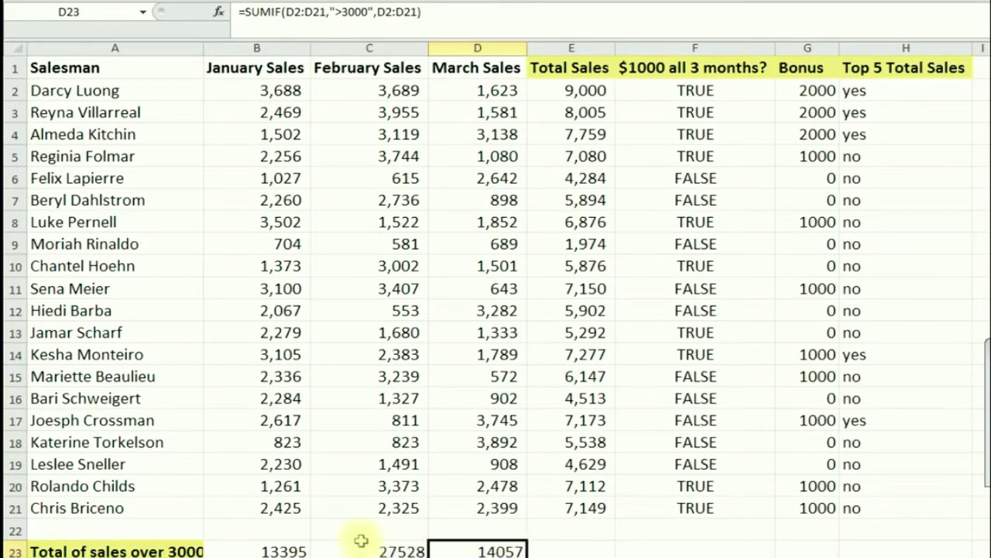
left_click(391, 531)
left_click(454, 532)
left_click(383, 531)
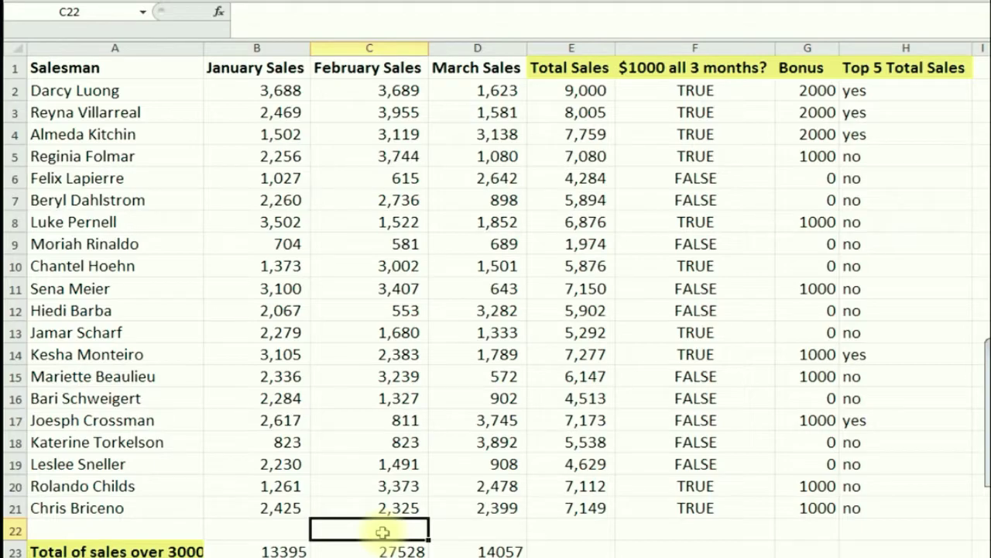
left_click(667, 533)
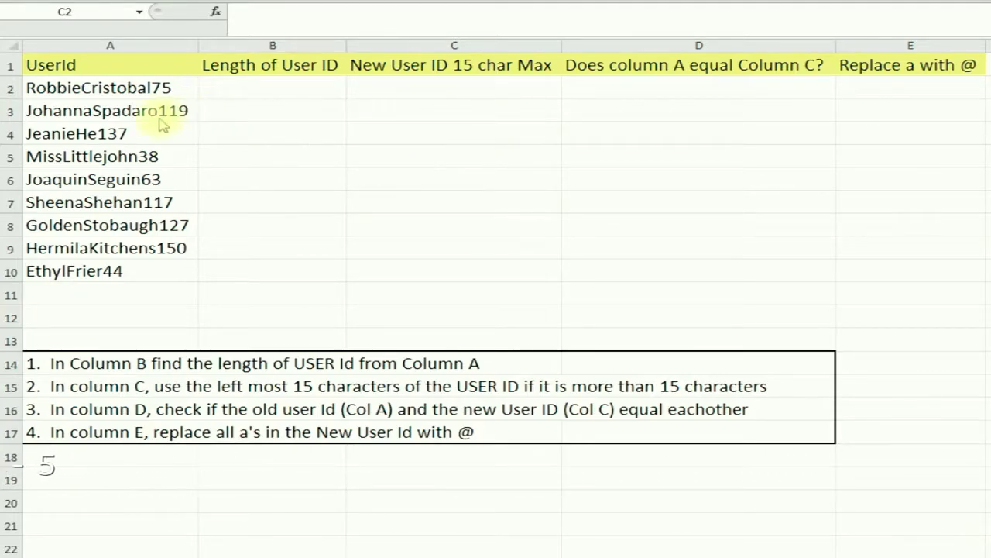
Review the user IDs in column A and the empty length, new ID, comparison and replacement columns
left_click(88, 158)
left_click(93, 199)
left_click(90, 226)
left_click(140, 113)
left_click(277, 92)
left_click(428, 97)
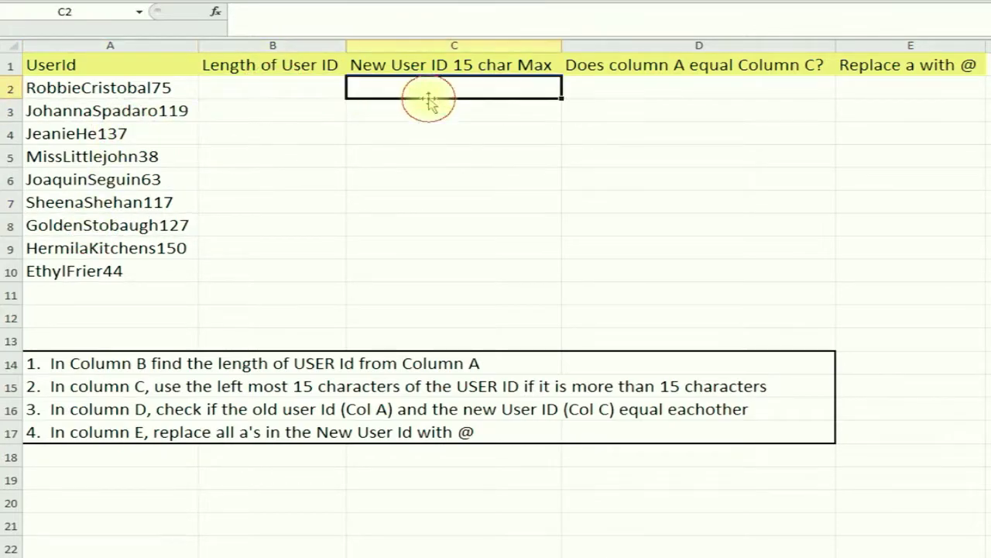
left_click(676, 90)
left_click(864, 114)
left_click(288, 152)
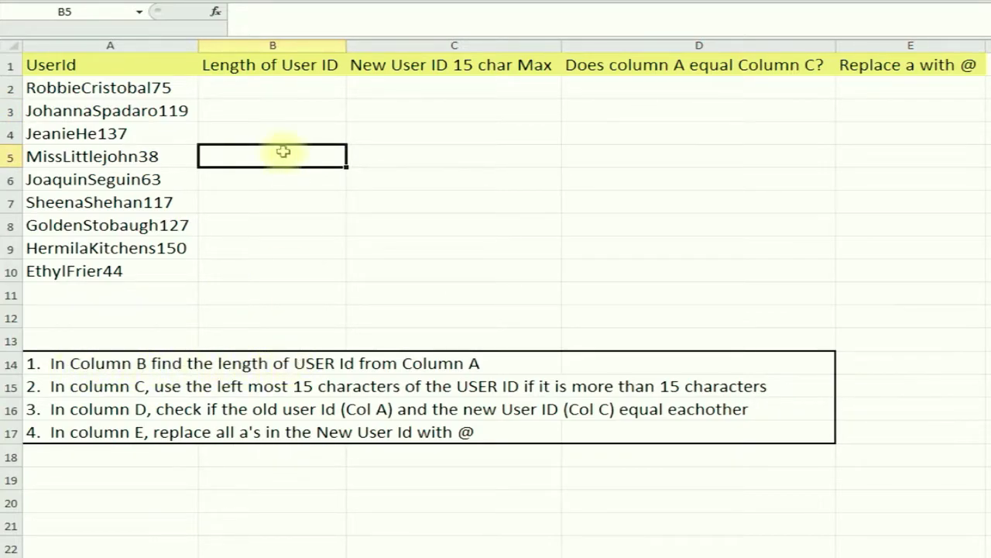
Enter =LEN(A2) in B2 to find the length of the first user ID
left_click(269, 91)
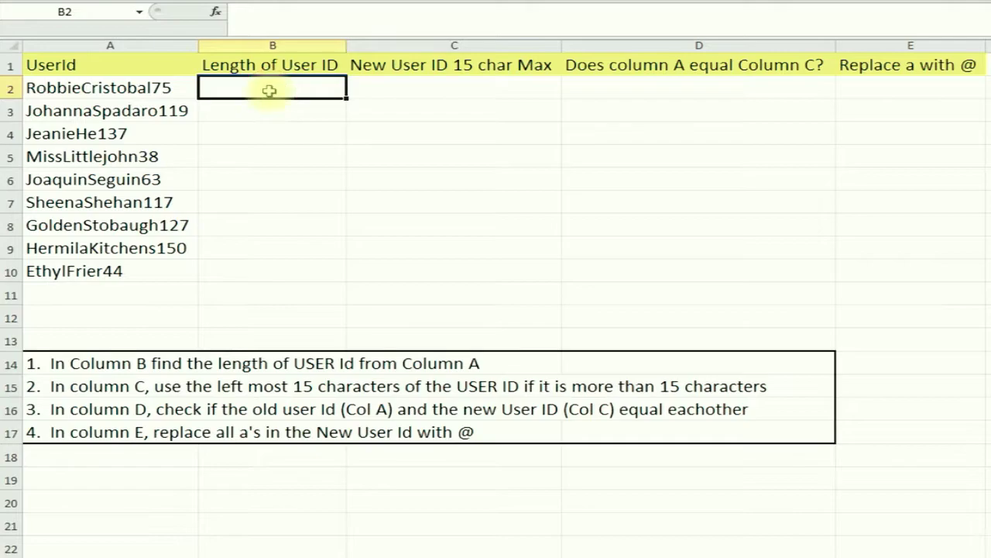
type("=len")
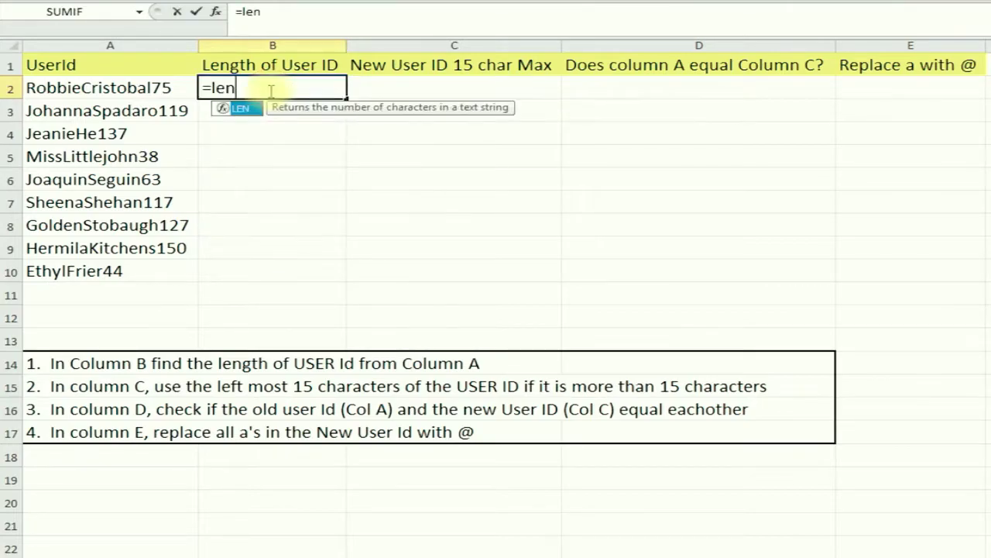
type("(")
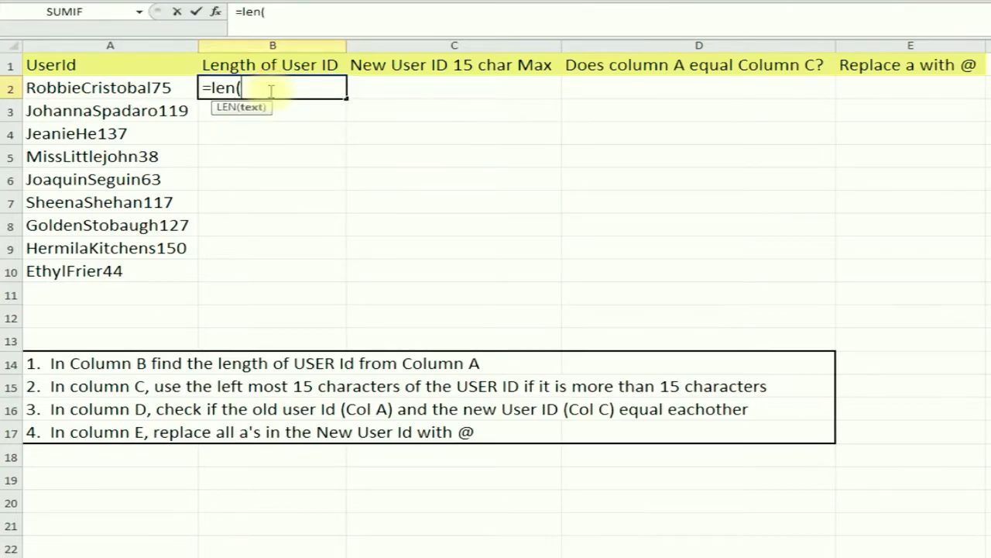
left_click(154, 88)
type(")")
key("Return")
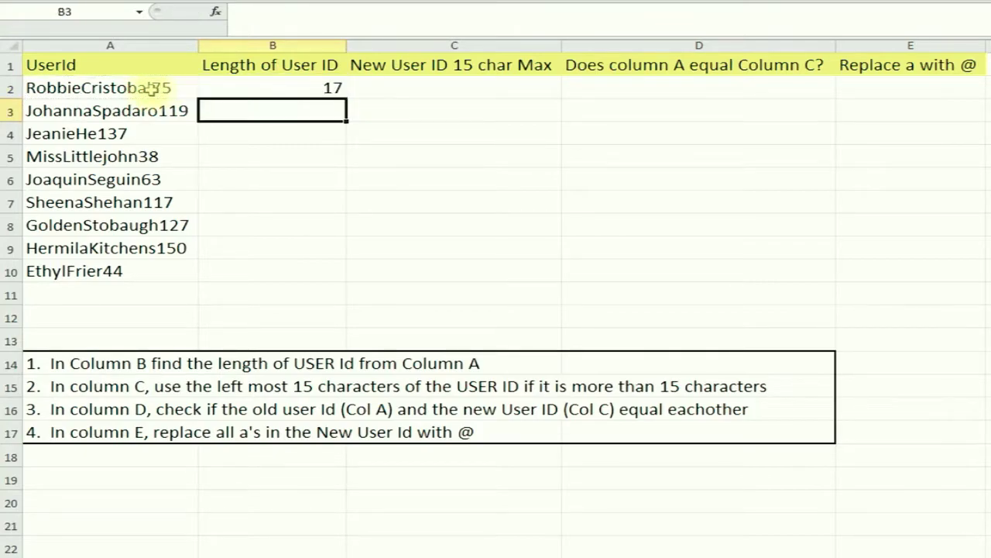
Fill the LEN formula from B2 down to B10 and check the copies in B5:B7 against the user IDs in A5:A8
left_click(310, 88)
left_click_drag(345, 98, 343, 271)
left_click(261, 155)
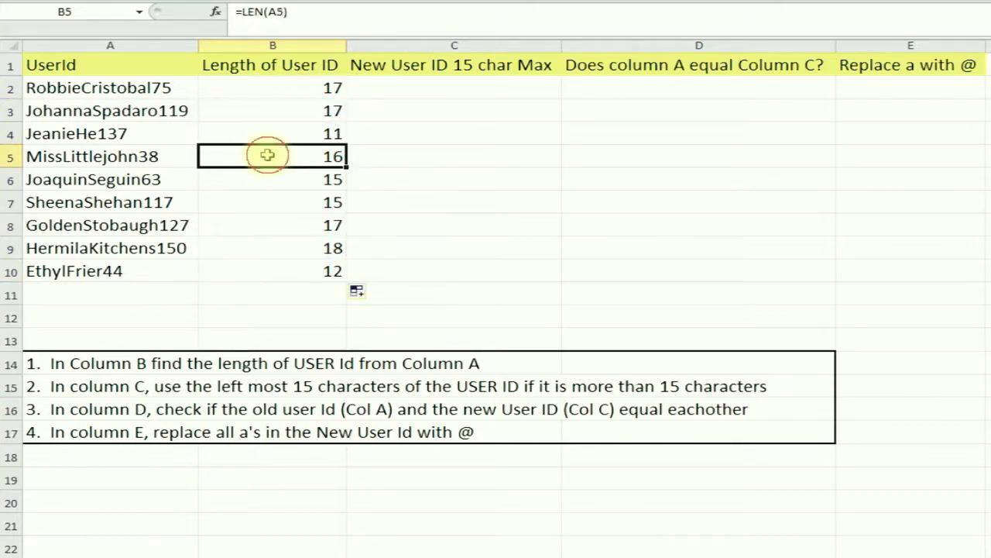
left_click(267, 203)
left_click(268, 175)
left_click(82, 156)
left_click(87, 180)
left_click(88, 204)
left_click(86, 224)
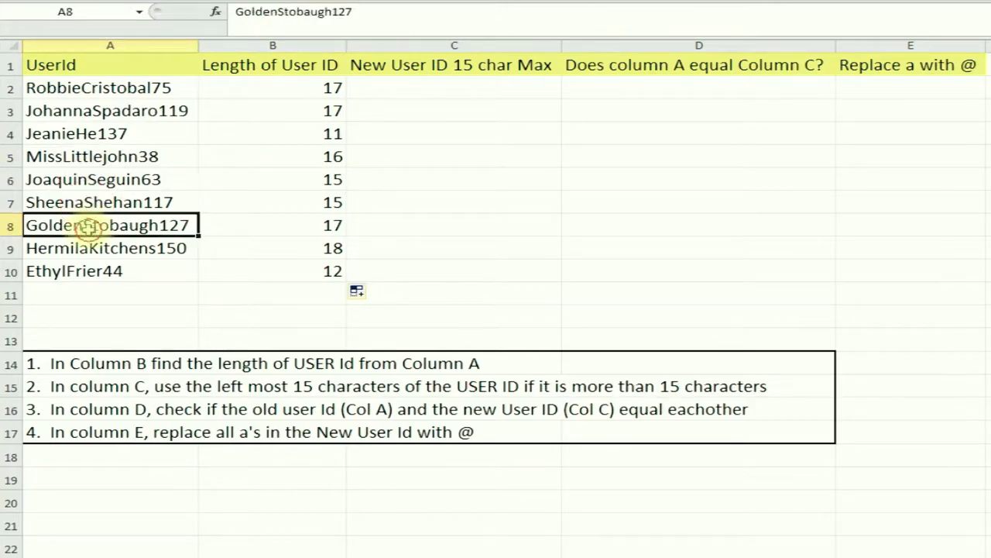
Enter =LEFT(A2,15) in C2 to shorten the first user ID to 15 characters
left_click(403, 89)
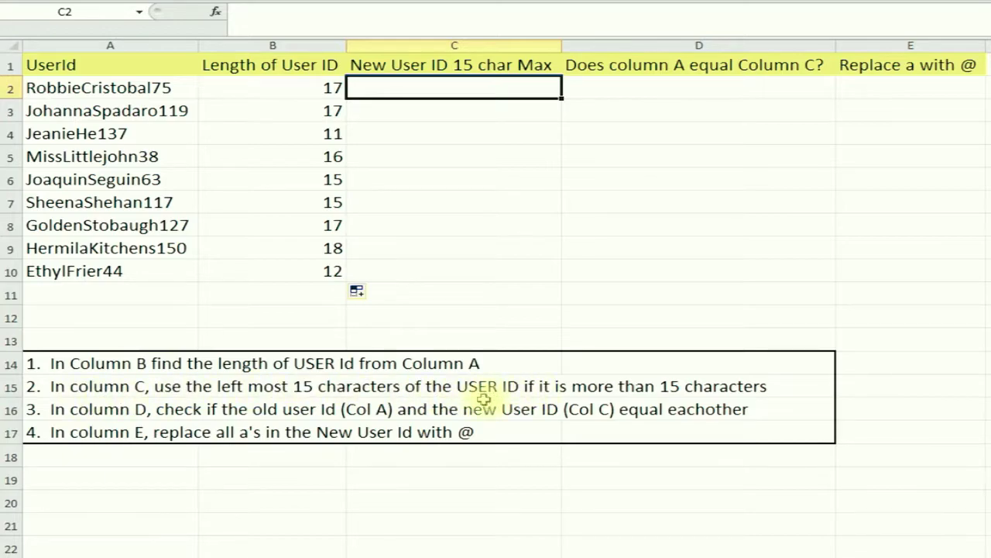
left_click(416, 112)
left_click(421, 89)
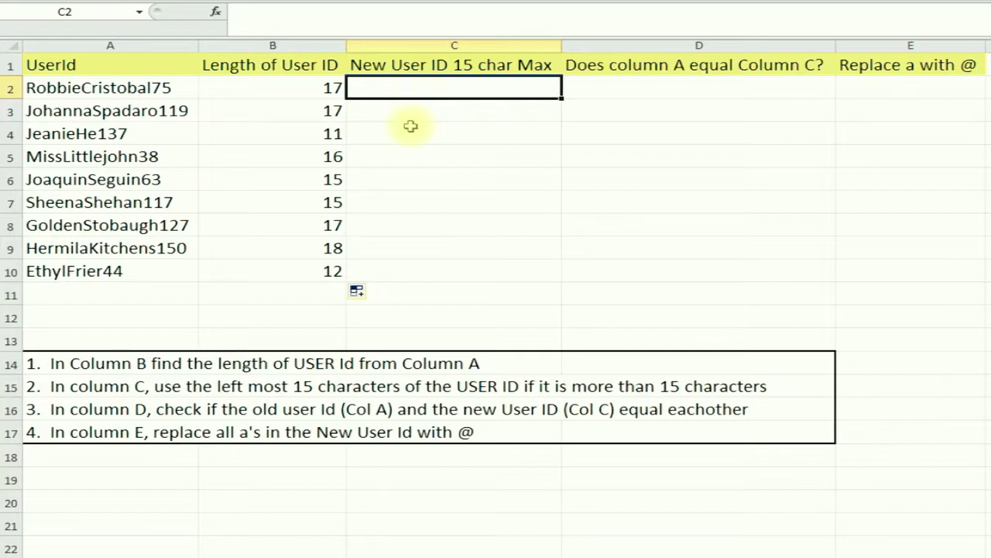
type("=")
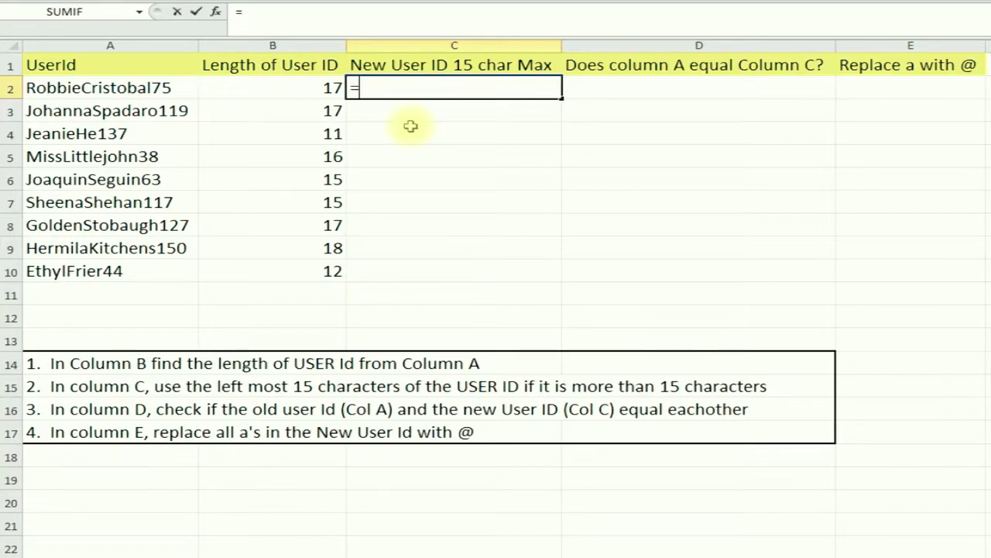
type("left(")
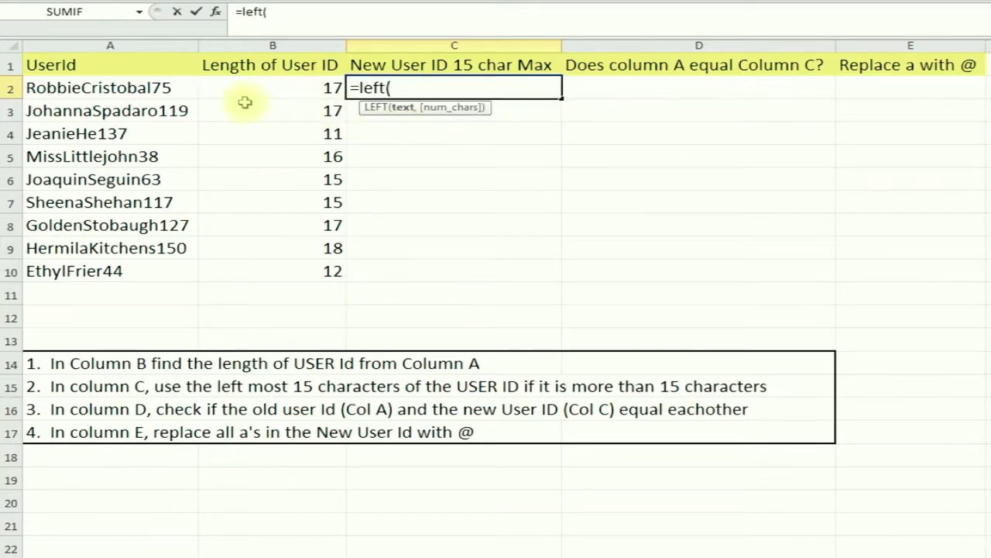
left_click(157, 89)
type(",15")
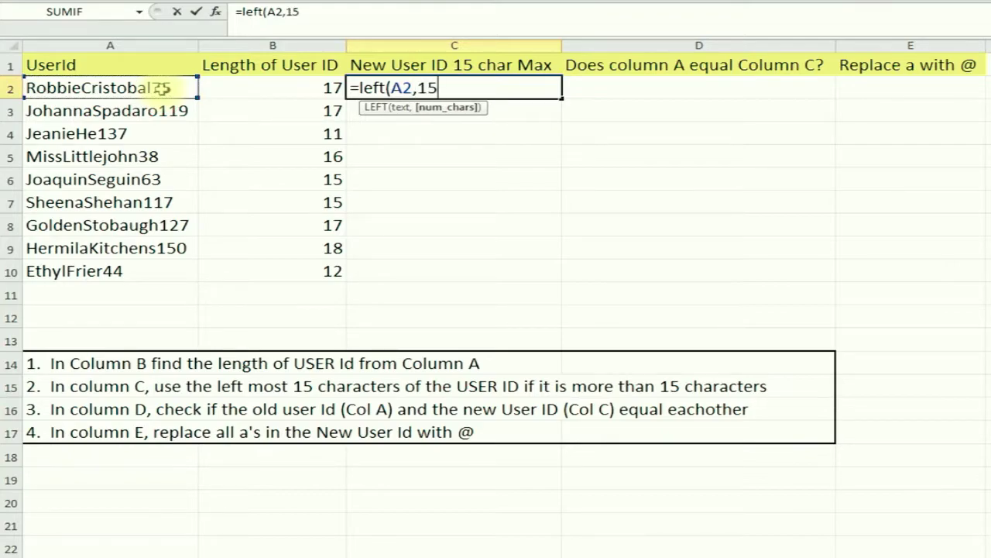
type(")")
key("Return")
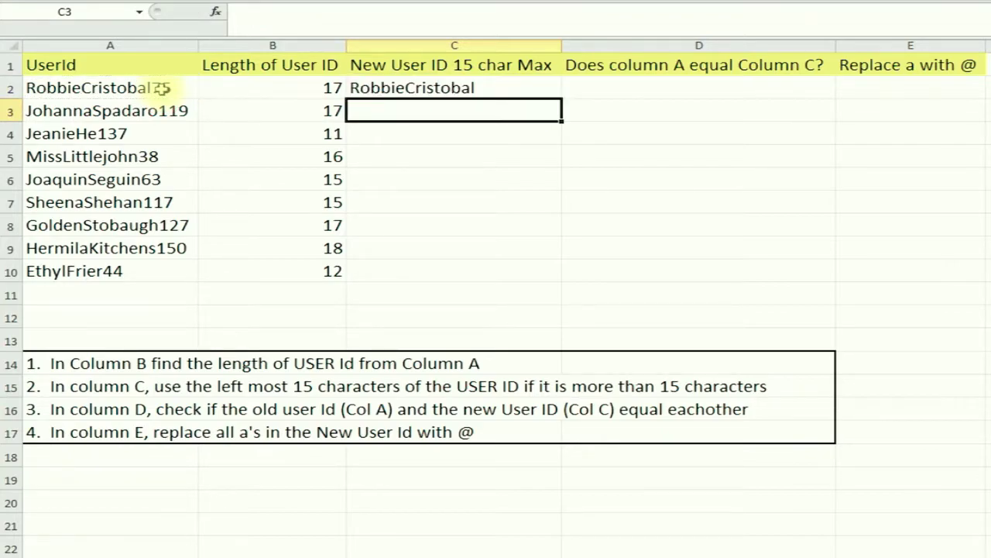
Fill the LEFT formula from C2 down to C10 and check rows 2 and 4 against the original IDs and lengths
left_click(500, 89)
left_click_drag(563, 99, 542, 271)
left_click(414, 90)
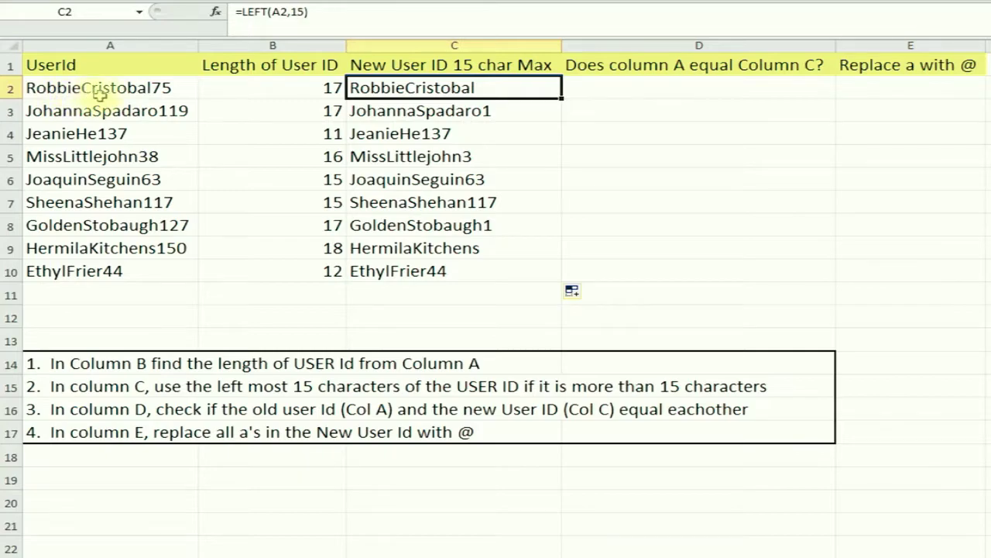
left_click(300, 93)
left_click(435, 90)
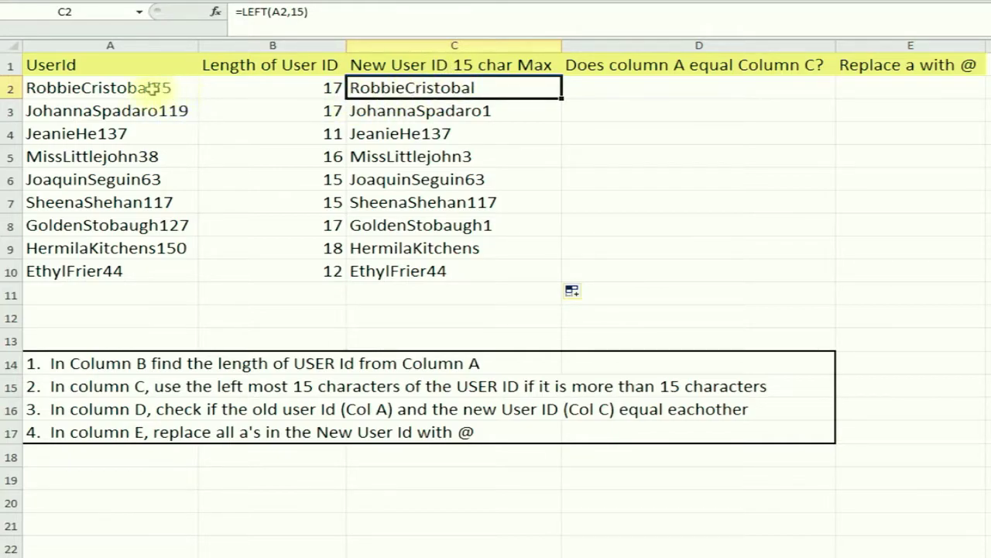
left_click(321, 134)
left_click(134, 136)
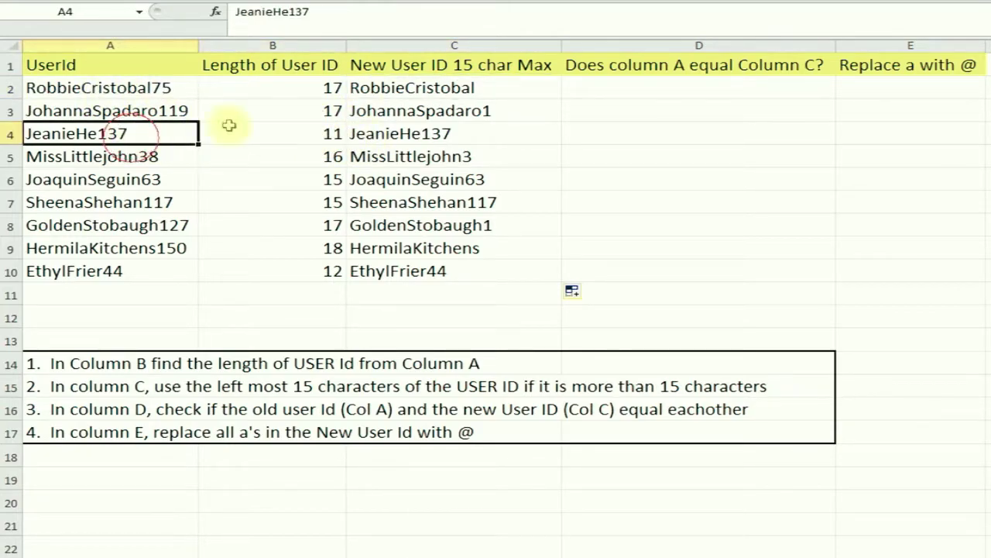
left_click(433, 135)
Insert the EXACT function in D2 to compare the old ID in A2 with the new ID in C2
left_click(632, 89)
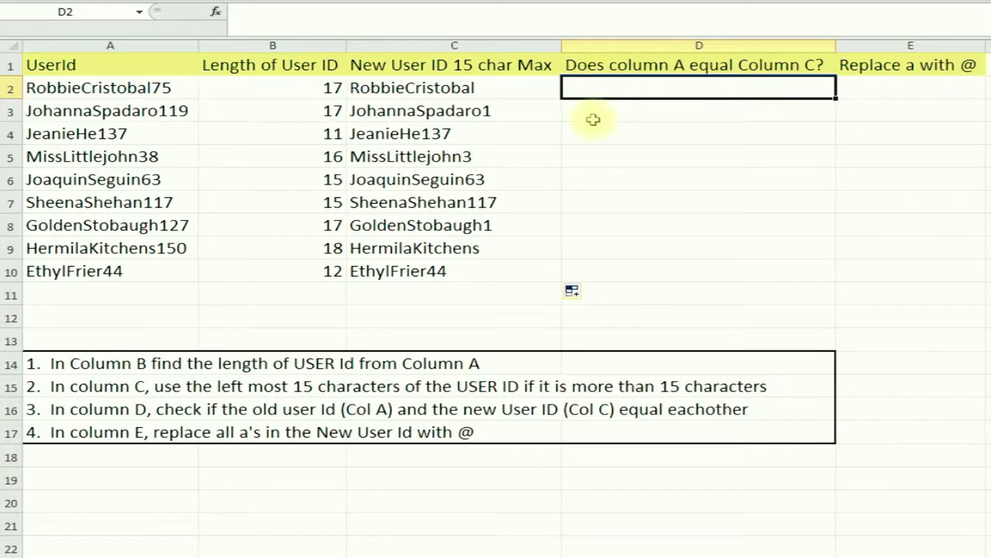
left_click(215, 11)
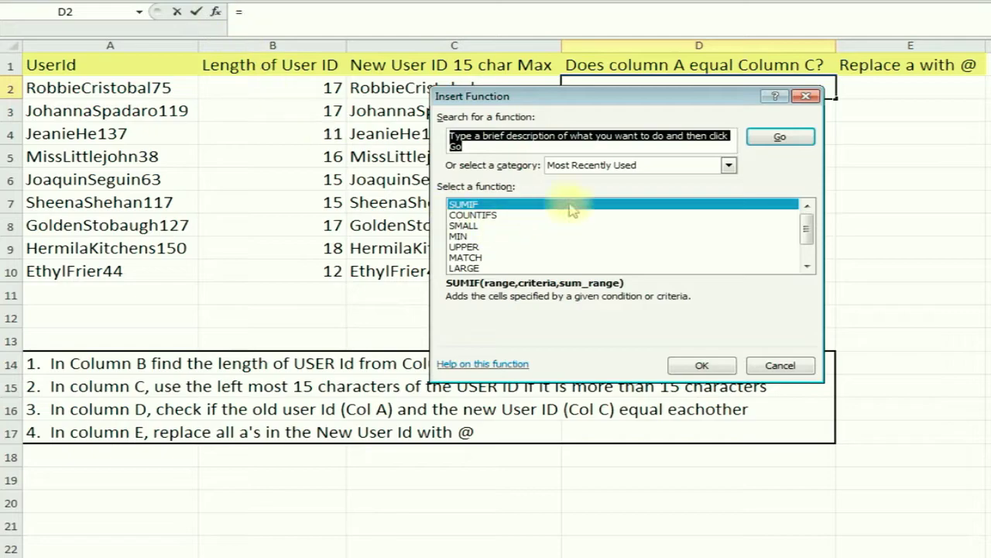
type("exact")
key("Return")
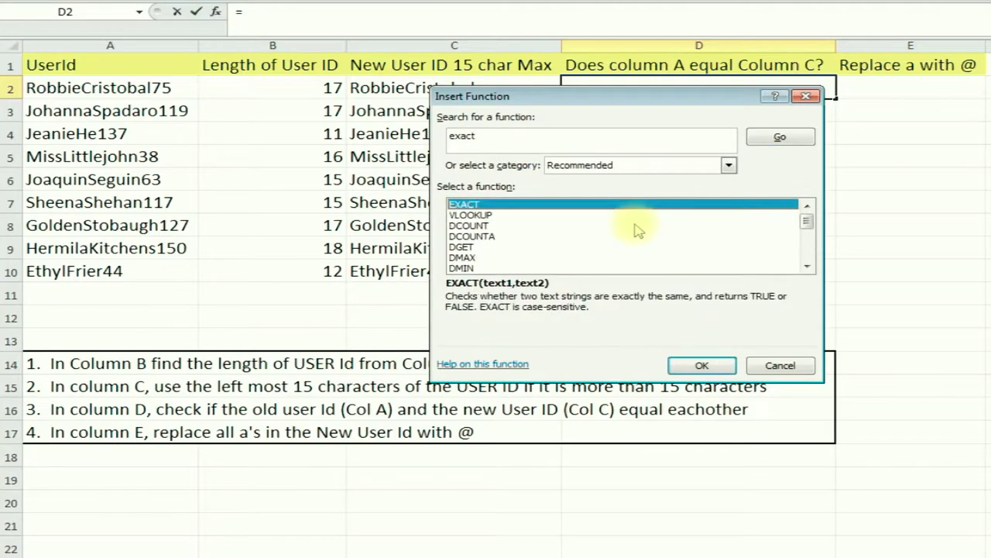
double_click(569, 204)
left_click_drag(598, 133, 515, 139)
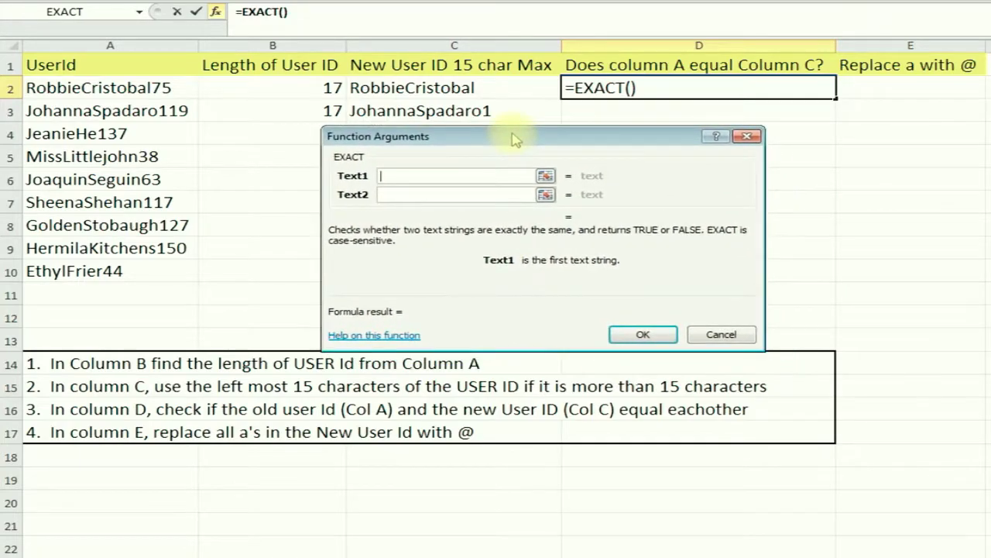
left_click(130, 90)
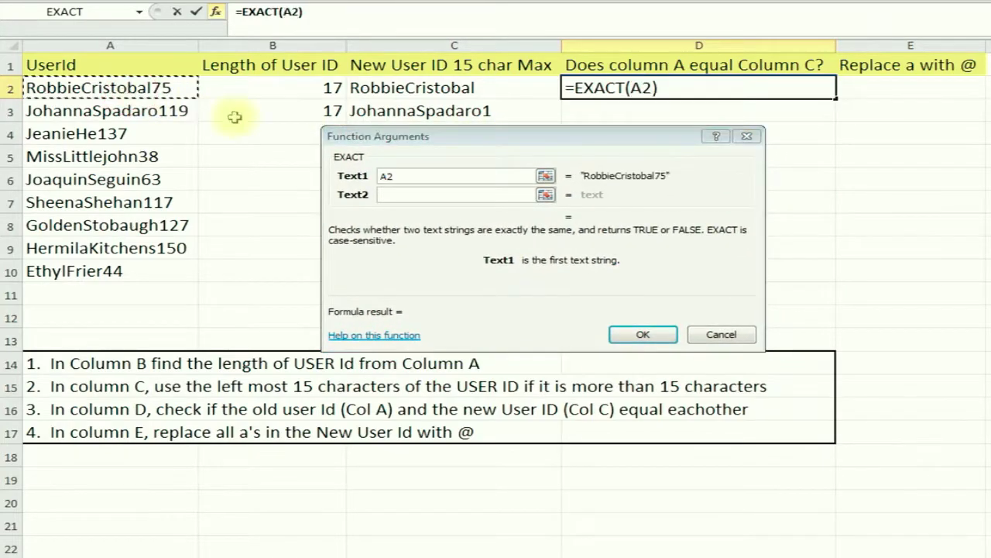
left_click(401, 197)
left_click(425, 89)
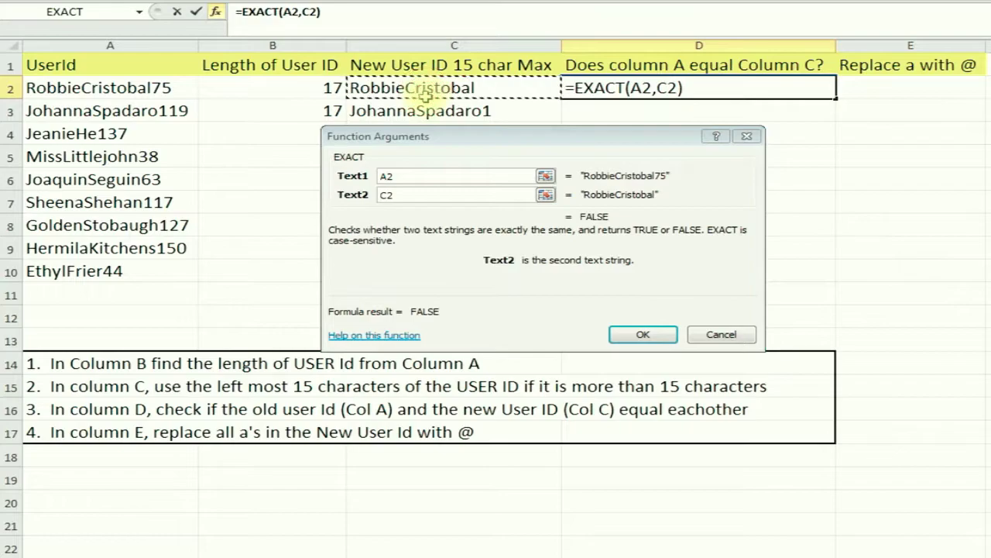
left_click(642, 334)
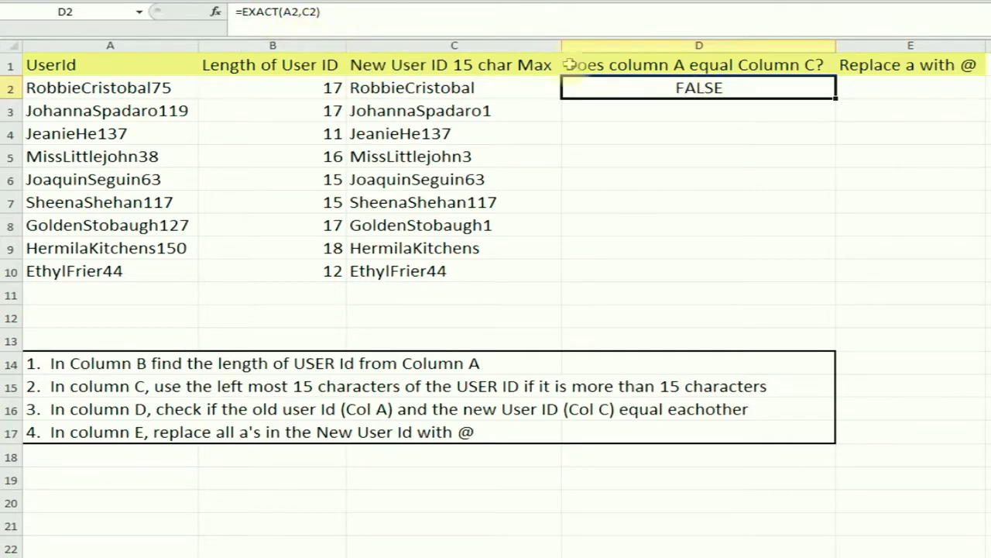
Fill the EXACT formula from D2 down to D10 and check several of the comparison results
left_click_drag(834, 99, 812, 272)
left_click(672, 134)
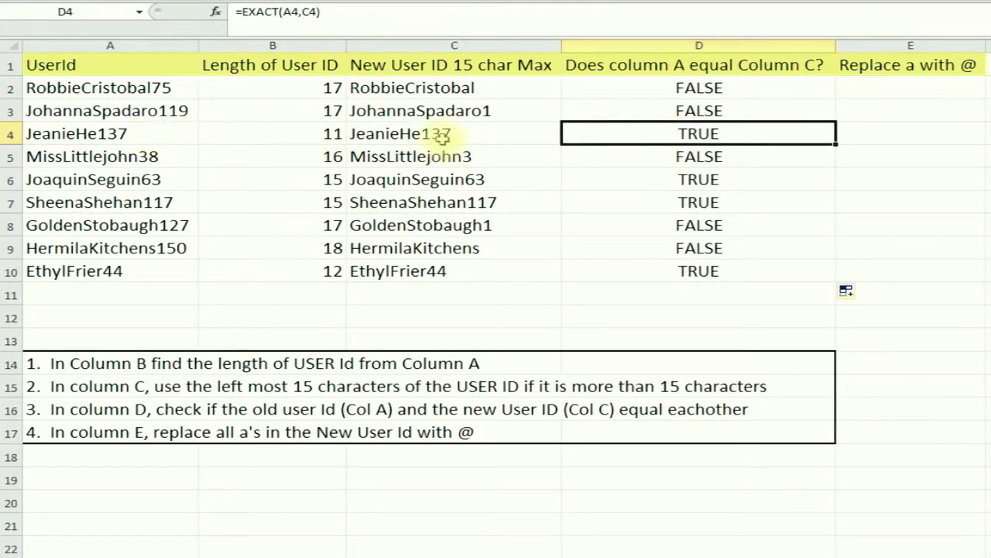
left_click(663, 218)
left_click(673, 157)
left_click(671, 92)
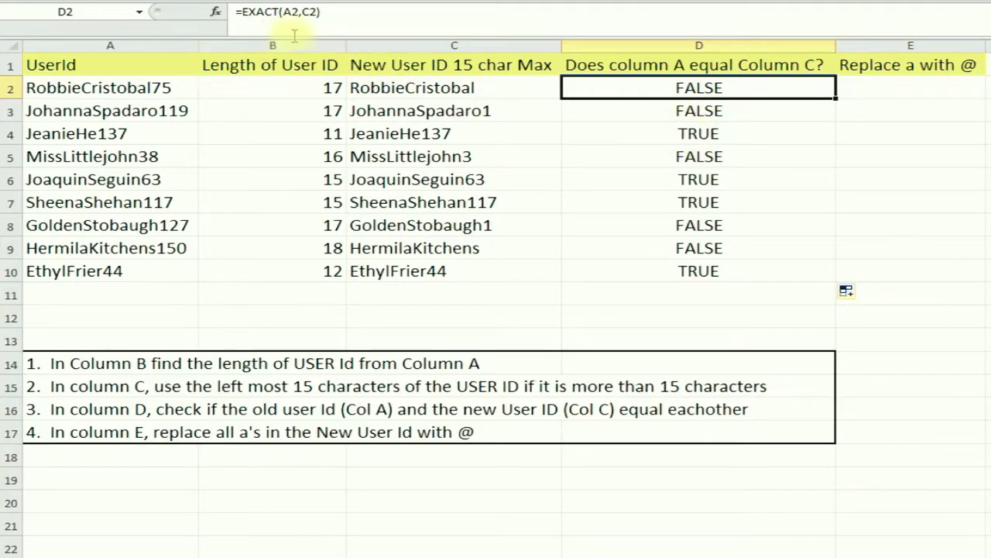
Replace the formula in D2 with =IF(A2=C2,"It’s a match","No match")
key("Delete")
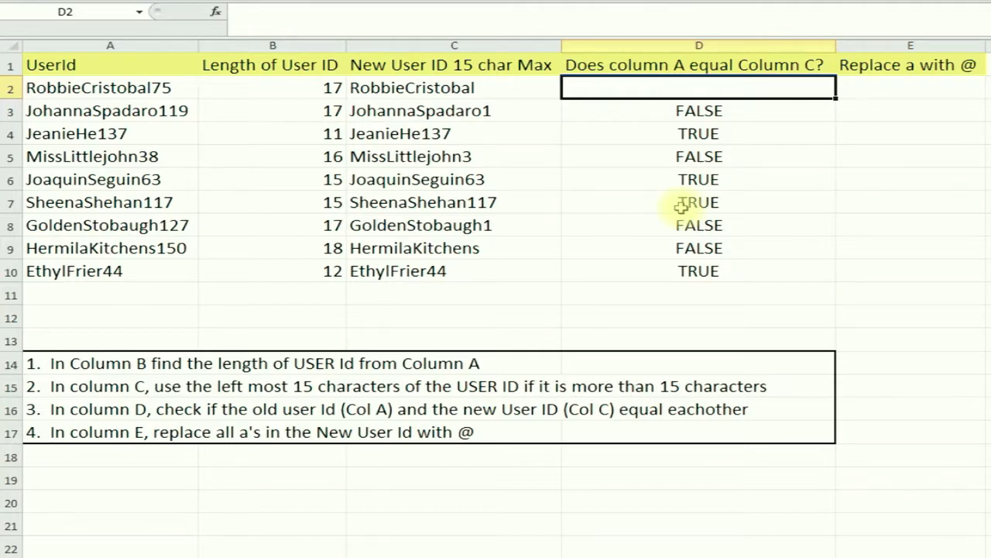
type("=")
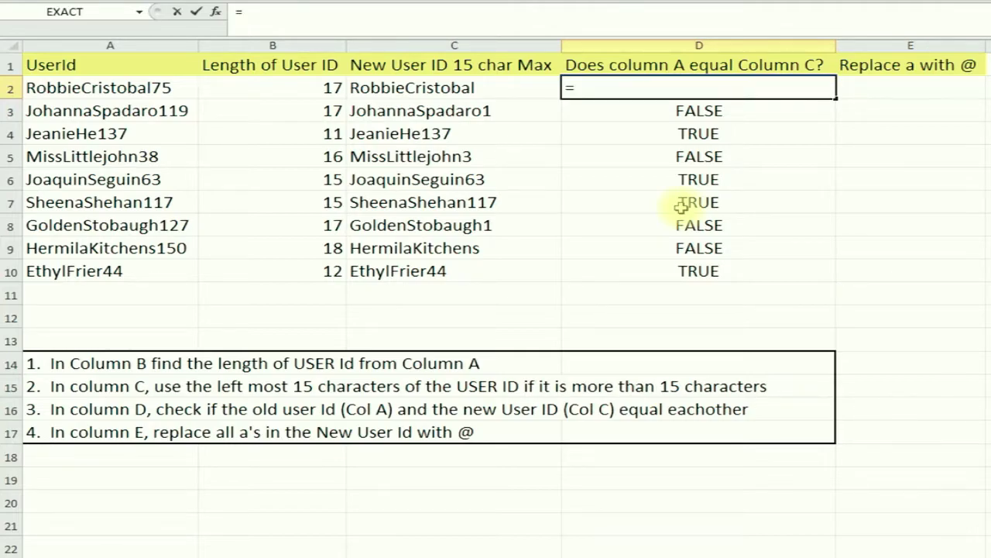
type("if(")
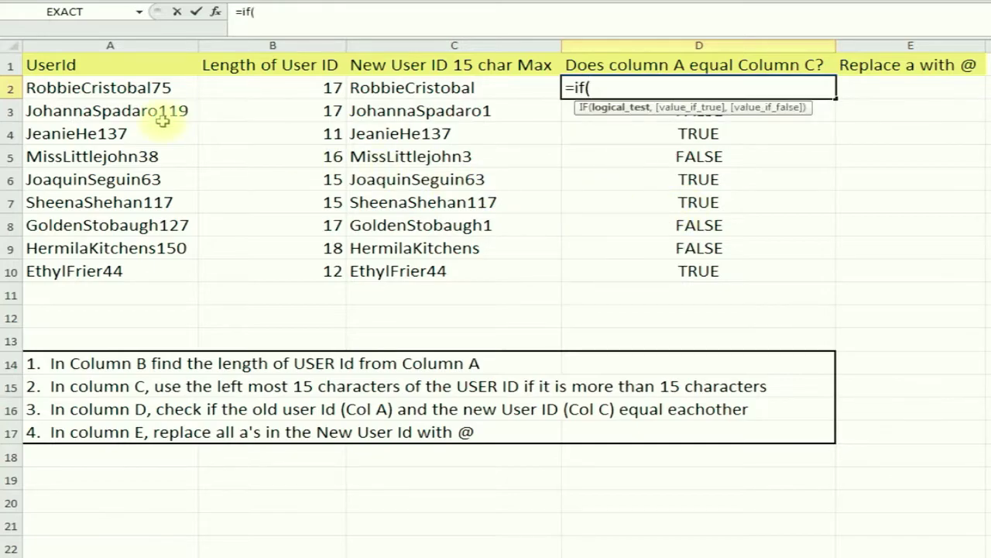
left_click(130, 85)
type("=")
left_click(463, 87)
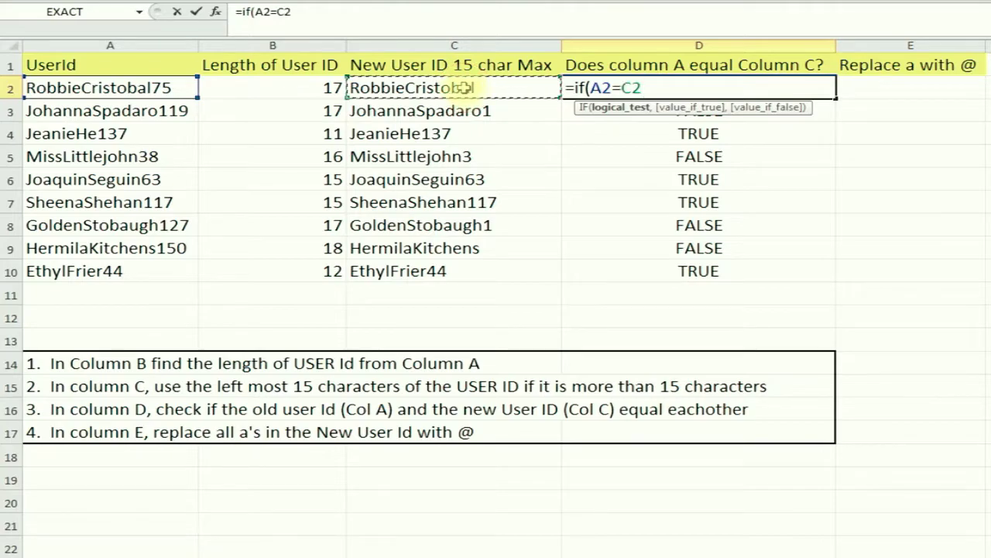
type(",")
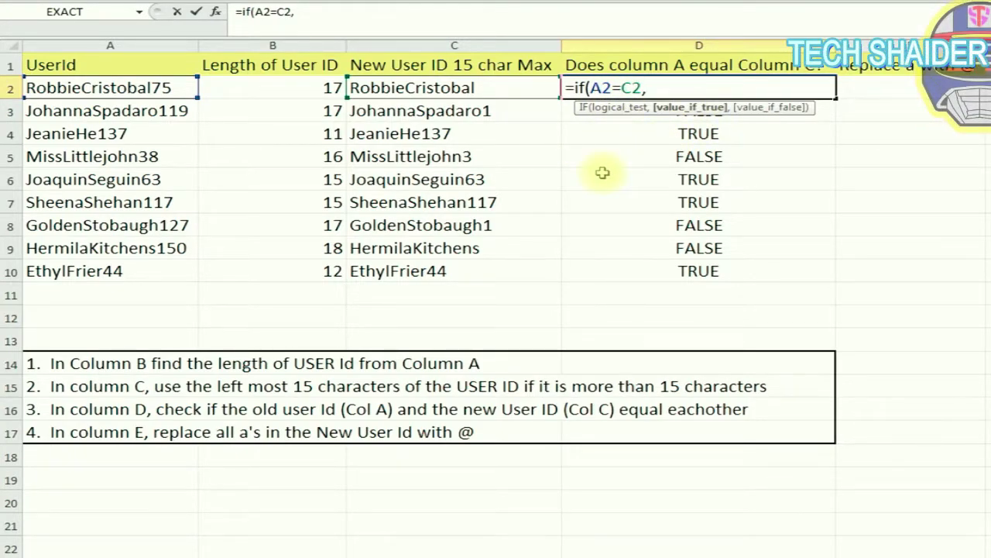
type("\"It's a m")
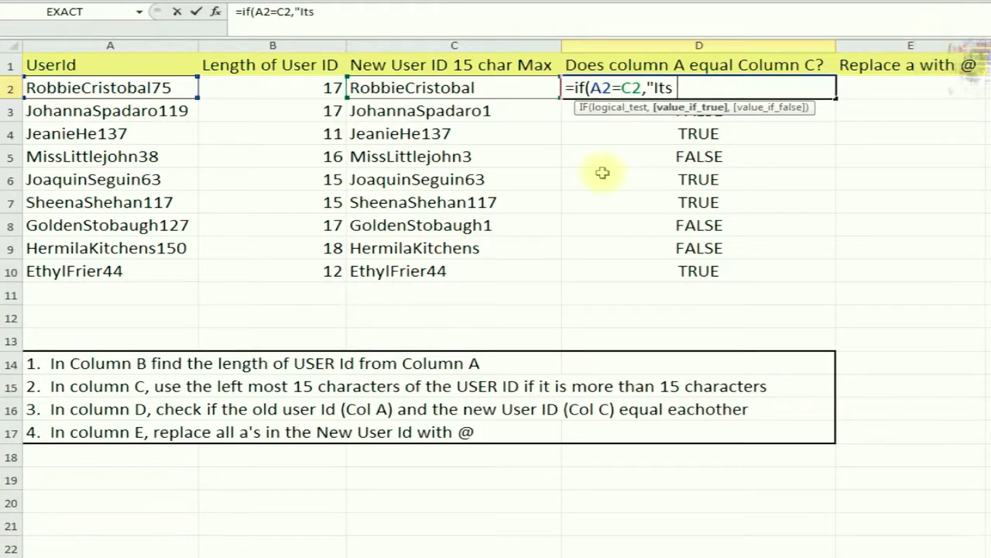
type("atch\"")
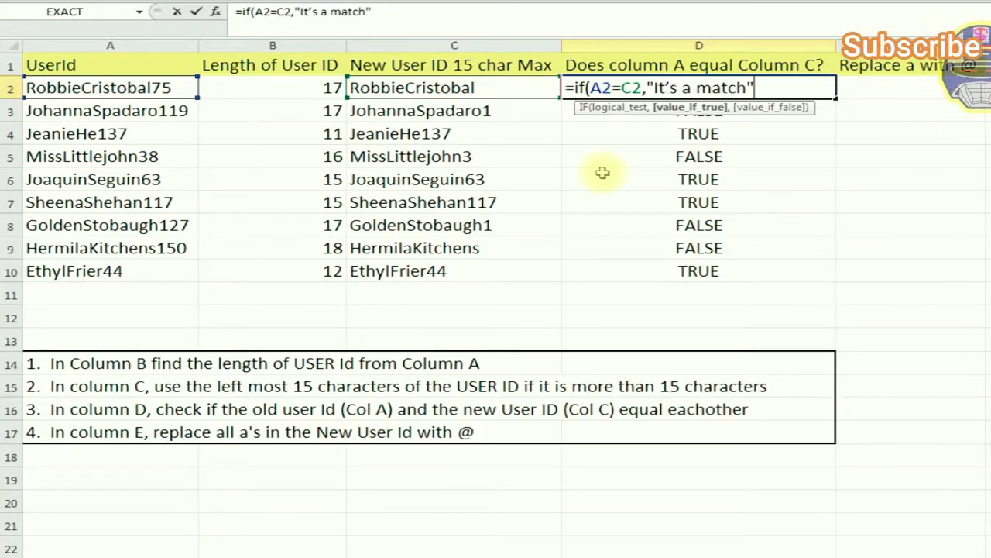
type(",\"No match")
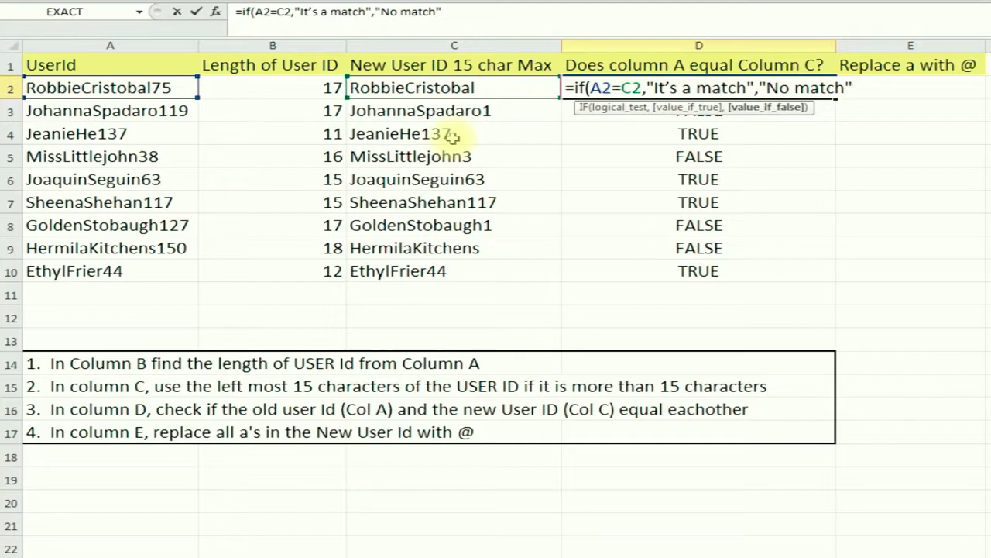
key("Return")
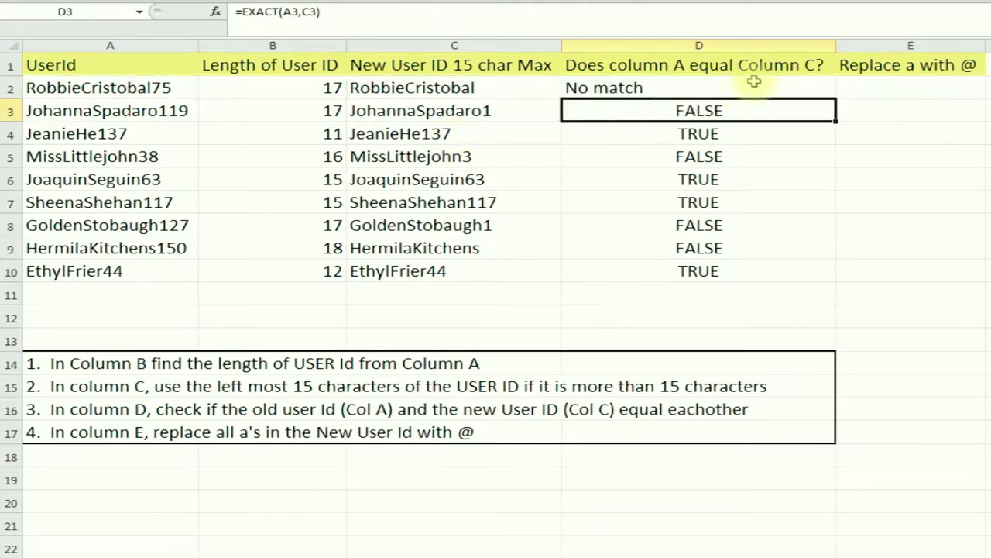
Fill the IF formula from D2 down to D10 and check the copies in D3 and D4
left_click(732, 89)
left_click_drag(835, 98, 821, 277)
left_click(640, 90)
left_click(640, 113)
left_click(640, 134)
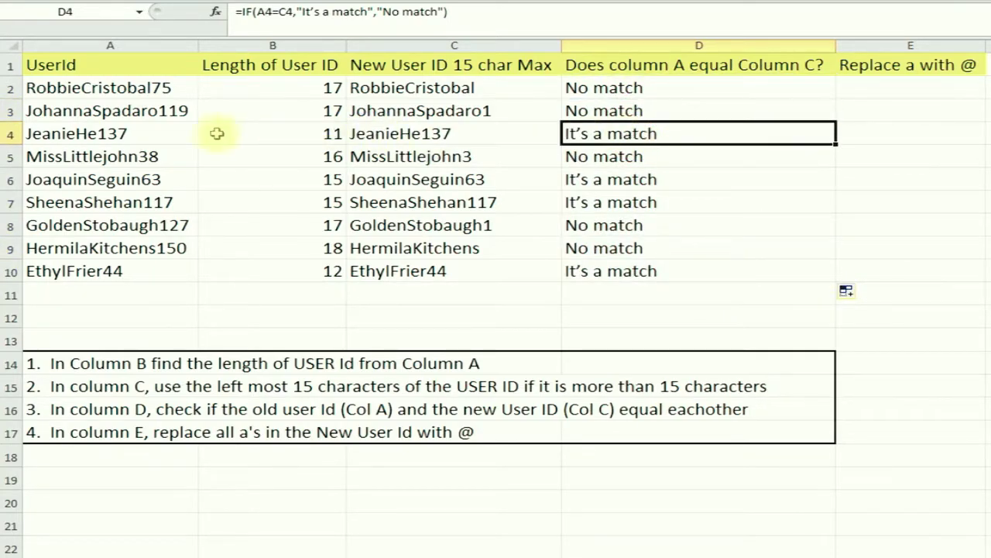
Compare the IDs in A4 and C4 and review the match results in D2 through D5
left_click(150, 132)
left_click(395, 135)
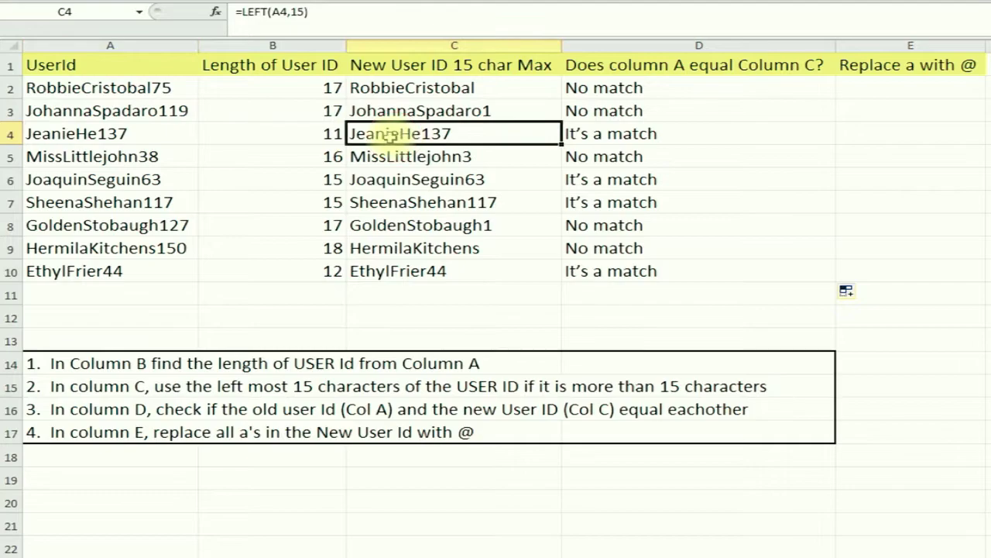
left_click(622, 133)
left_click(632, 110)
left_click(659, 85)
left_click(662, 110)
left_click(680, 86)
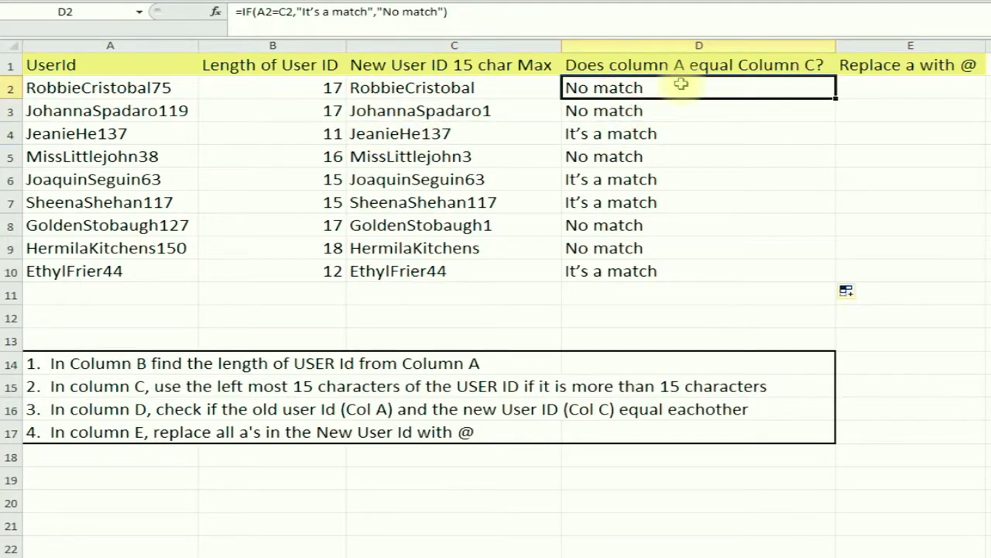
left_click(650, 163)
left_click(696, 87)
Insert the SUBSTITUTE function in cell E2 from the most recently used functions
left_click(880, 88)
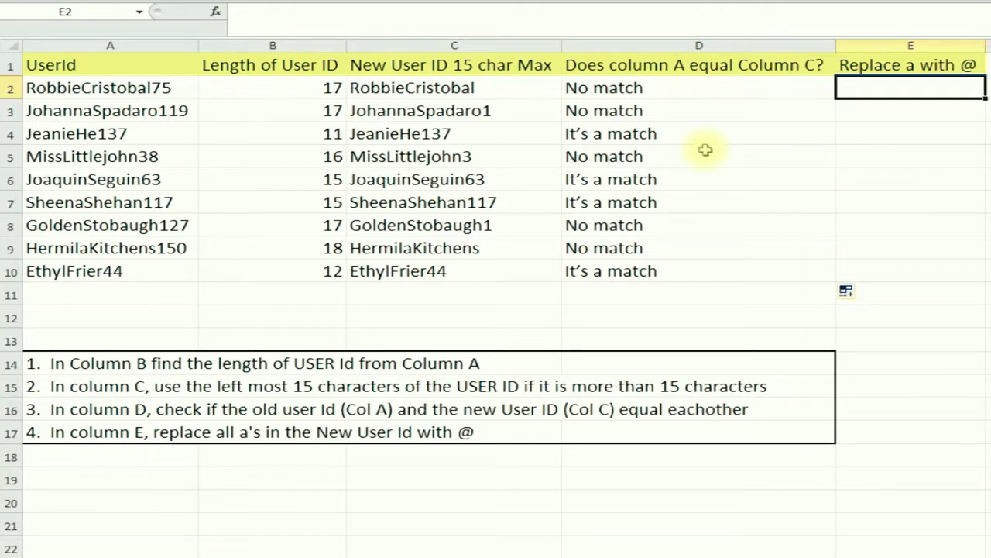
left_click(216, 12)
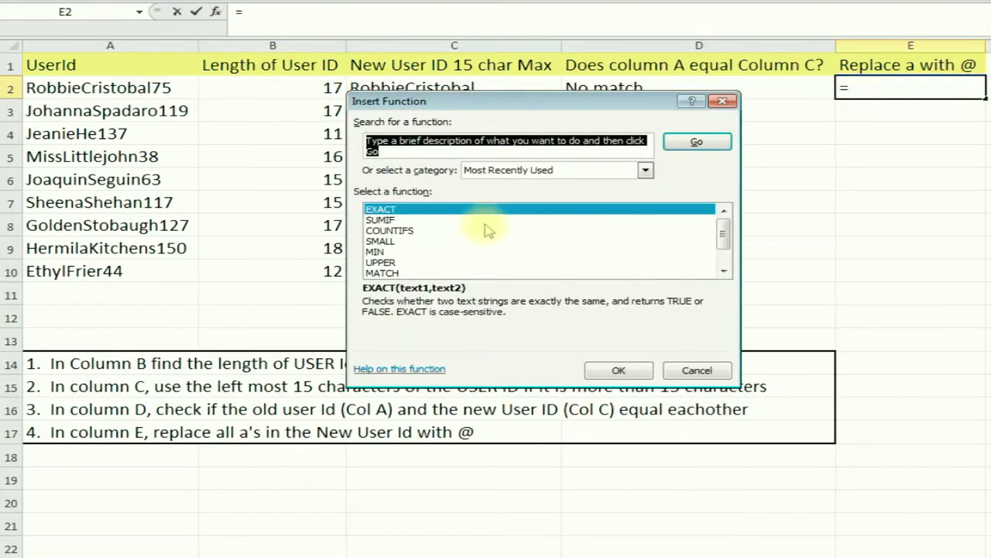
left_click_drag(725, 221, 728, 266)
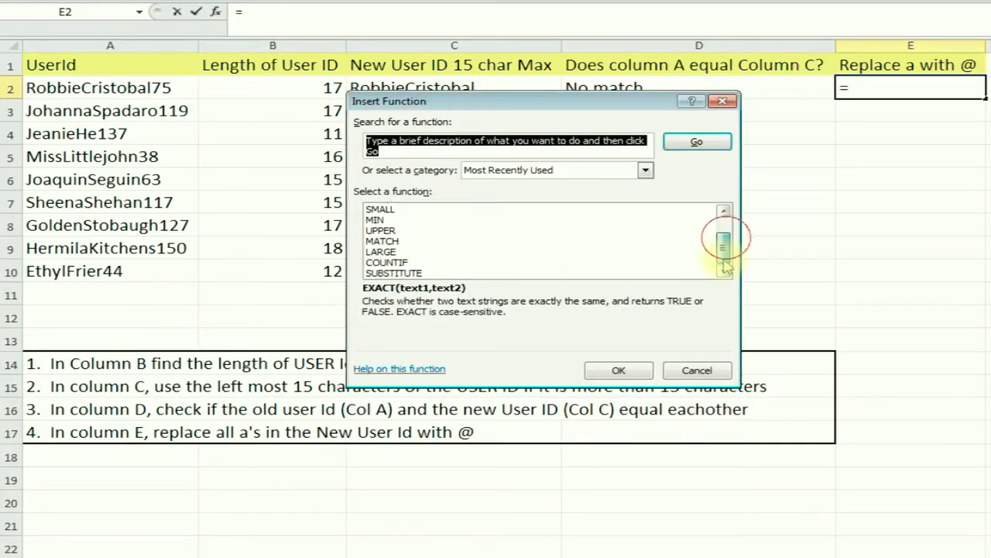
left_click(408, 274)
left_click(619, 370)
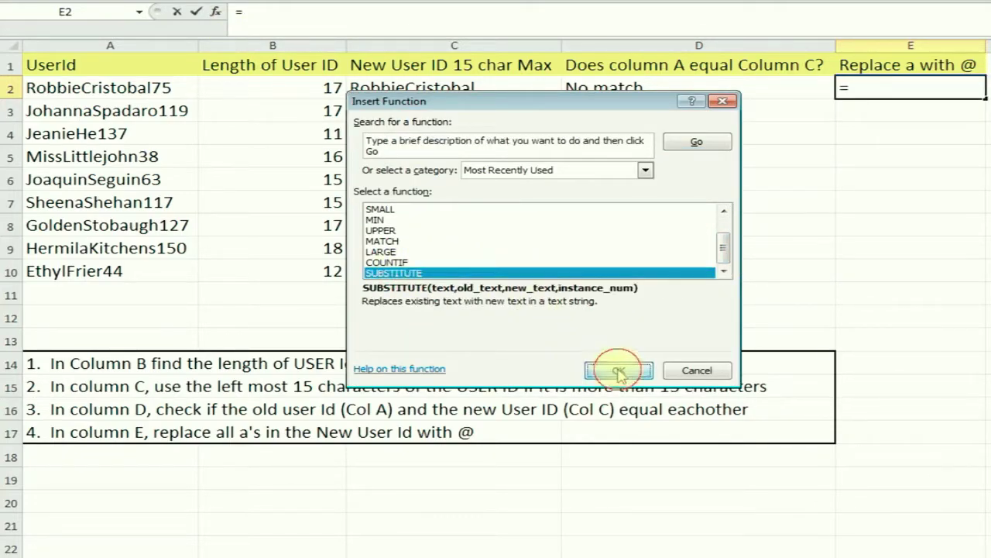
Set the SUBSTITUTE arguments in E2 to text C2, old text a and new text @
left_click_drag(604, 127, 707, 151)
left_click(455, 85)
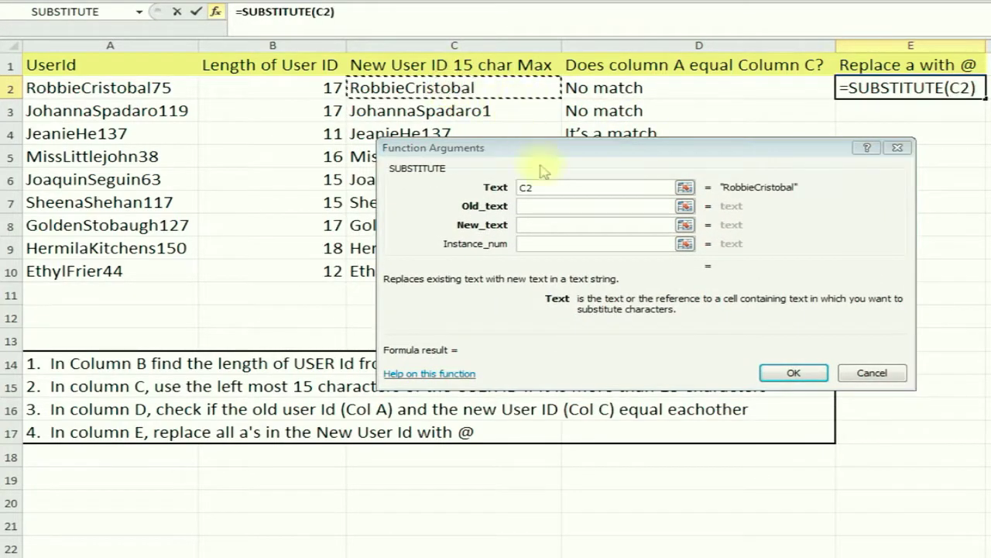
left_click(536, 208)
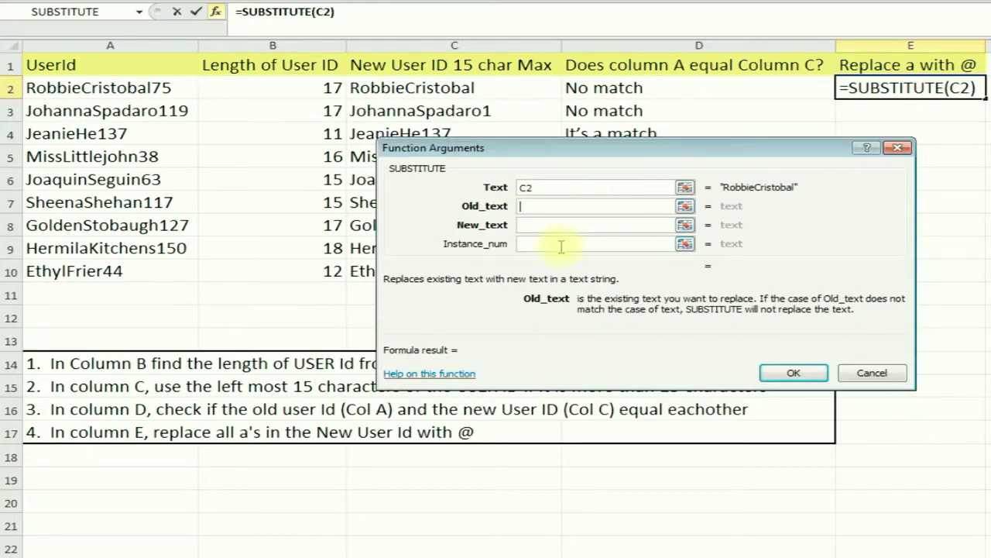
type("a")
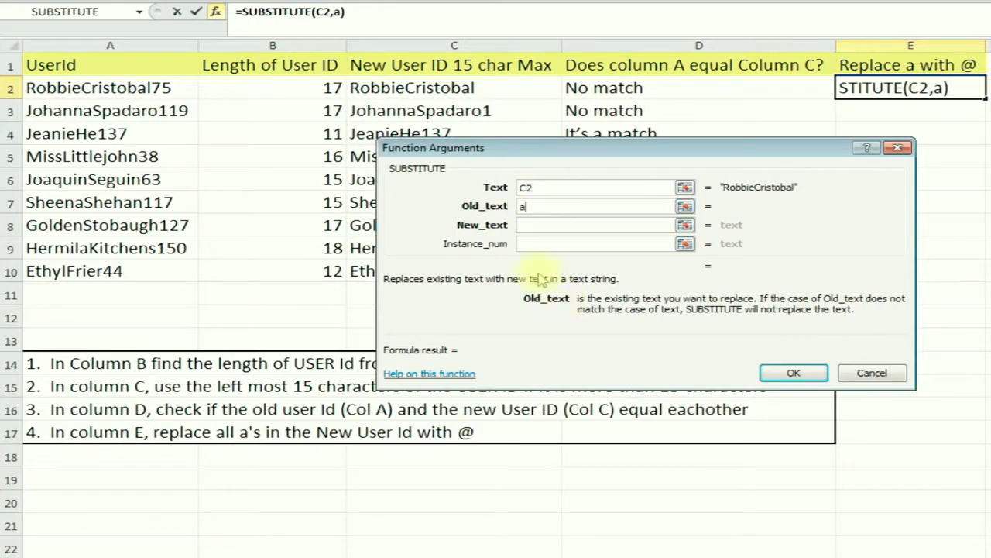
left_click(542, 227)
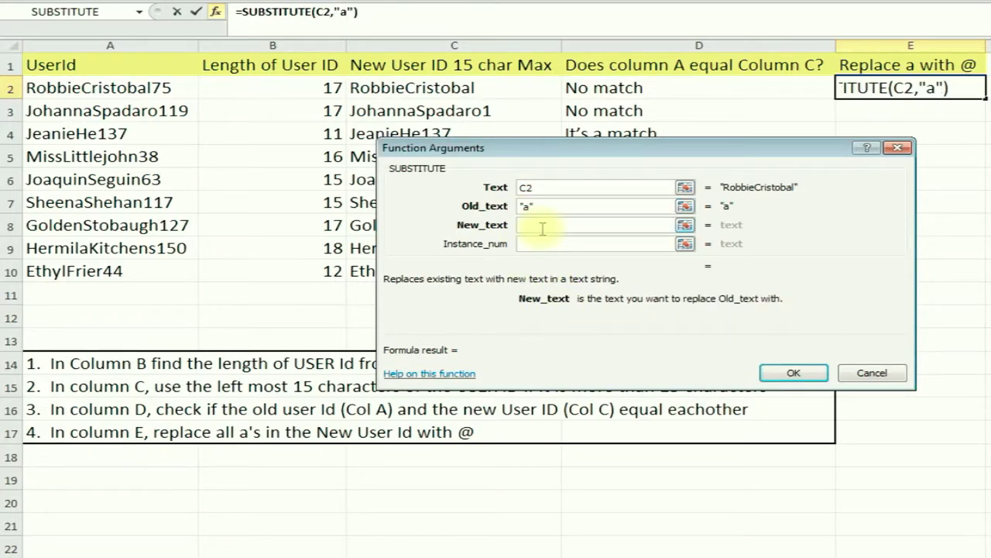
type("@")
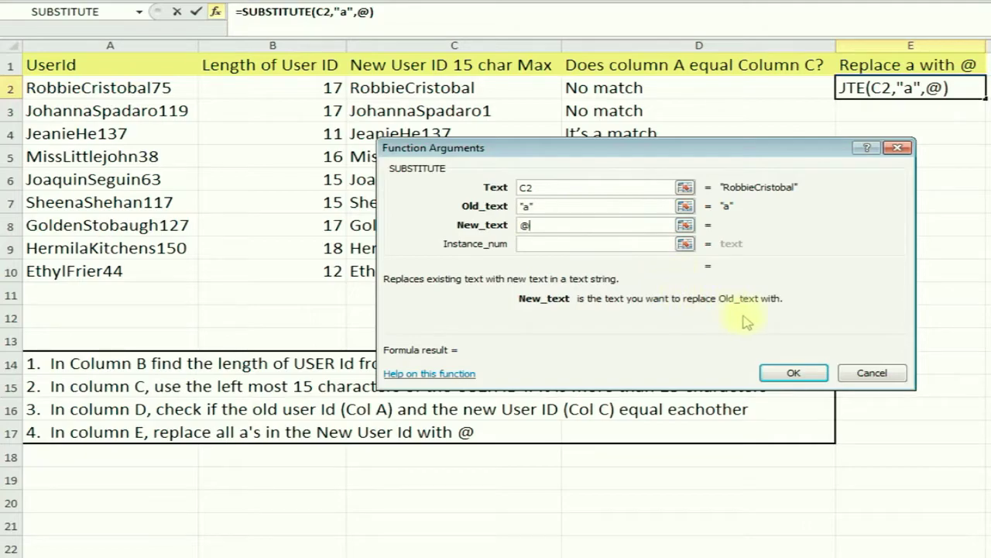
left_click(793, 372)
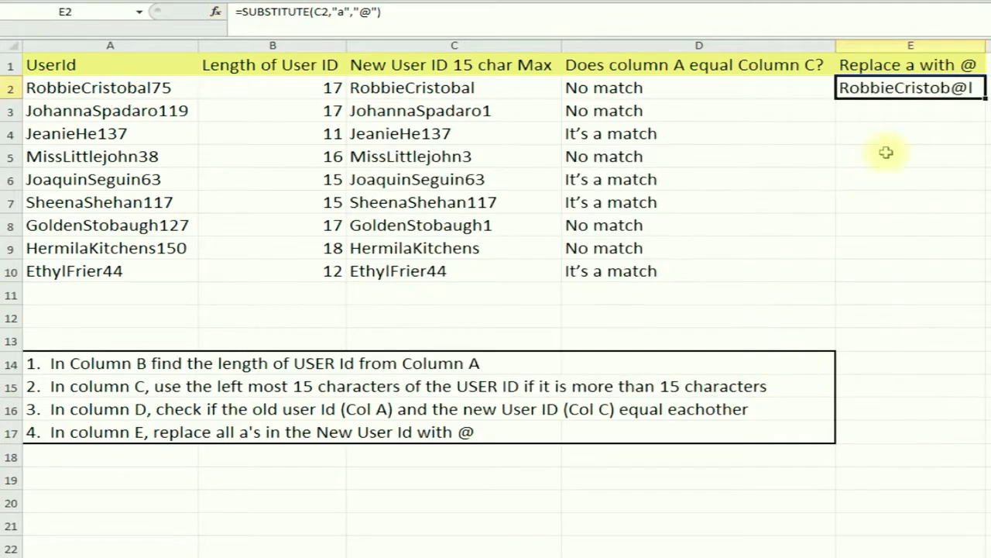
Fill the SUBSTITUTE formula from E2 down to E10 and narrow column D to check the full IDs in column E
left_click_drag(982, 97, 975, 273)
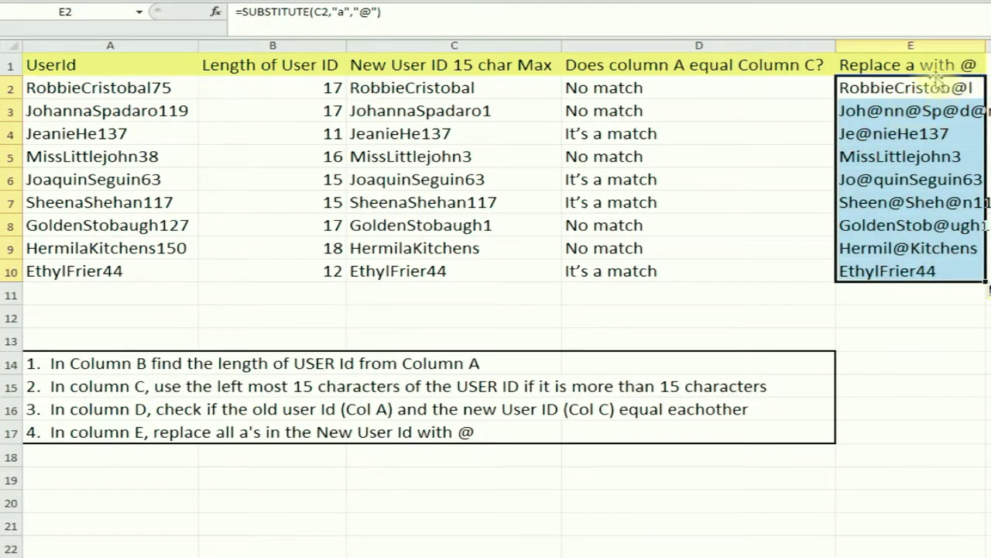
left_click_drag(835, 47, 794, 47)
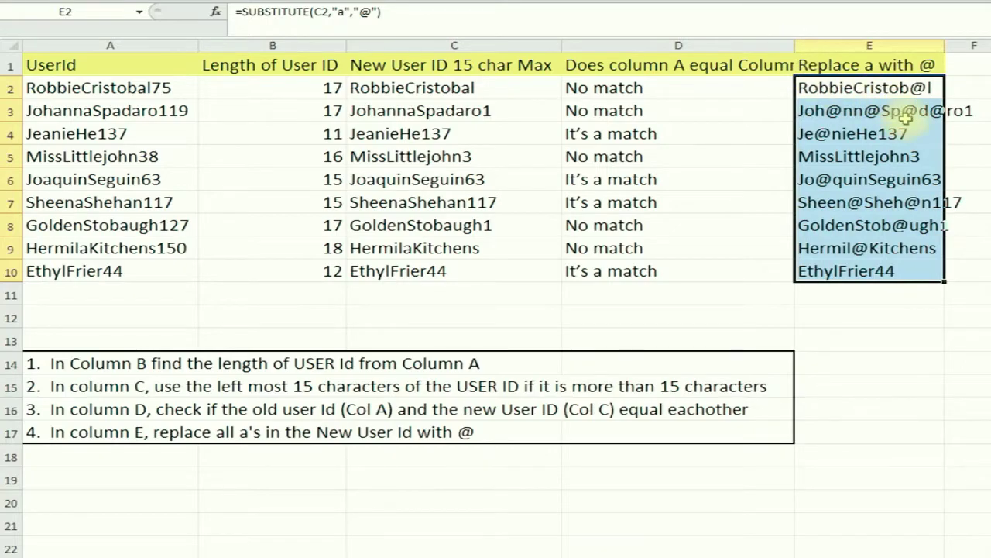
left_click(882, 115)
left_click(844, 139)
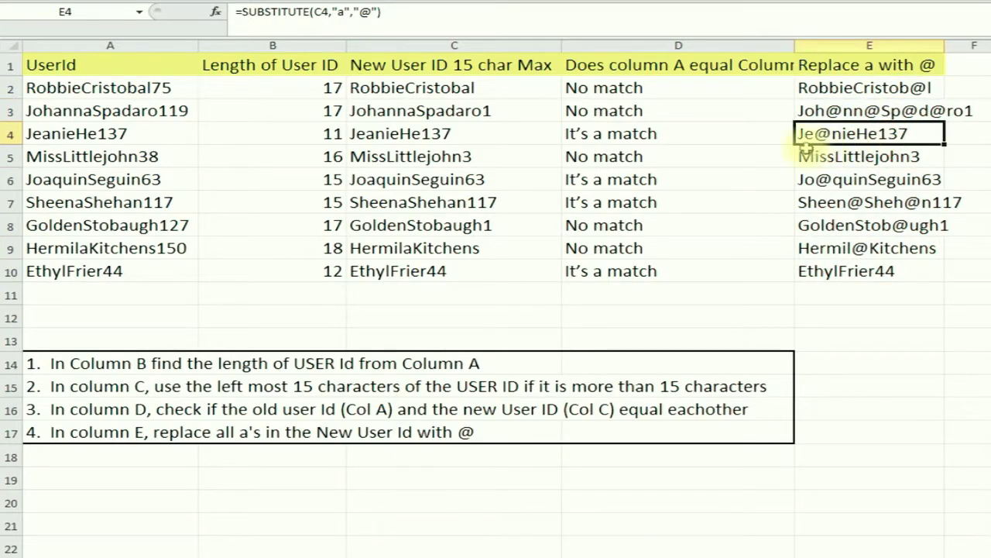
left_click(855, 89)
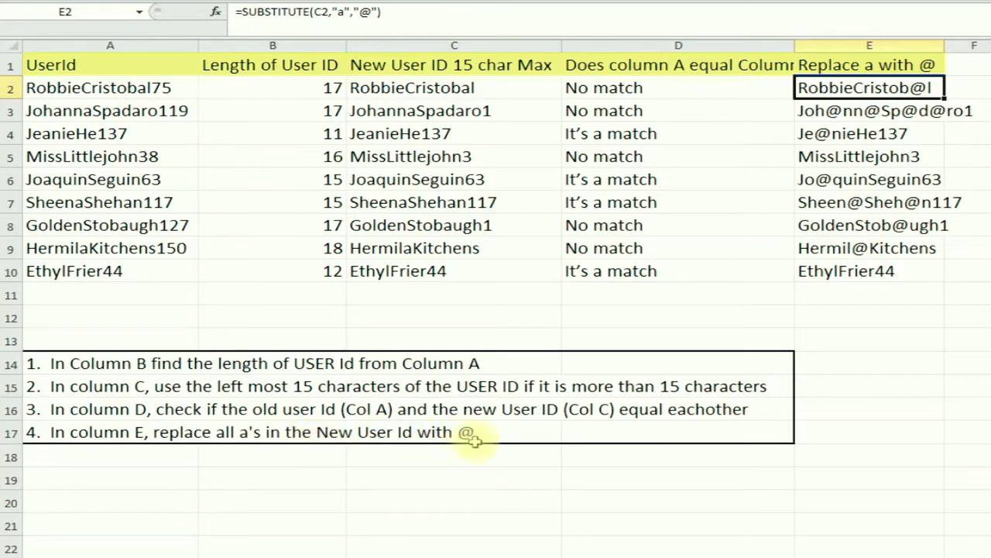
left_click(845, 155)
left_click(717, 210)
left_click(593, 288)
left_click(431, 317)
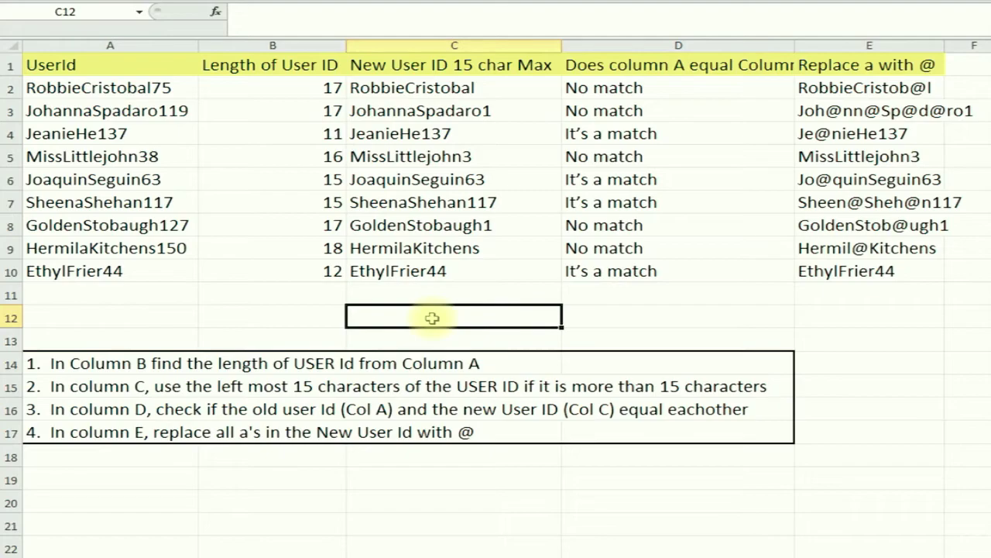